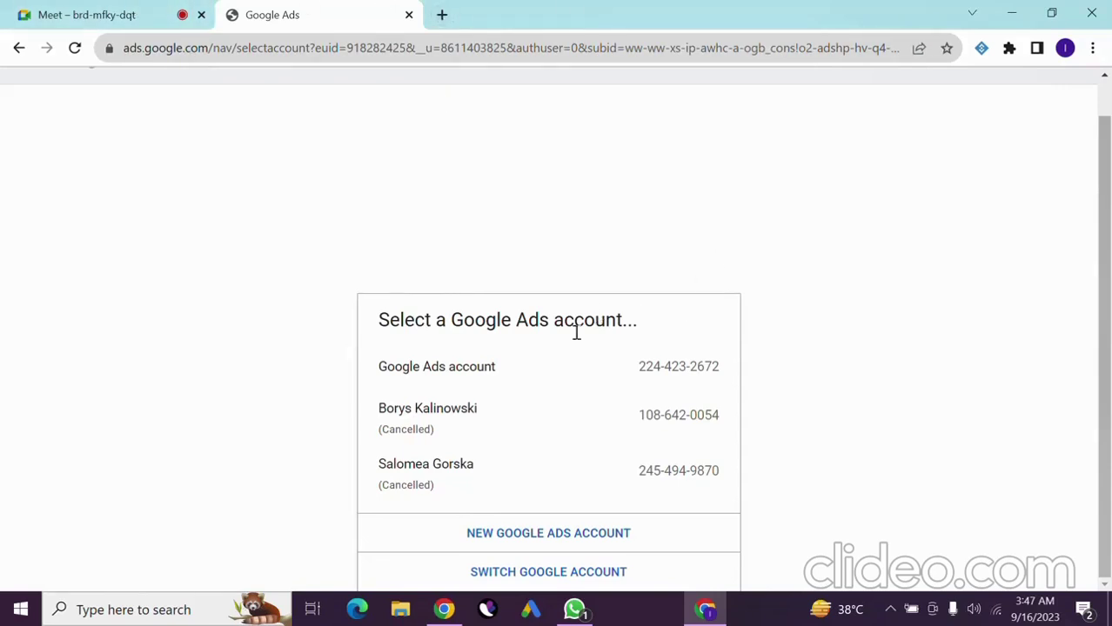
- Open the Google Ads account that is not cancelled and hide the notice about ads not running
left_click(541, 372)
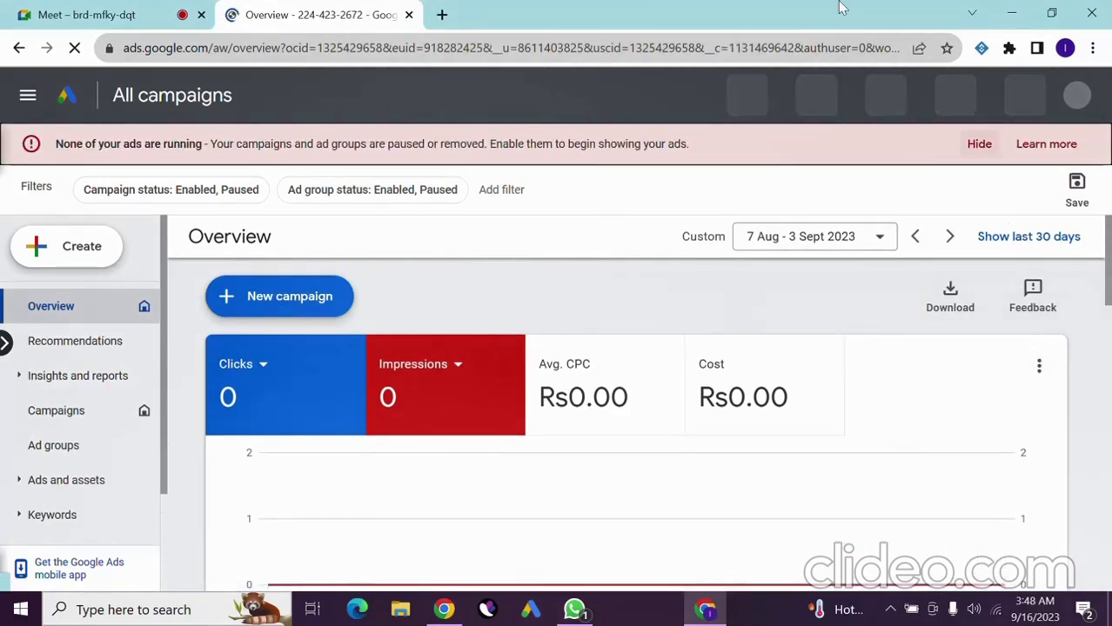
left_click(978, 145)
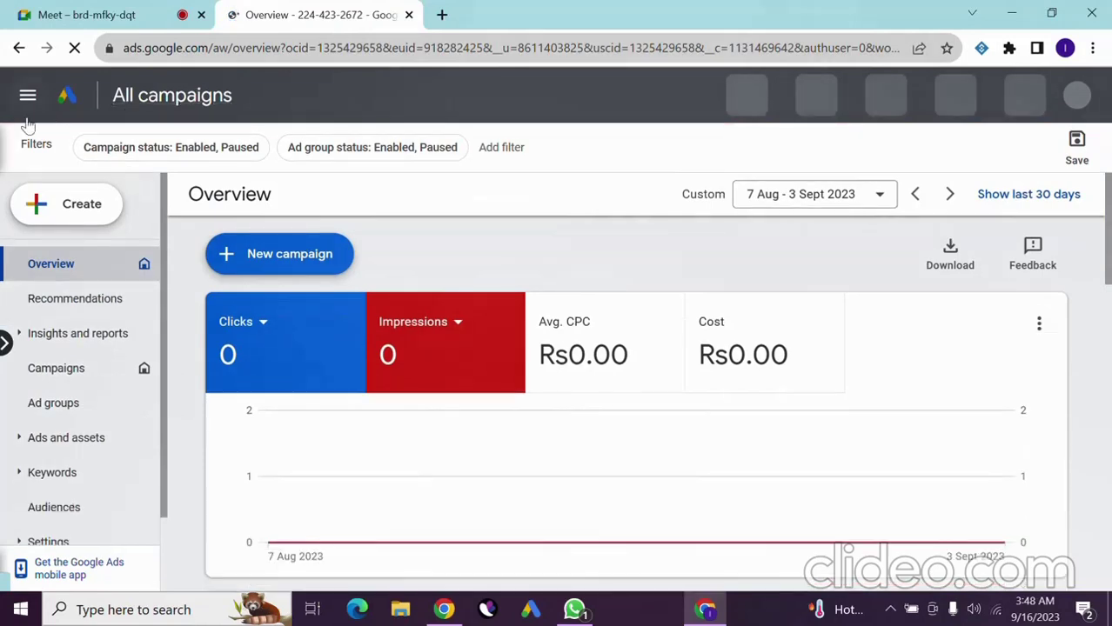
left_click(6, 341)
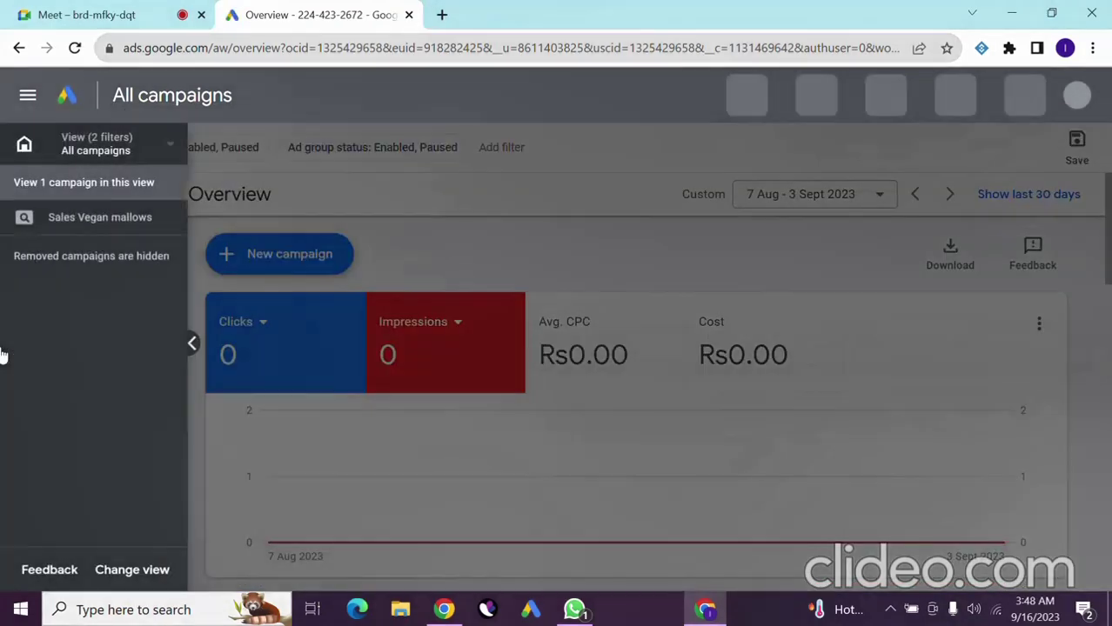
left_click(192, 344)
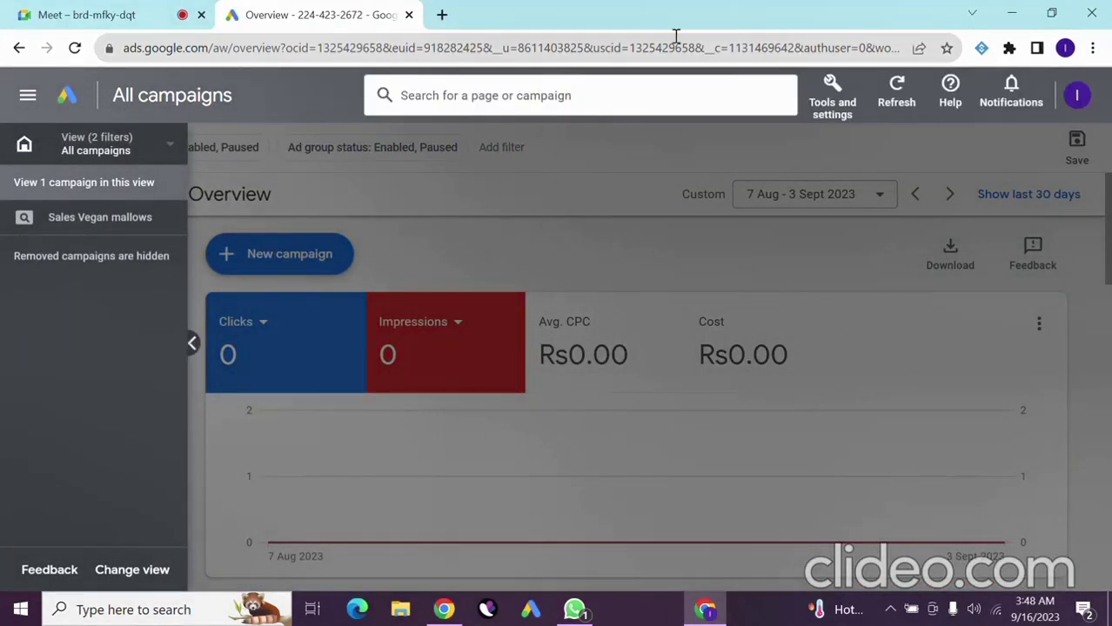
left_click(87, 15)
left_click(316, 8)
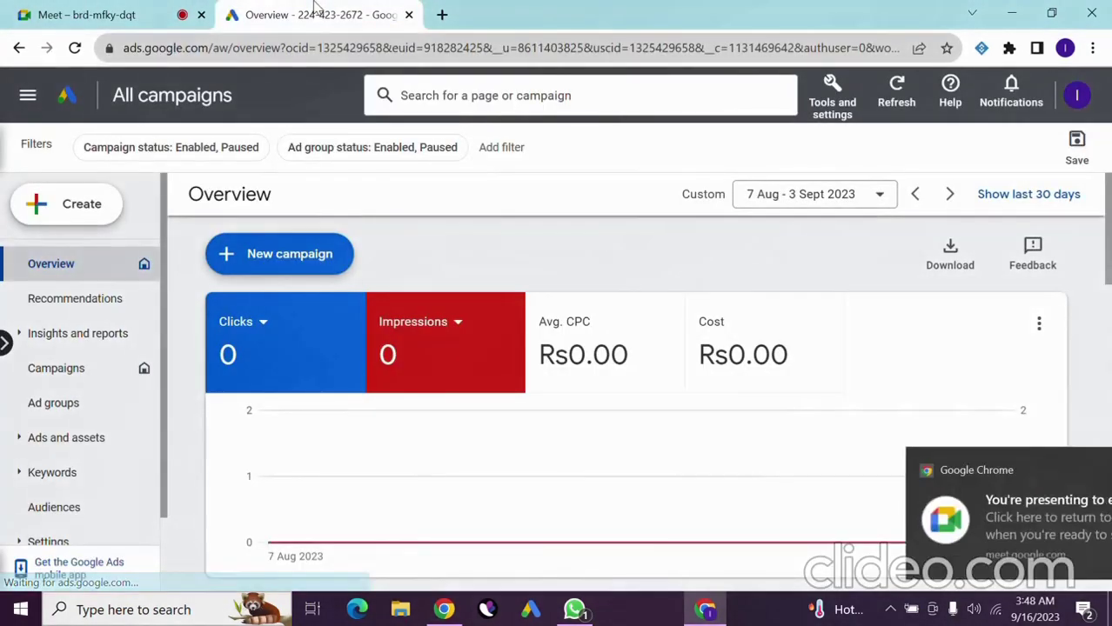
left_click(1073, 471)
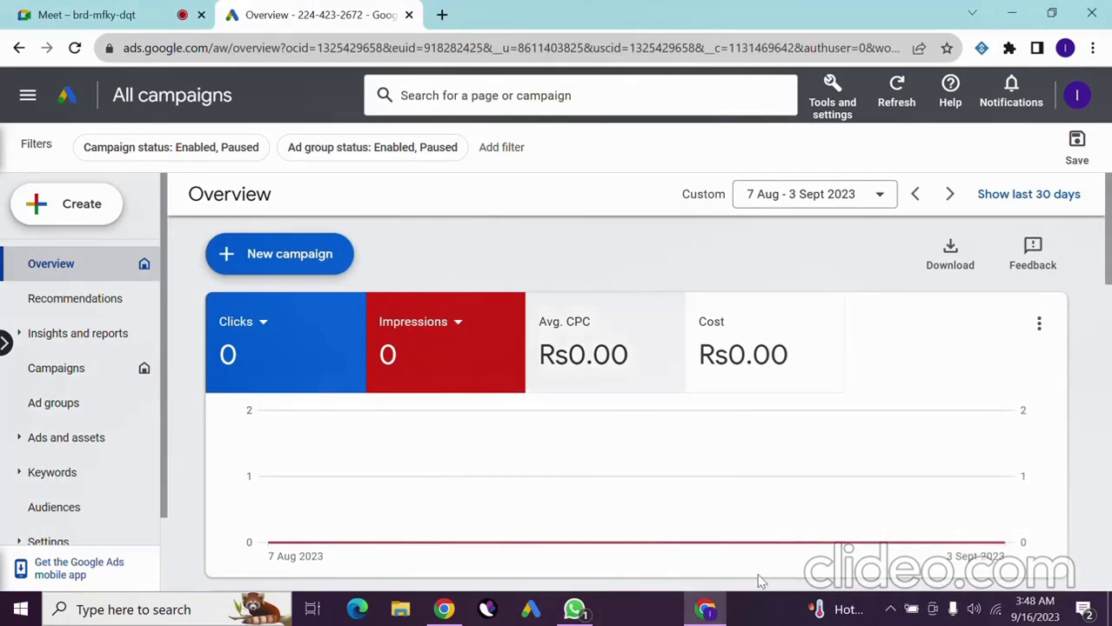
left_click(705, 610)
left_click(705, 611)
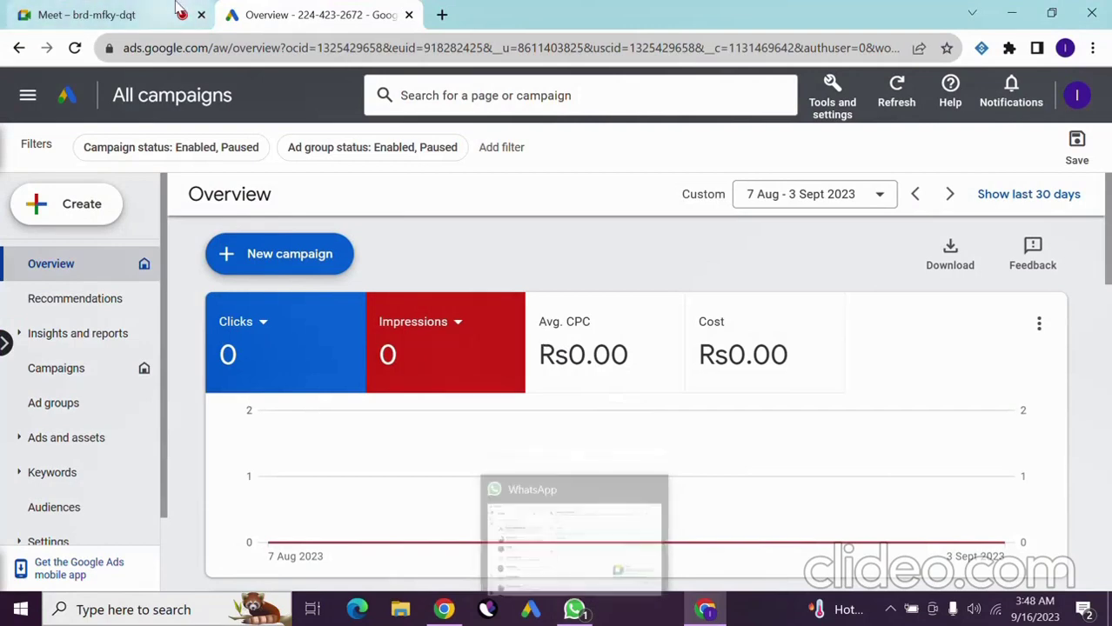
left_click(96, 15)
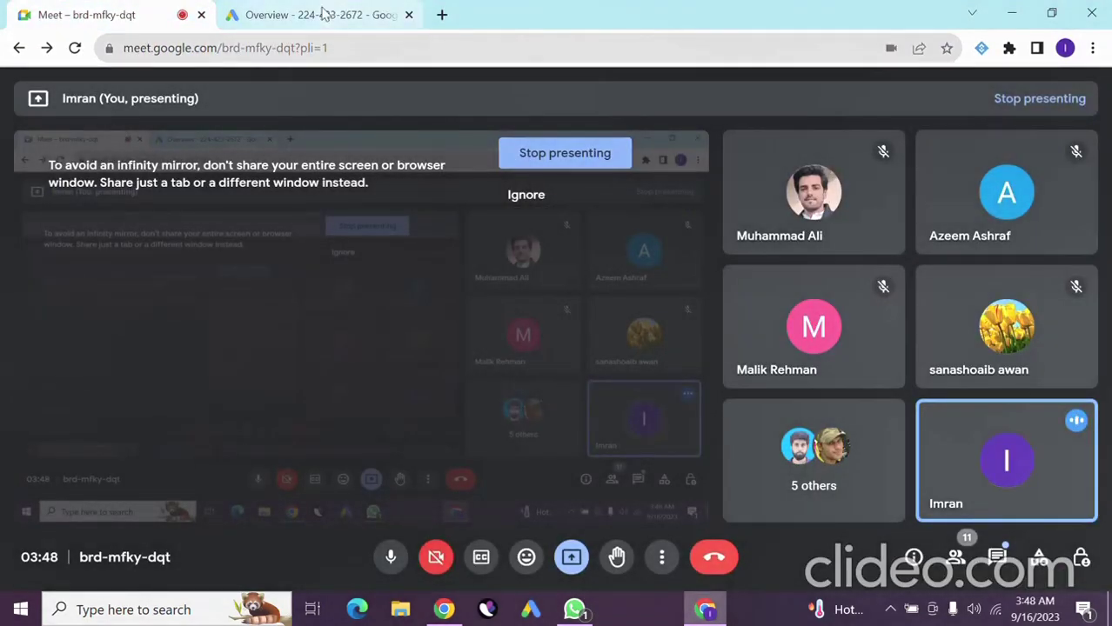
mouse_move(322, 12)
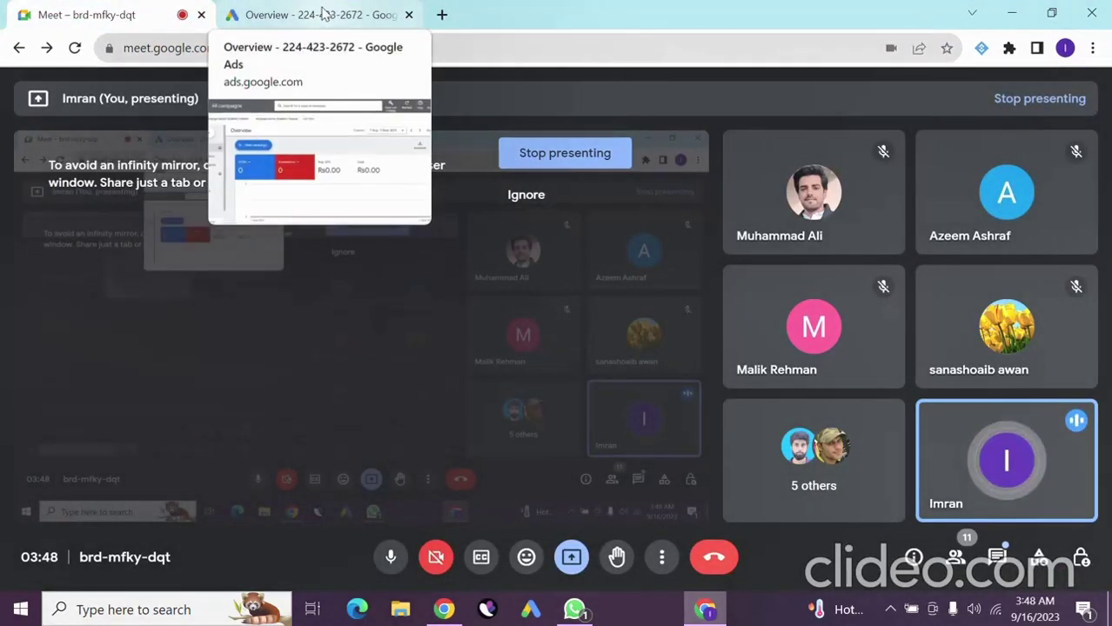
left_click(322, 12)
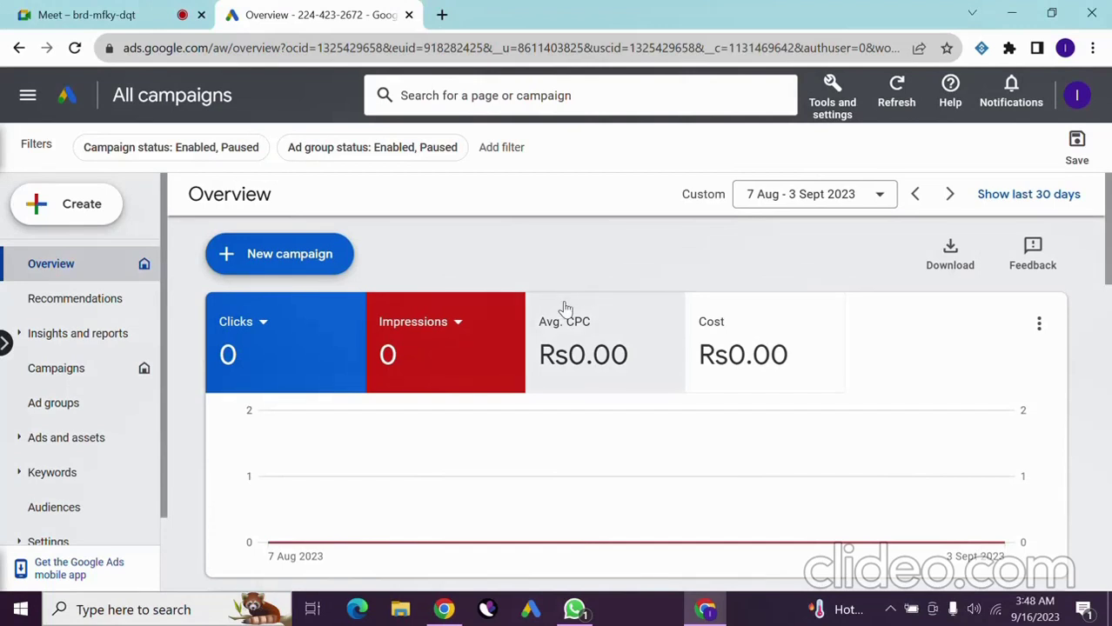
- Open a new browser tab ready for a web search
left_click(442, 14)
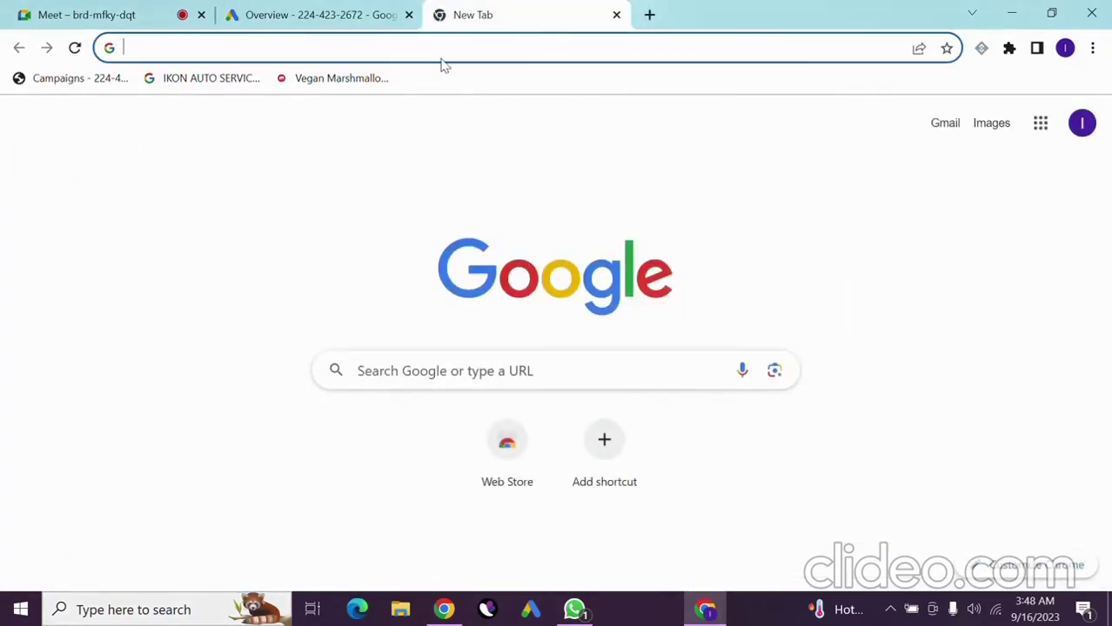
left_click(442, 54)
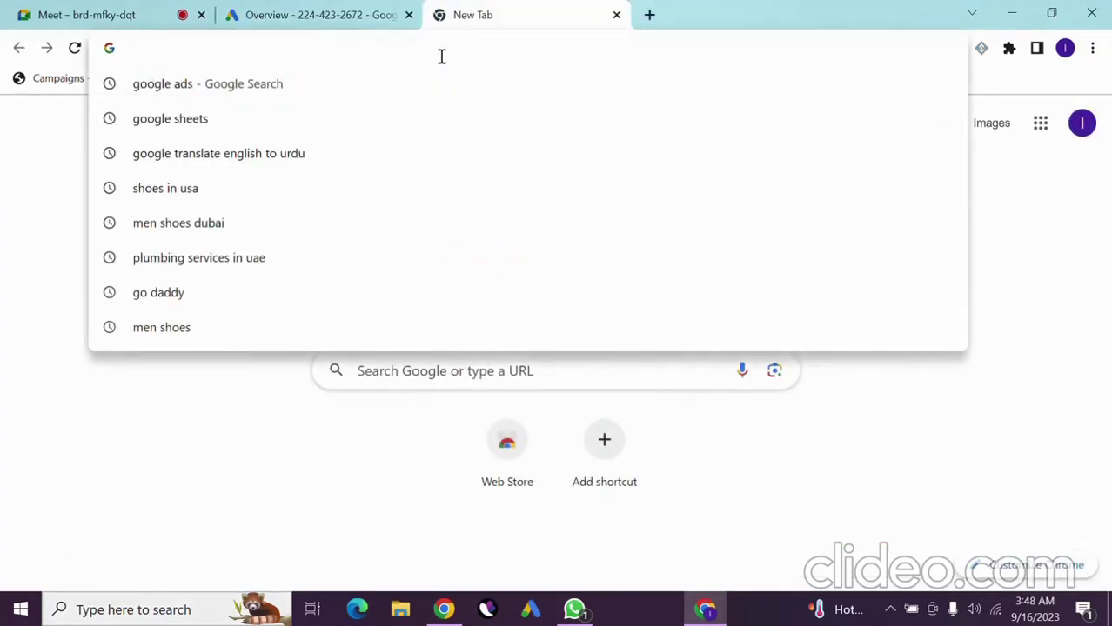
type("mown ")
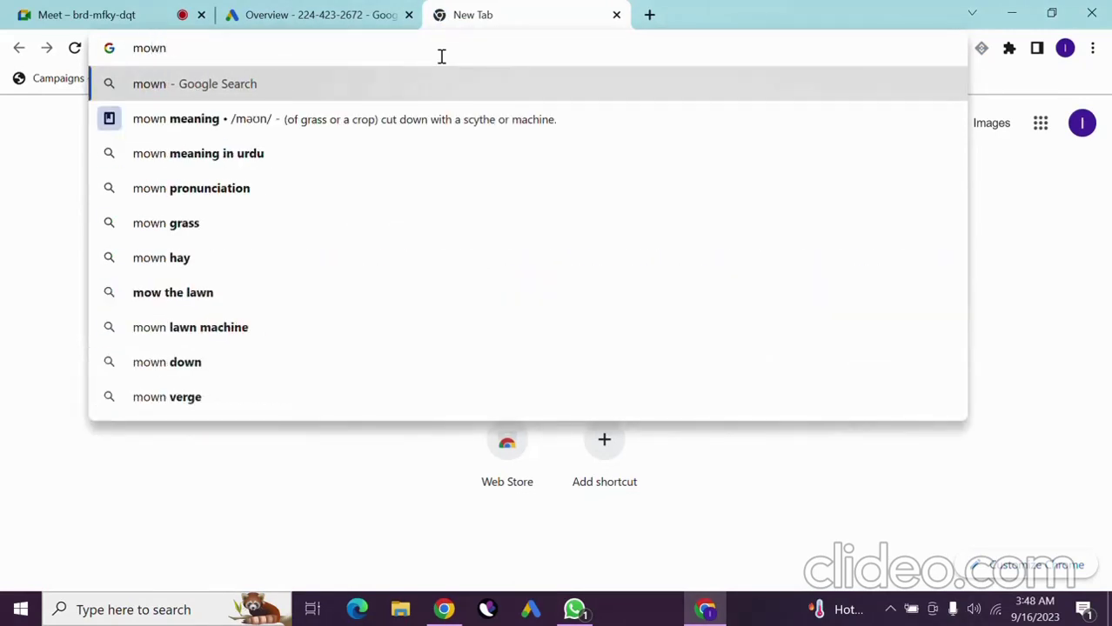
type("==")
key("BackSpace")
key("BackSpace")
key("BackSpace")
key("BackSpace")
key("BackSpace")
key("BackSpace")
key("BackSpace")
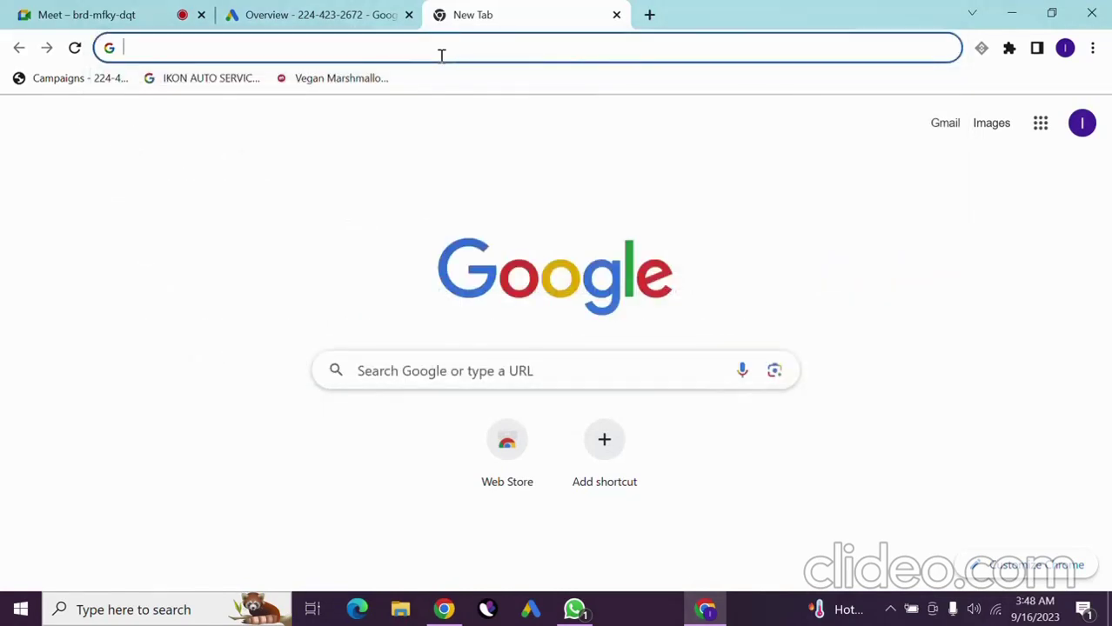
- Search Google for "women shoes in usa"
type("womwn s")
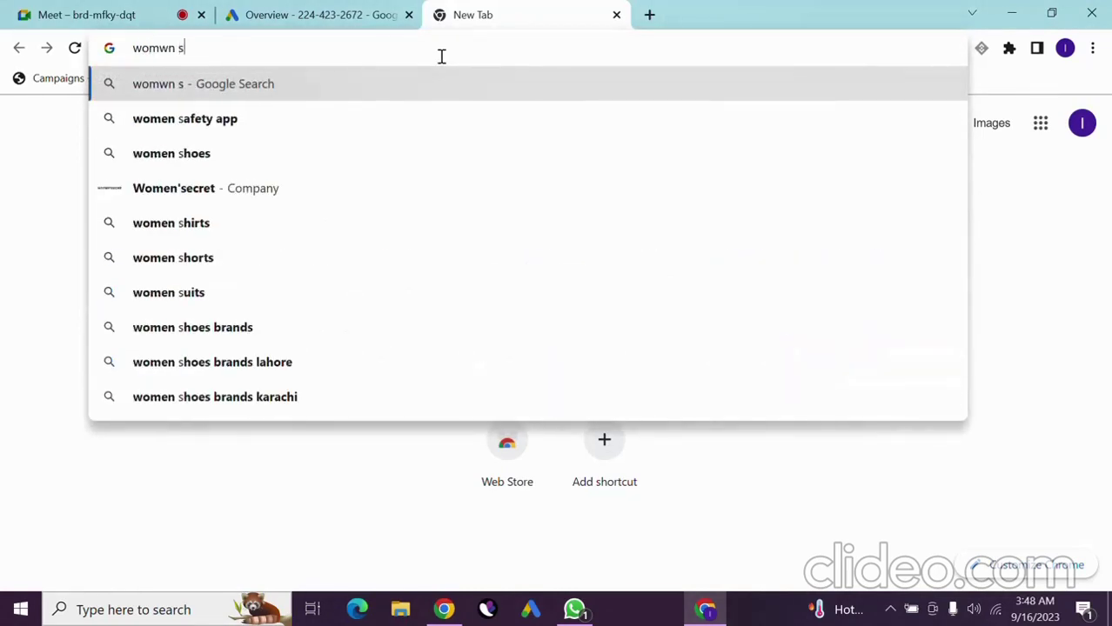
key("Down")
key("Down")
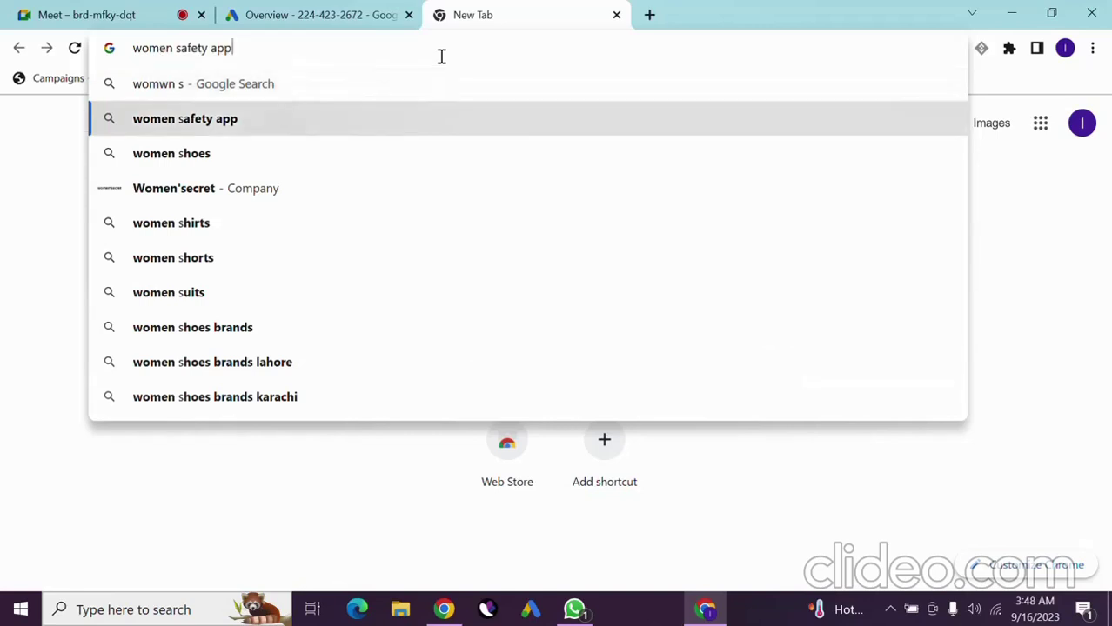
type("in usa")
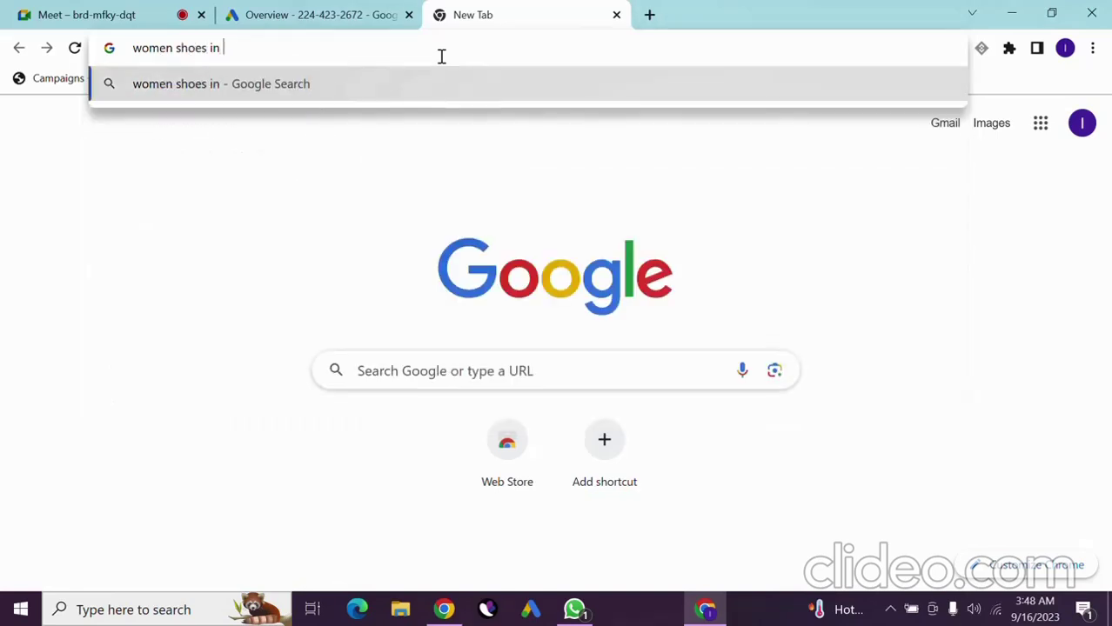
key("Return")
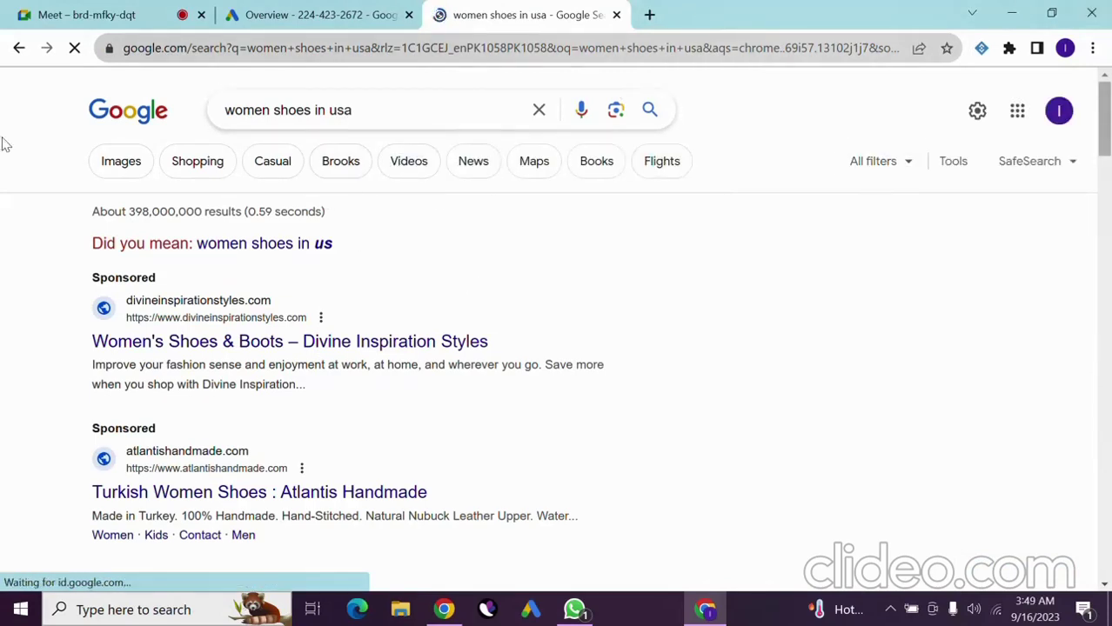
- Examine the sponsored listings on the results page and compare them with the search query
scroll(321, 280, "down", 1)
scroll(370, 268, "down", 4)
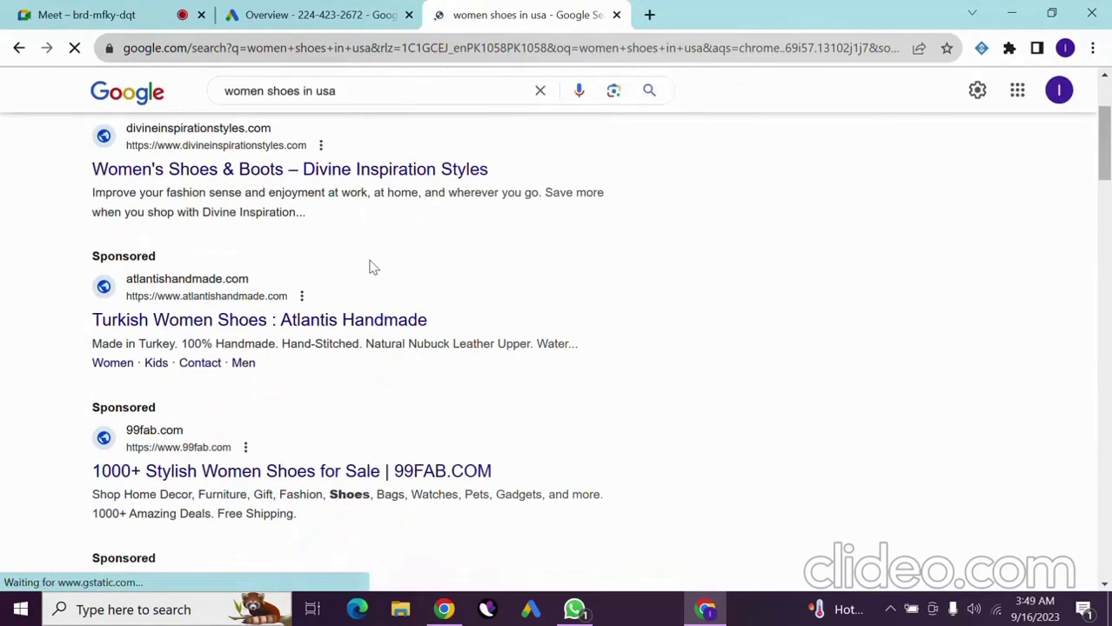
scroll(288, 415, "up", 4)
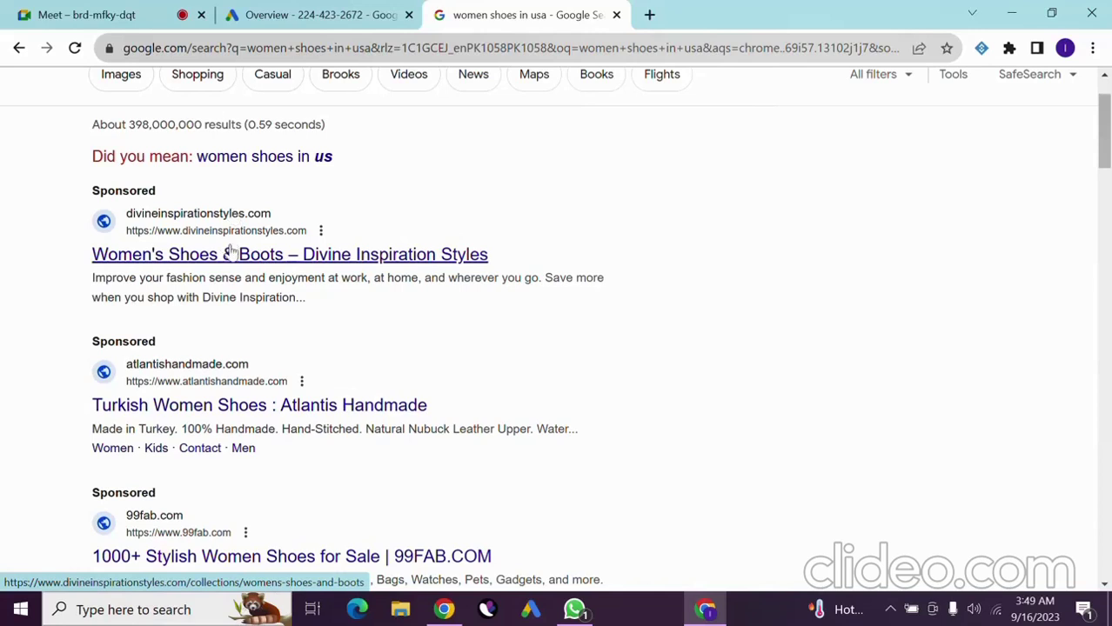
scroll(205, 202, "up", 1)
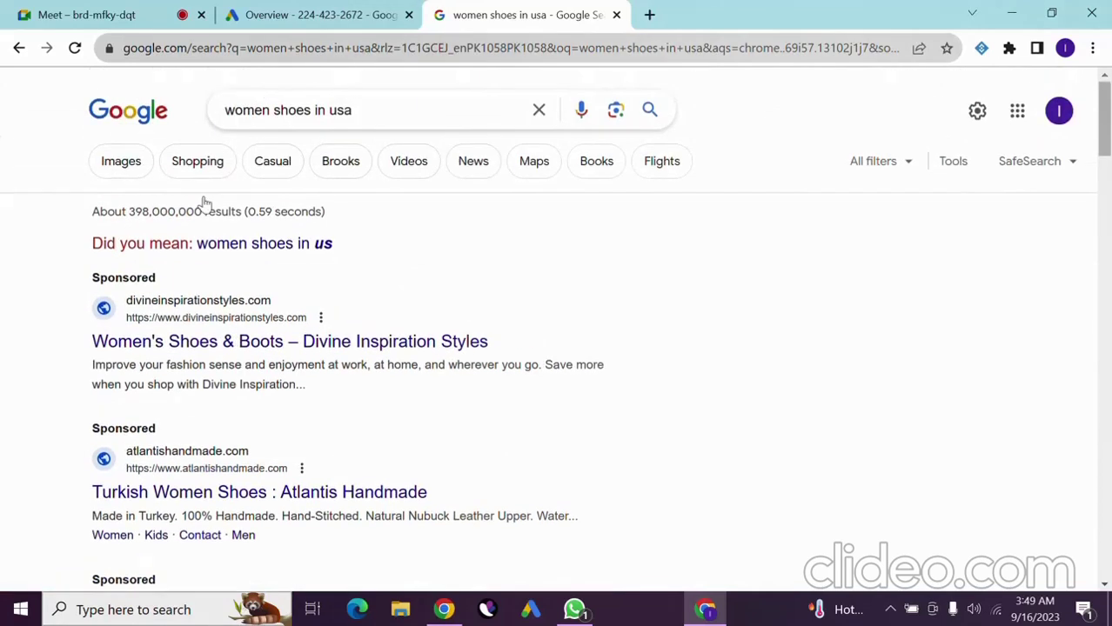
left_click(313, 110)
triple_click(314, 110)
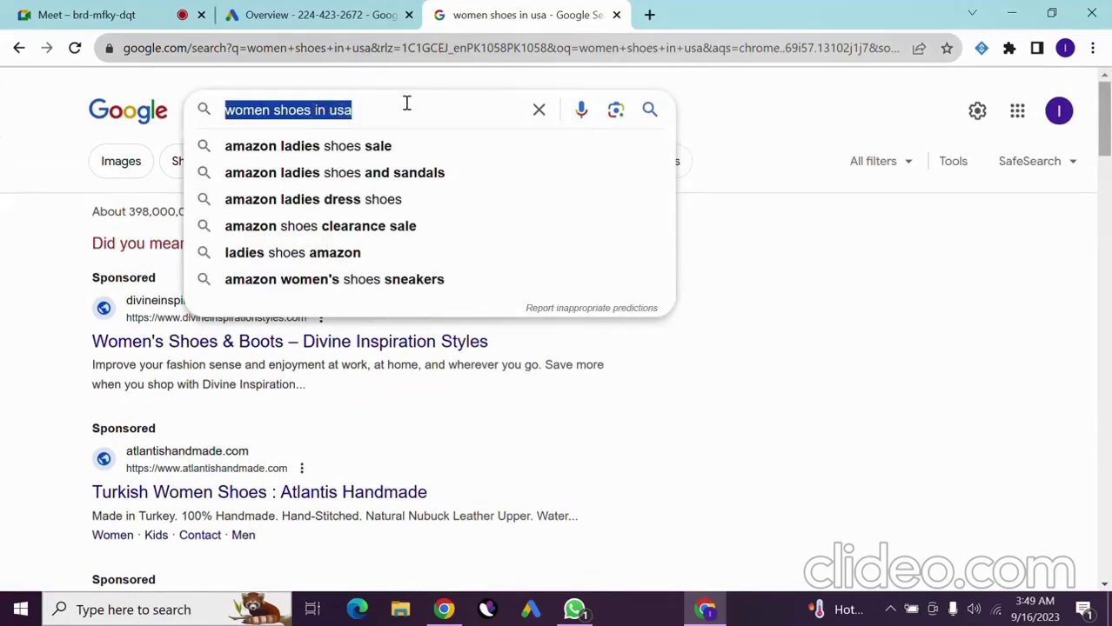
left_click(25, 365)
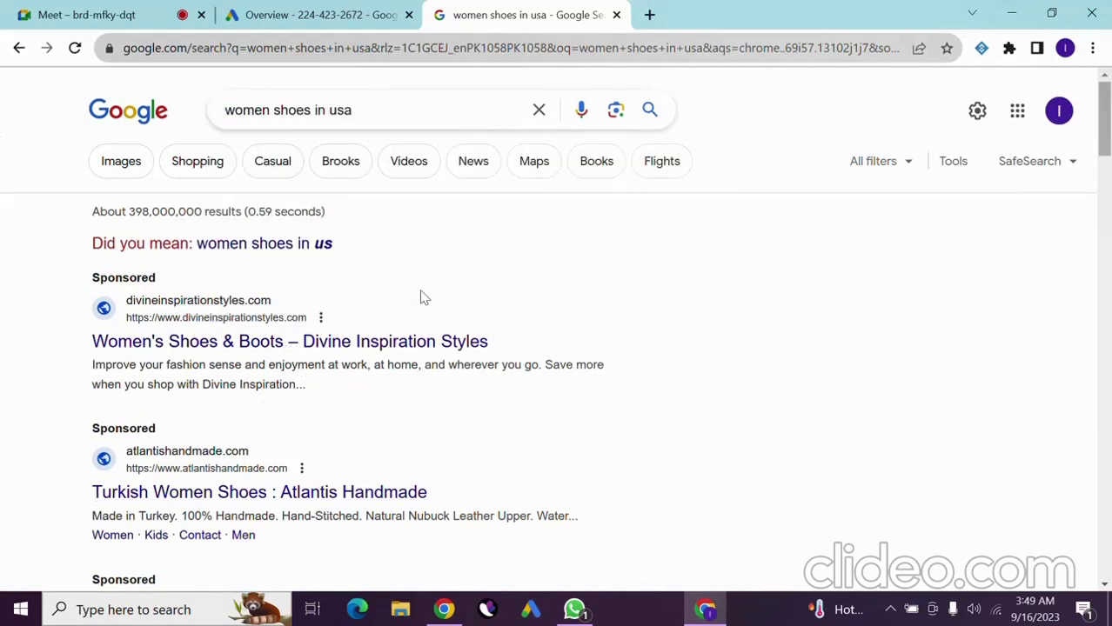
scroll(422, 295, "down", 1)
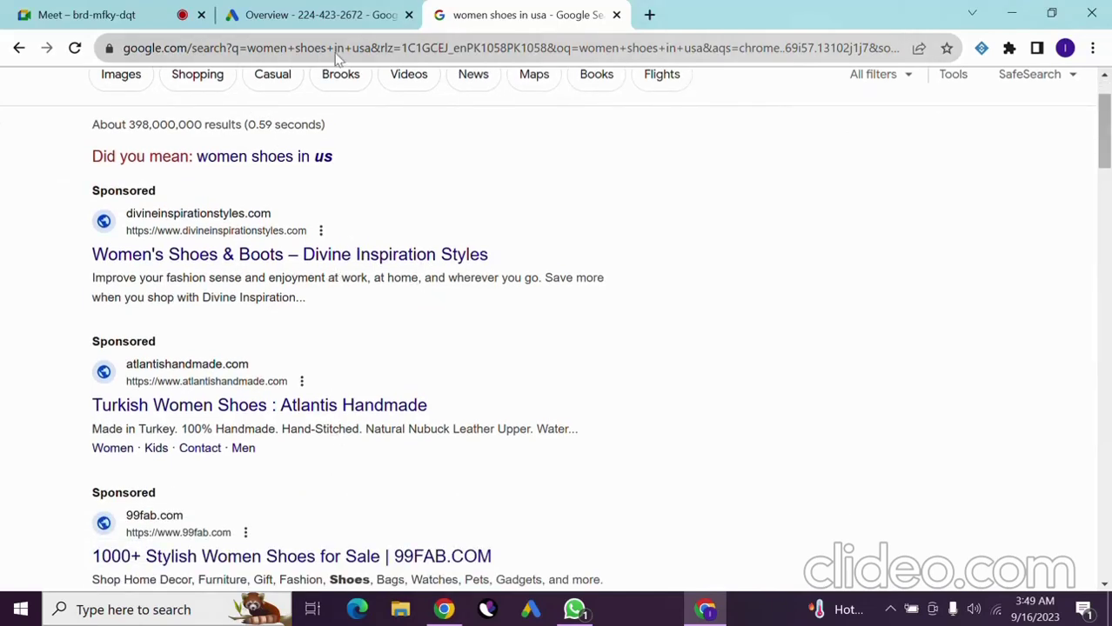
scroll(246, 348, "down", 2)
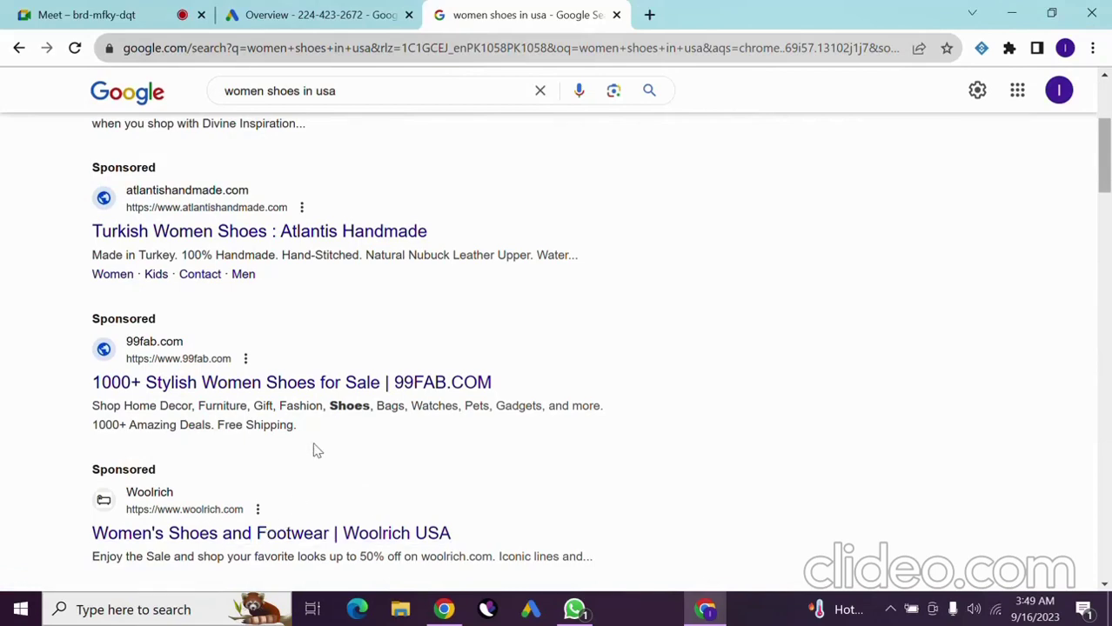
scroll(315, 446, "up", 3)
double_click(287, 113)
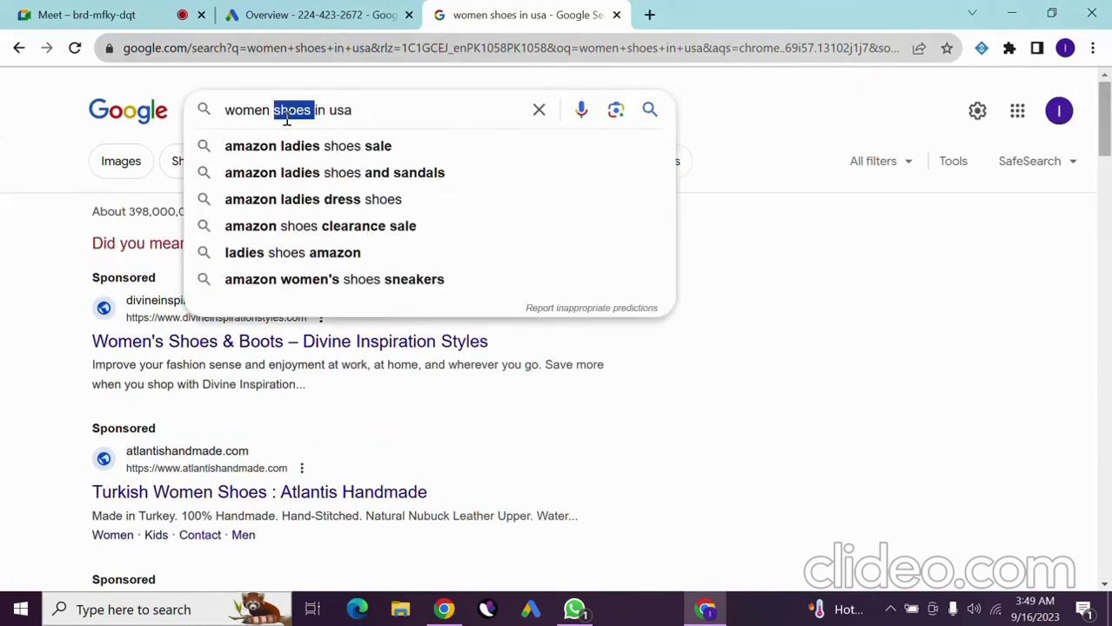
triple_click(287, 113)
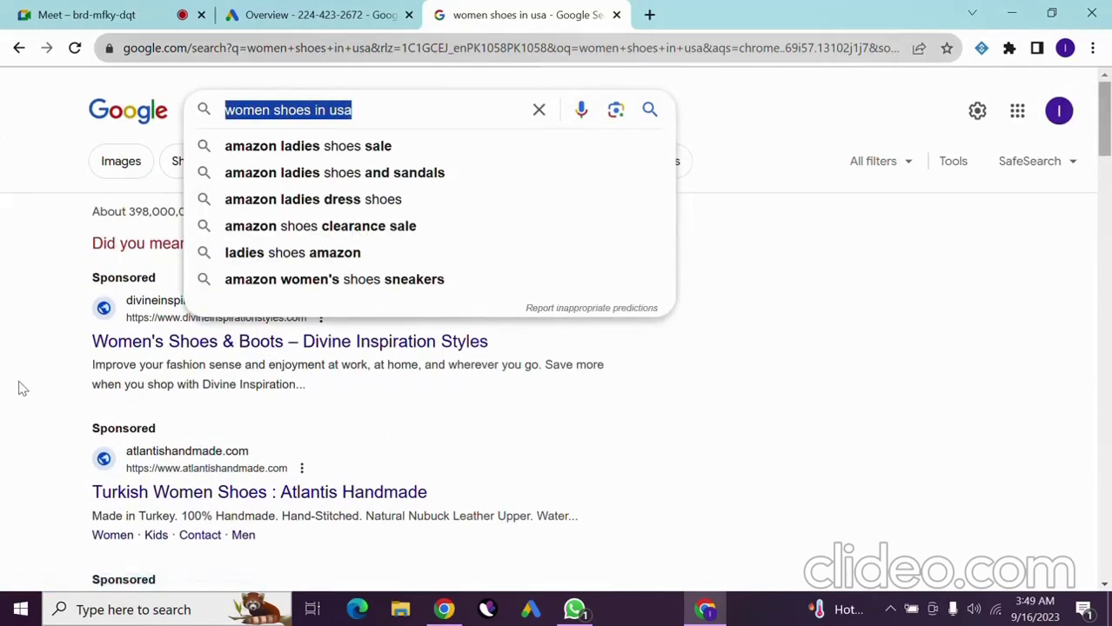
triple_click(281, 114)
triple_click(281, 114)
triple_click(281, 114)
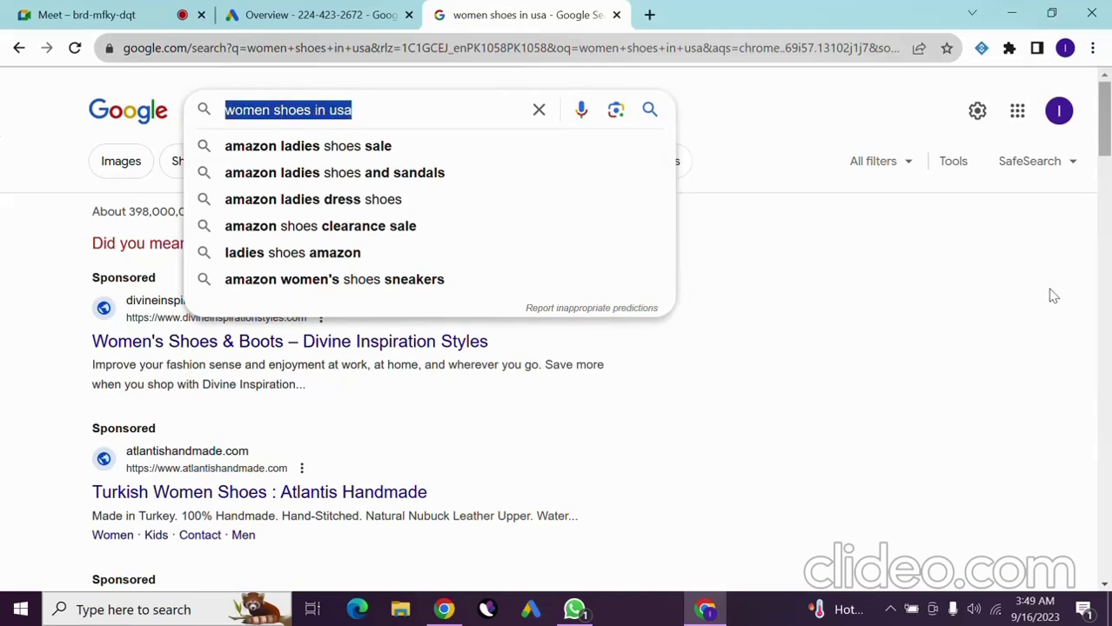
left_click(891, 415)
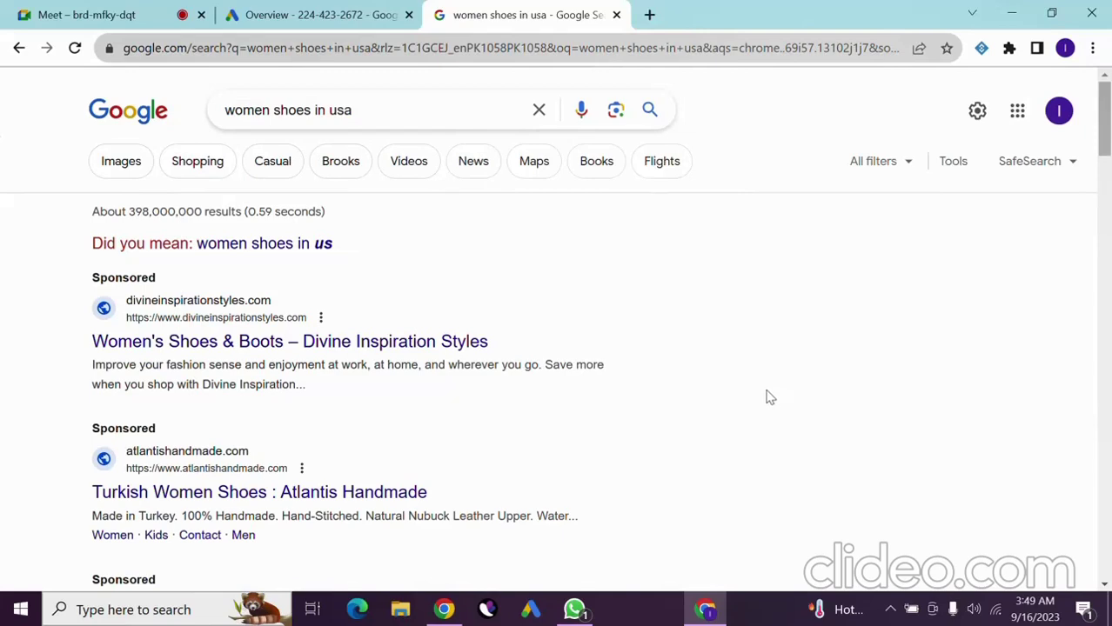
- Switch back to Google Ads and open the overview of the Sales Vegan mallows campaign
left_click(293, 12)
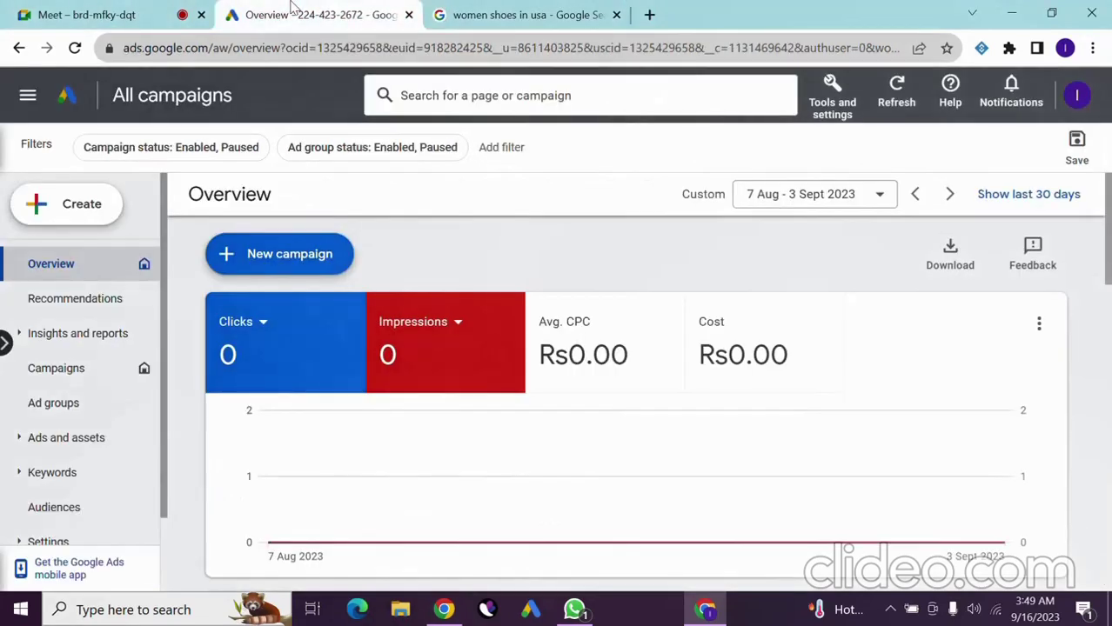
left_click(5, 342)
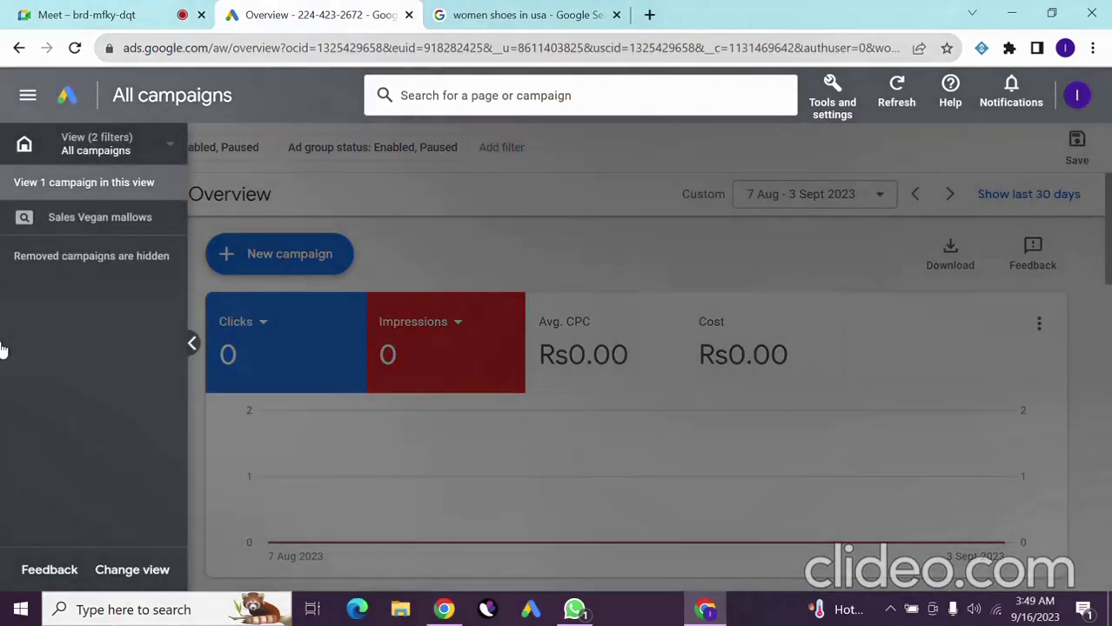
left_click(193, 343)
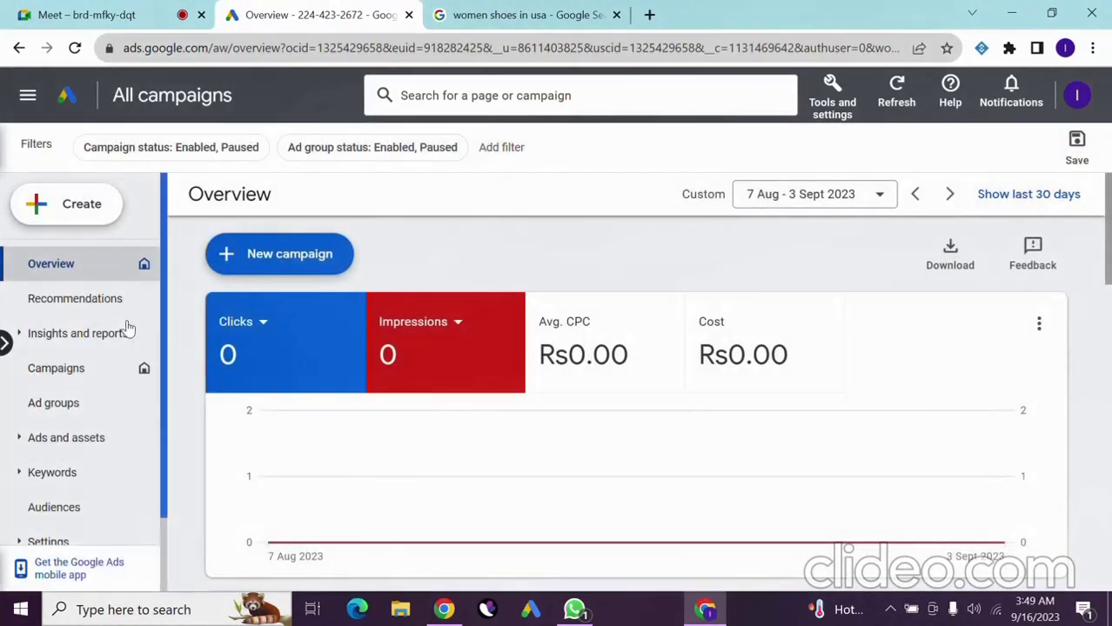
left_click(5, 343)
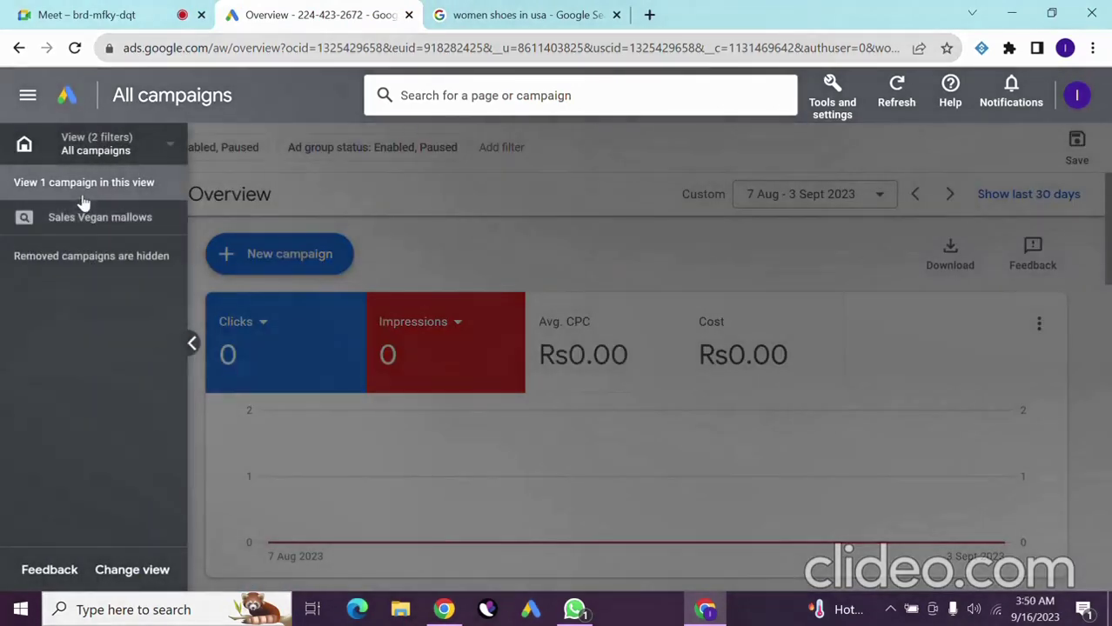
left_click(96, 217)
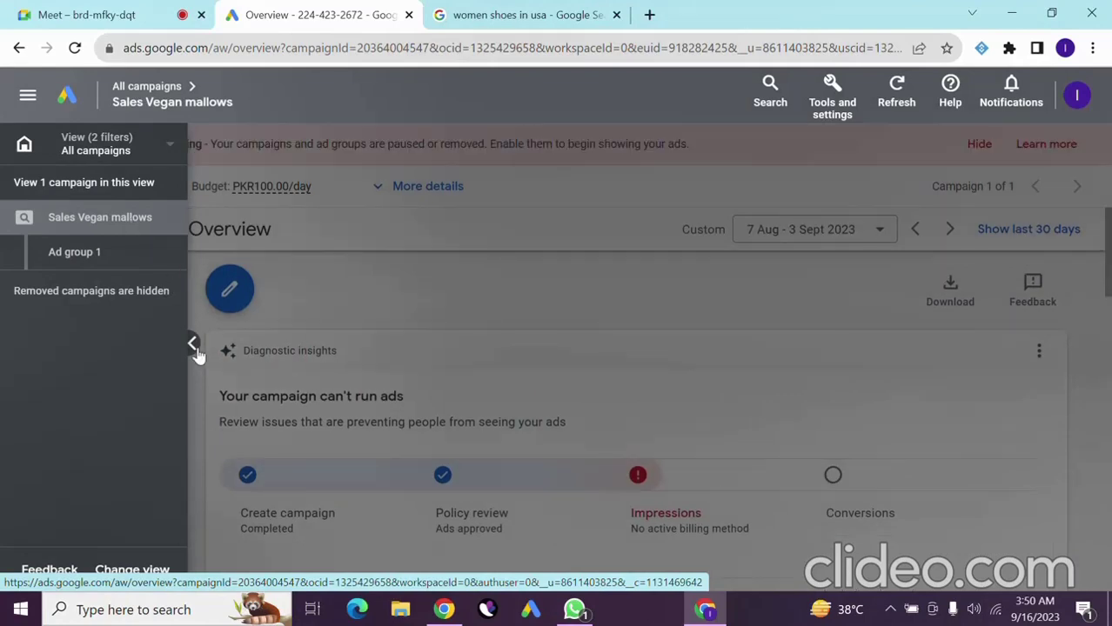
left_click(194, 346)
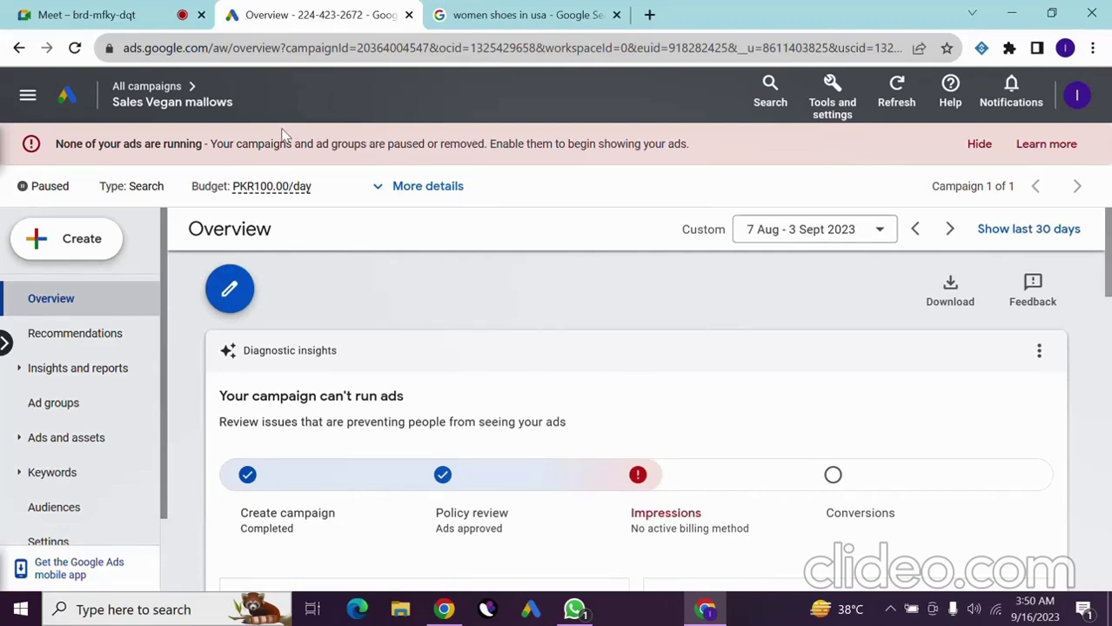
- Show the campaign list with the ad group under Sales Vegan mallows, and collapse it again
left_click(5, 342)
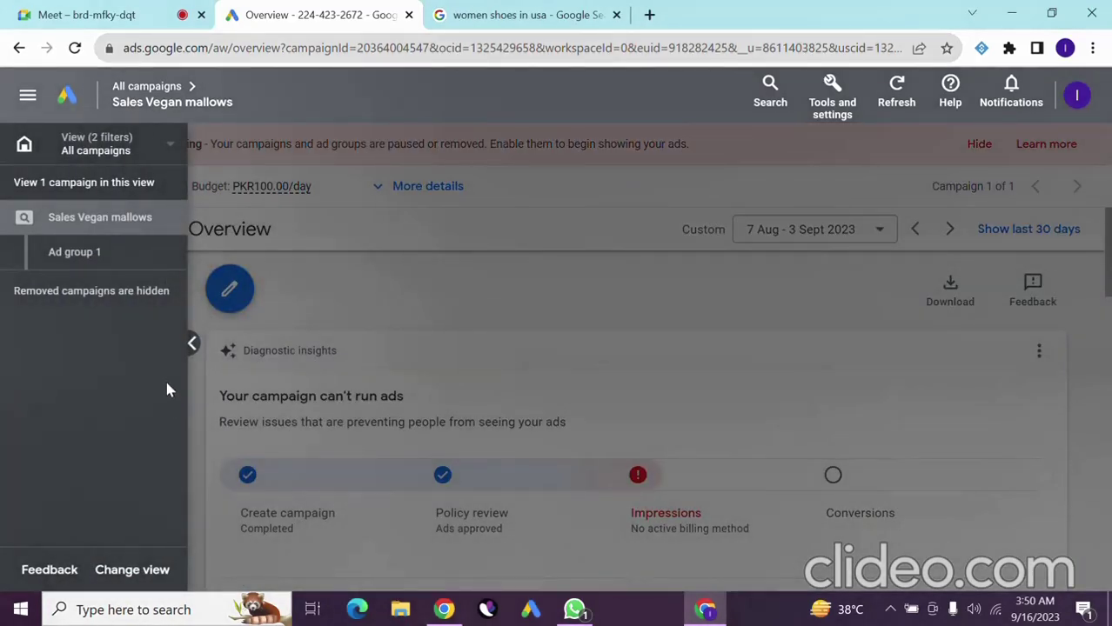
left_click(192, 344)
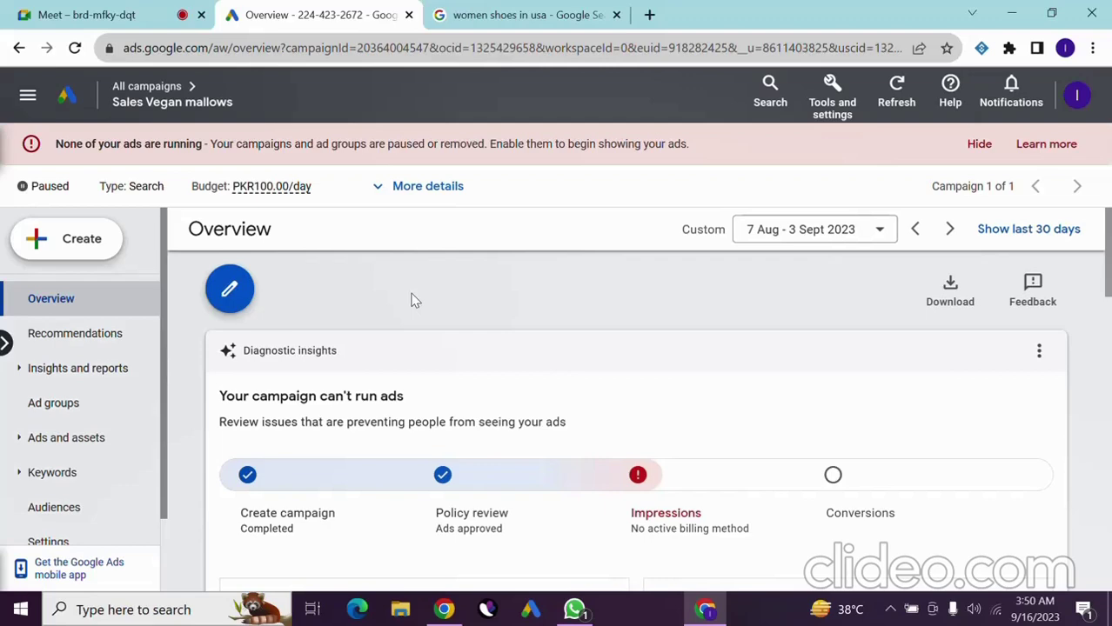
- Return to the Google search results and examine the query "women shoes in usa" as an example of a keyword
left_click(494, 11)
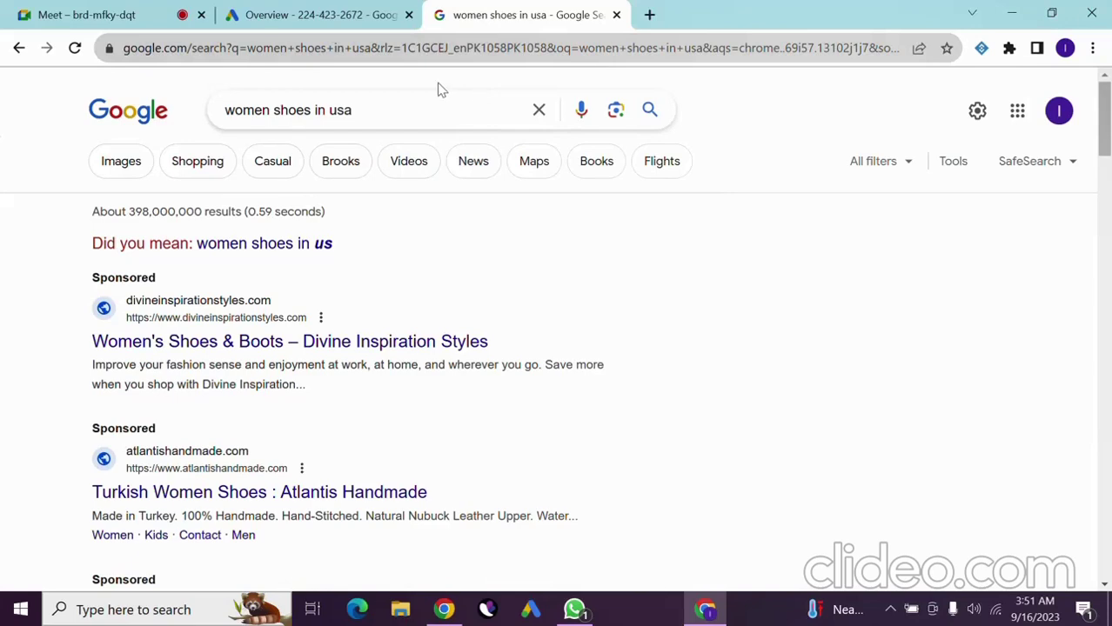
left_click(322, 15)
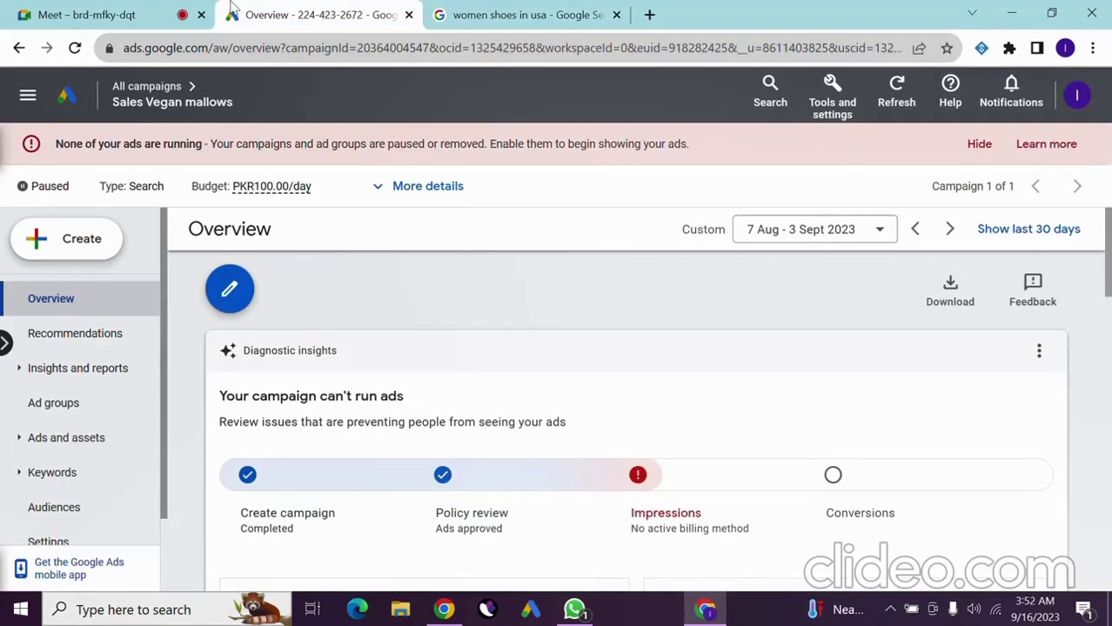
left_click(165, 12)
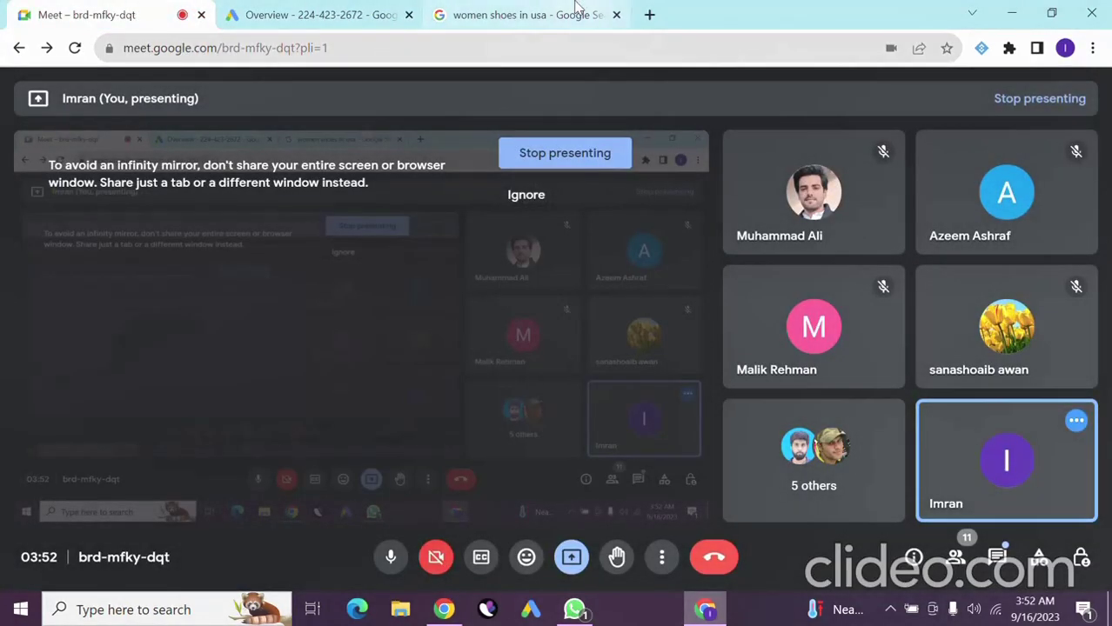
left_click(574, 12)
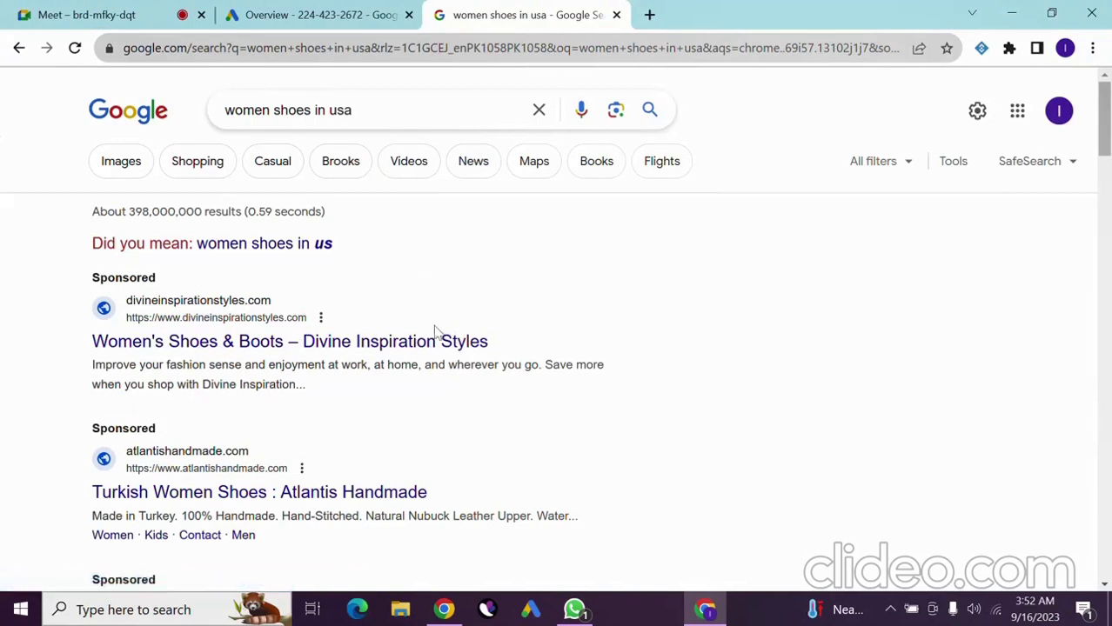
triple_click(323, 118)
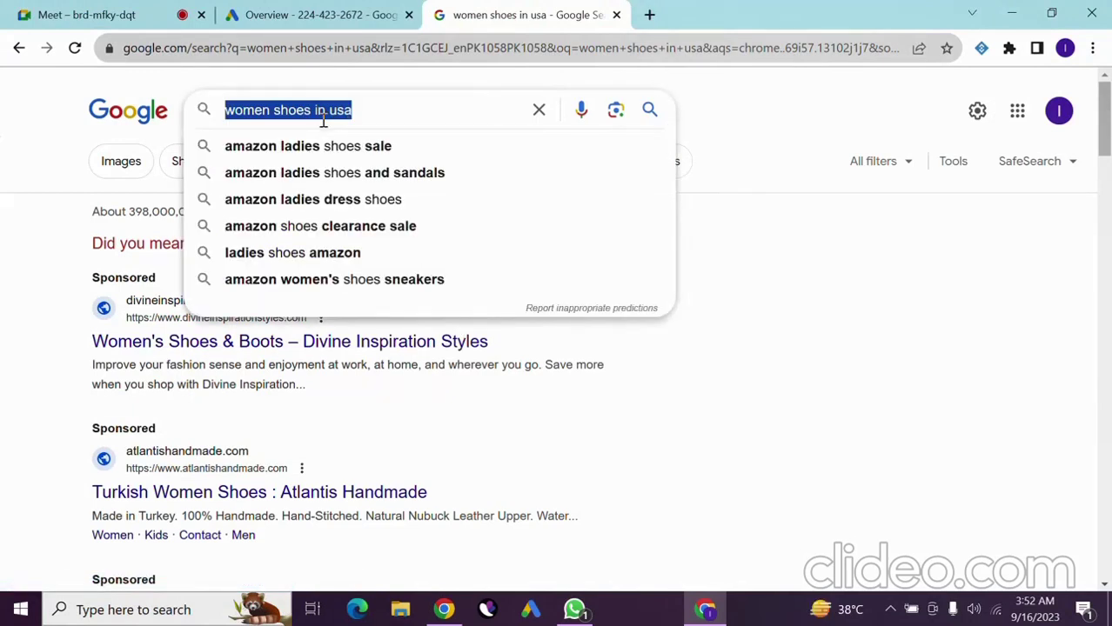
left_click(905, 361)
triple_click(307, 110)
left_click(306, 109)
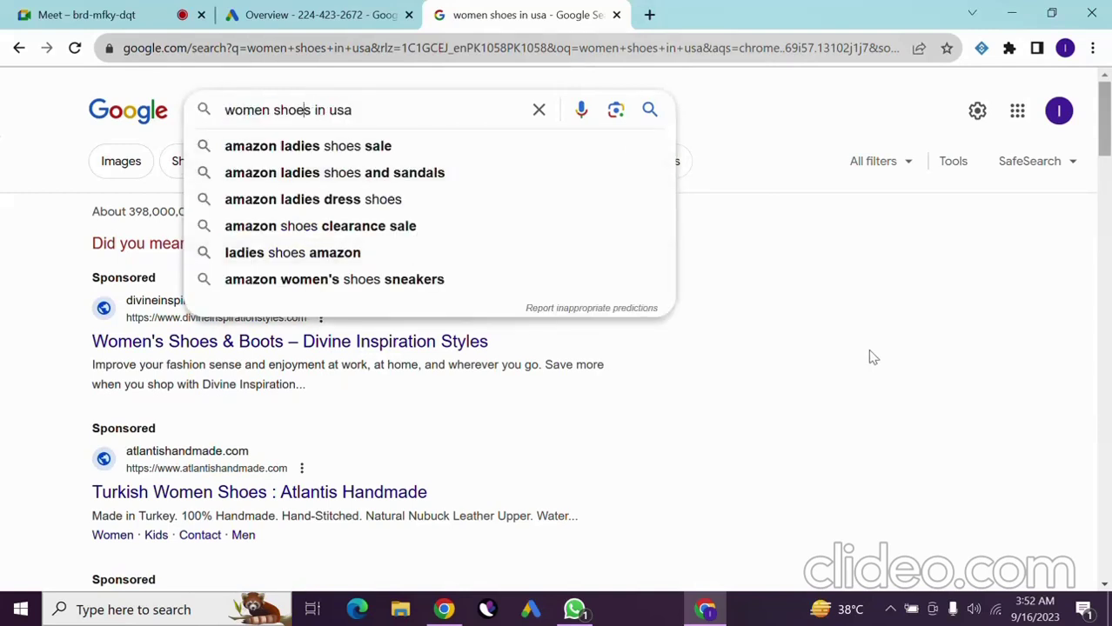
left_click(874, 366)
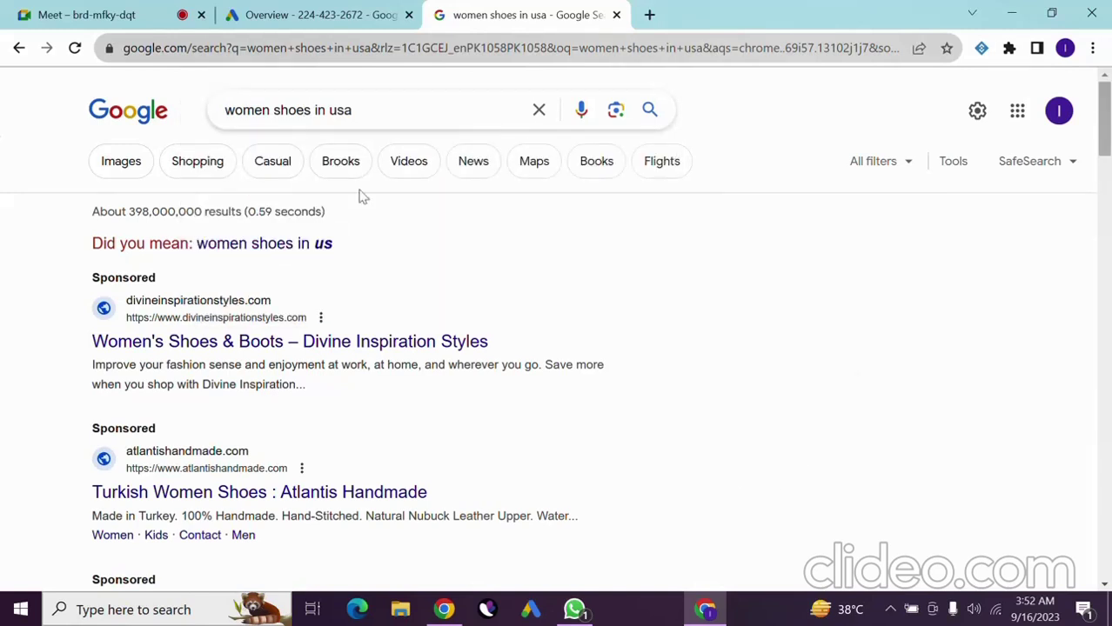
triple_click(321, 112)
left_click(856, 320)
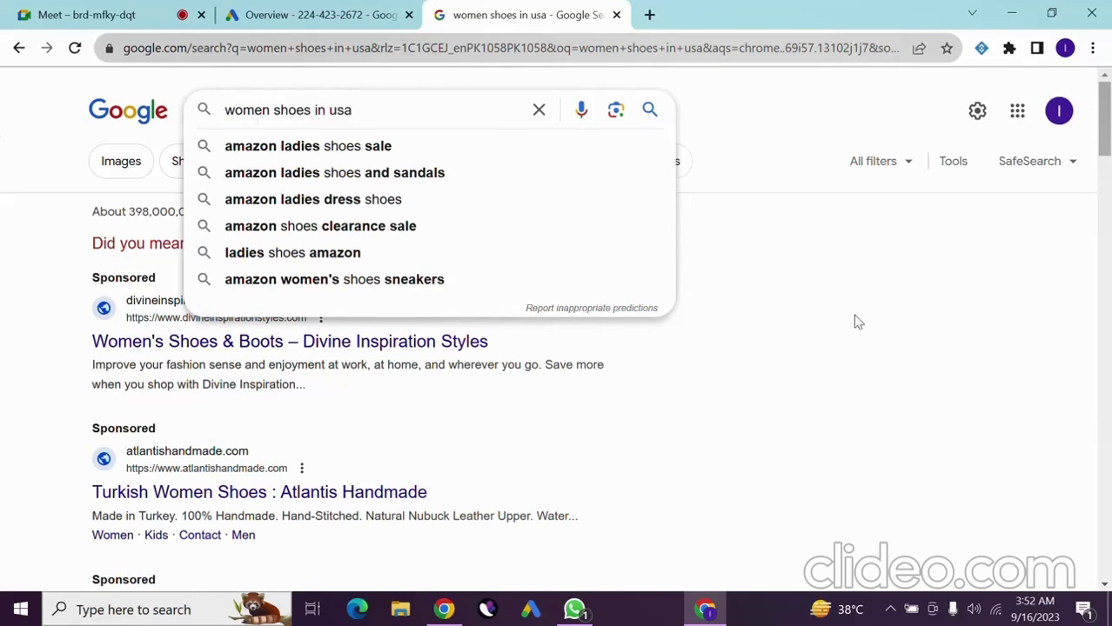
- Open Keyword Planner in Google Ads and start discovering new keywords from products or services
left_click(313, 15)
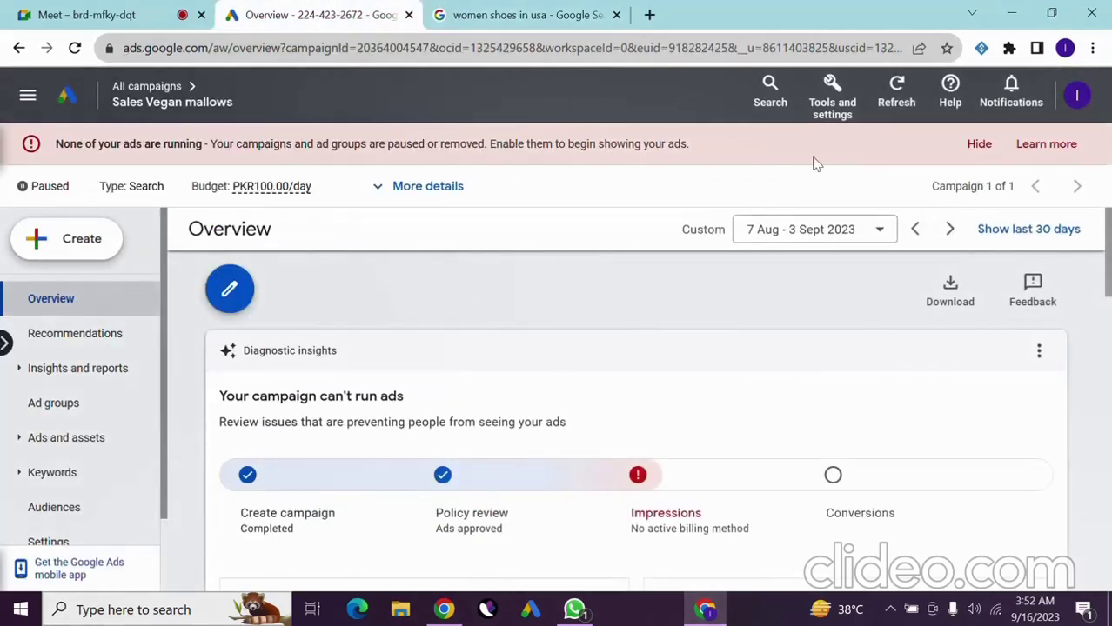
left_click(831, 88)
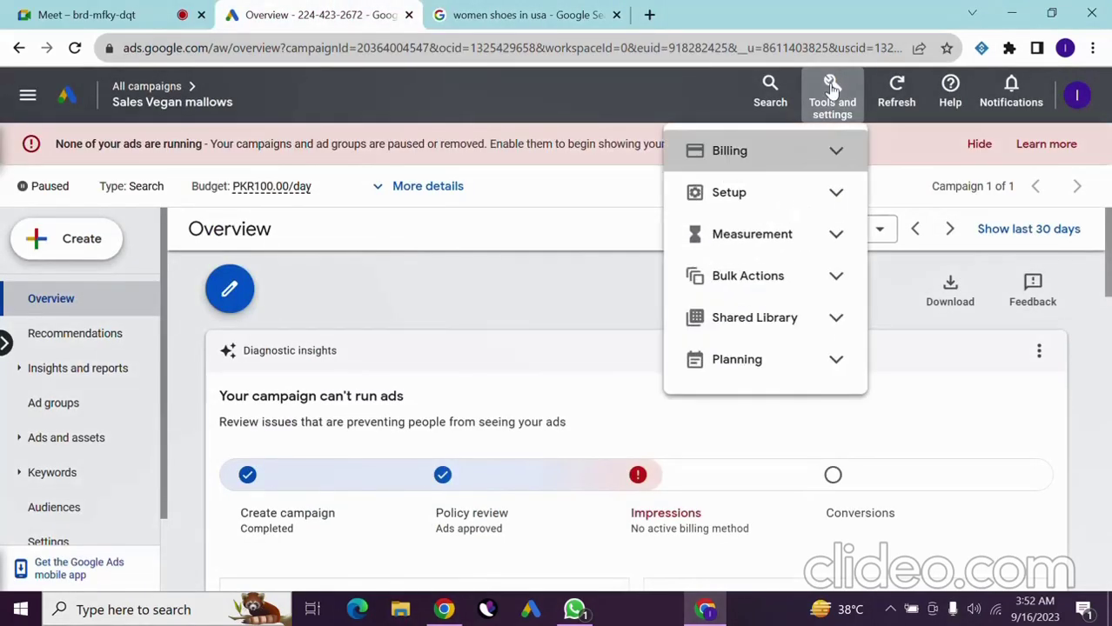
left_click(848, 373)
left_click(748, 424)
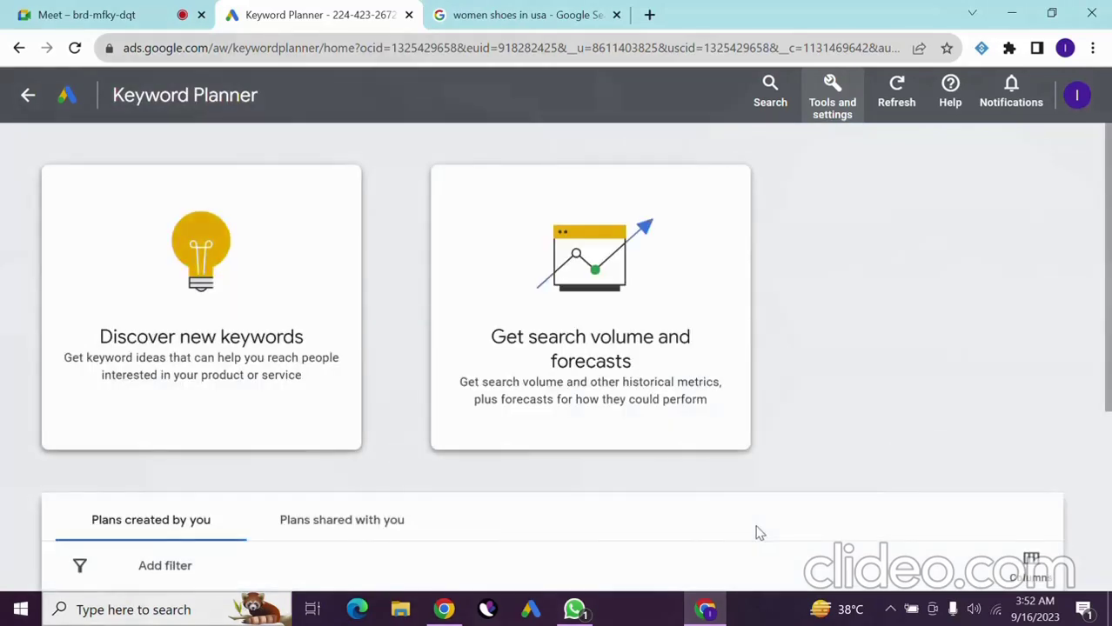
left_click(201, 310)
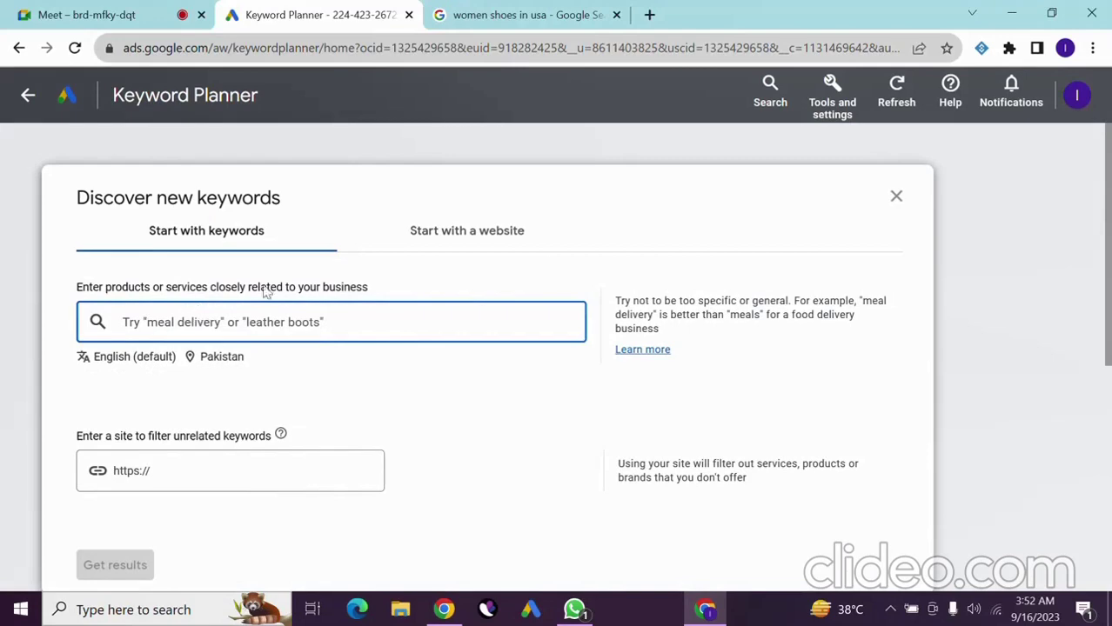
- Switch to the search results tab and open Google Sheets there from the Google apps
left_click(509, 16)
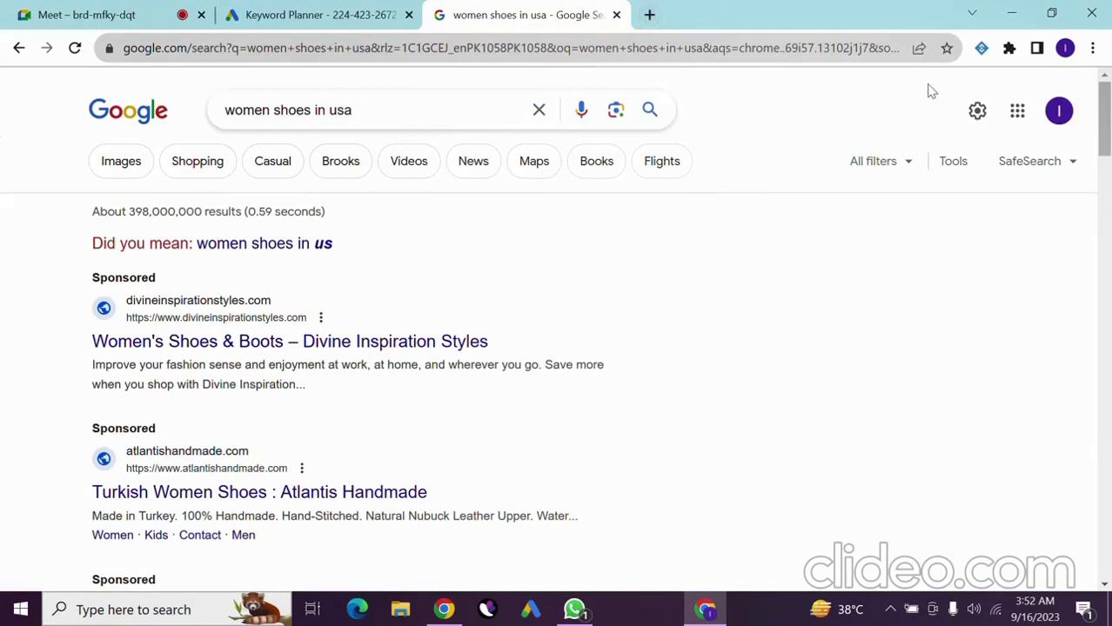
left_click(1017, 110)
scroll(959, 299, "down", 1)
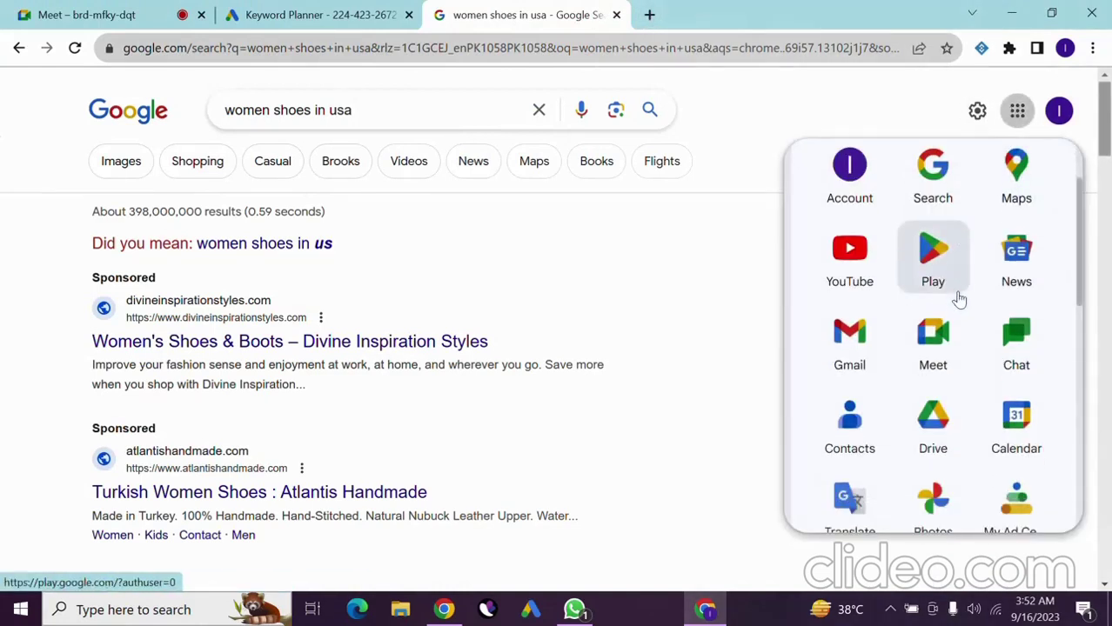
scroll(957, 322, "down", 2)
scroll(1026, 391, "up", 3)
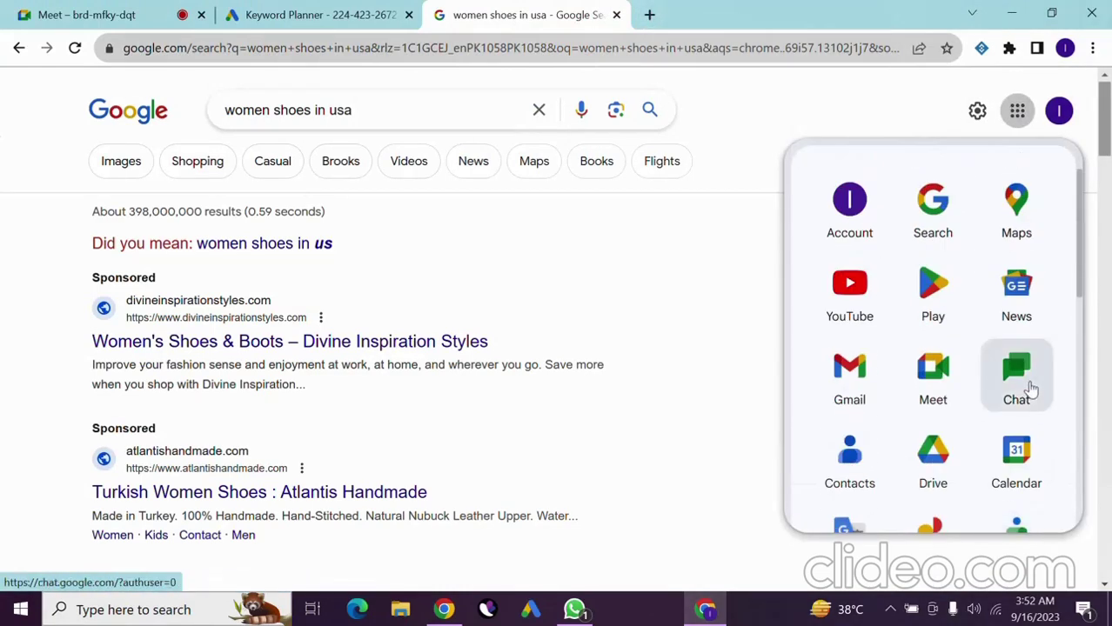
scroll(1030, 390, "down", 4)
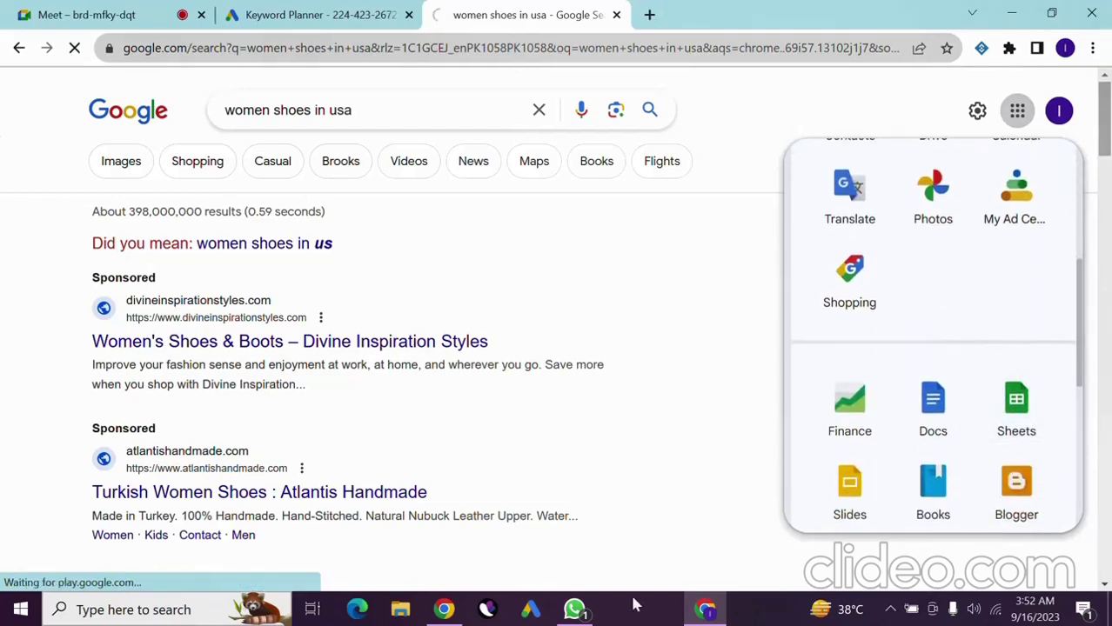
left_click(705, 609)
left_click(705, 609)
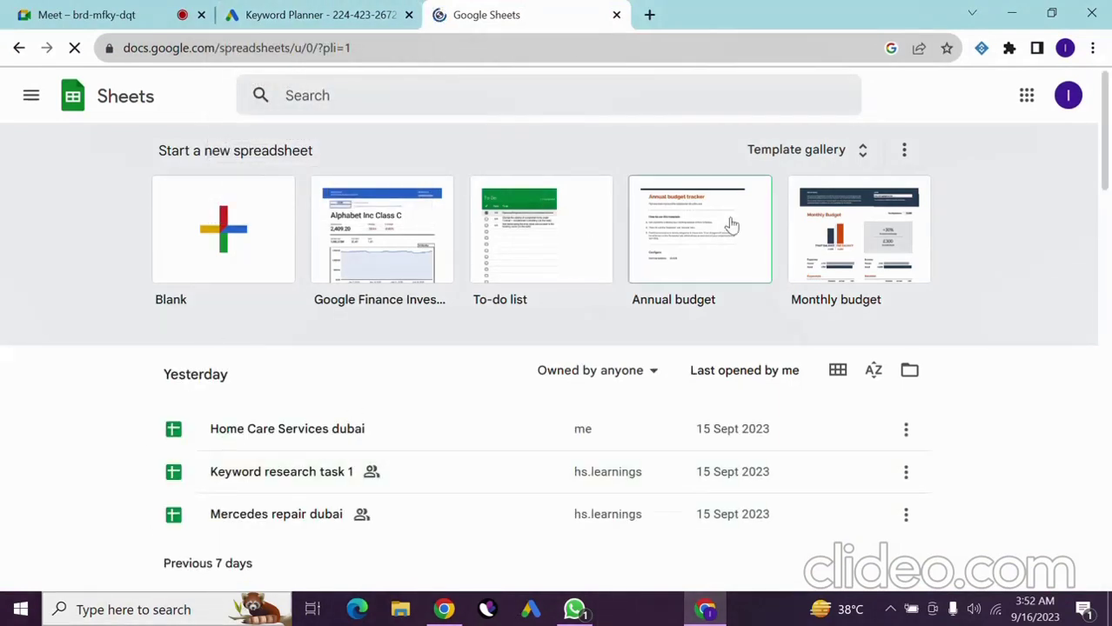
- Look through the recent spreadsheets and open the one named Home Care Services dubai
scroll(608, 369, "down", 2)
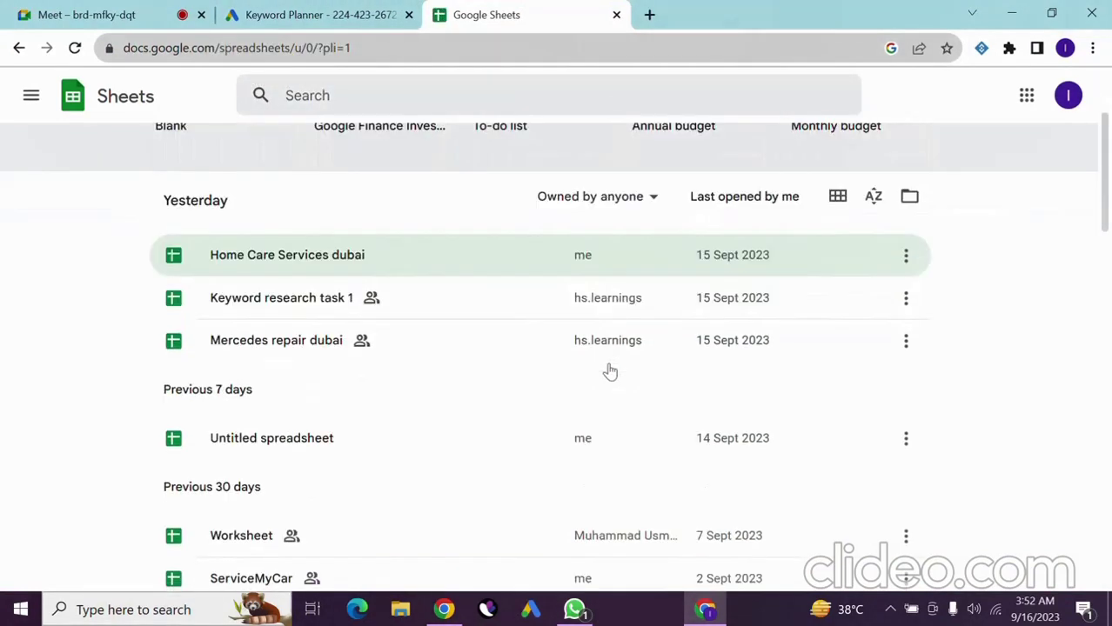
scroll(610, 372, "down", 2)
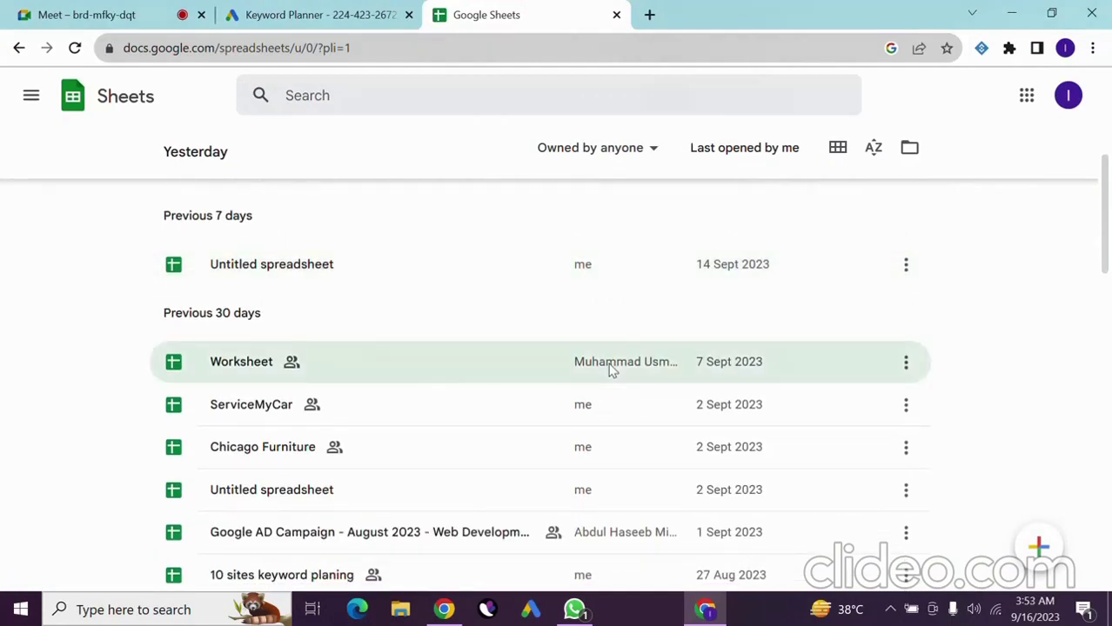
scroll(610, 371, "down", 3)
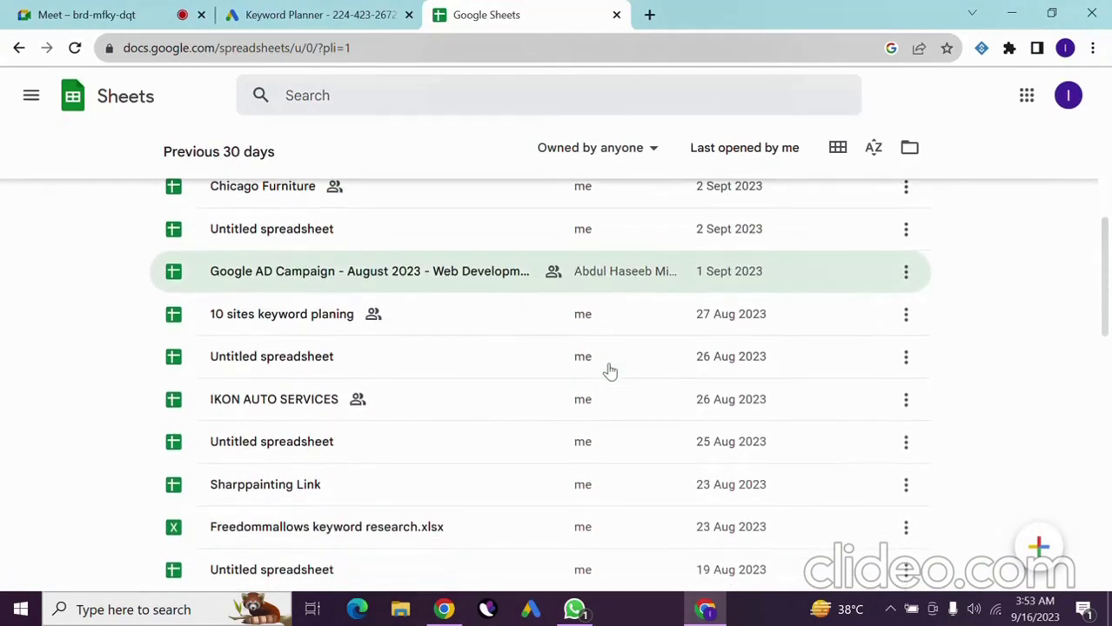
scroll(610, 371, "up", 6)
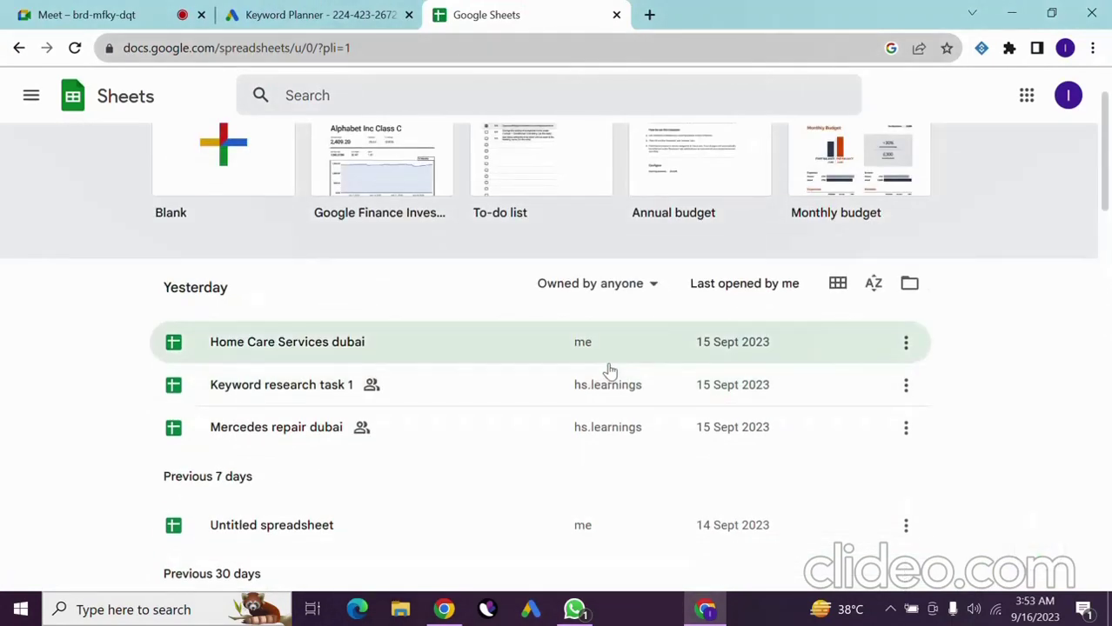
left_click(484, 362)
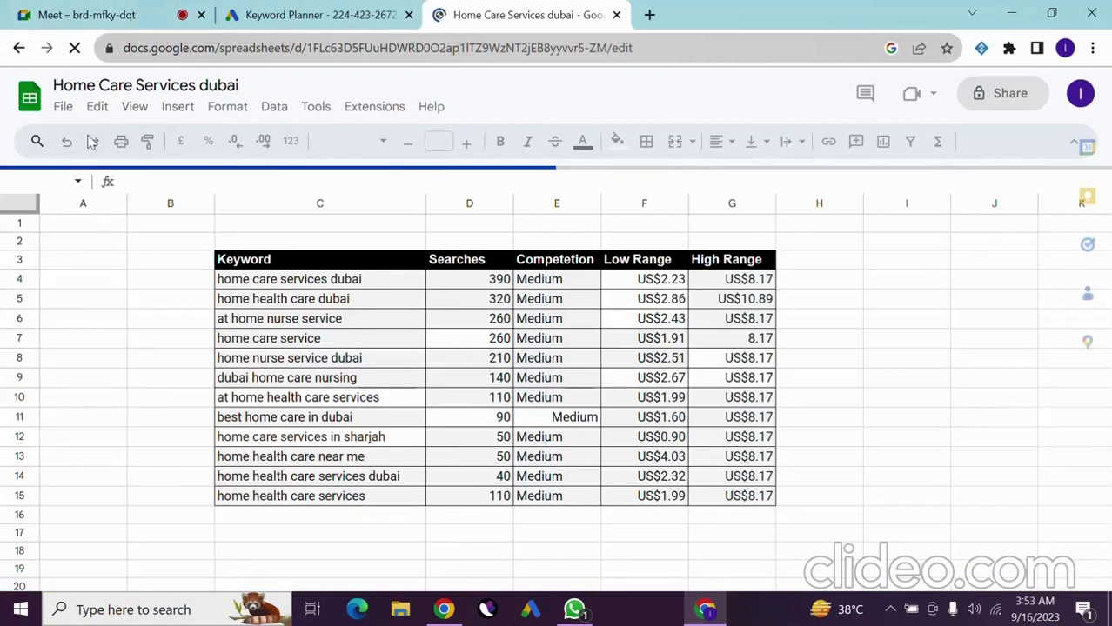
left_click(320, 10)
left_click(539, 12)
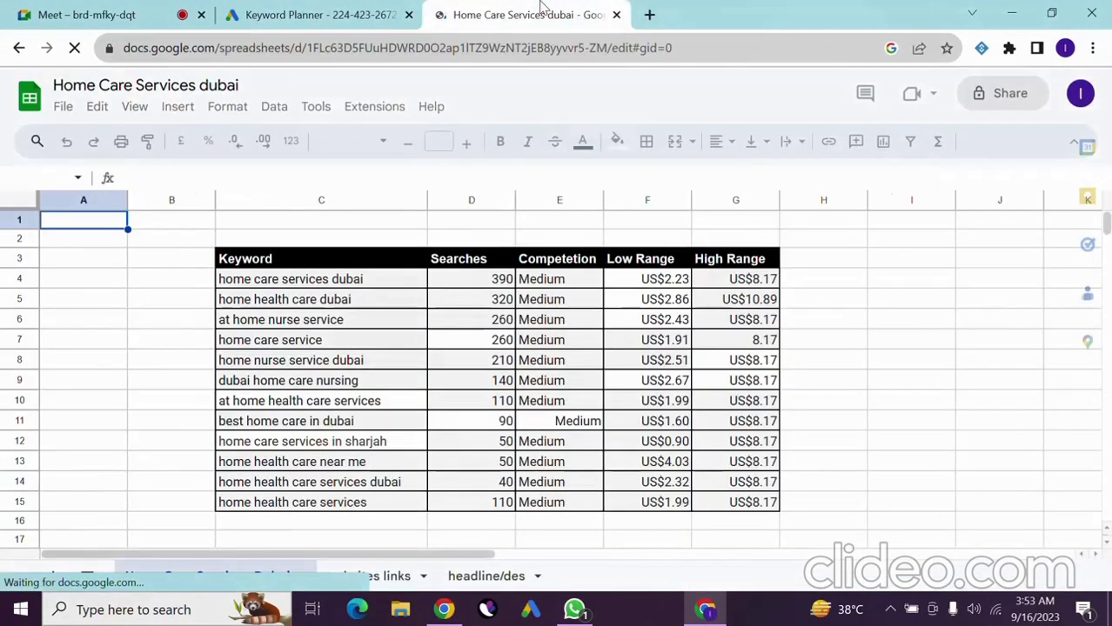
- Copy the CareXperts website link from cell B1 of the "websites links" sheet
left_click(396, 576)
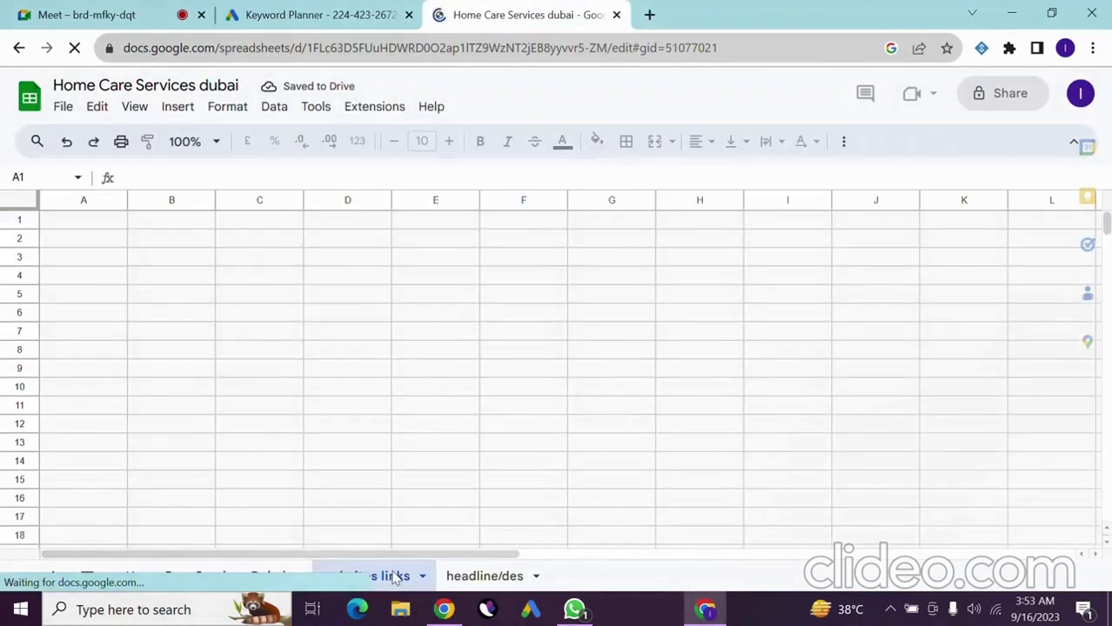
left_click(317, 315)
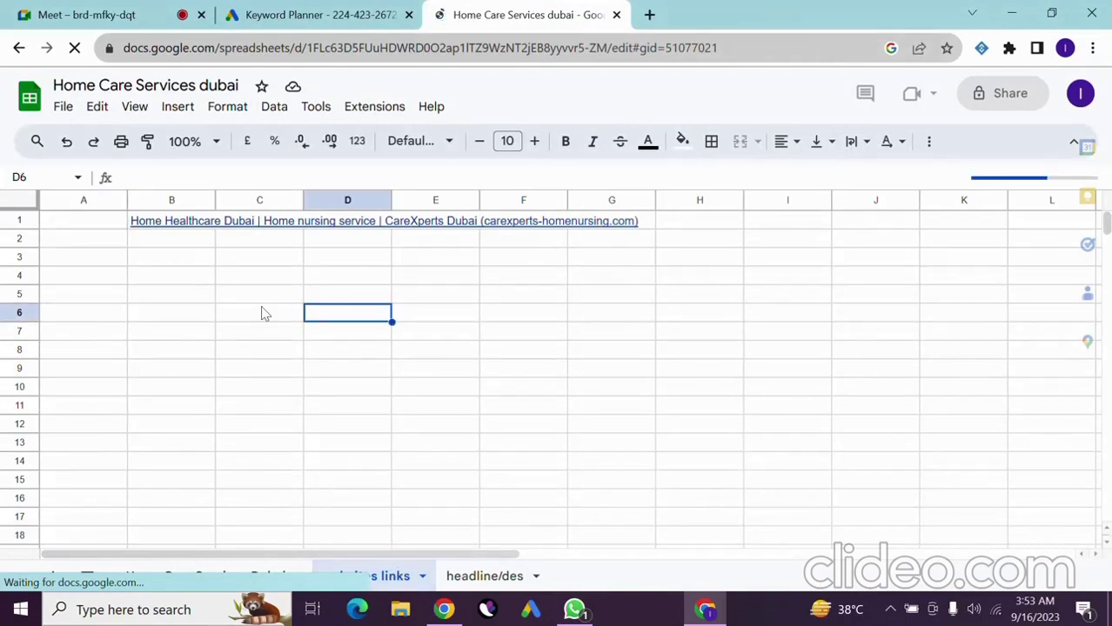
left_click(174, 226)
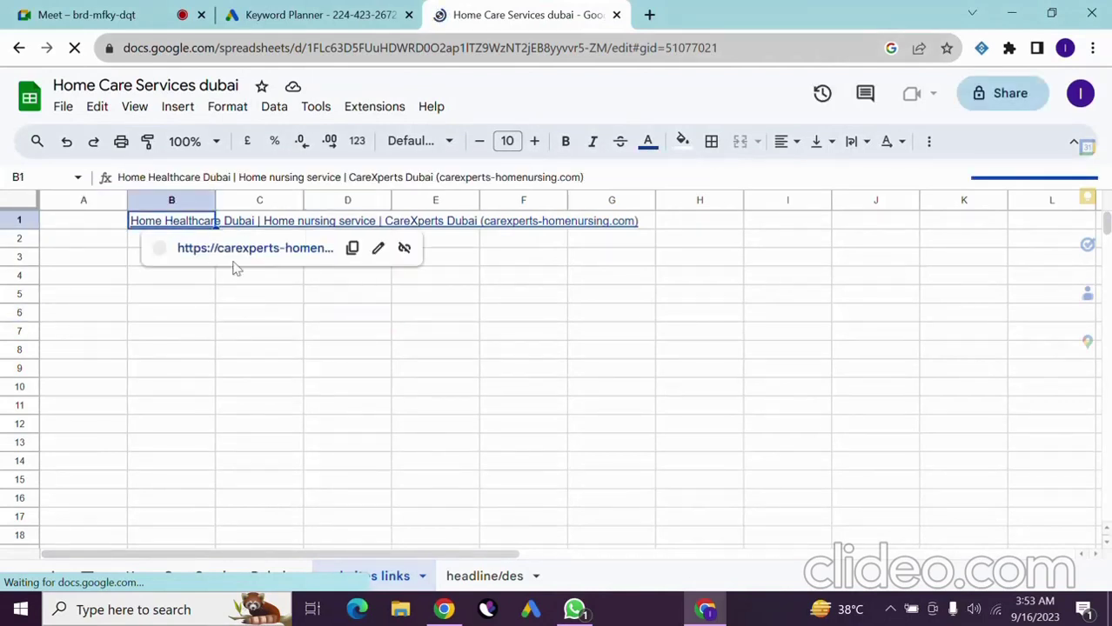
key("ctrl+c")
- Load the copied carexperts-homenursing.com link in a new browser tab
left_click(649, 14)
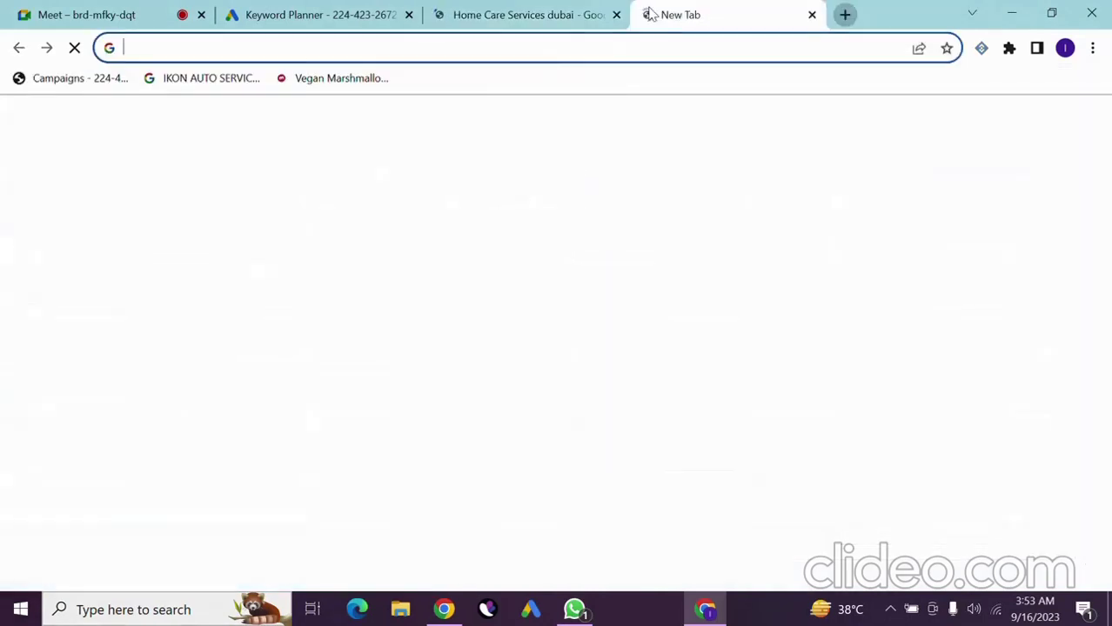
key("ctrl+v")
key("Return")
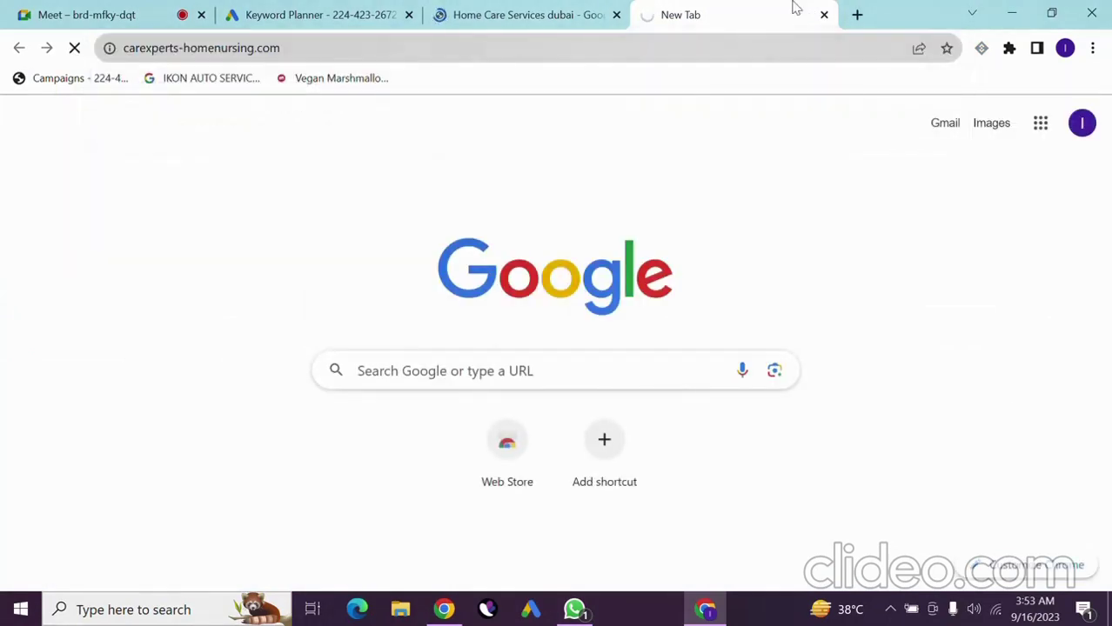
left_click(545, 7)
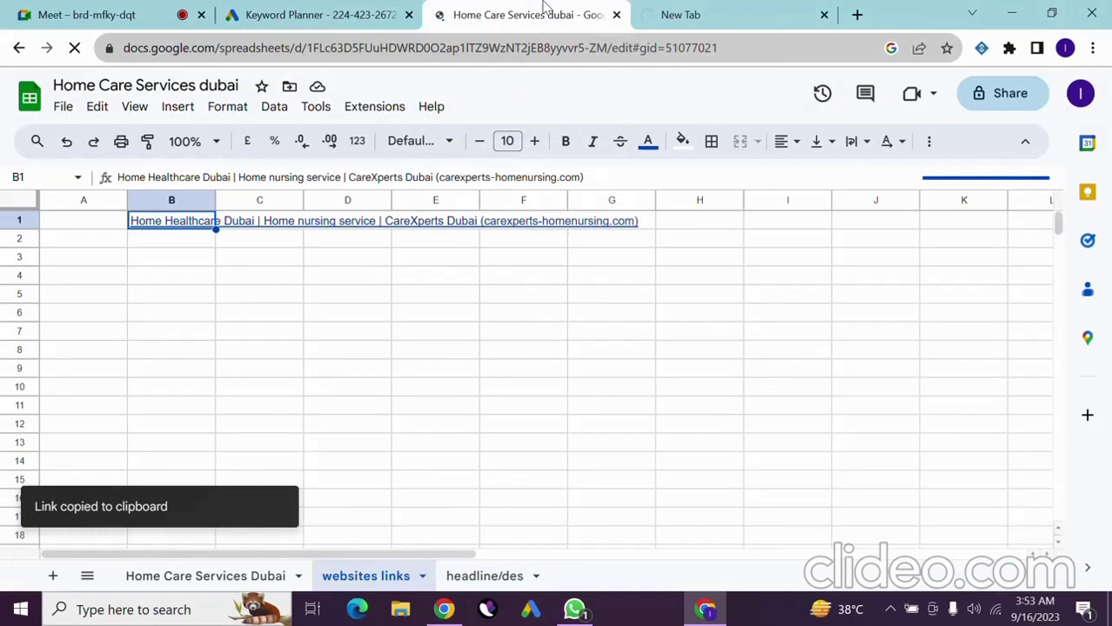
left_click(707, 8)
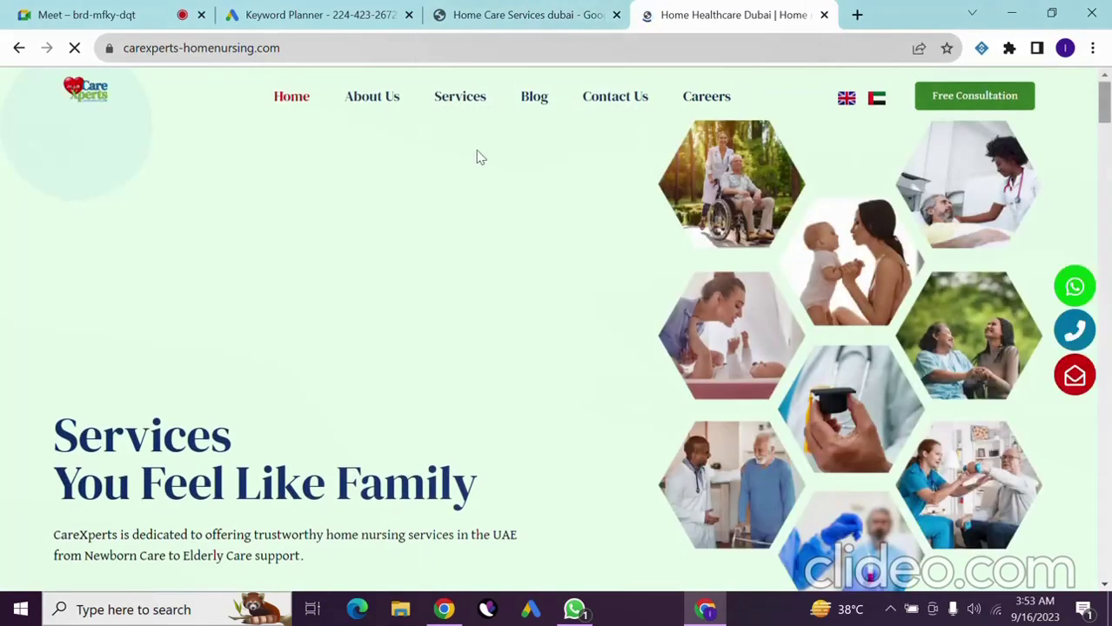
- Look over the CareXperts home page, examining its main navigation, the introduction and the cards describing the care services
left_click(505, 8)
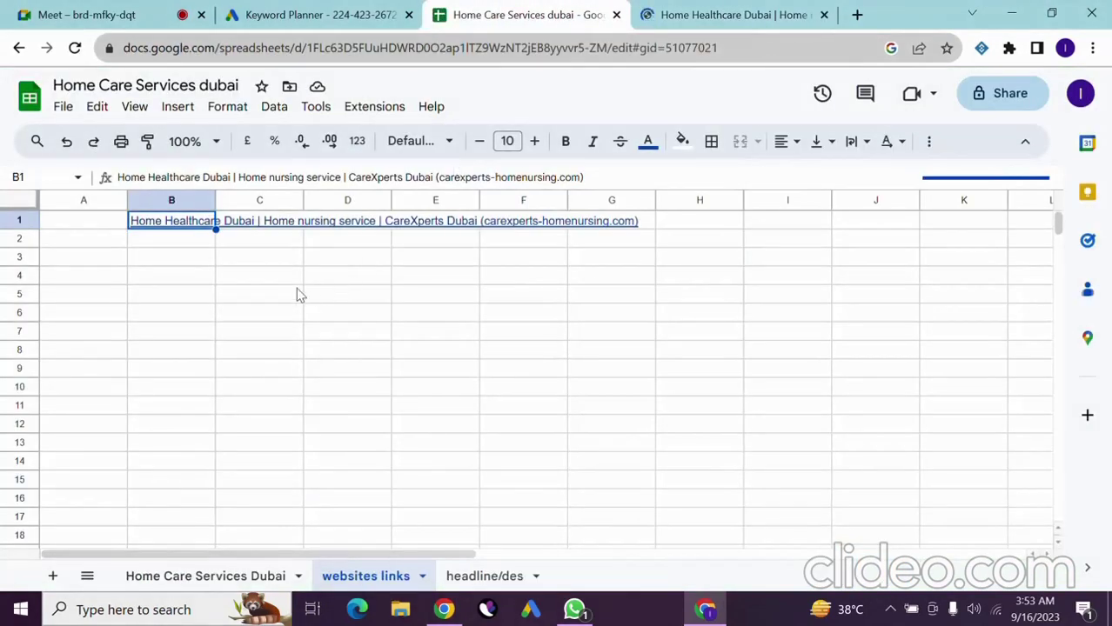
left_click(757, 12)
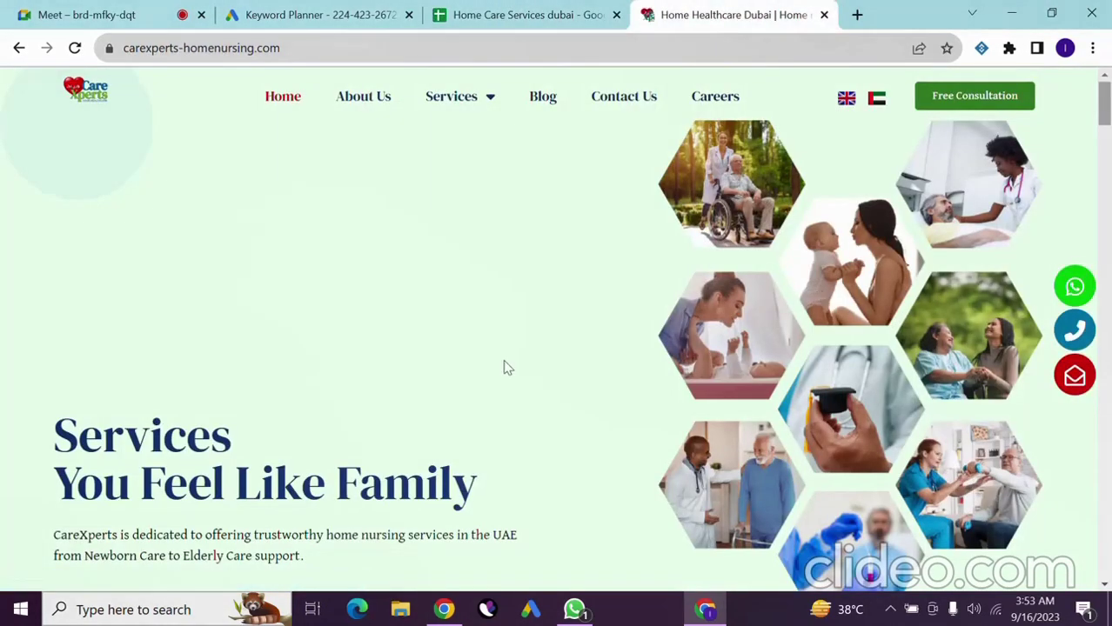
scroll(396, 237, "down", 2)
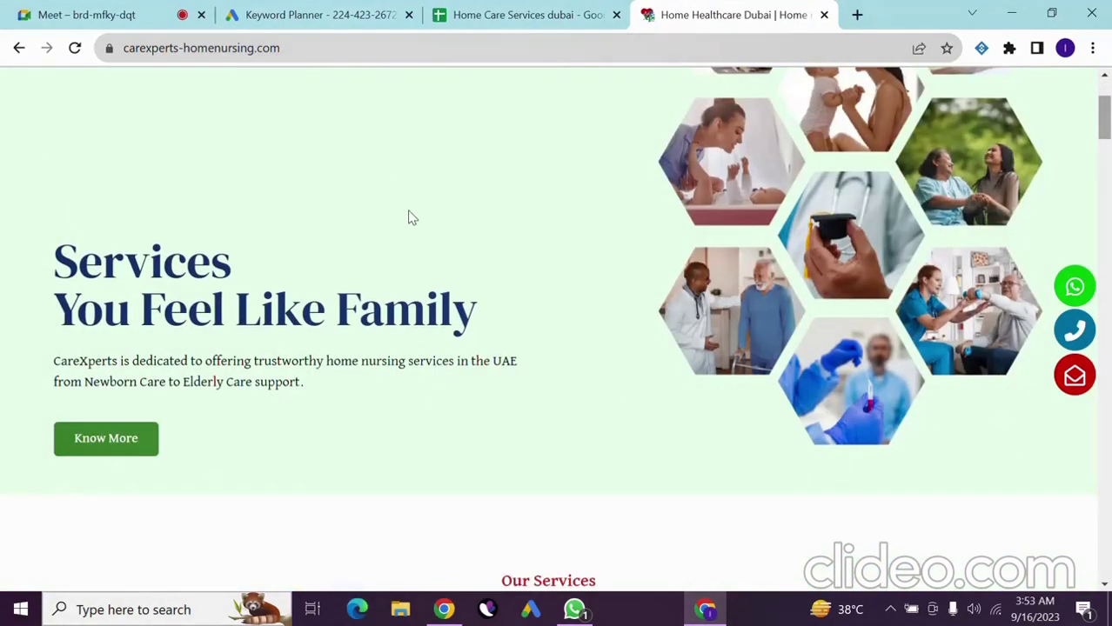
scroll(411, 217, "down", 7)
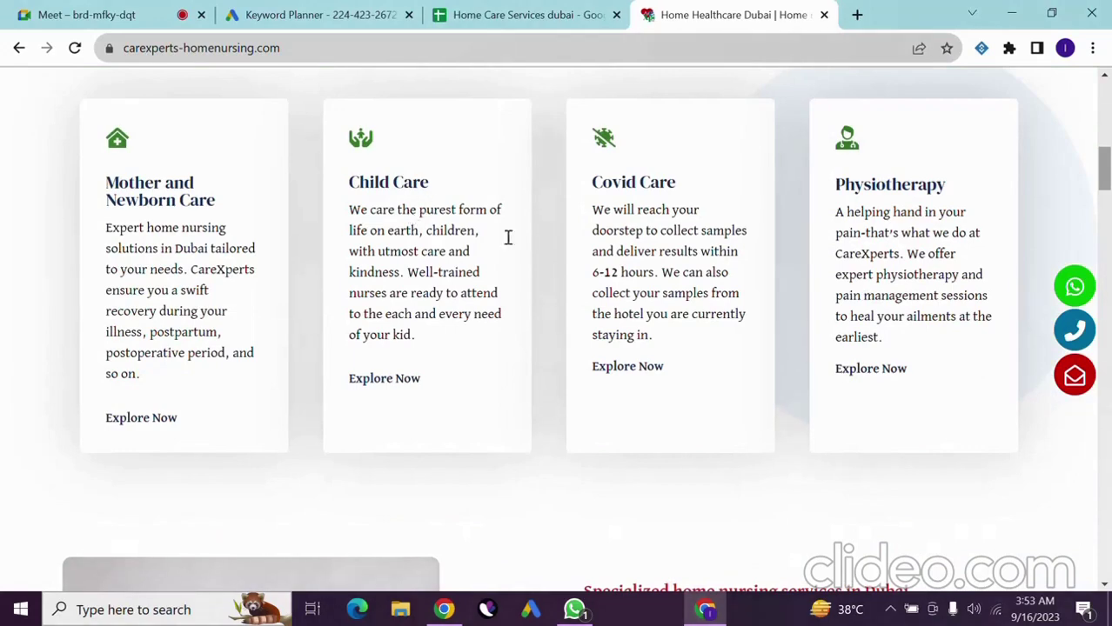
scroll(536, 252, "up", 9)
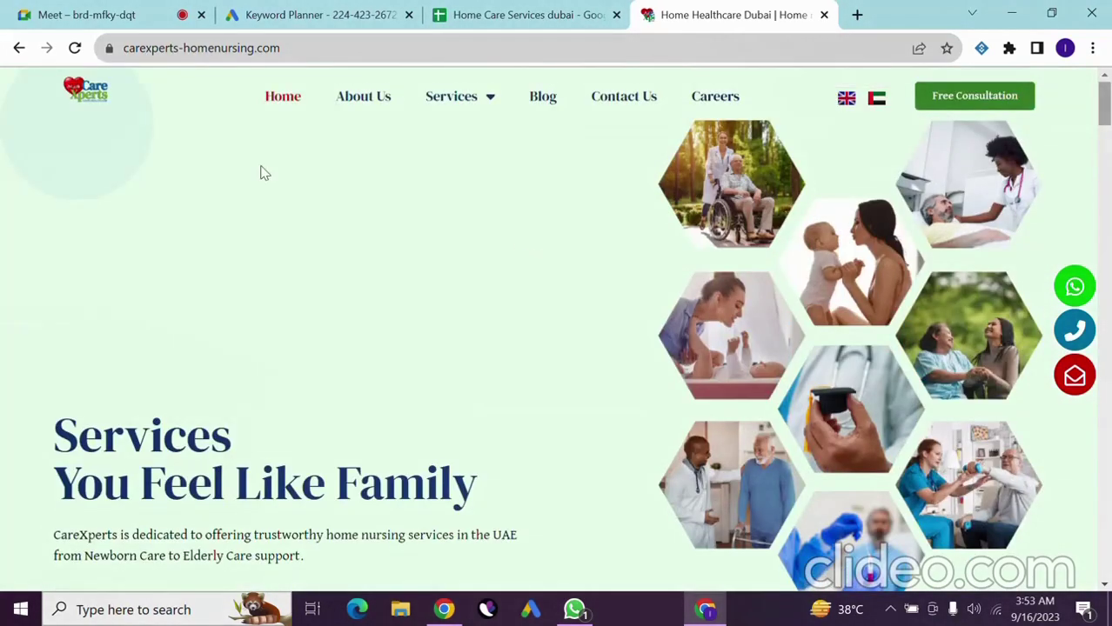
mouse_move(415, 111)
scroll(353, 142, "down", 3)
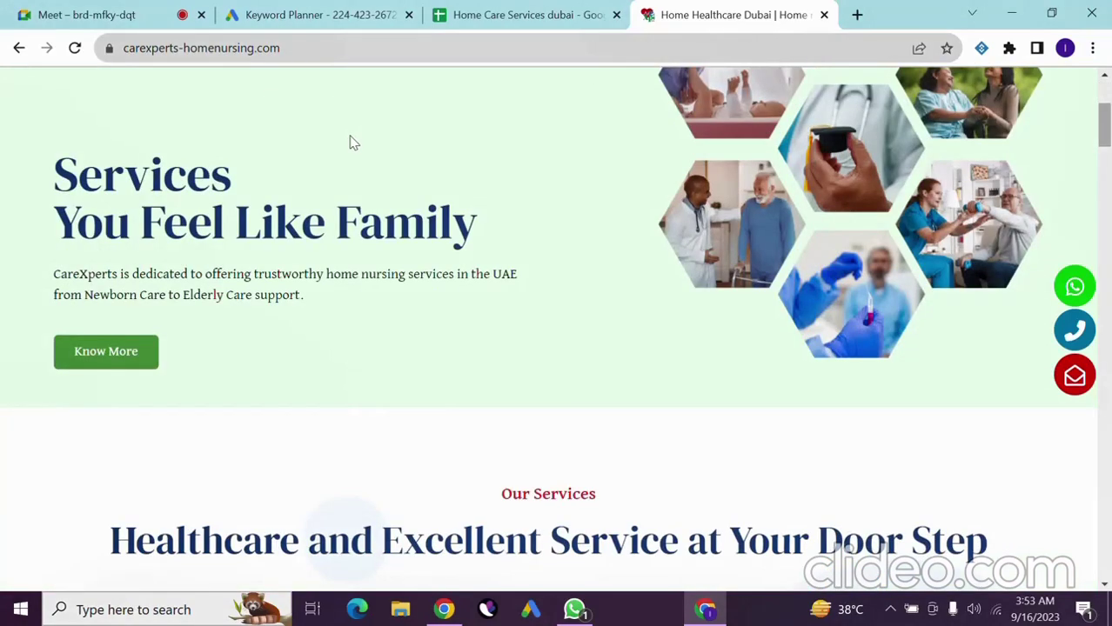
scroll(353, 141, "down", 3)
scroll(352, 142, "up", 6)
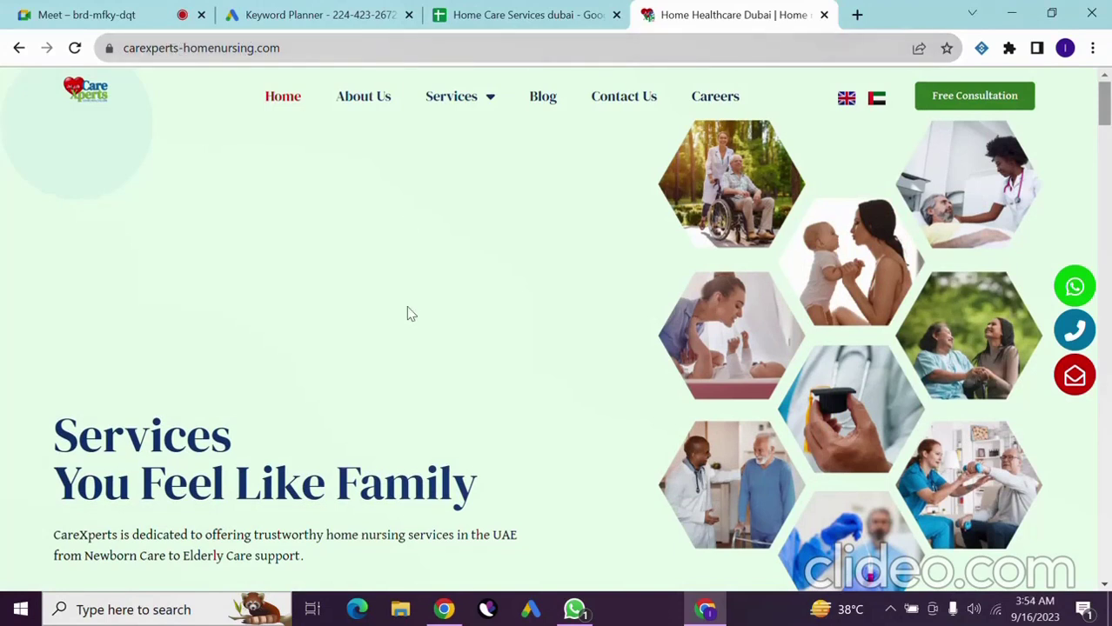
- Examine the home page's nursing, contact and booking sections, highlighting the "Book your Home Care Nurse" heading
scroll(388, 369, "down", 1)
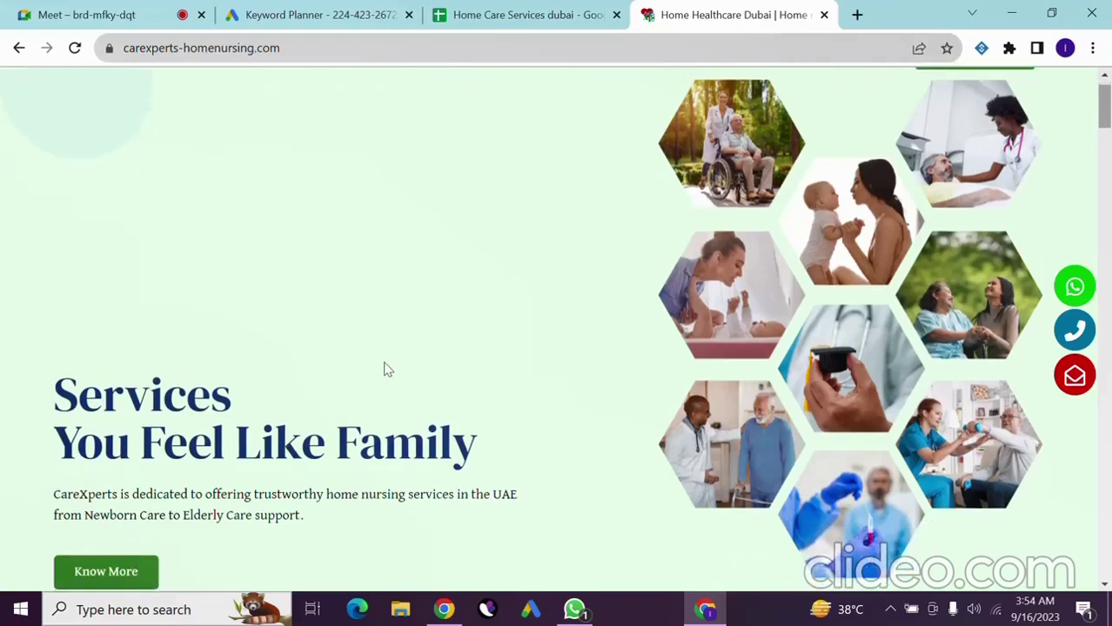
scroll(241, 328, "down", 10)
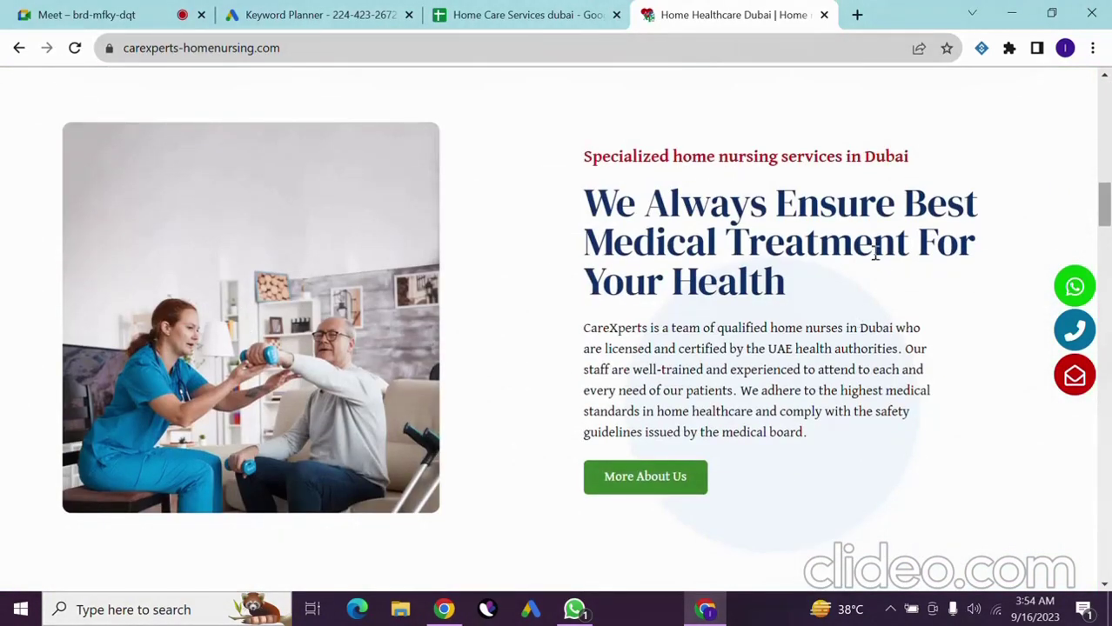
scroll(840, 319, "down", 3)
scroll(783, 319, "down", 3)
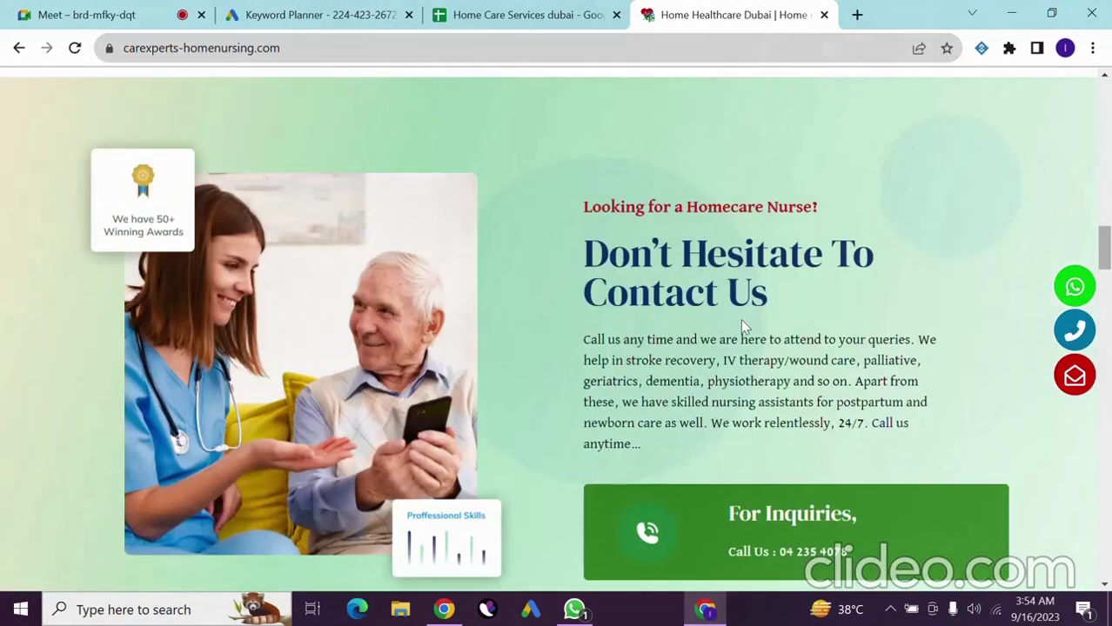
scroll(797, 268, "down", 4)
scroll(797, 268, "down", 2)
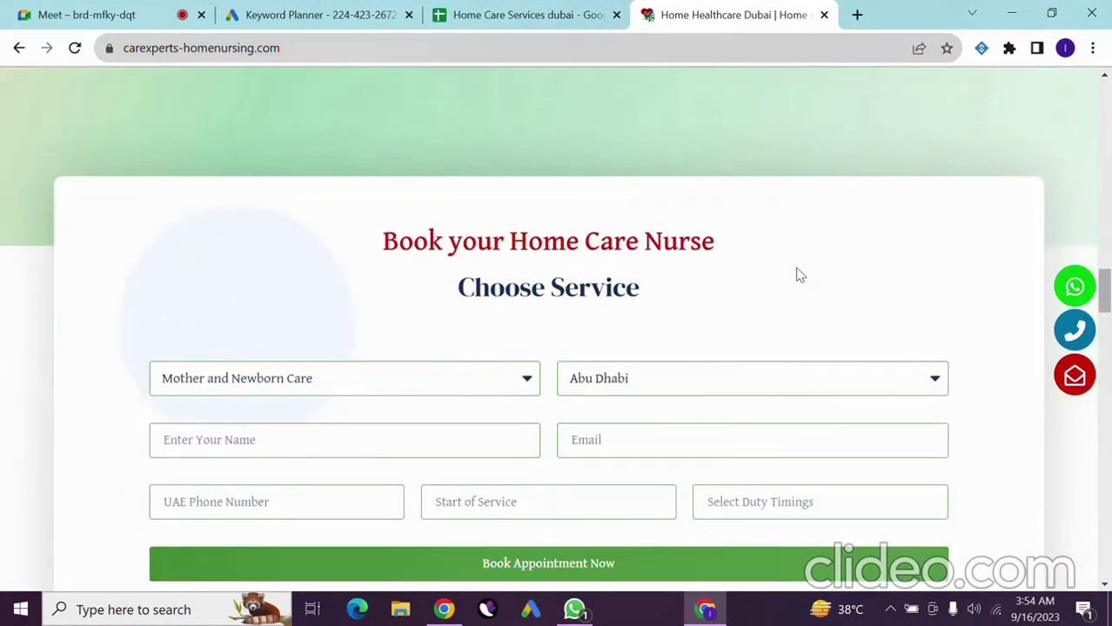
double_click(516, 230)
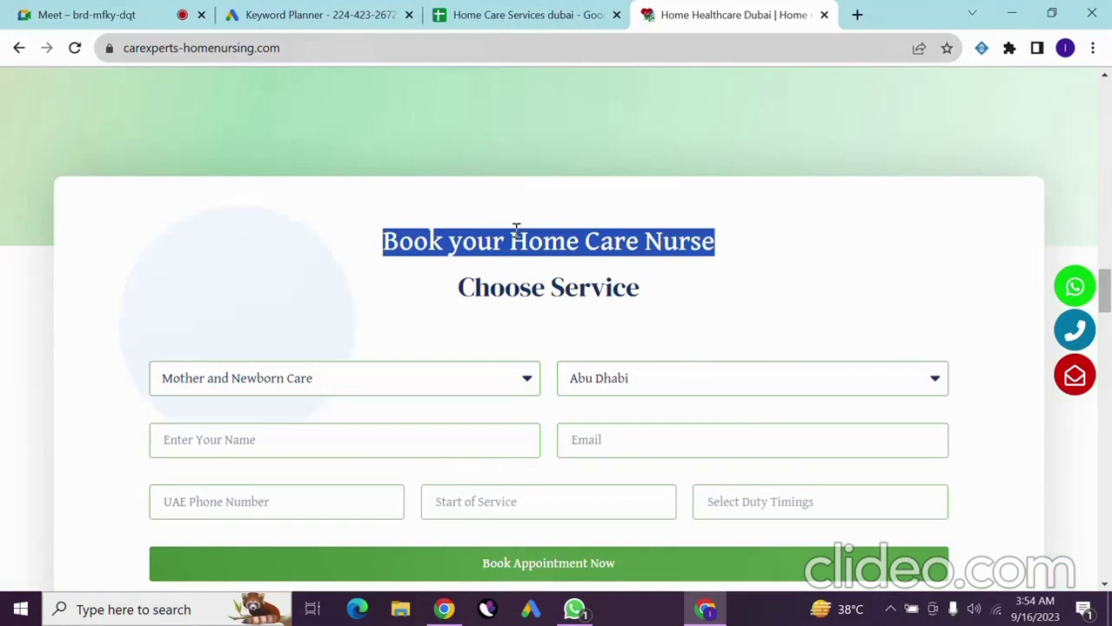
triple_click(547, 246)
scroll(659, 228, "down", 3)
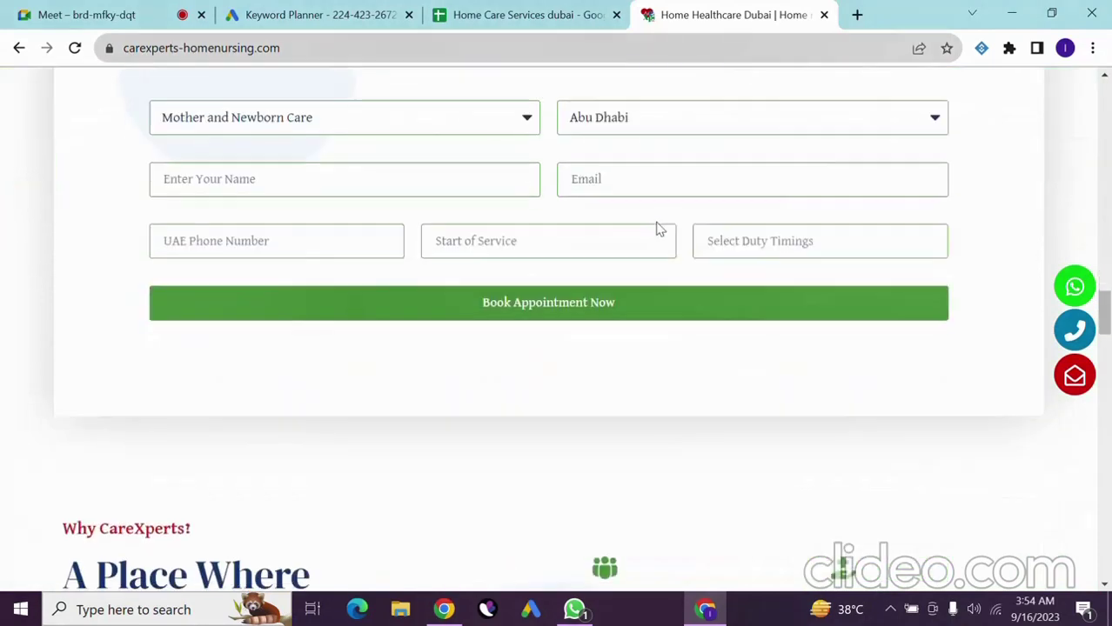
scroll(658, 227, "down", 2)
scroll(659, 228, "up", 10)
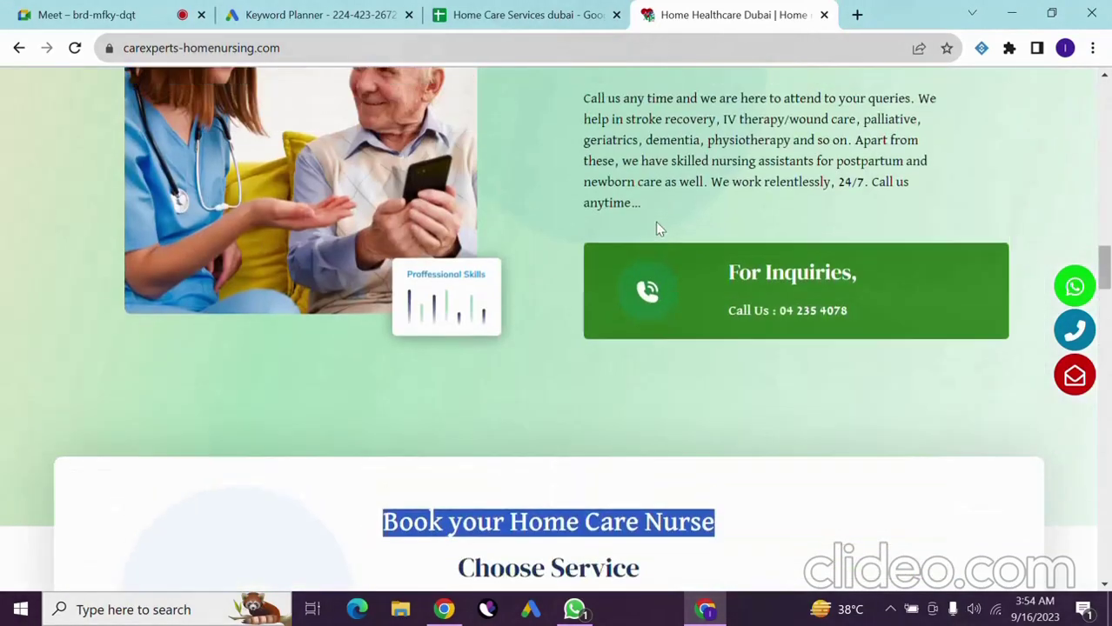
scroll(658, 228, "down", 10)
scroll(659, 227, "up", 3)
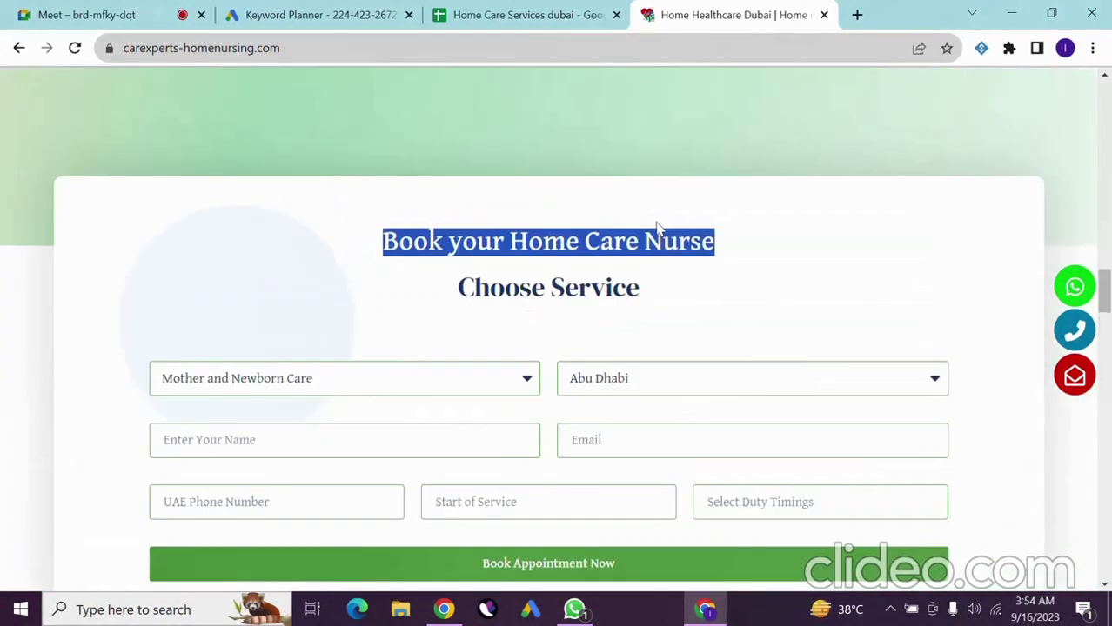
double_click(519, 249)
- Revisit the site's Services entry and the booking form heading, highlighting the full phrase and its word "Care"
scroll(757, 284, "up", 15)
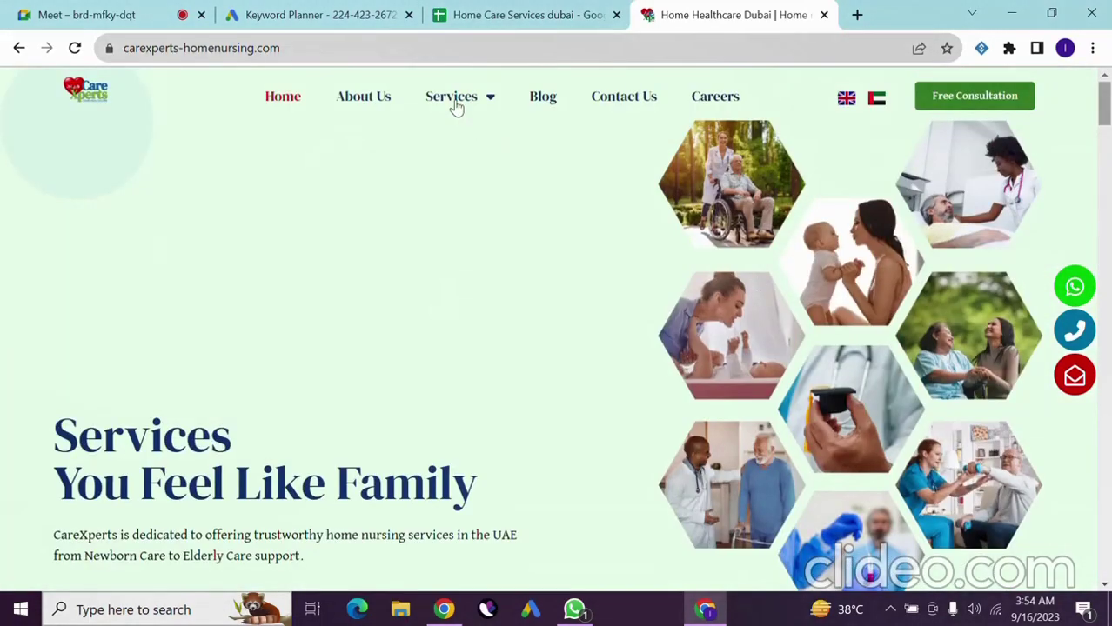
mouse_move(456, 106)
scroll(236, 233, "down", 15)
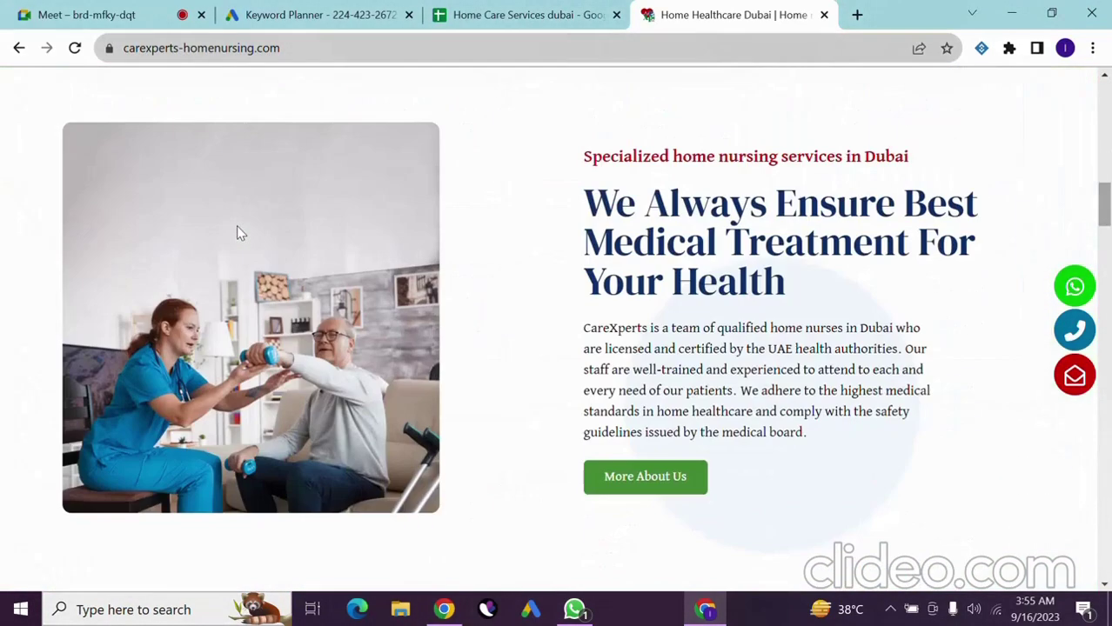
scroll(237, 232, "down", 10)
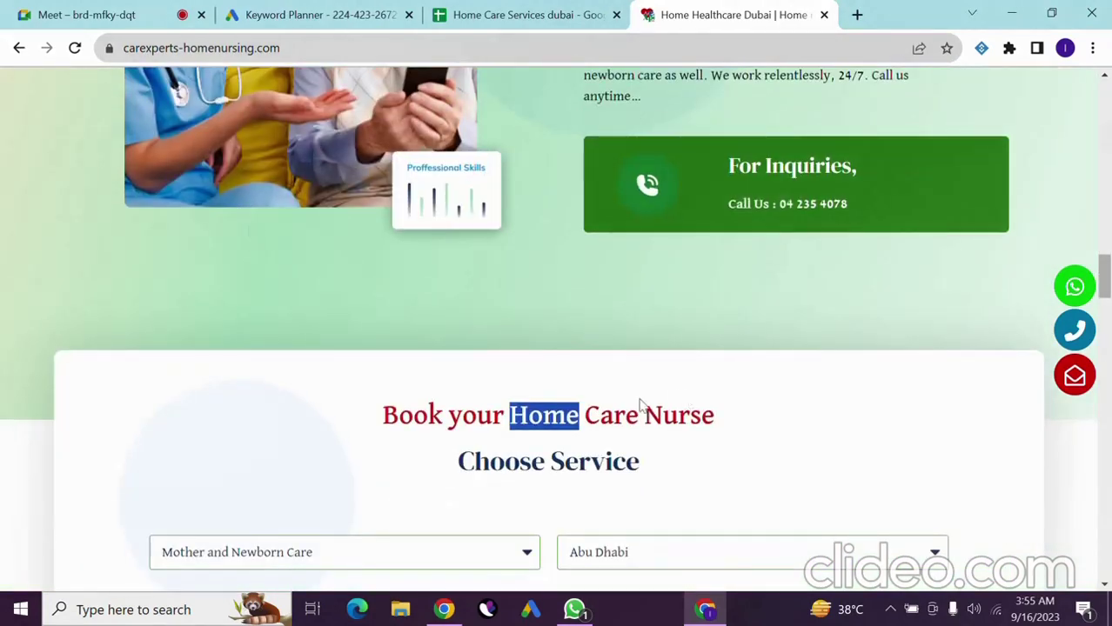
left_click(565, 424)
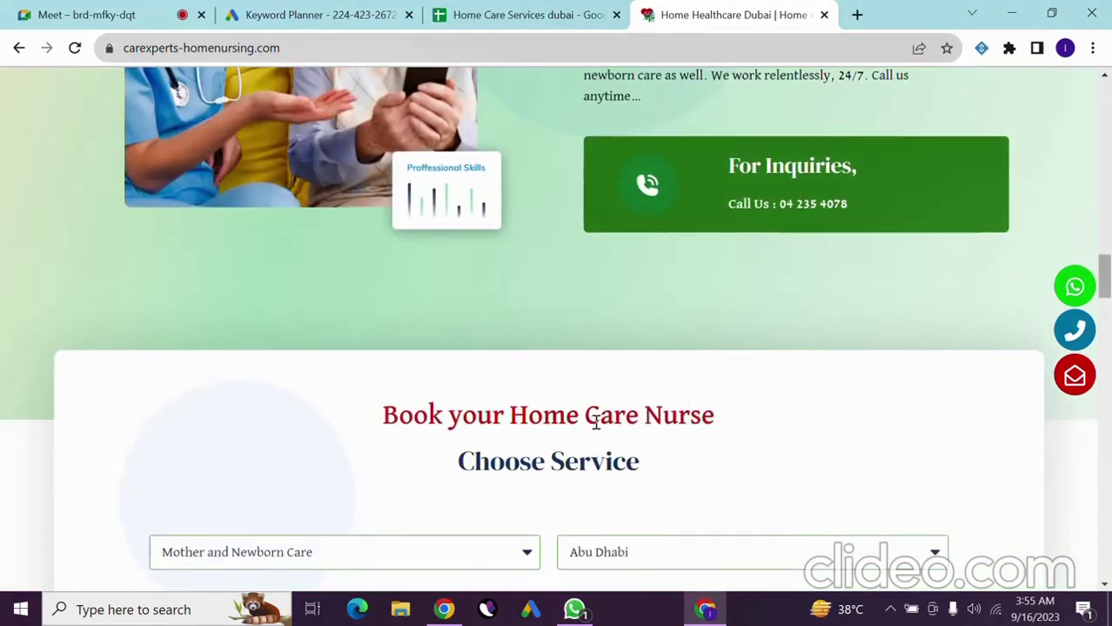
triple_click(596, 422)
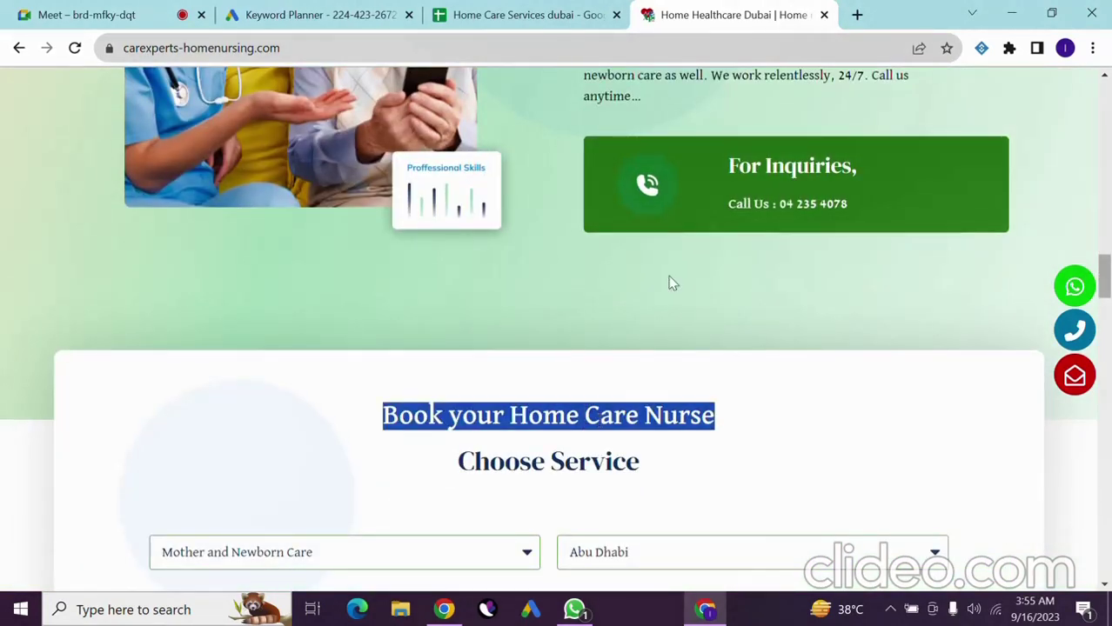
triple_click(597, 416)
double_click(593, 415)
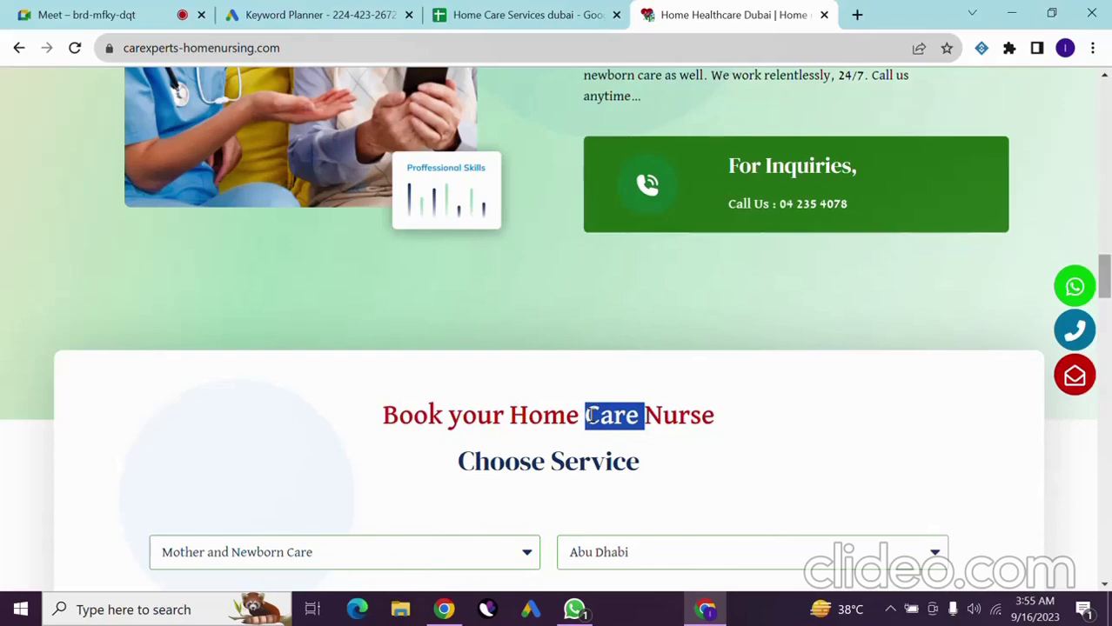
left_click(618, 357)
- Review the rest of the home page, including the FAQs, blog posts, newsletter signup and the footer's services and contact details
scroll(618, 352, "up", 20)
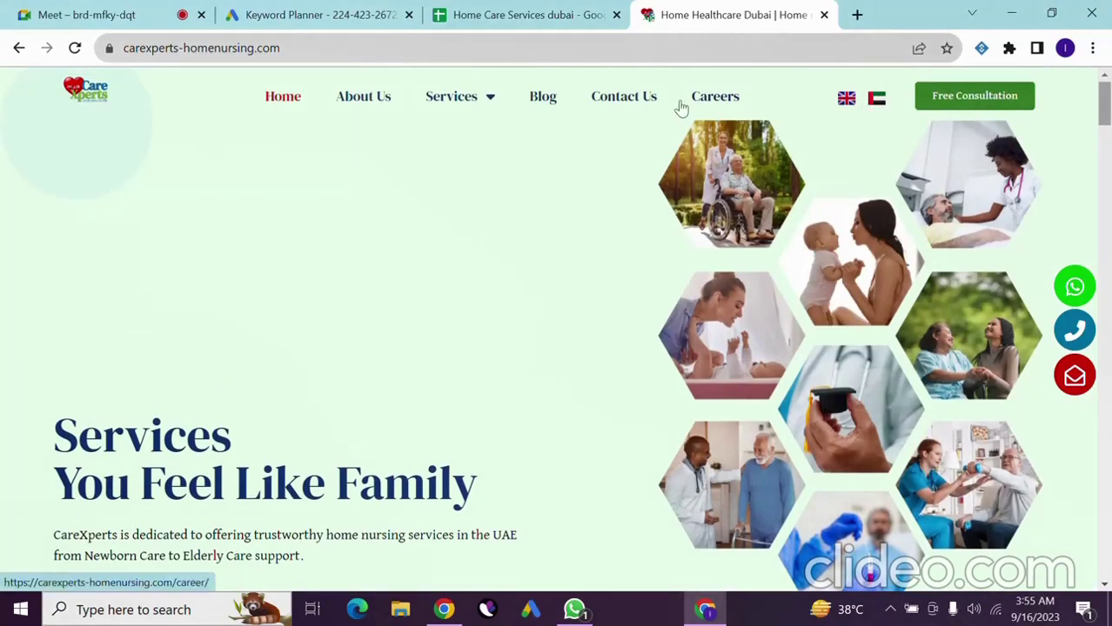
scroll(797, 148, "down", 5)
scroll(797, 164, "down", 15)
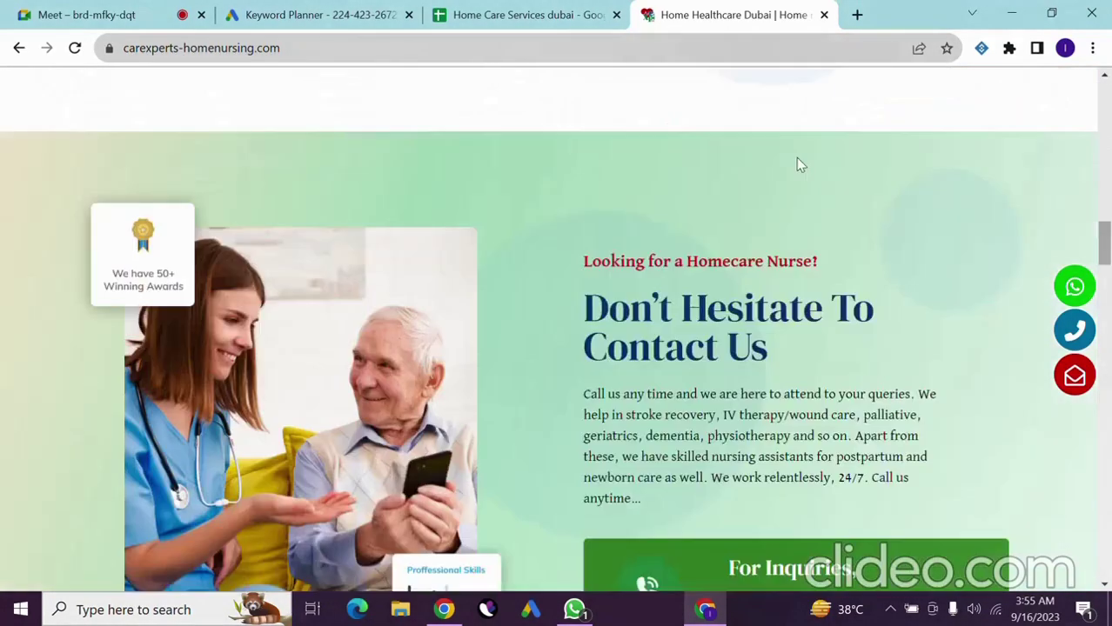
scroll(797, 163, "down", 5)
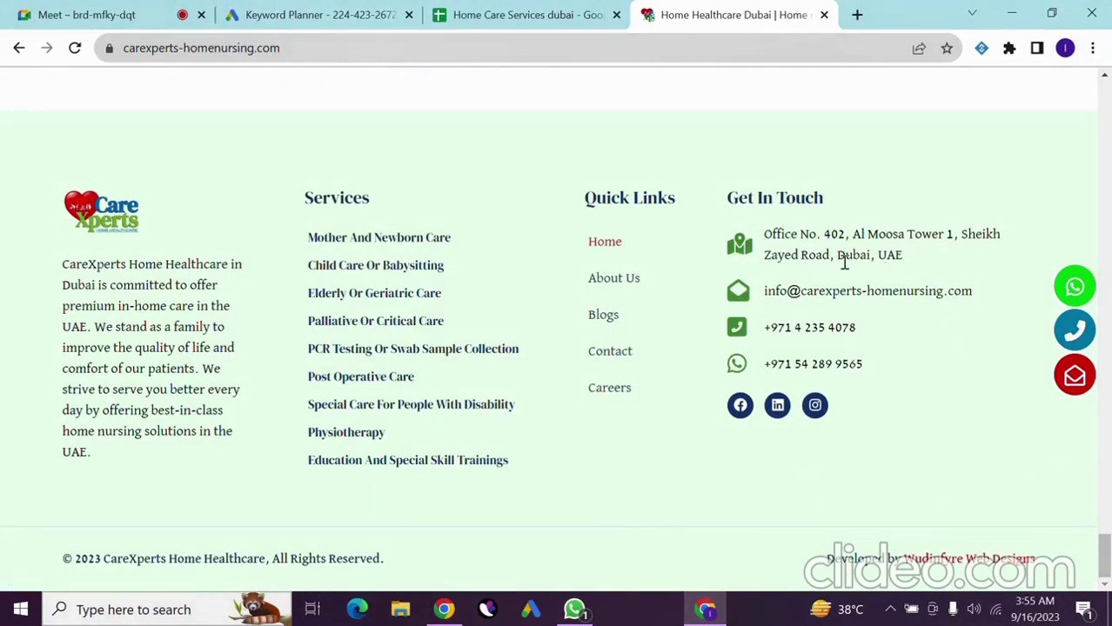
scroll(870, 265, "up", 15)
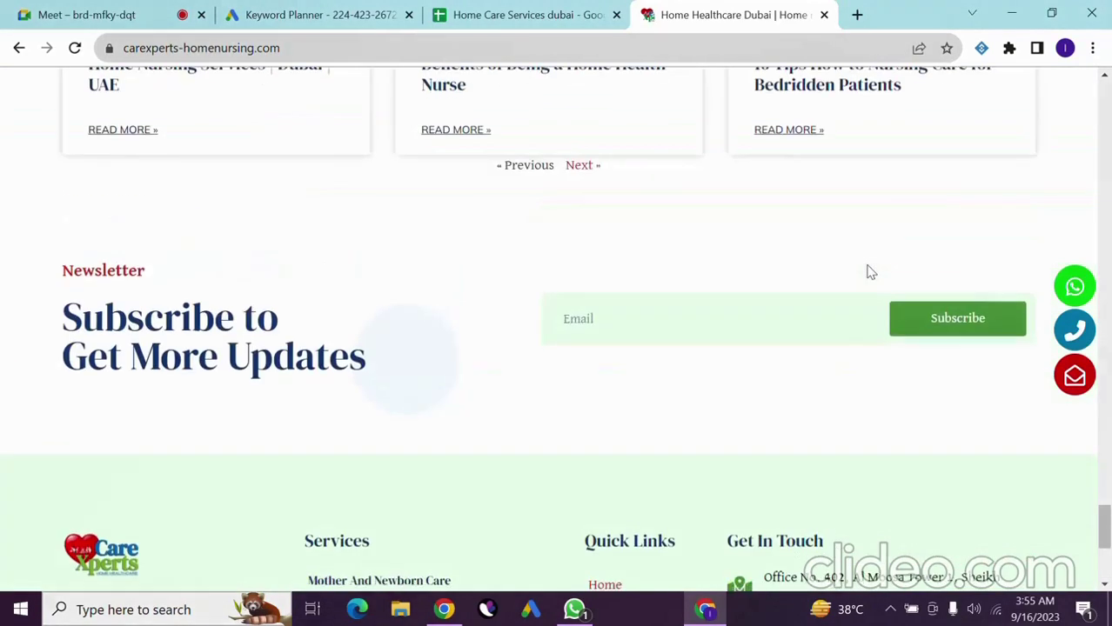
scroll(305, 340, "up", 5)
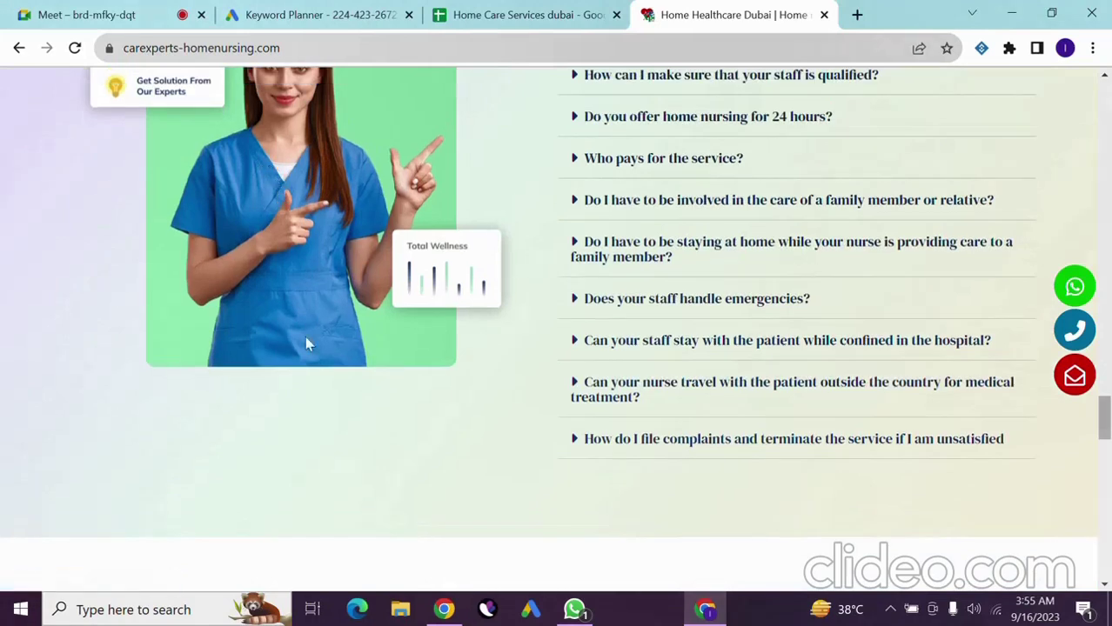
scroll(698, 330, "up", 1)
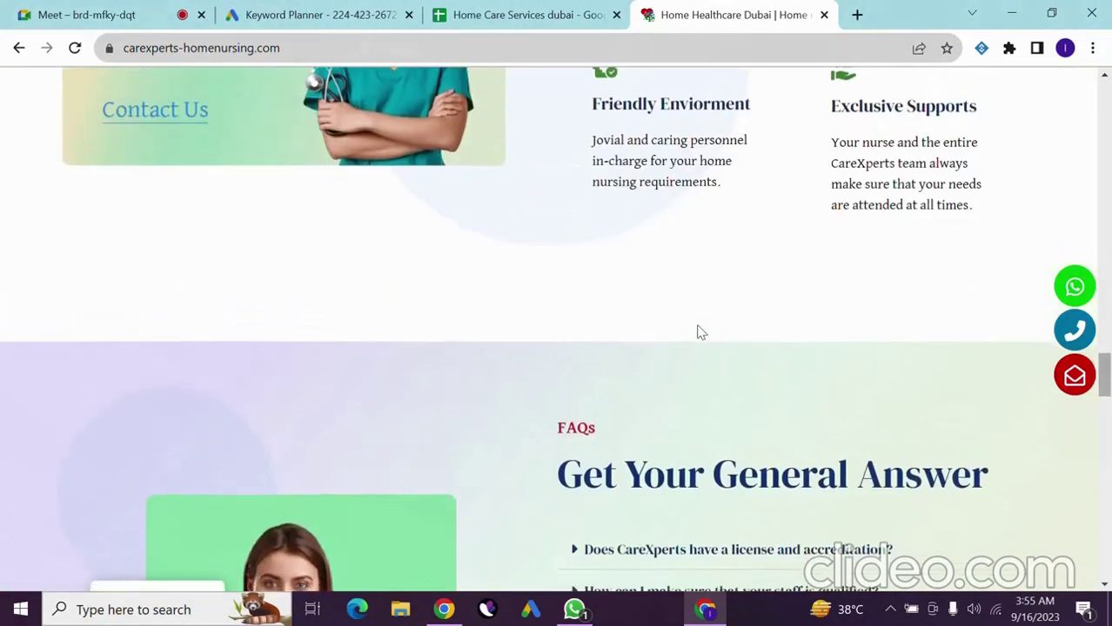
scroll(703, 329, "down", 1)
scroll(705, 311, "up", 1)
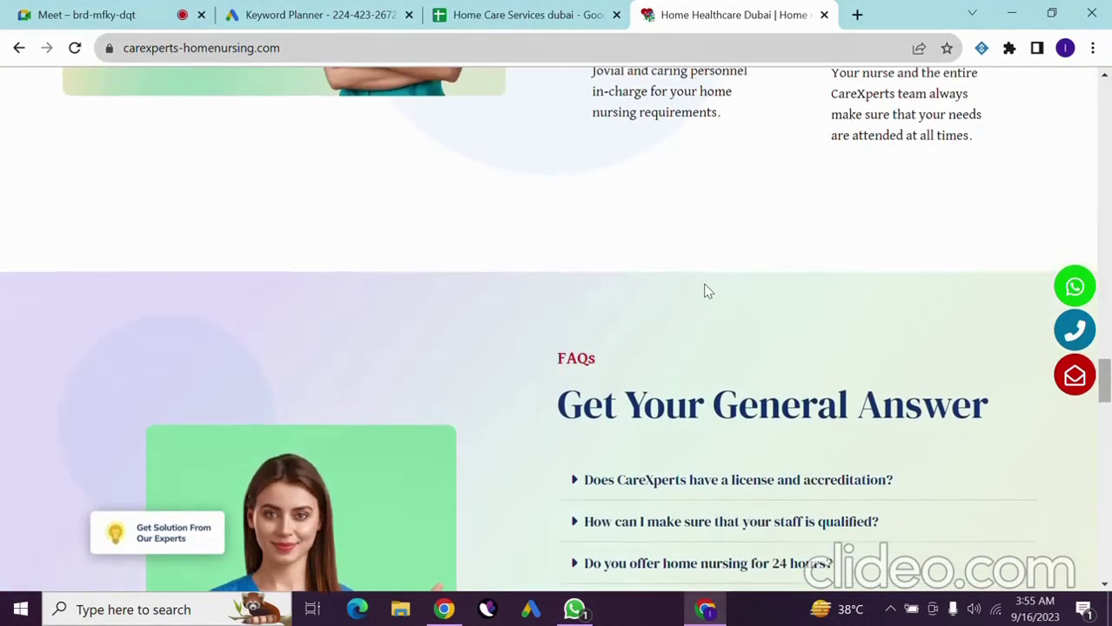
scroll(706, 290, "down", 3)
scroll(705, 287, "down", 5)
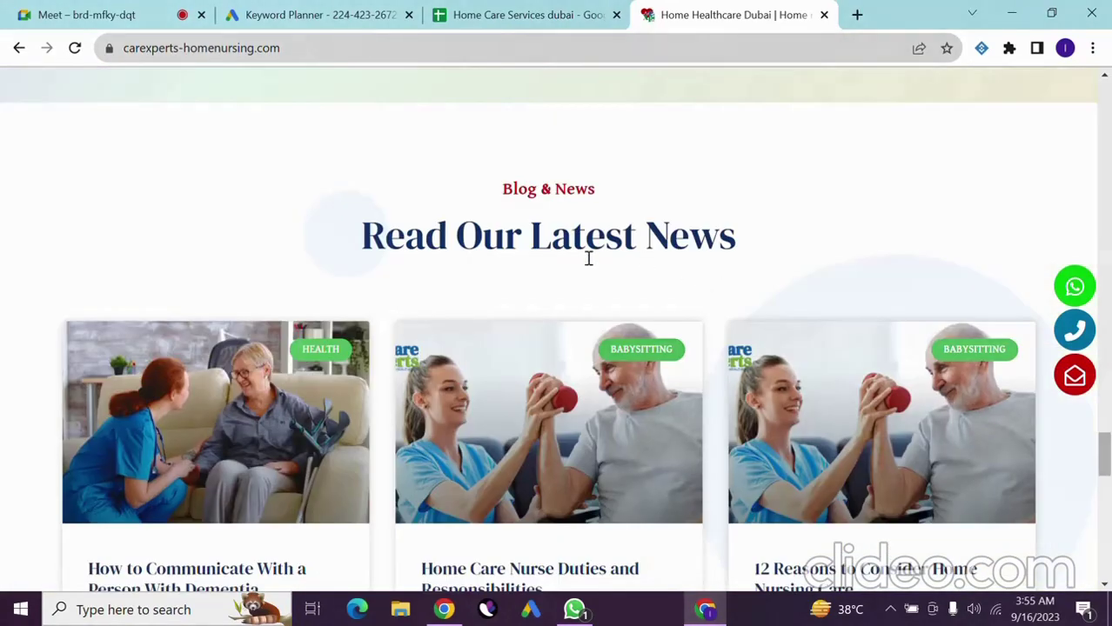
scroll(581, 274, "down", 8)
scroll(581, 276, "down", 5)
scroll(581, 276, "up", 17)
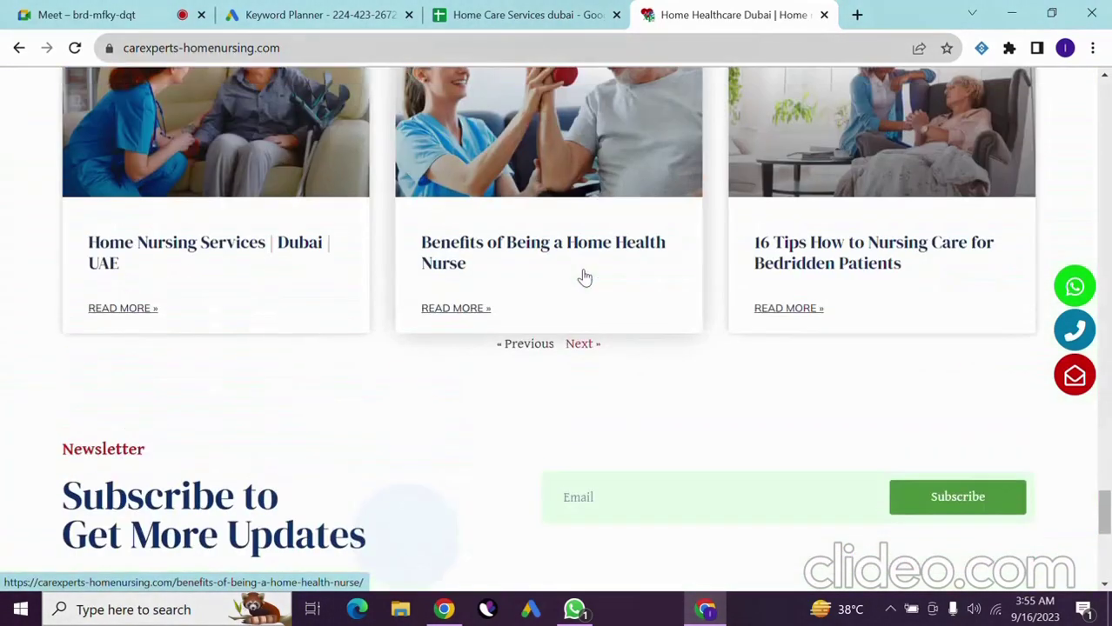
scroll(583, 277, "up", 15)
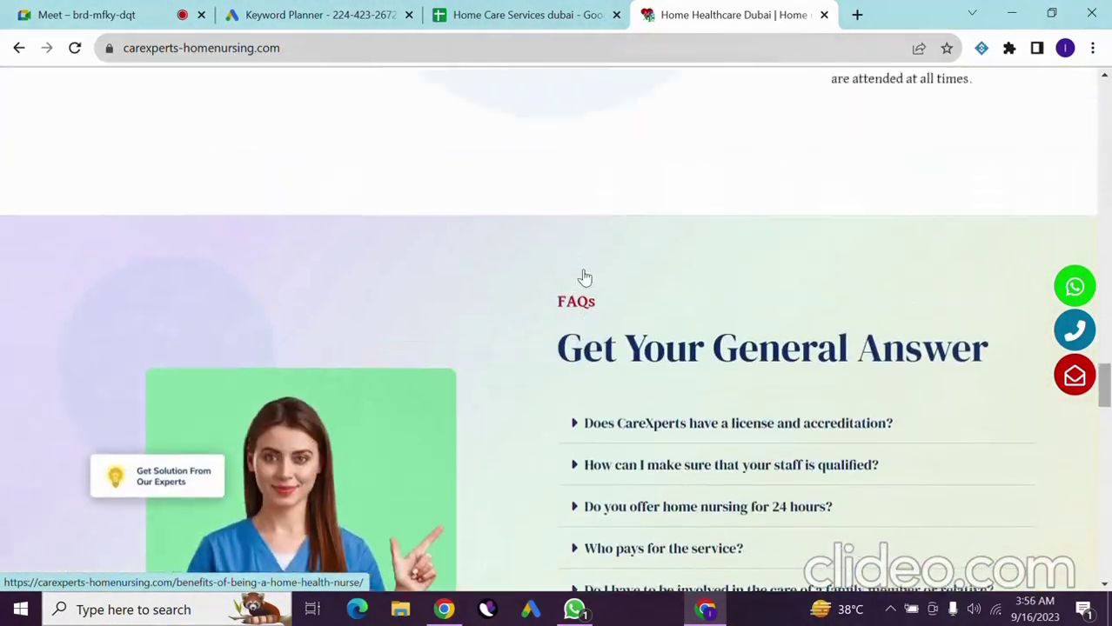
scroll(445, 197, "up", 10)
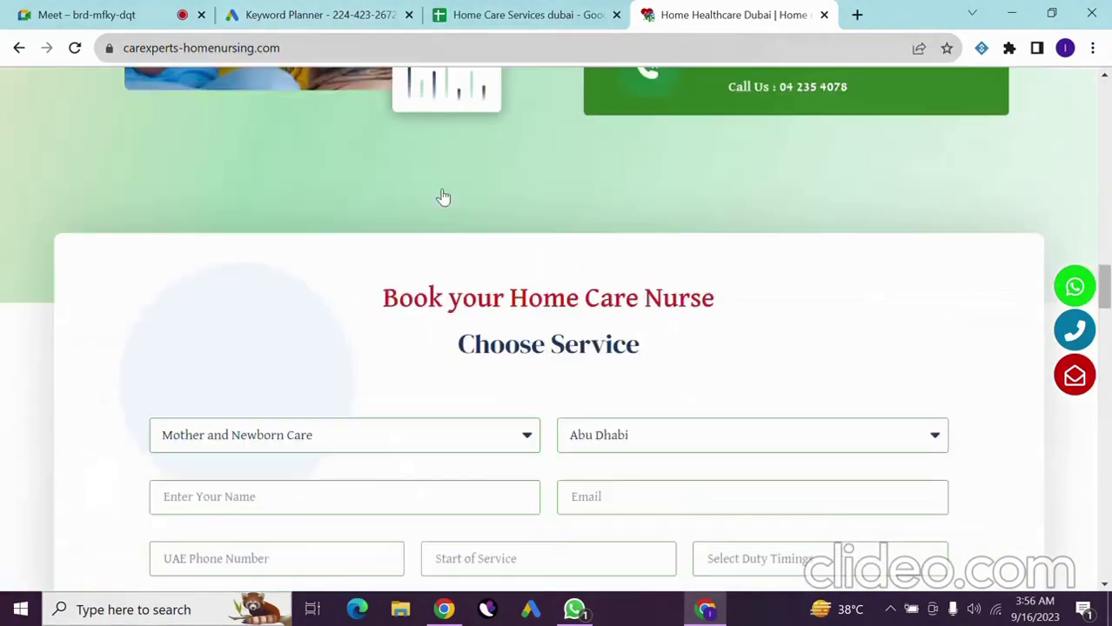
- Copy the carexperts-homenursing.com address and set Keyword Planner's Discover new keywords to start with a website
left_click(313, 48)
key("ctrl+c")
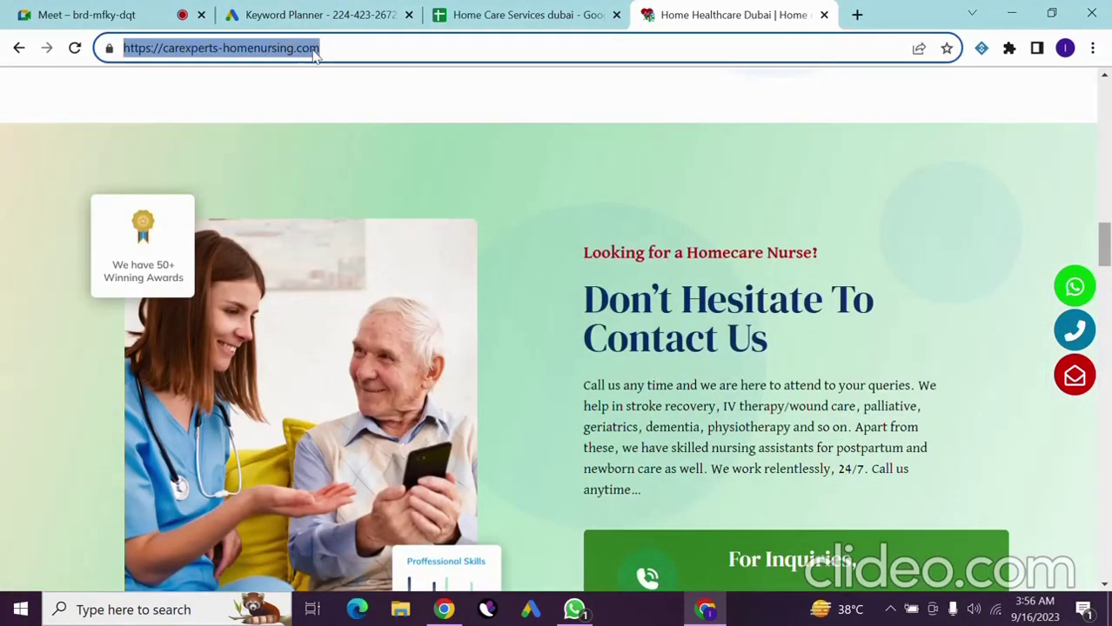
left_click(353, 14)
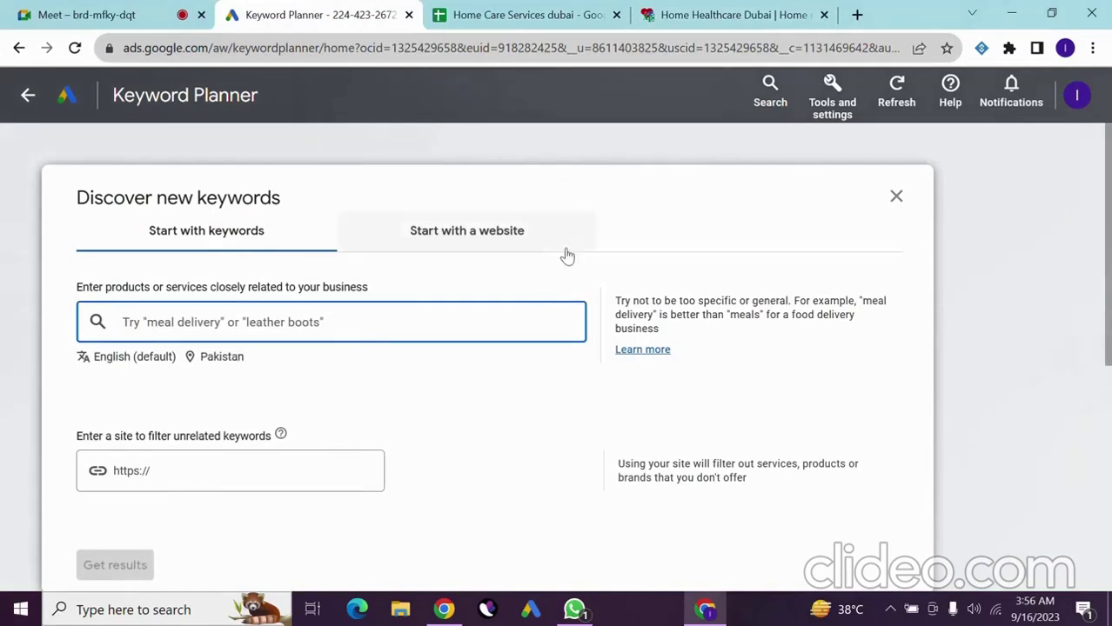
left_click(492, 235)
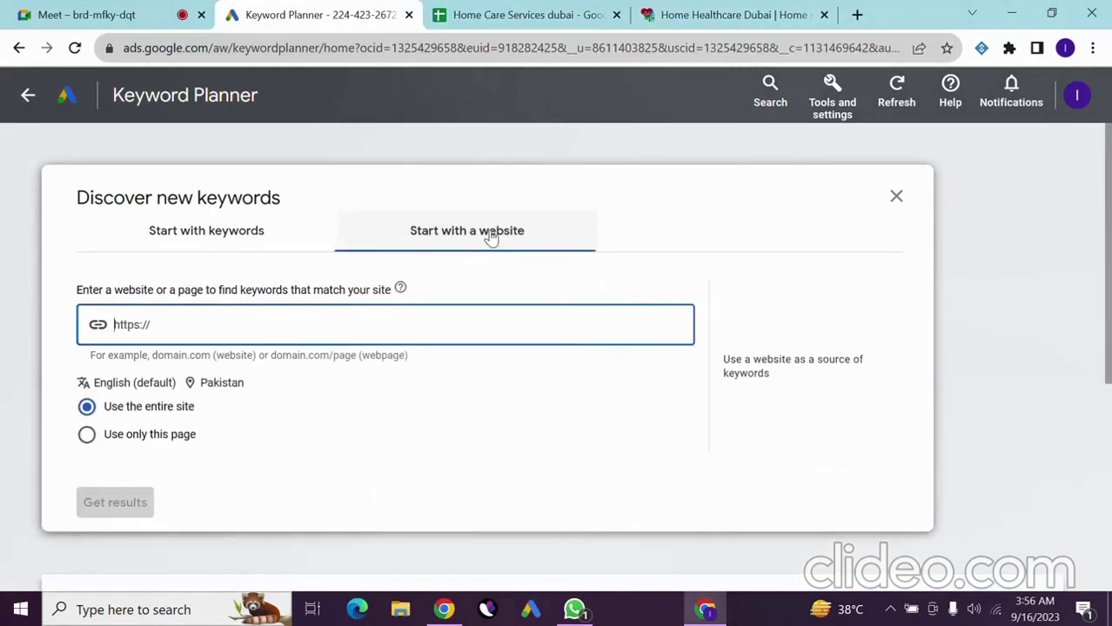
- Get keyword ideas for the entire carexperts-homenursing.com site and dismiss the Refine keywords pane
key("ctrl+v")
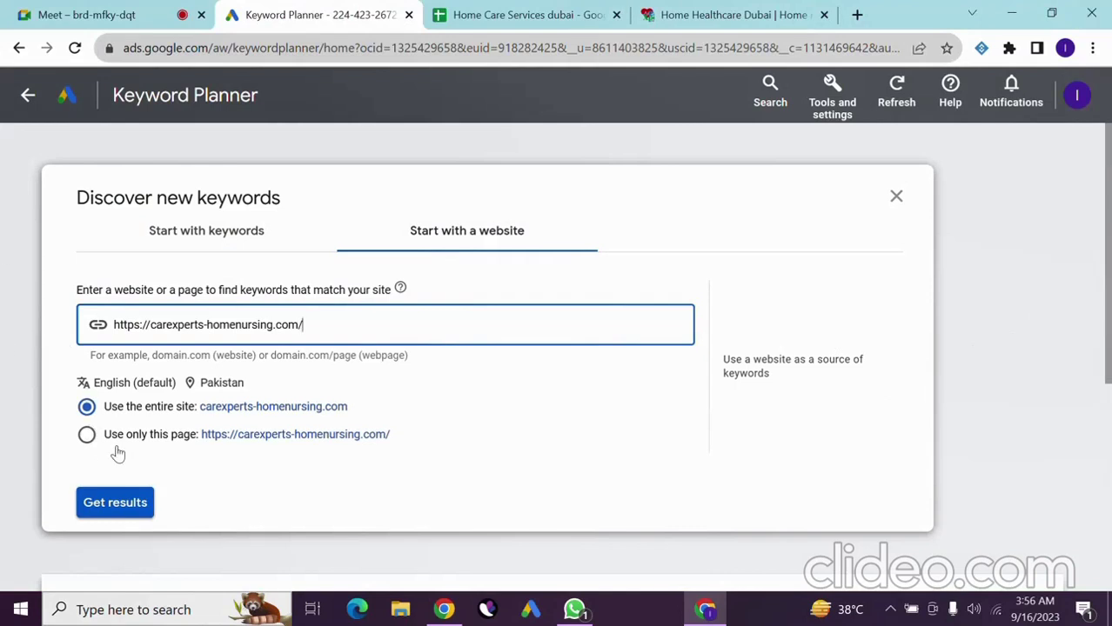
left_click(107, 505)
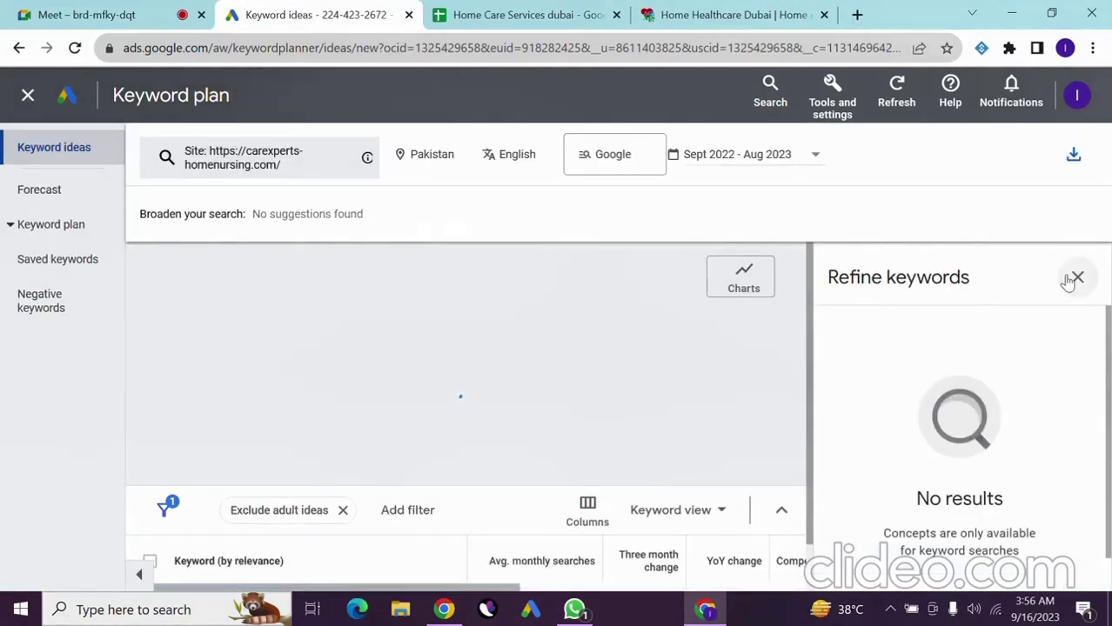
left_click(1071, 279)
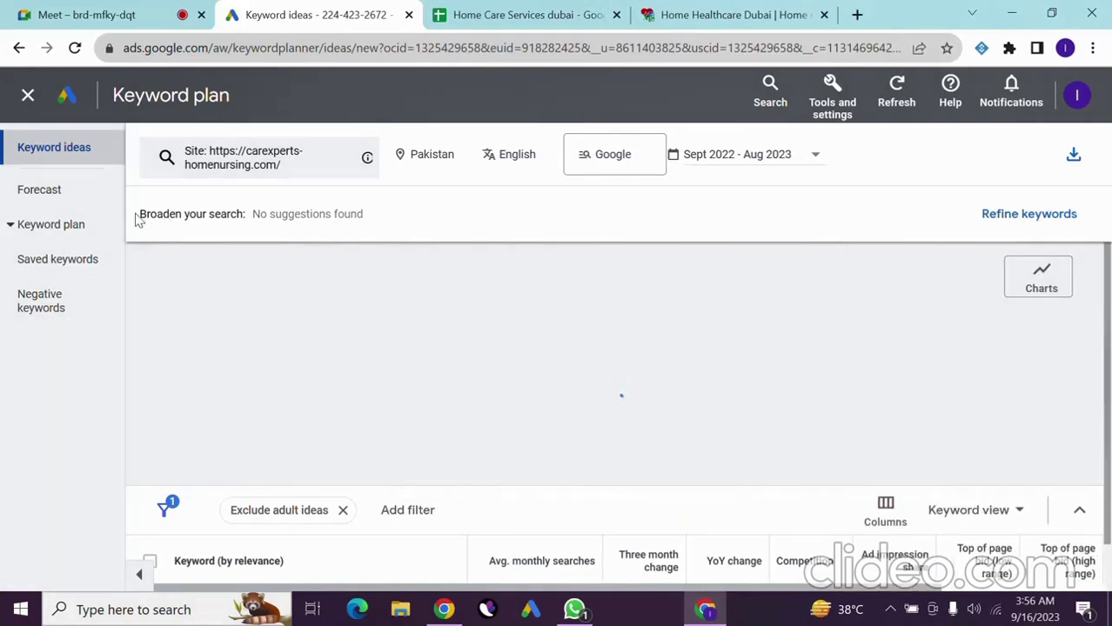
- Replace the Pakistan target location with the city of Dubai, United Arab Emirates, and sort the keyword ideas by highest average monthly searches
left_click(424, 156)
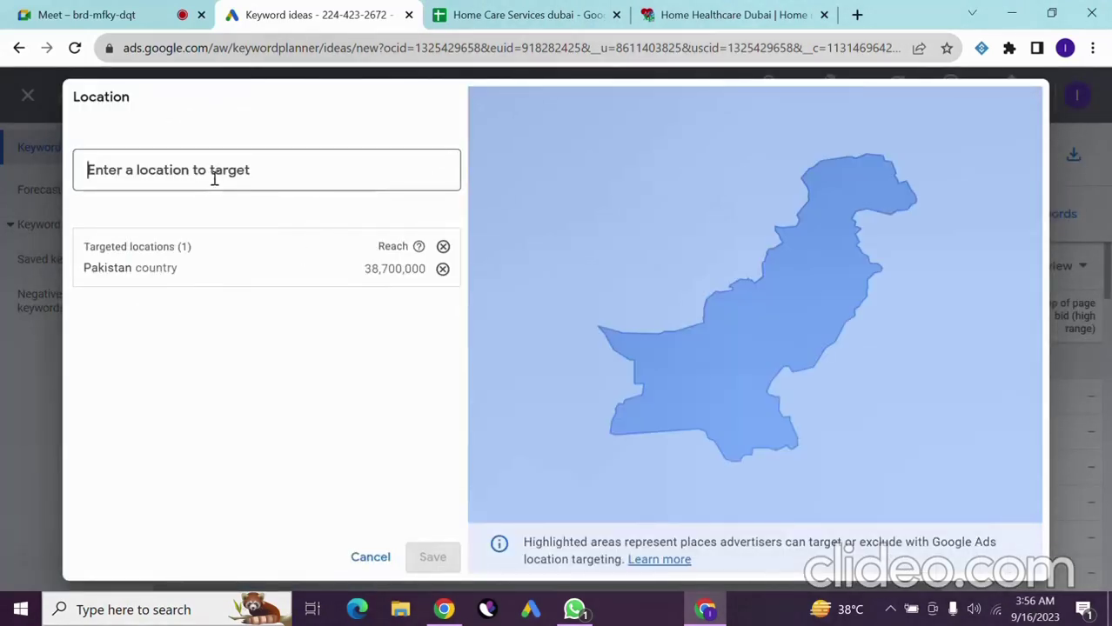
type("u")
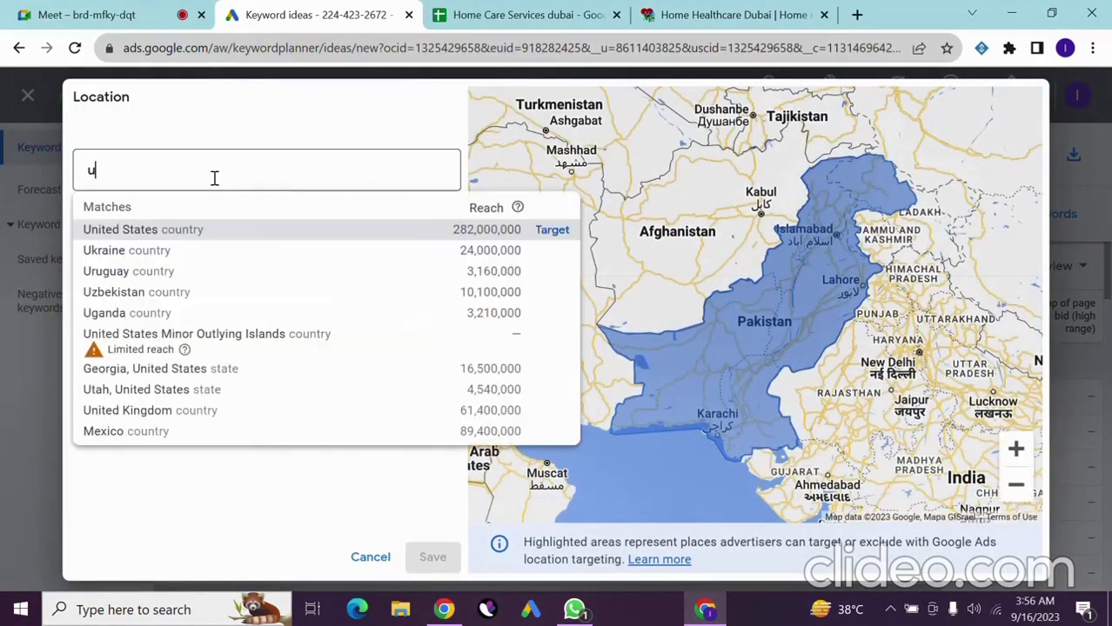
key("BackSpace")
type("duba")
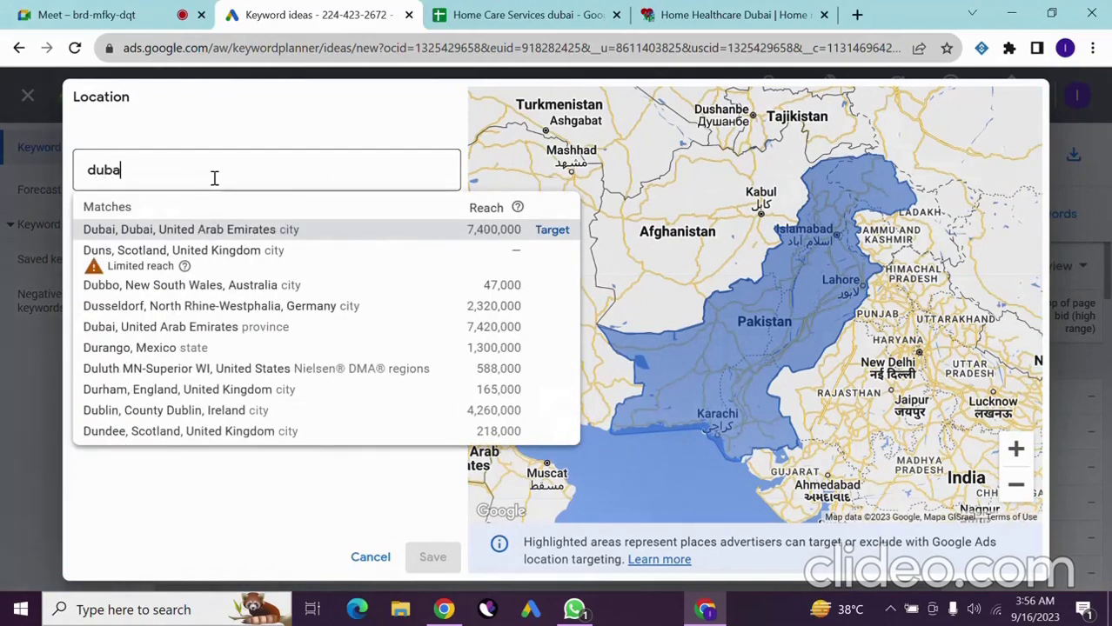
left_click(223, 228)
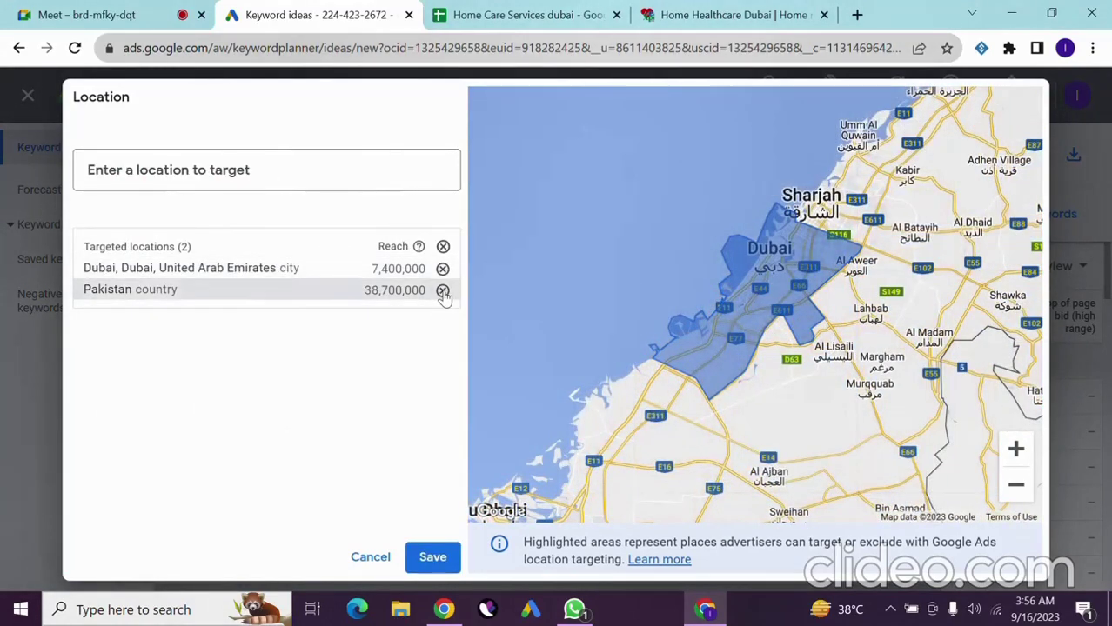
left_click(443, 291)
left_click(422, 555)
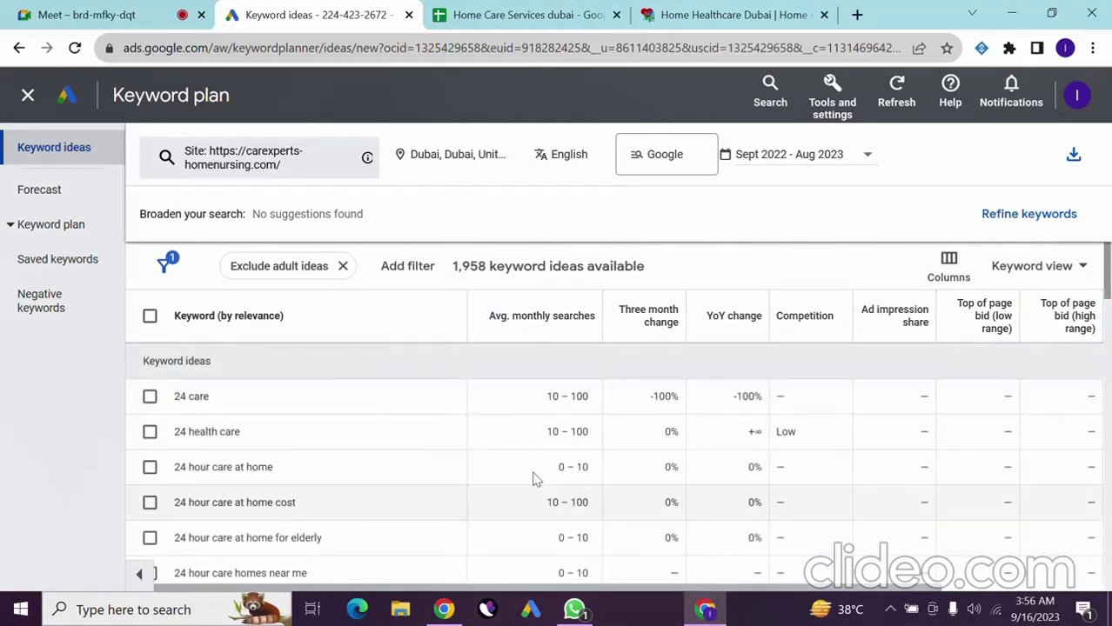
left_click(582, 315)
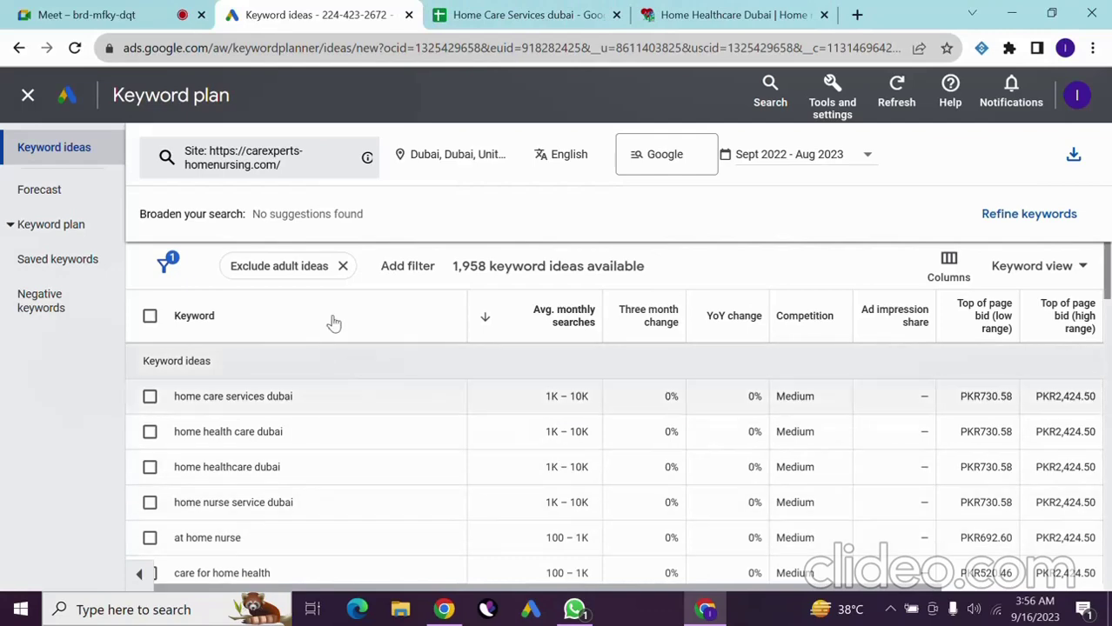
- Recheck the CareXperts website's contact and nurse booking sections, then return to the keyword ideas
left_click(522, 15)
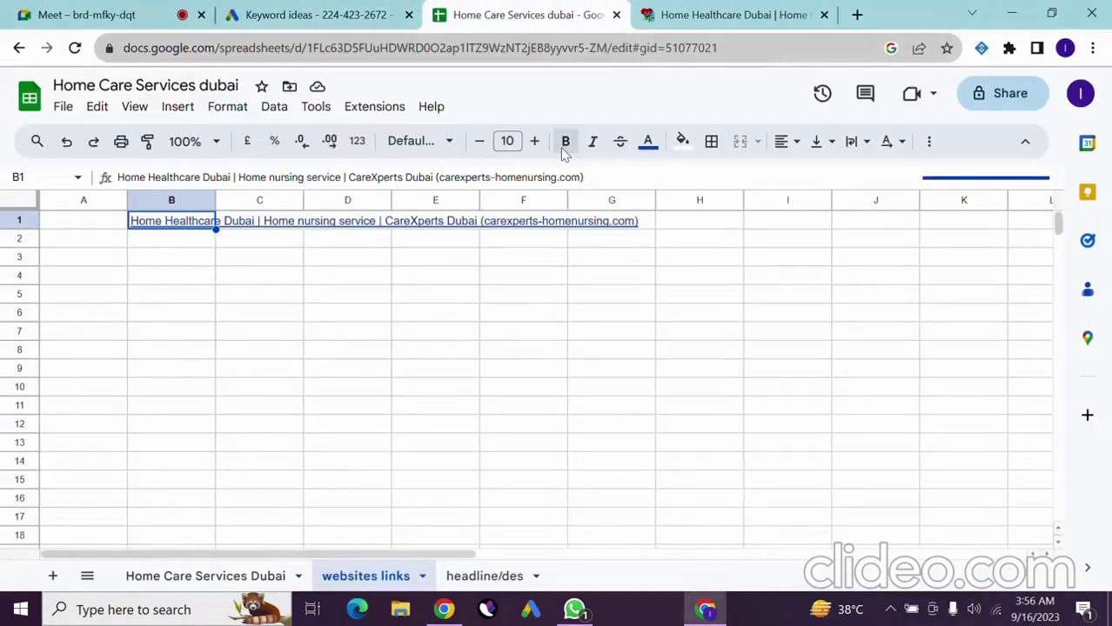
left_click(717, 10)
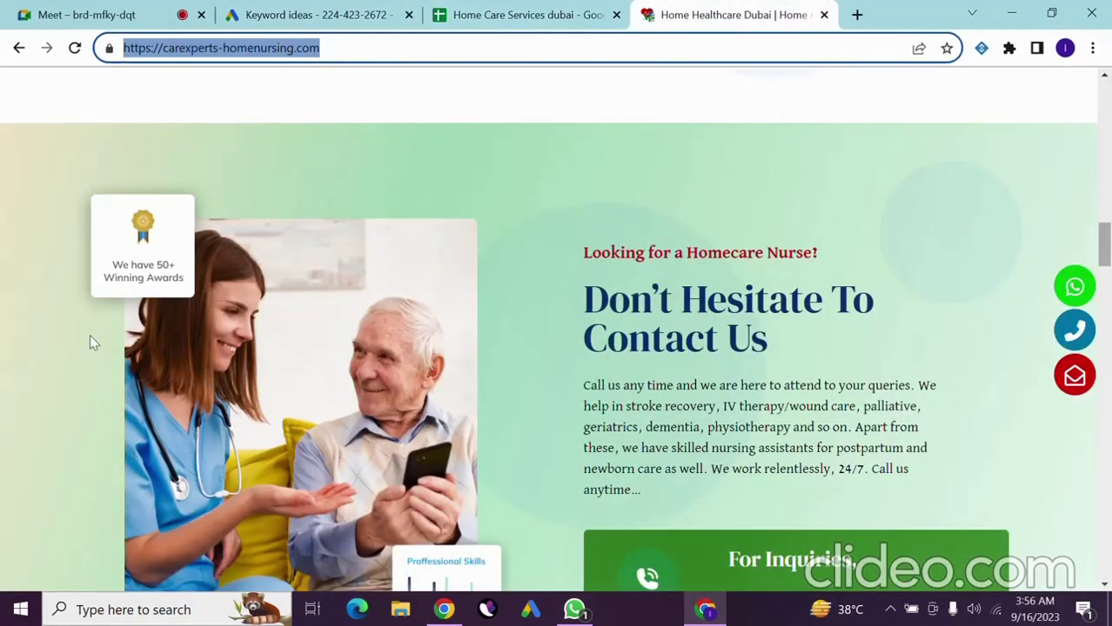
scroll(918, 467, "down", 4)
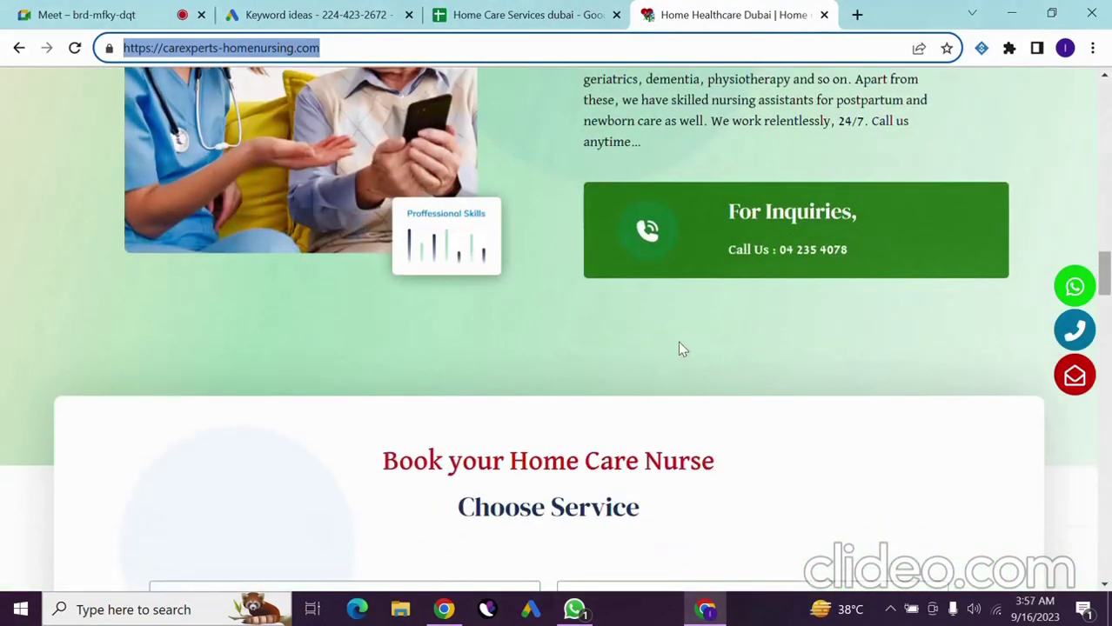
scroll(667, 72, "down", 4)
scroll(487, 355, "up", 8)
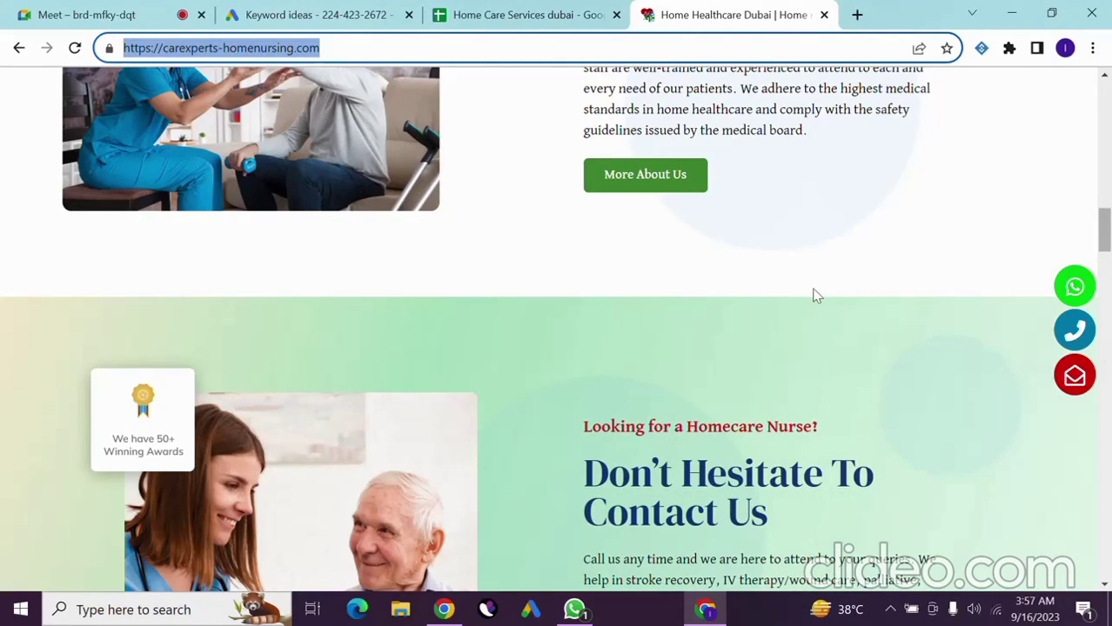
left_click(364, 11)
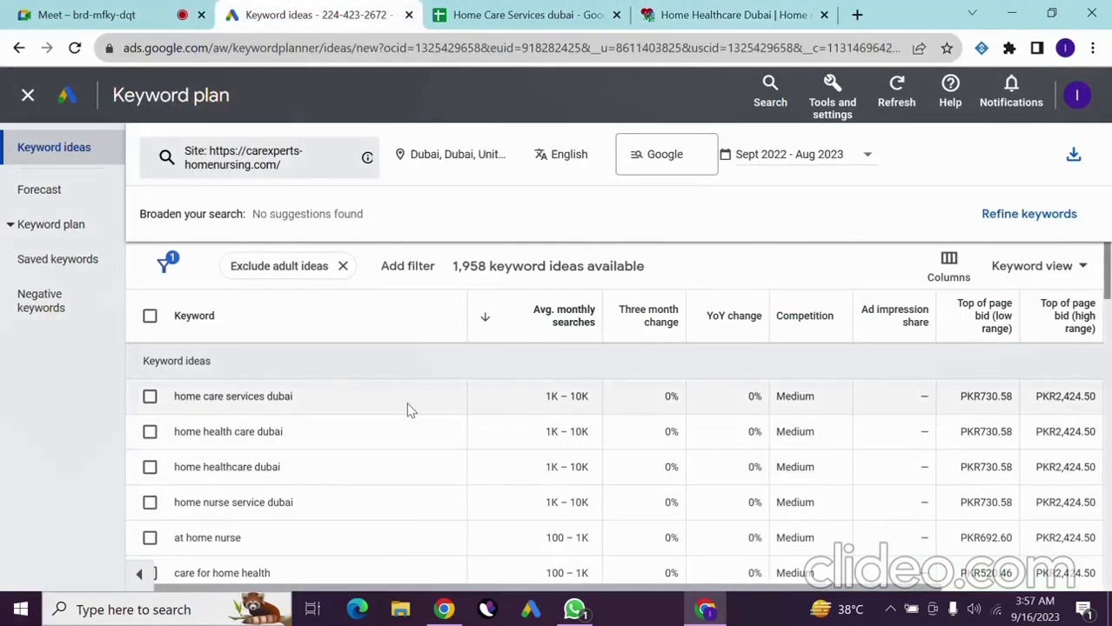
left_click(87, 15)
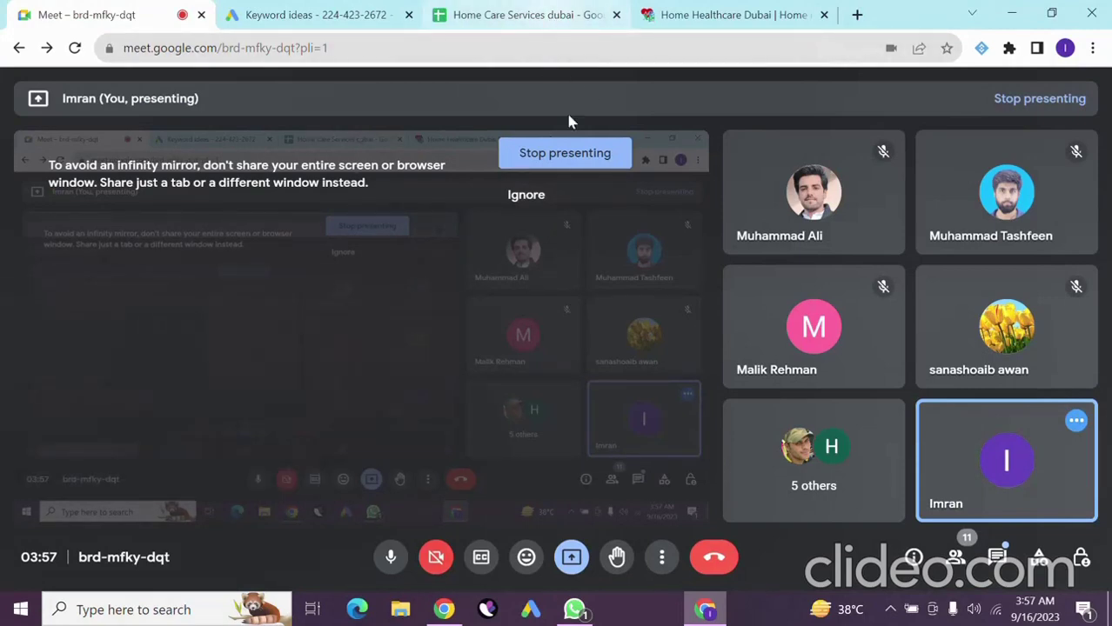
left_click(651, 9)
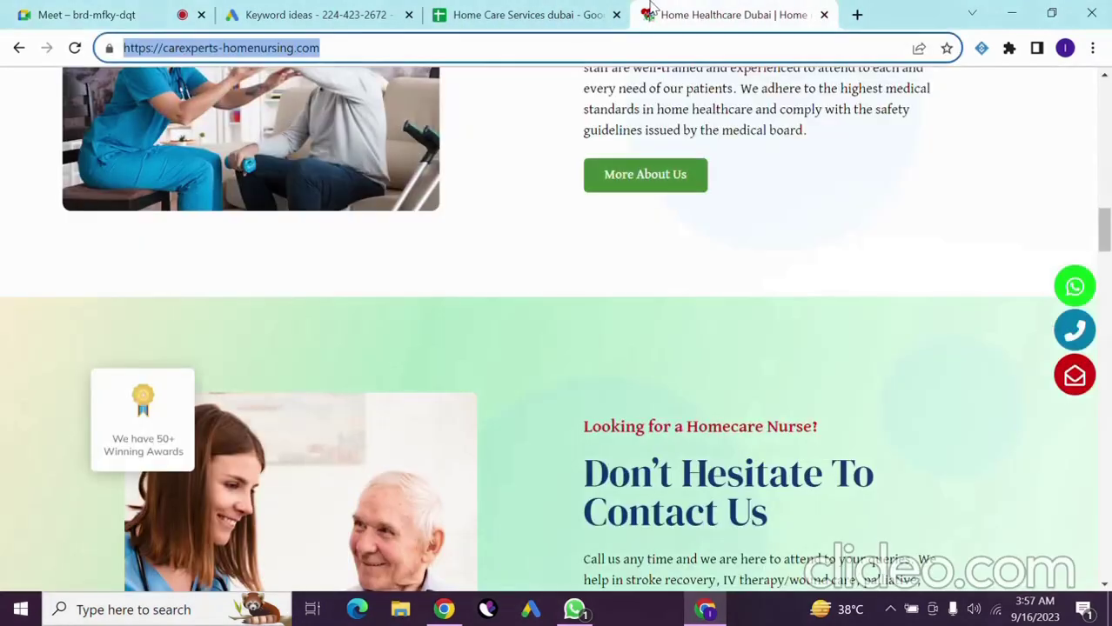
left_click(529, 12)
left_click(322, 14)
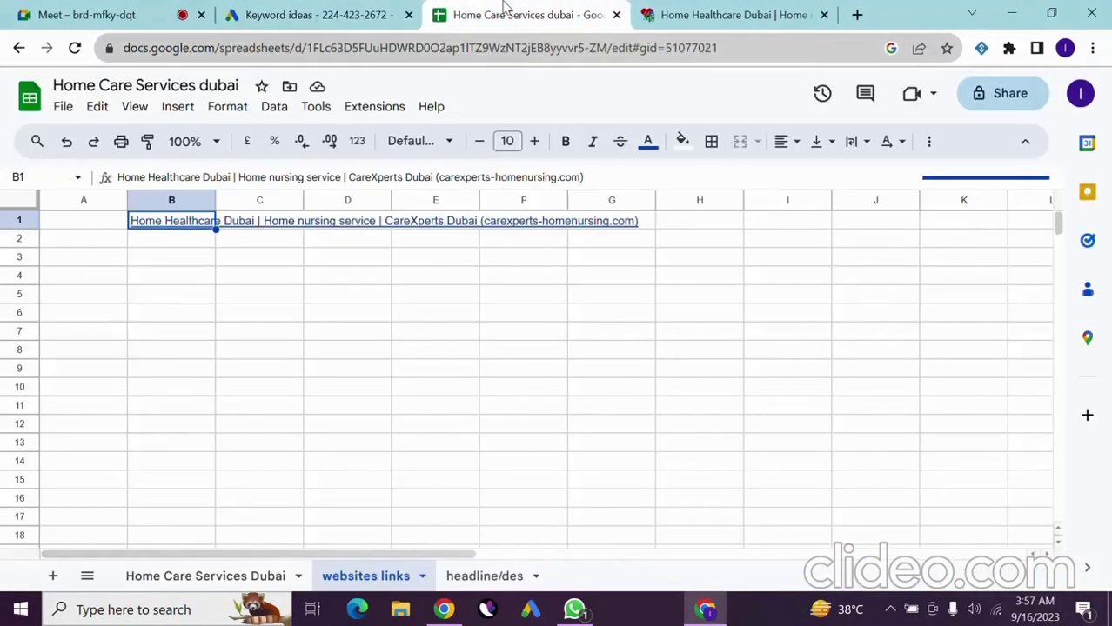
left_click(752, 14)
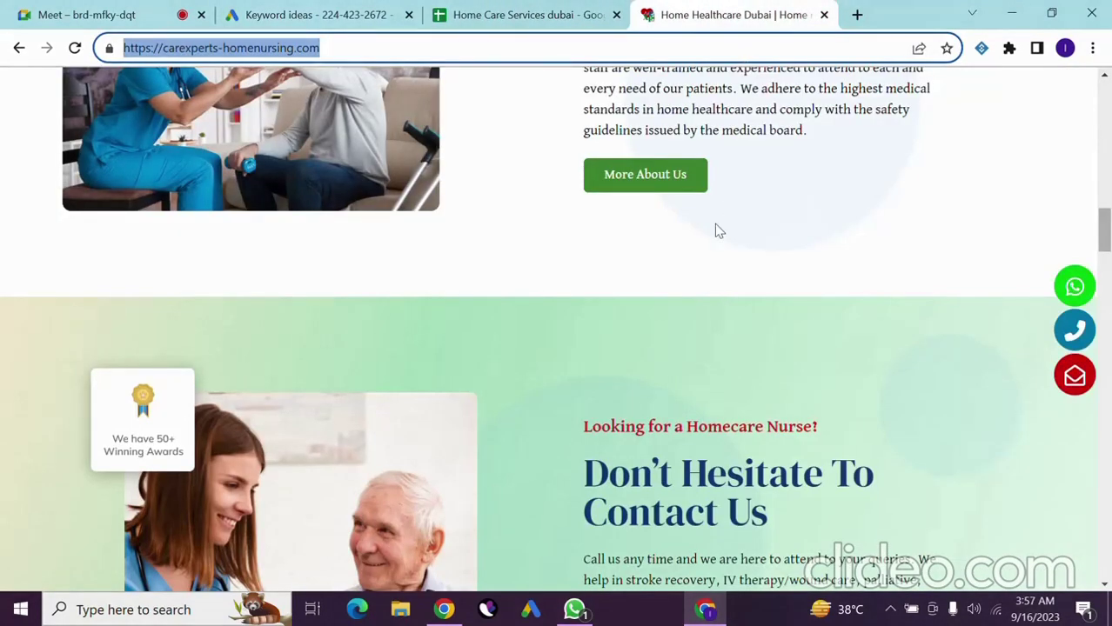
- Compare the keyword ideas "home health care dubai" and "home healthcare dubai", highlighting each phrase and the word "healthcare"
left_click(315, 10)
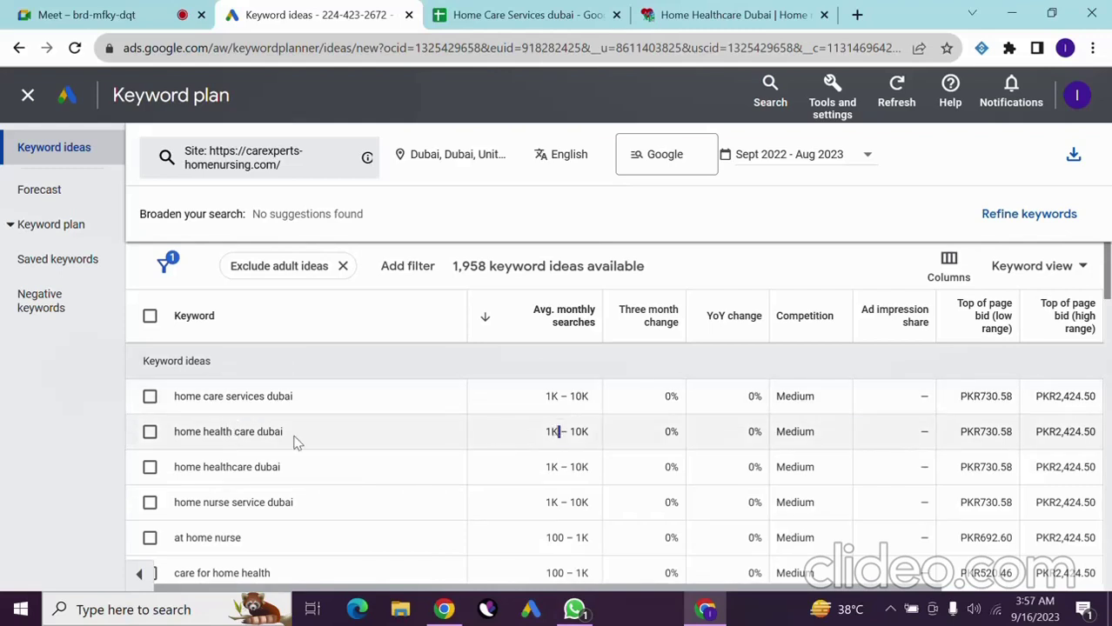
double_click(257, 469)
triple_click(257, 469)
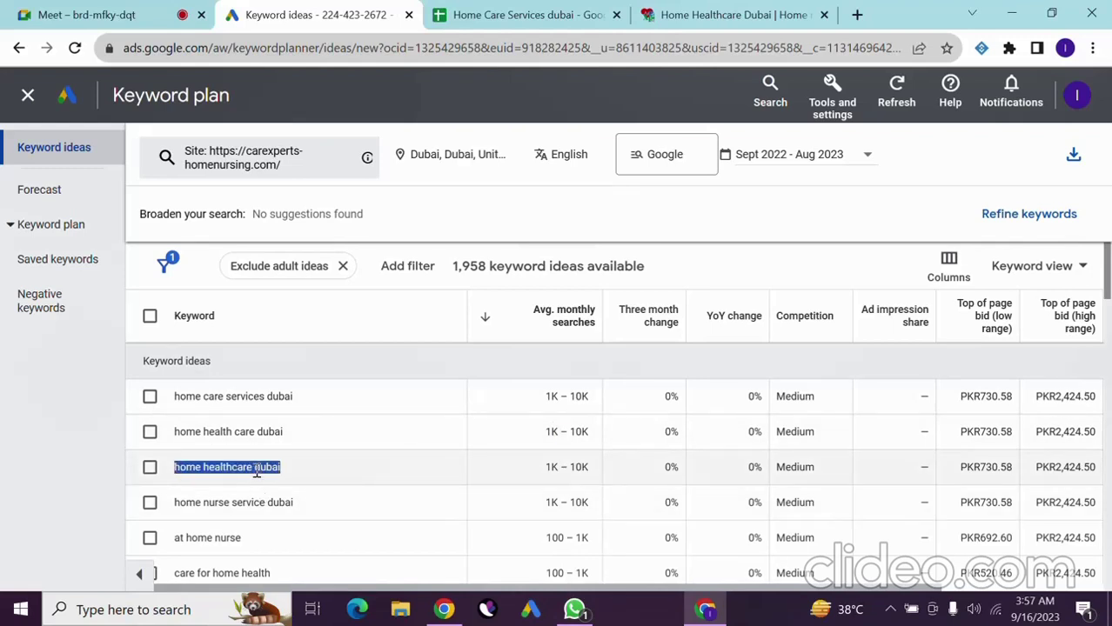
triple_click(213, 432)
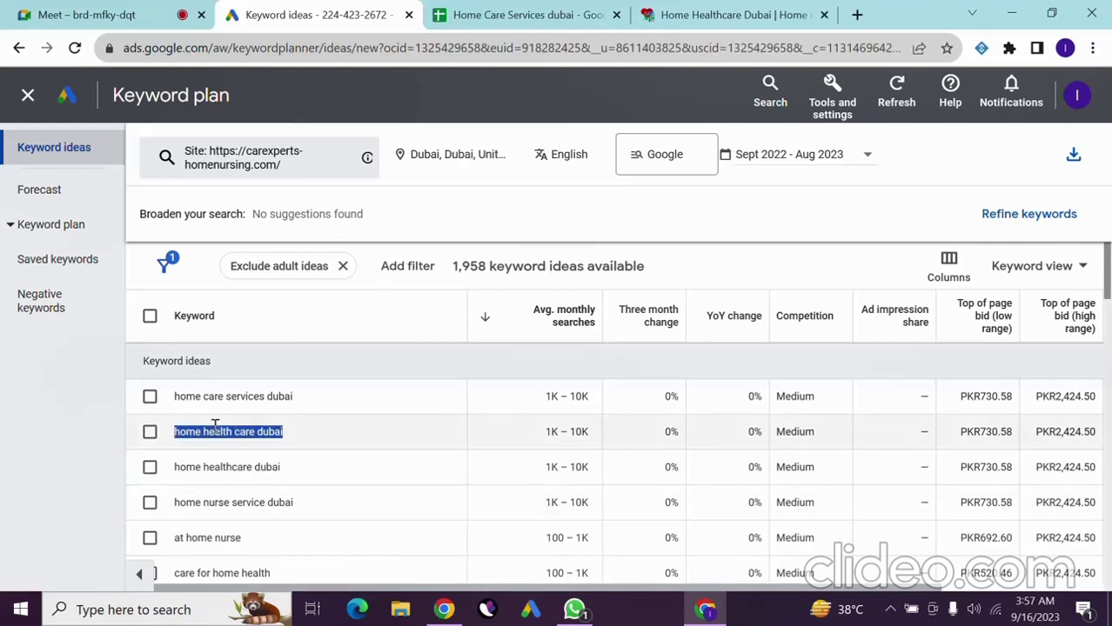
left_click(235, 432)
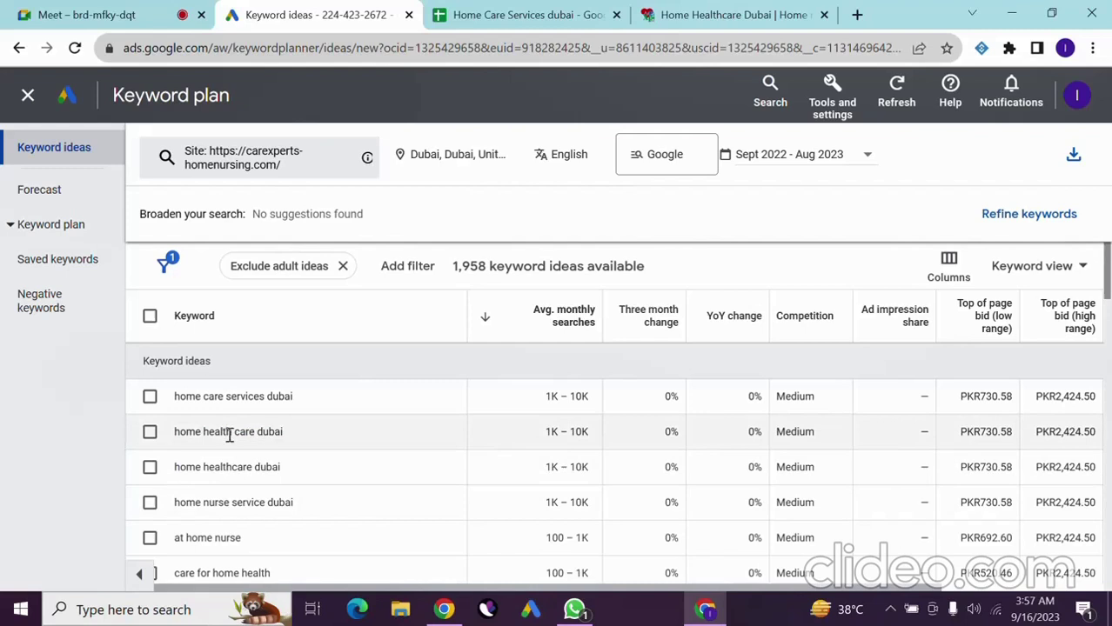
triple_click(228, 468)
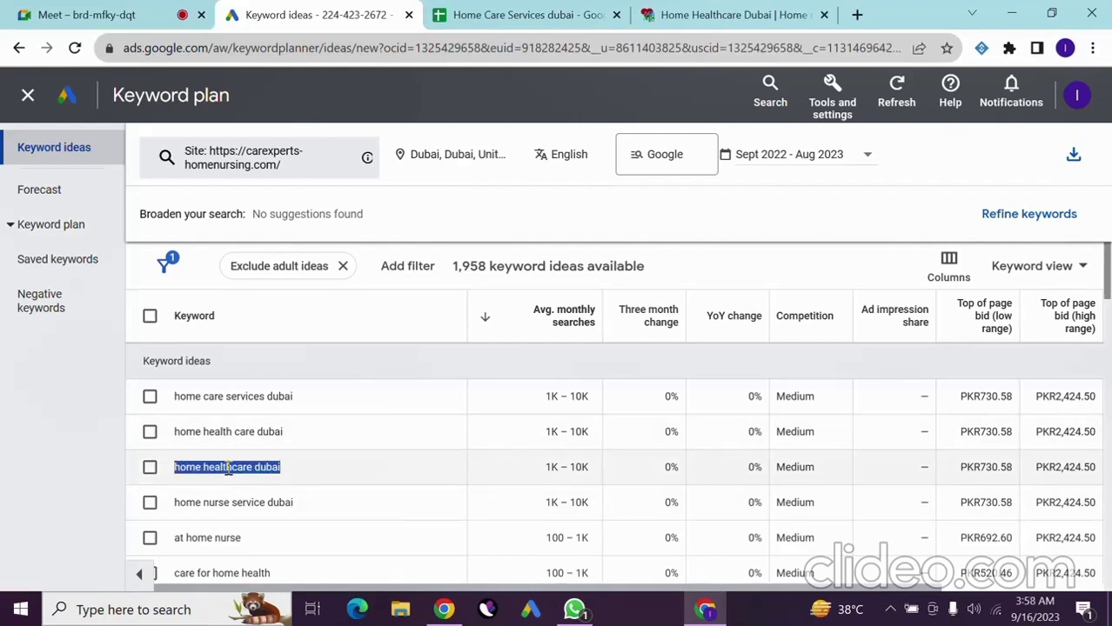
double_click(228, 468)
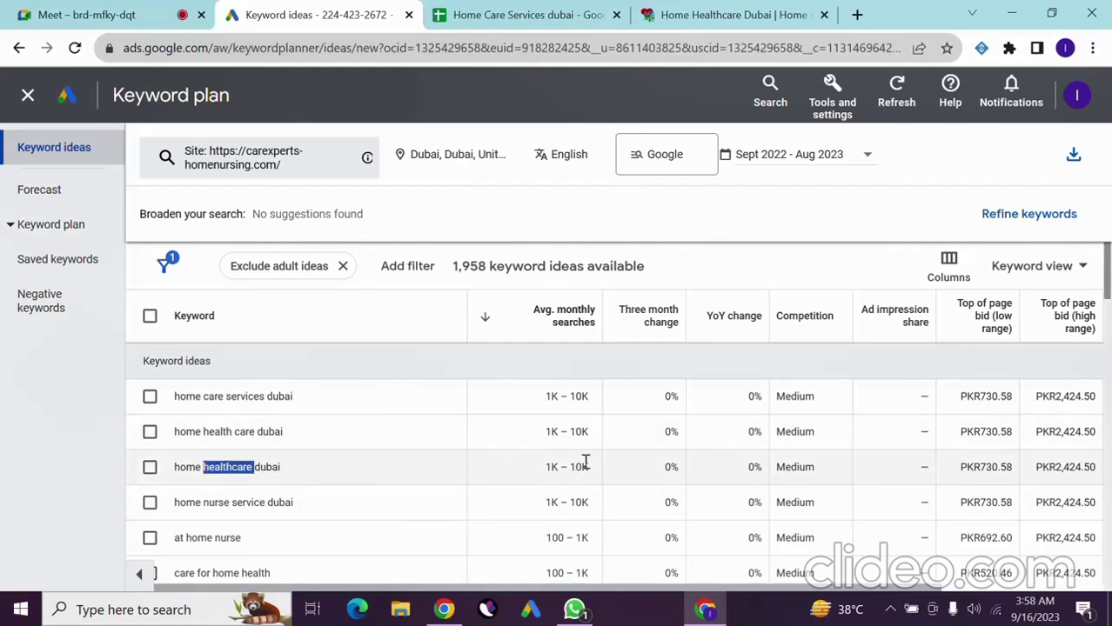
triple_click(242, 432)
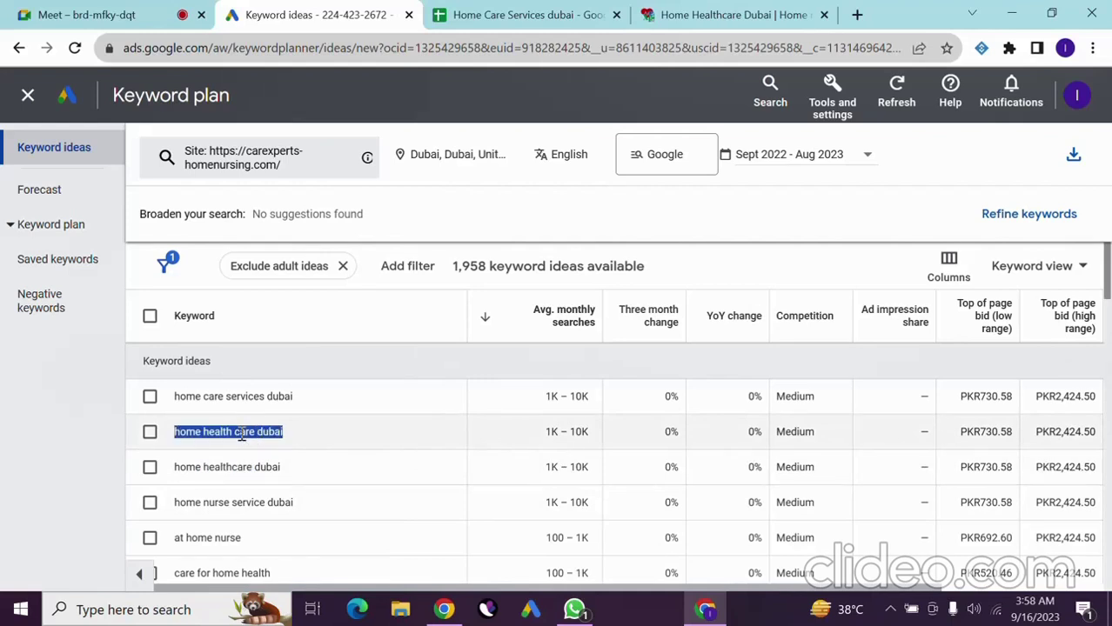
left_click(268, 466)
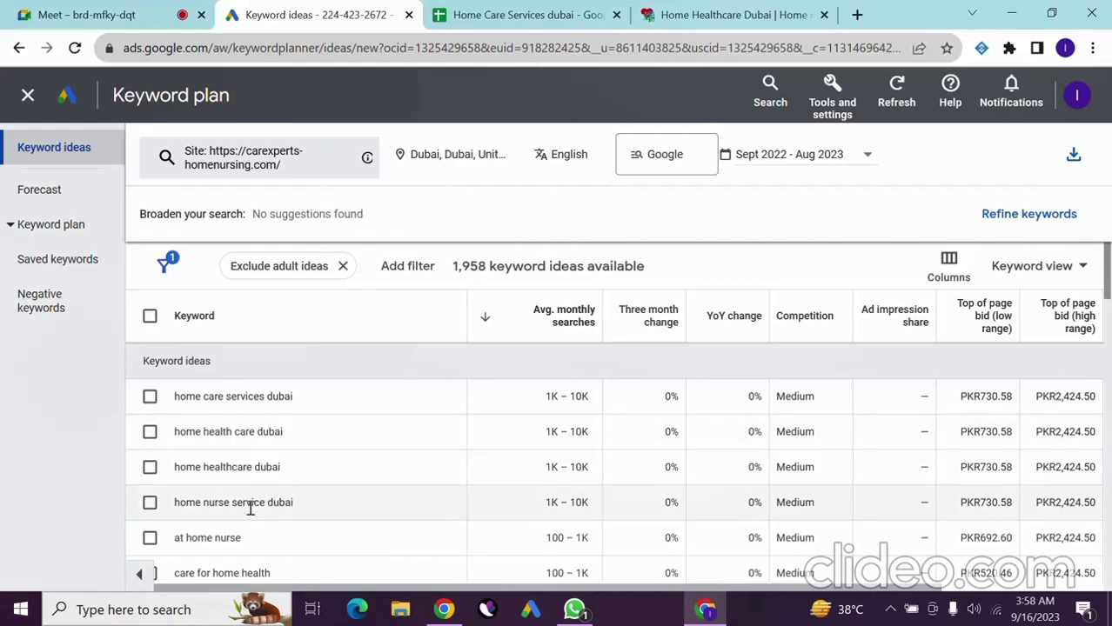
- Review further keyword ideas, highlighting "care home care", "care home nurse", "care home nursing services", "care homes in dubai" and "care services at home"
scroll(240, 505, "down", 3)
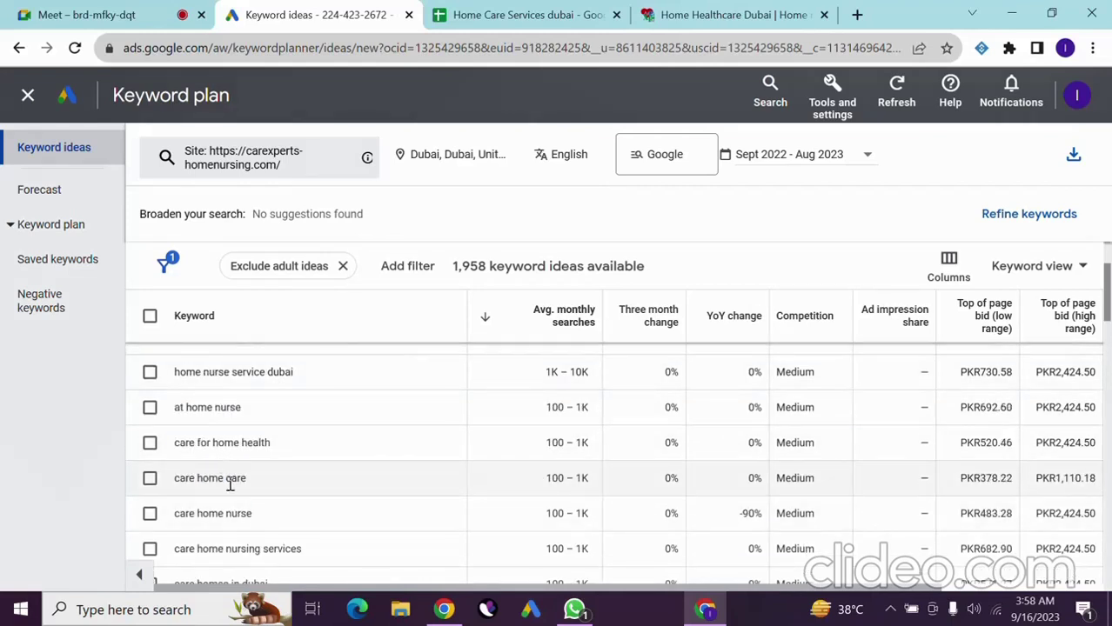
triple_click(231, 487)
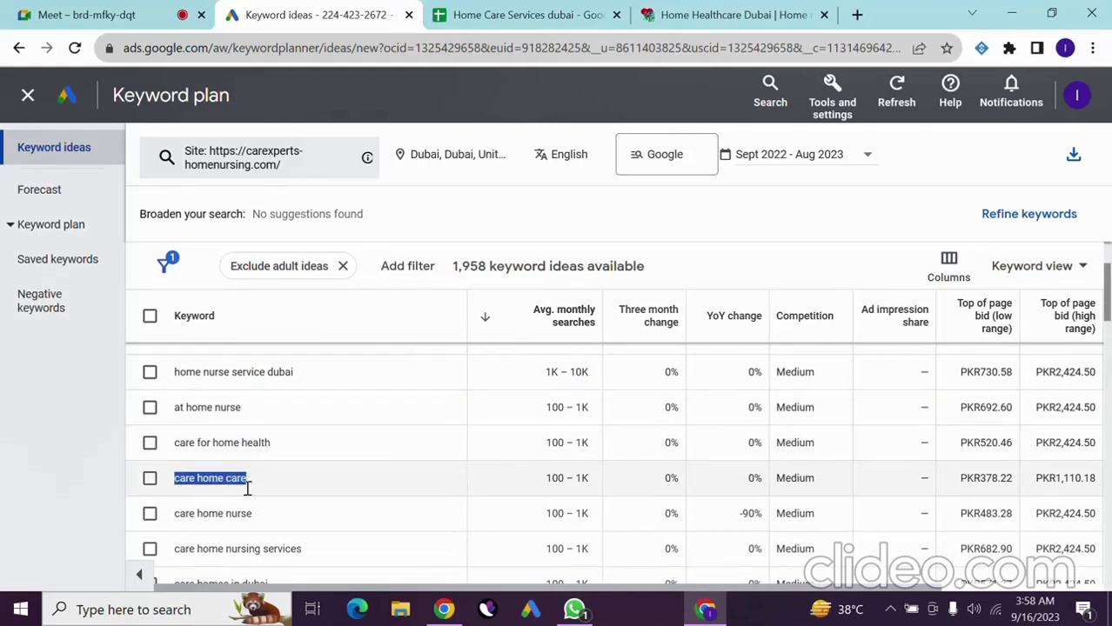
triple_click(244, 515)
scroll(274, 504, "down", 3)
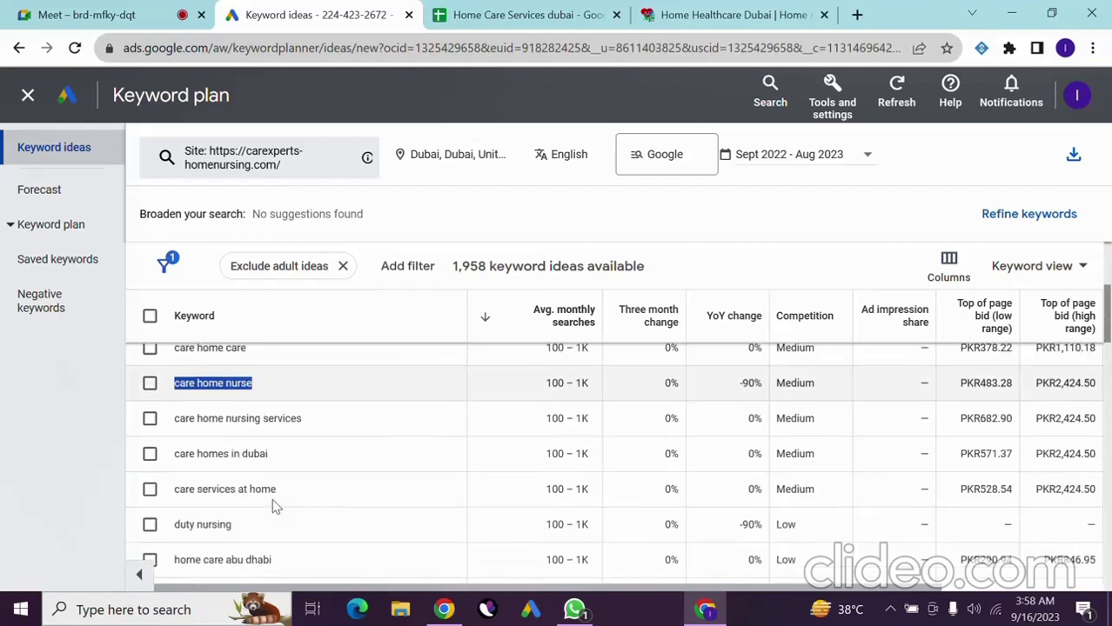
double_click(272, 419)
triple_click(272, 419)
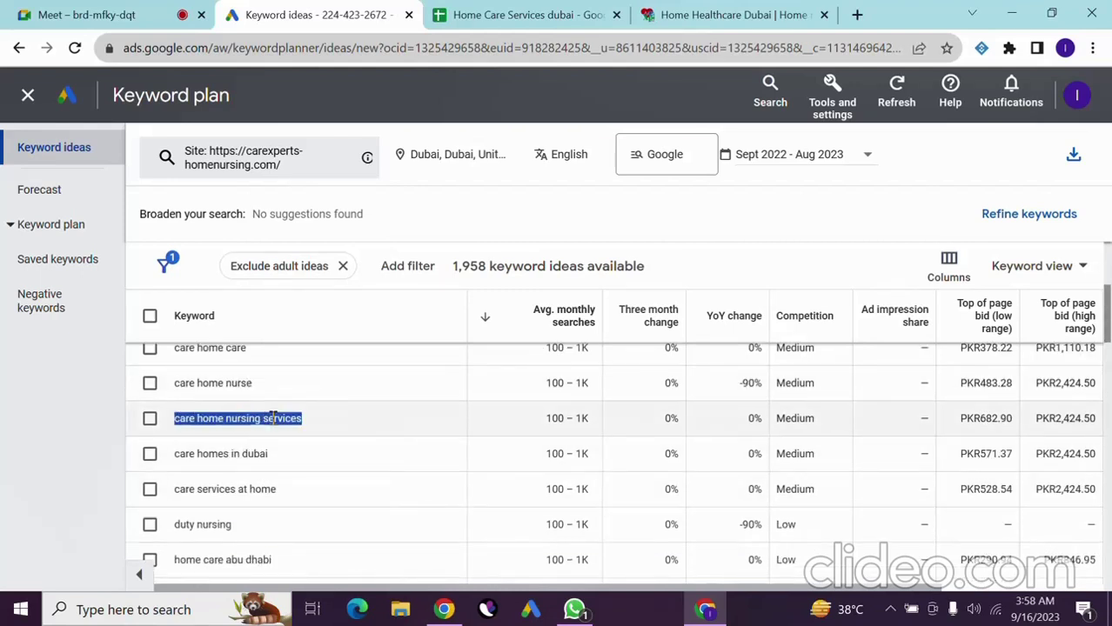
double_click(256, 454)
triple_click(256, 454)
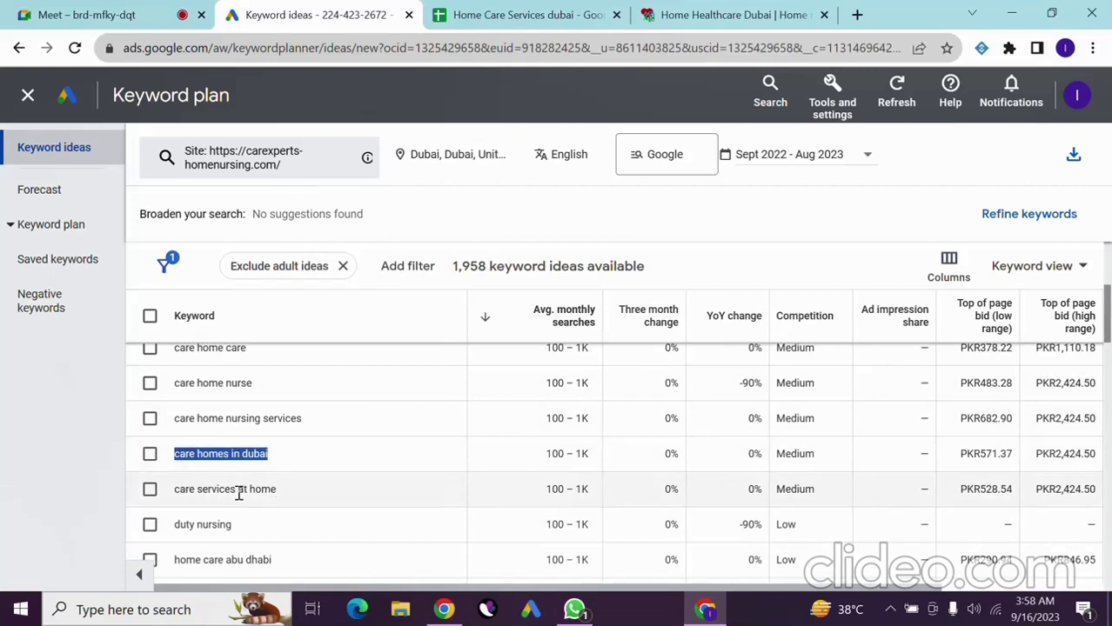
triple_click(239, 493)
scroll(243, 489, "down", 2)
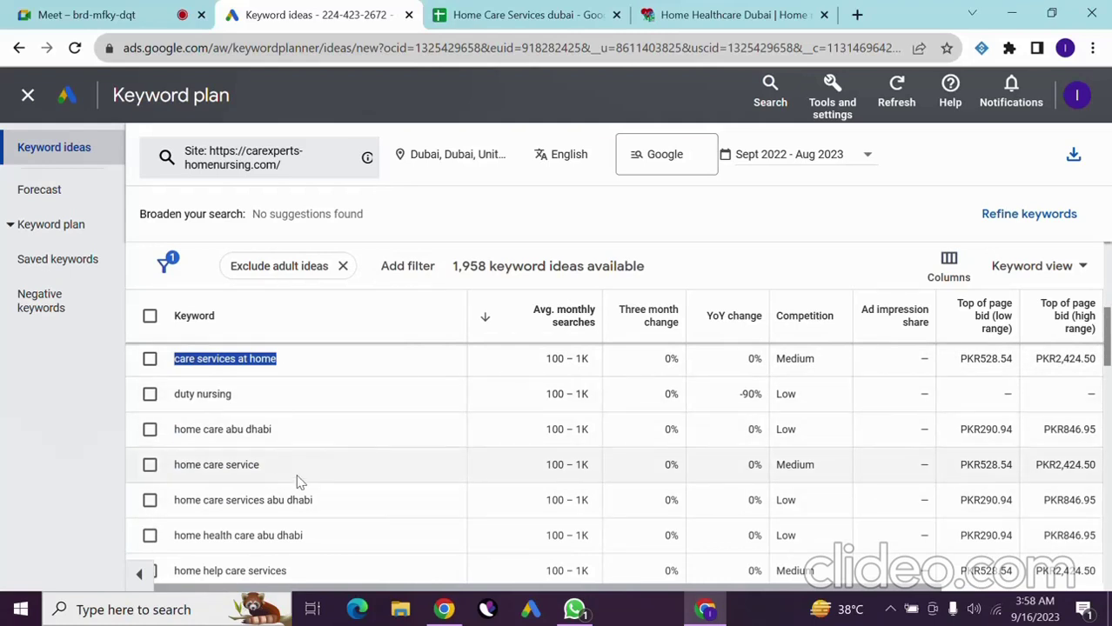
scroll(298, 481, "down", 2)
scroll(298, 481, "up", 3)
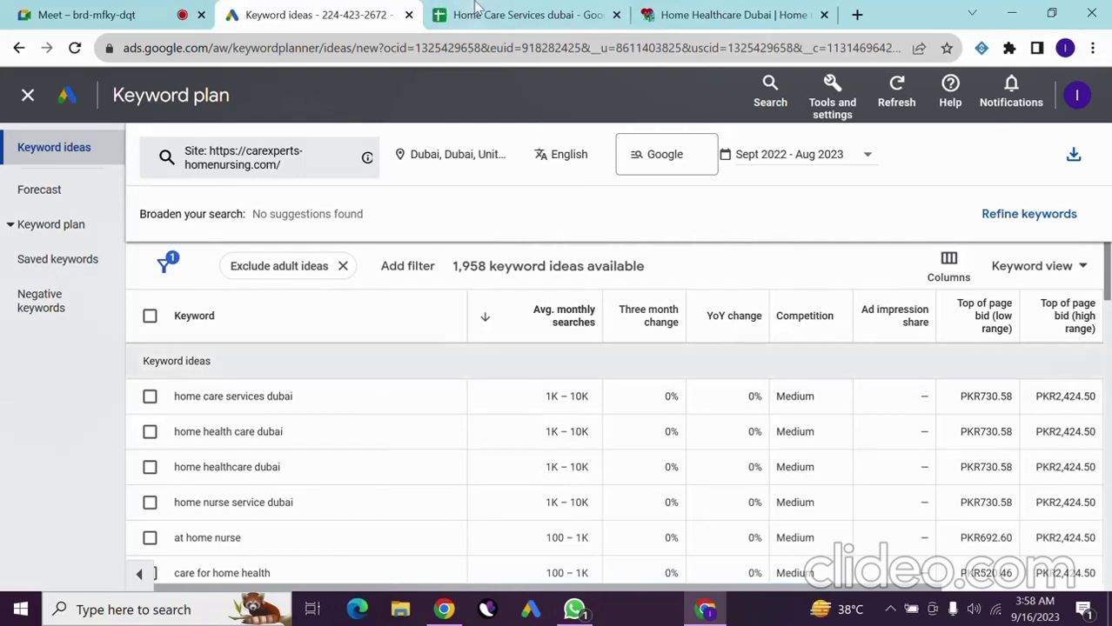
- In the Google Sheet's "websites links" sheet, enter the headers "Keyword", "Searches" and "Competetion" in cells C4, D4 and E4
left_click(474, 11)
left_click(273, 281)
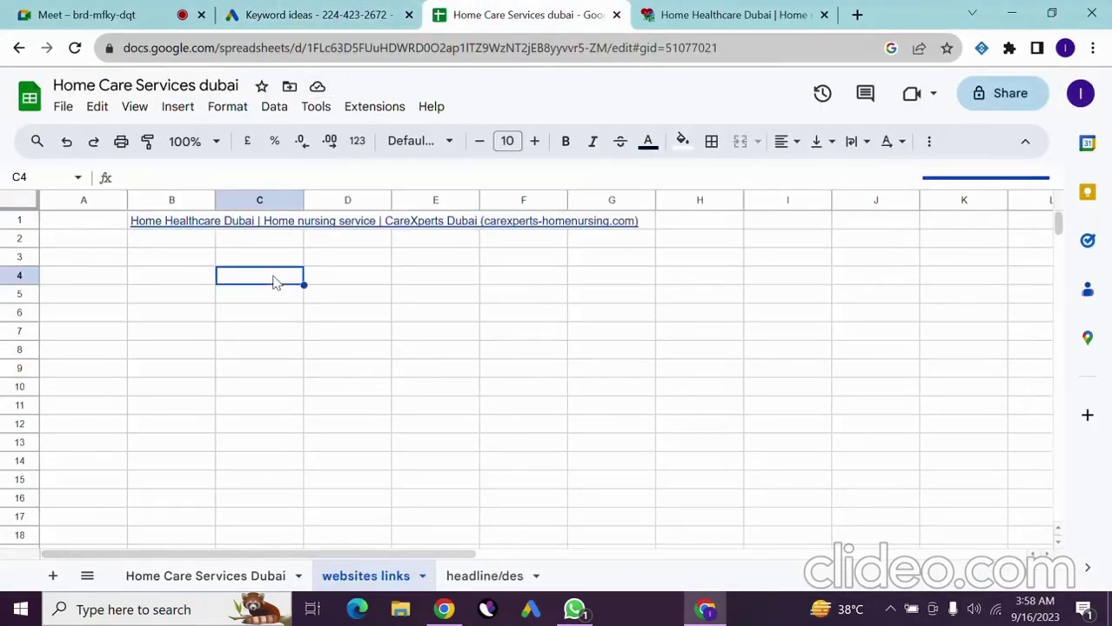
type("Key")
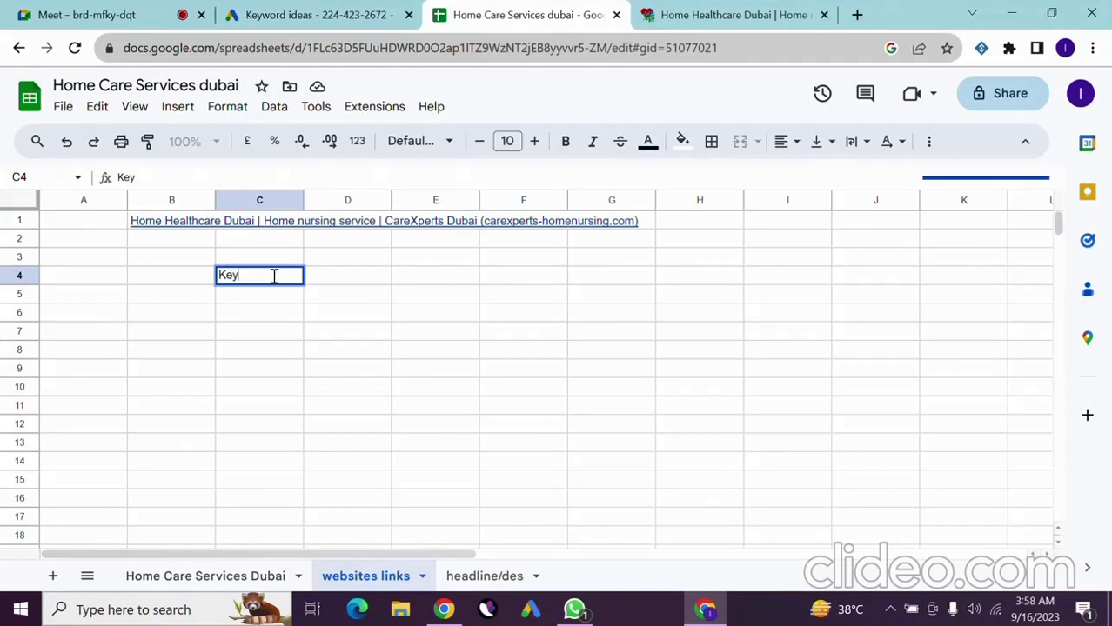
type("word")
left_click(373, 279)
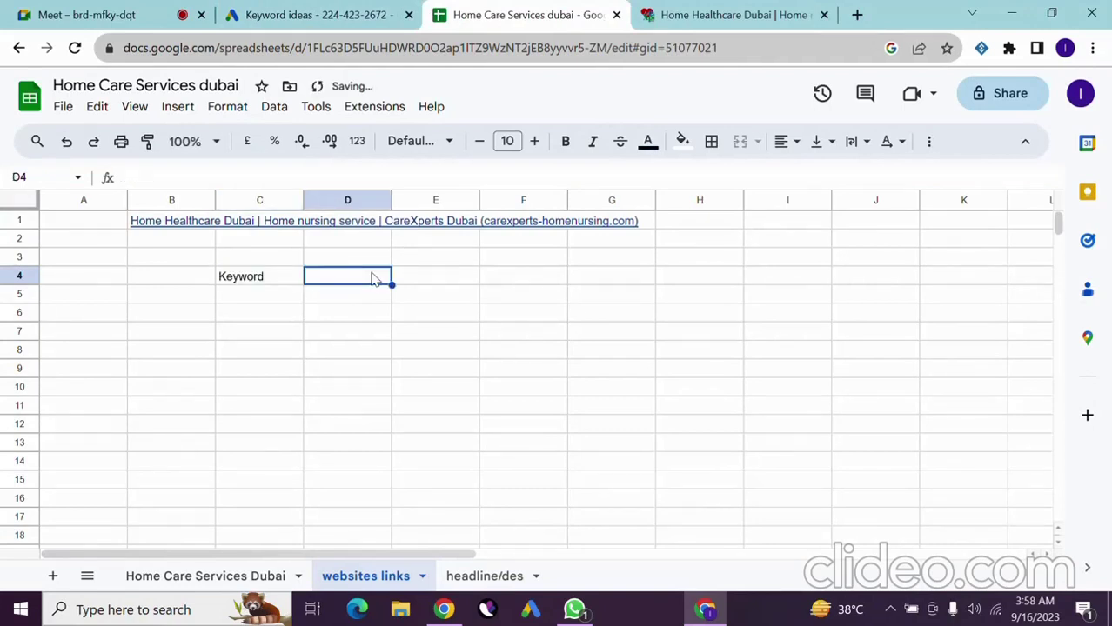
type("Searc")
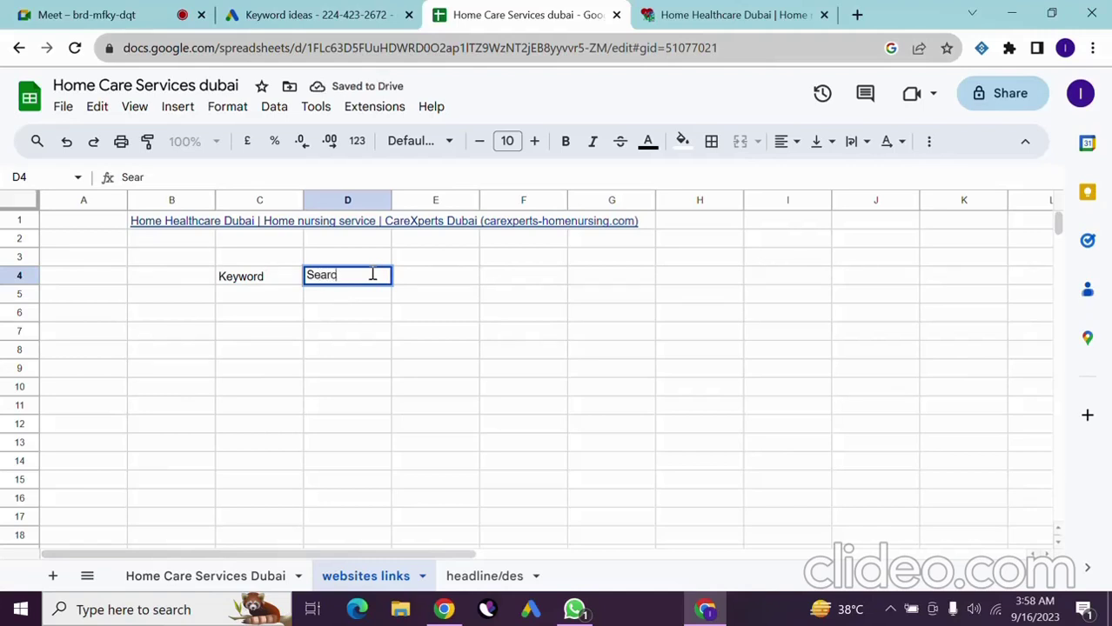
type("hes")
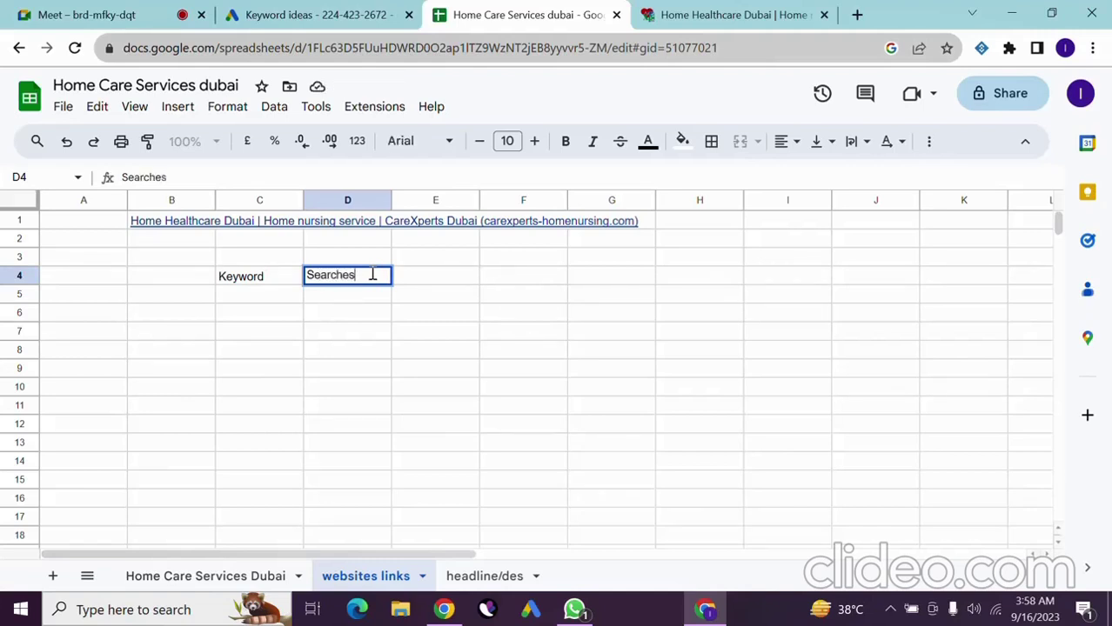
left_click(422, 276)
type("Comp")
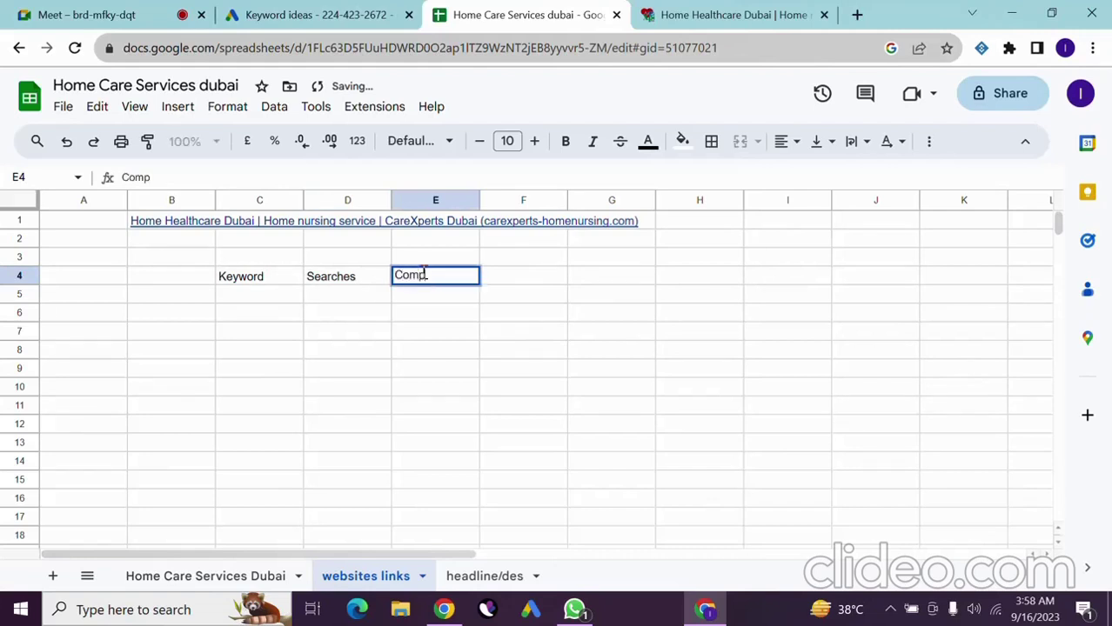
type("etetion")
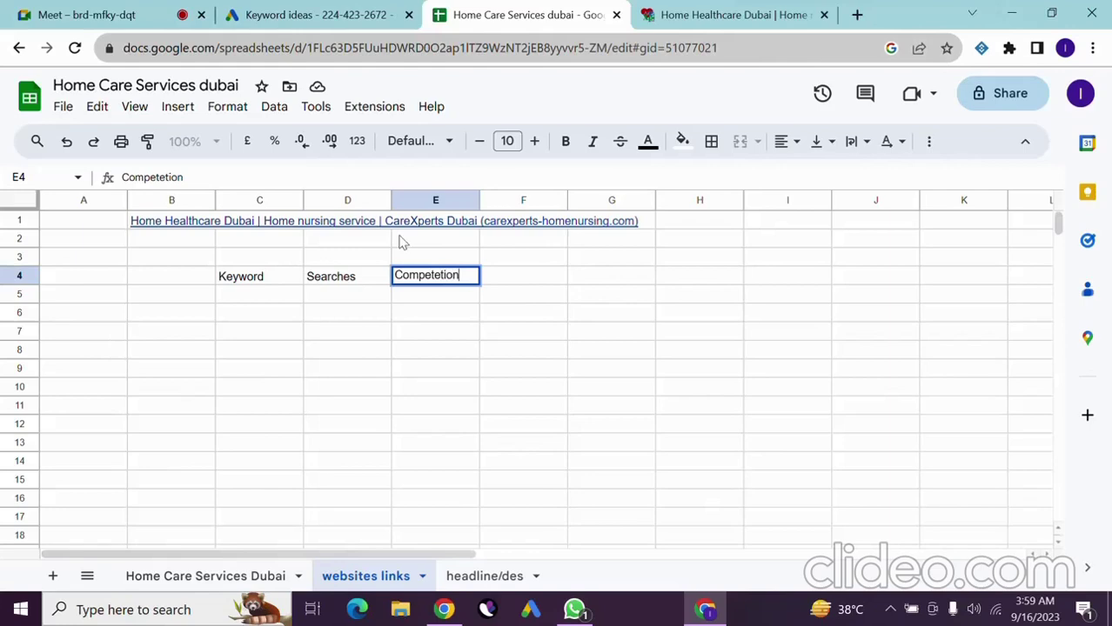
left_click(676, 285)
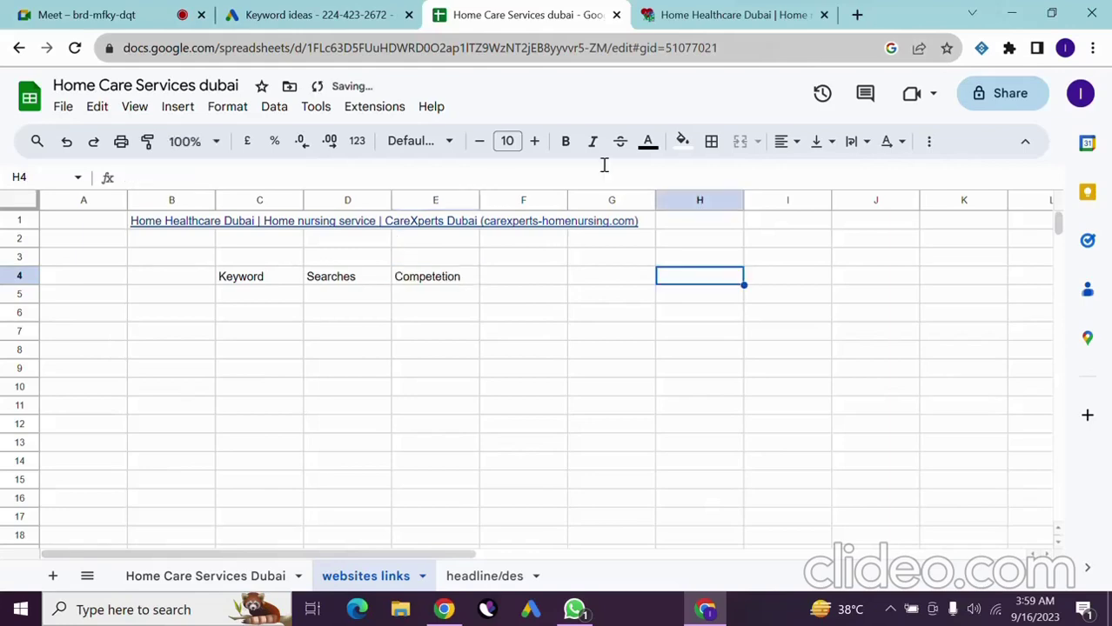
- Widen column C and copy the keyword idea "home care services dubai" from Keyword Planner into cell C5
left_click(291, 276)
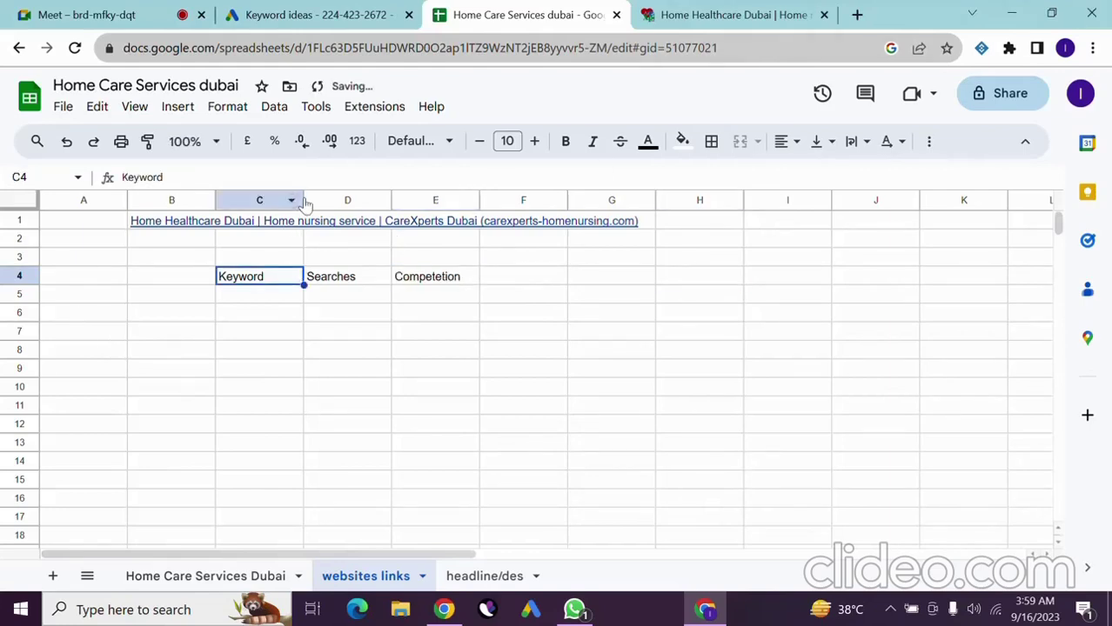
left_click_drag(304, 200, 350, 200)
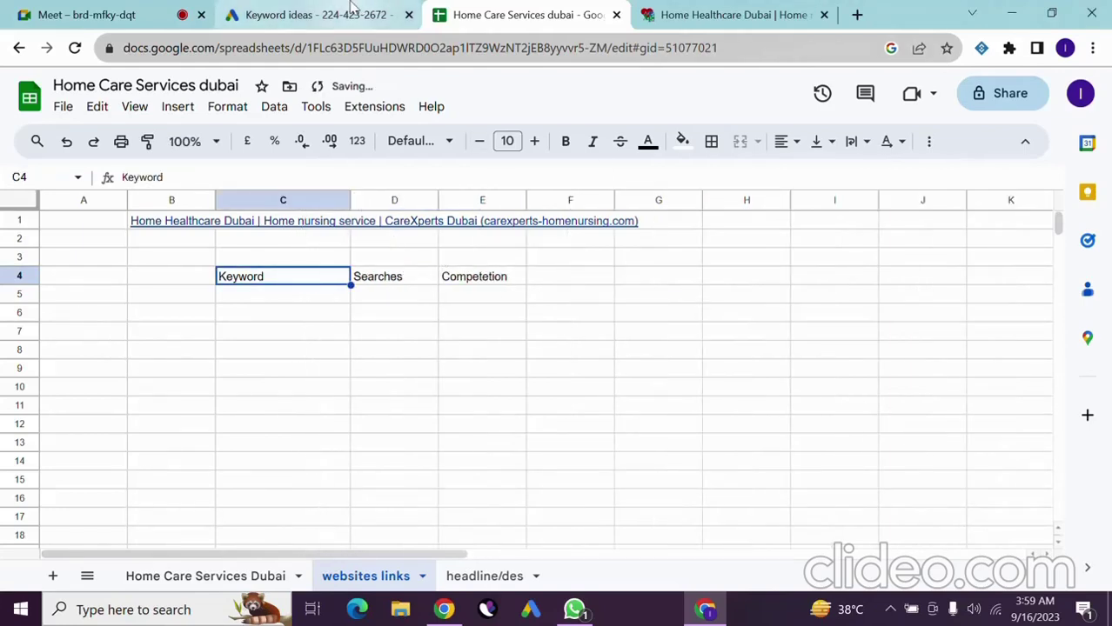
left_click(313, 15)
triple_click(236, 398)
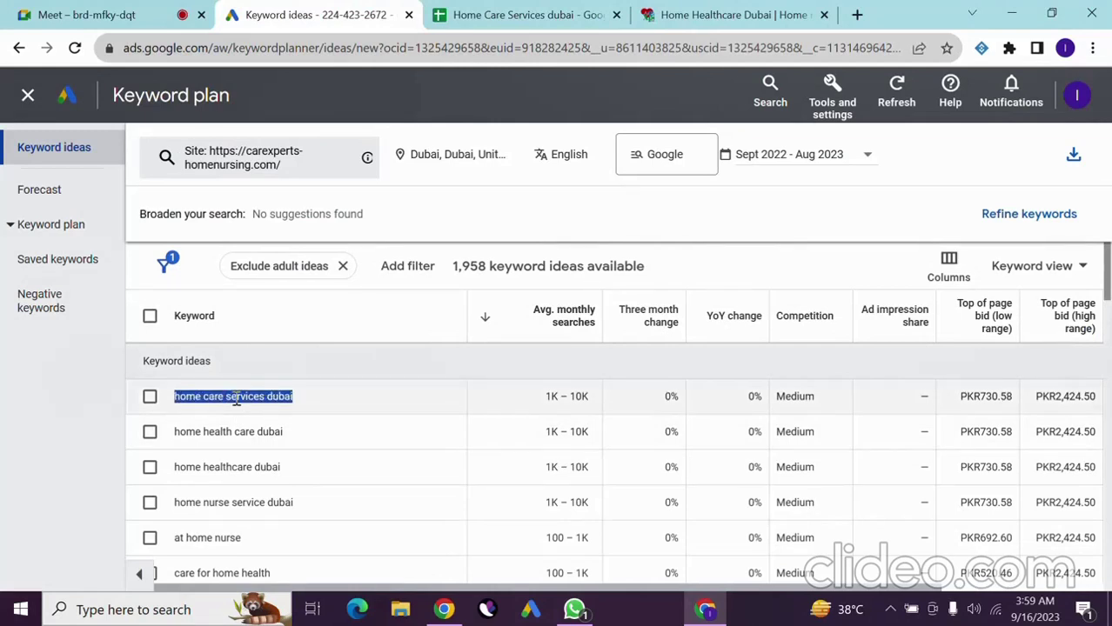
triple_click(236, 399)
triple_click(235, 398)
key("ctrl+c")
left_click(509, 14)
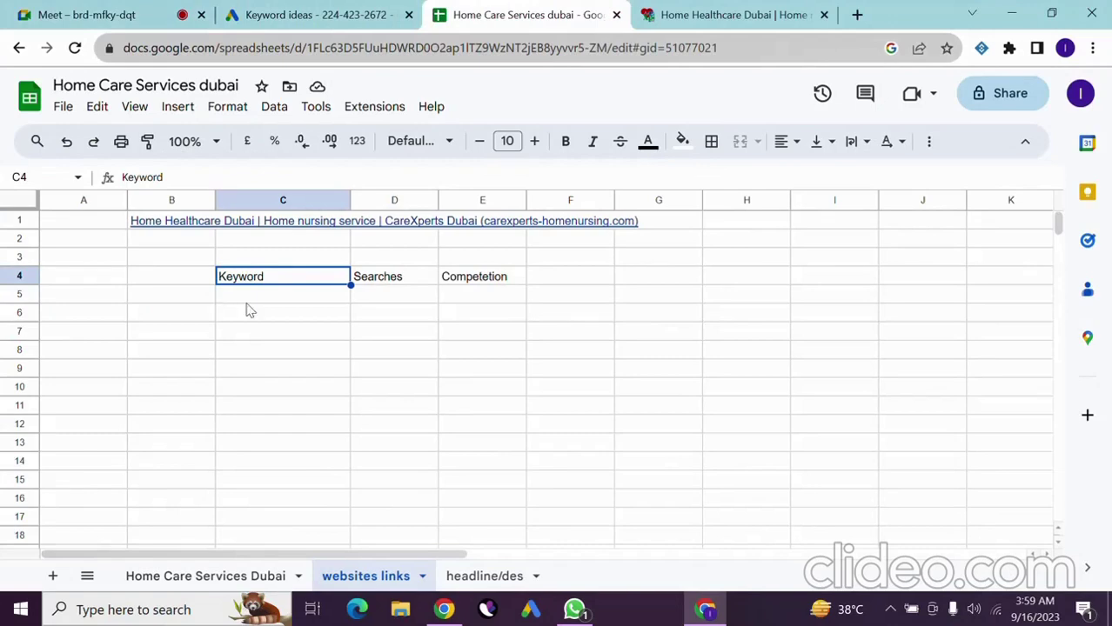
left_click(259, 294)
key("ctrl+v")
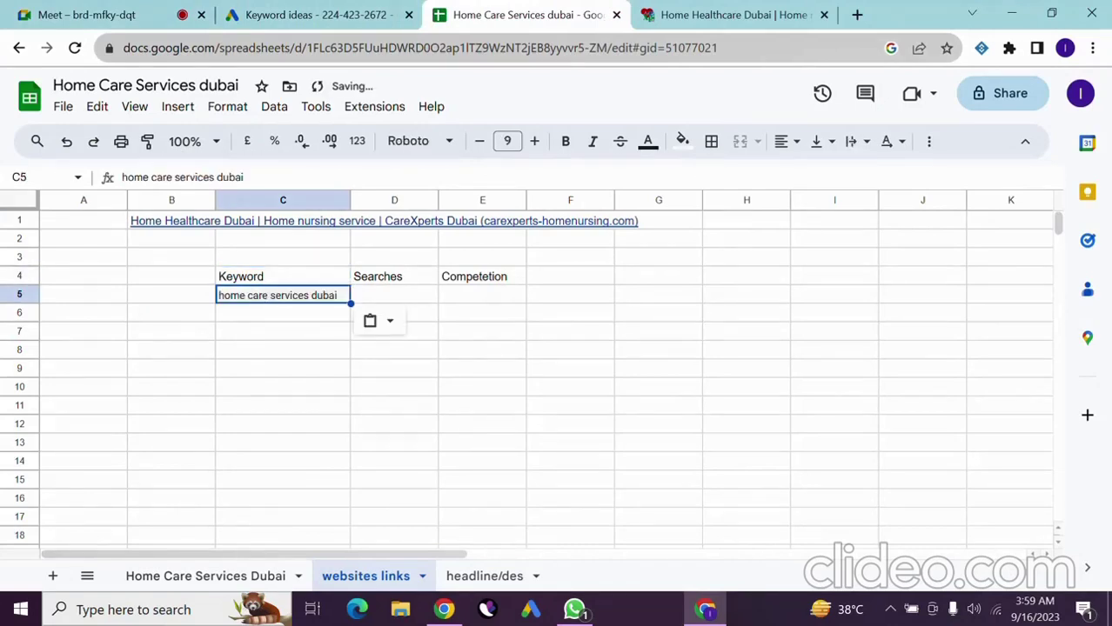
- Back in the keyword ideas, examine the "home care services dubai" entry, highlighting its average monthly searches and the keyword phrase
left_click(341, 9)
triple_click(573, 397)
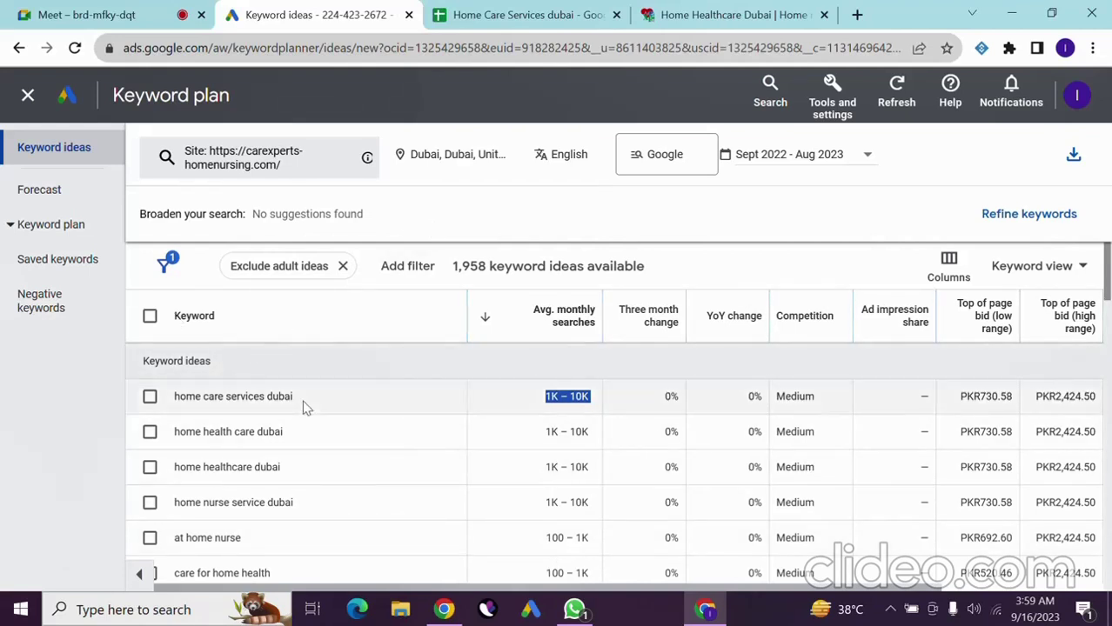
triple_click(248, 398)
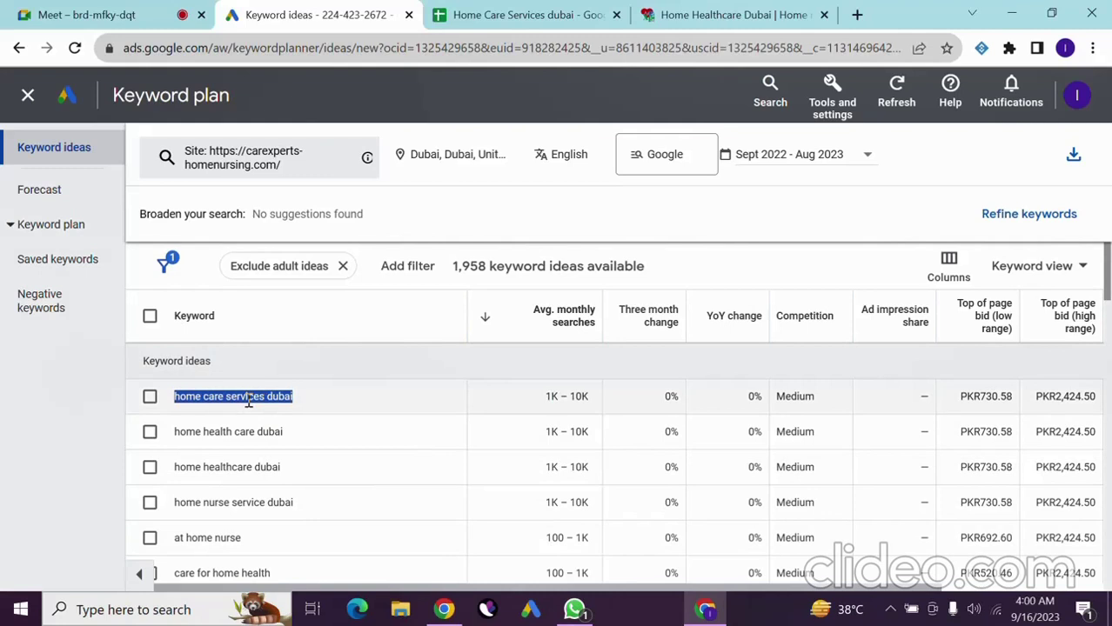
triple_click(248, 398)
left_click(248, 401)
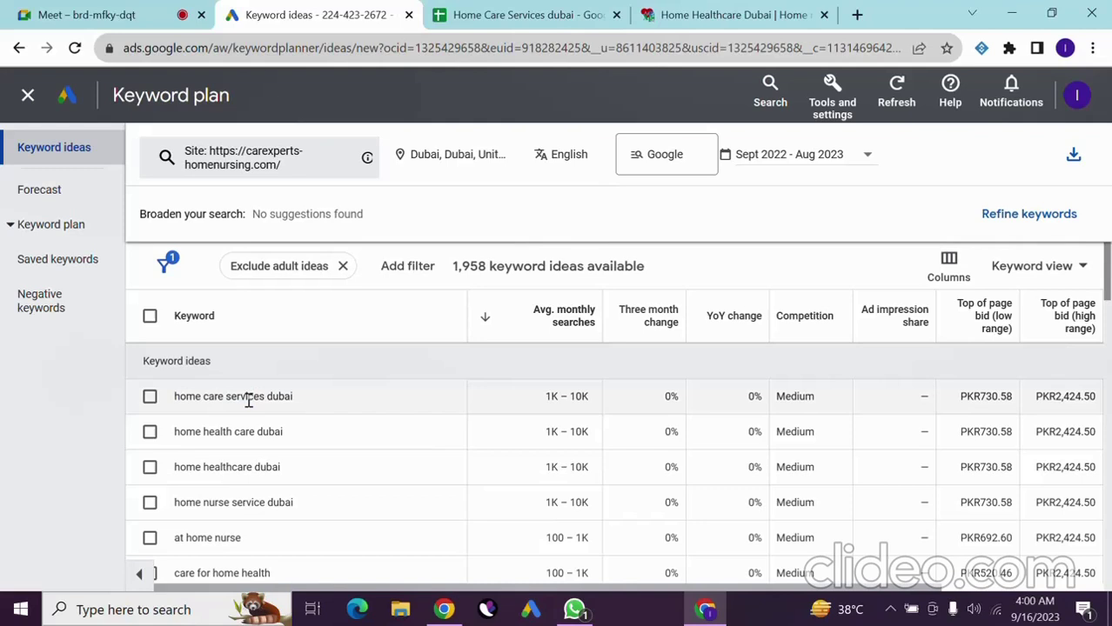
triple_click(248, 398)
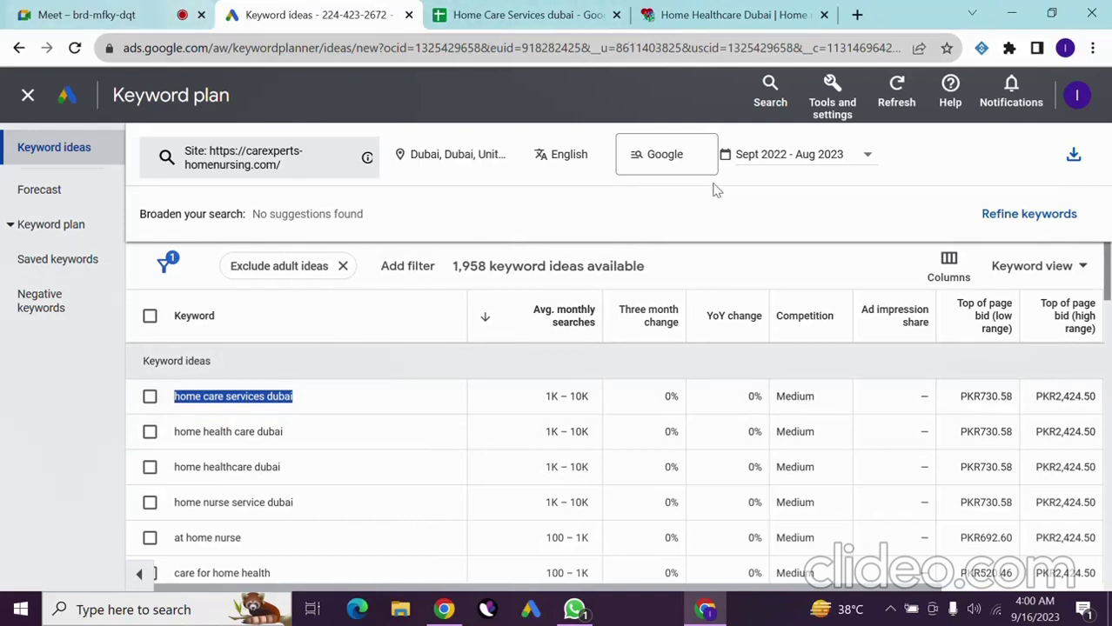
- Sort the keyword ideas by competition, and restore the descending sort by average monthly searches
left_click_drag(460, 588, 618, 587)
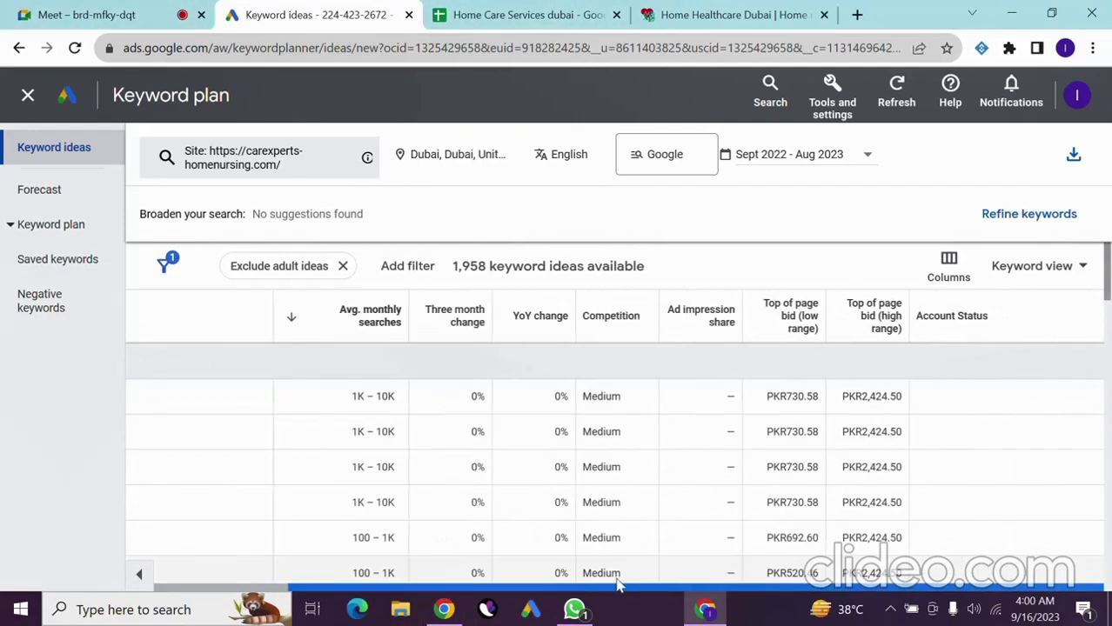
left_click(625, 316)
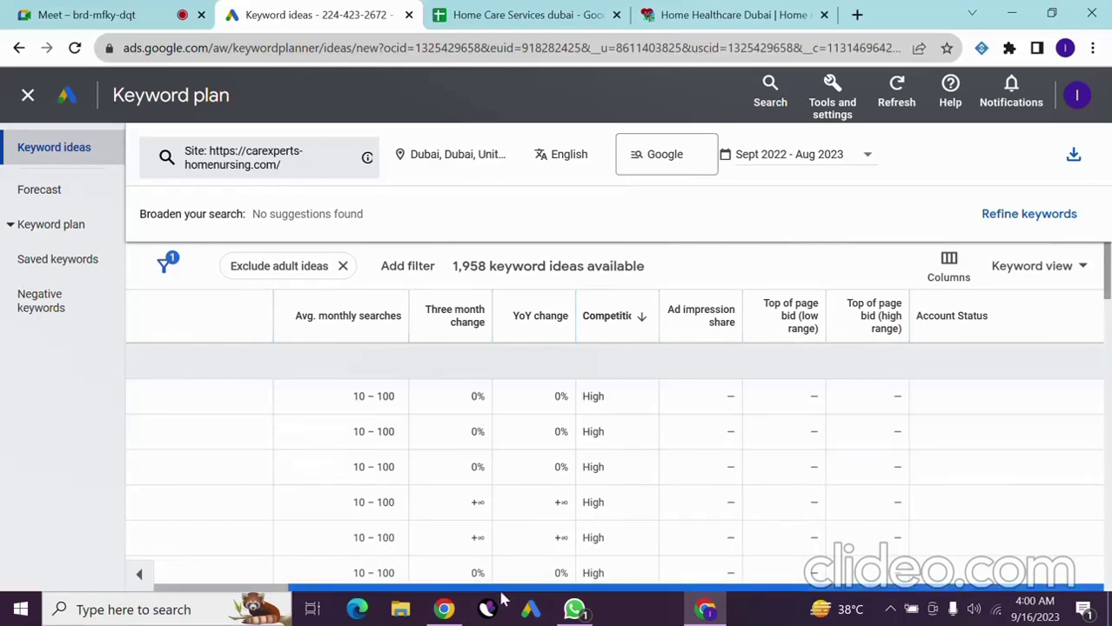
left_click_drag(500, 600, 286, 568)
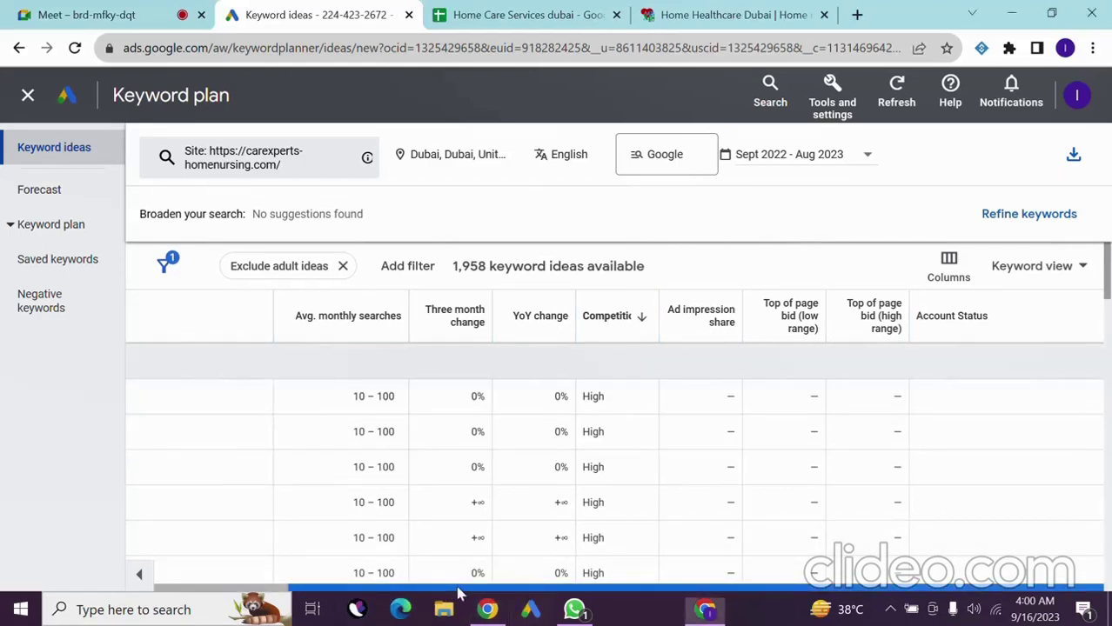
left_click_drag(458, 594, 186, 513)
left_click(568, 338)
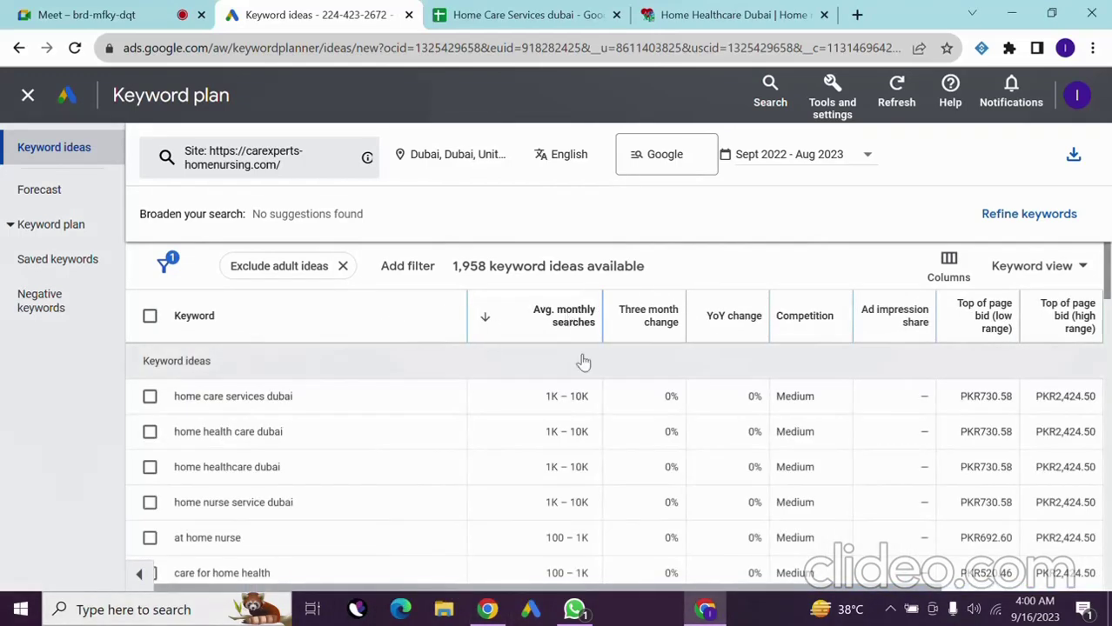
- Widen the sheet's Keyword column further and copy the keyword idea "home health care dubai" into cell C6
double_click(223, 432)
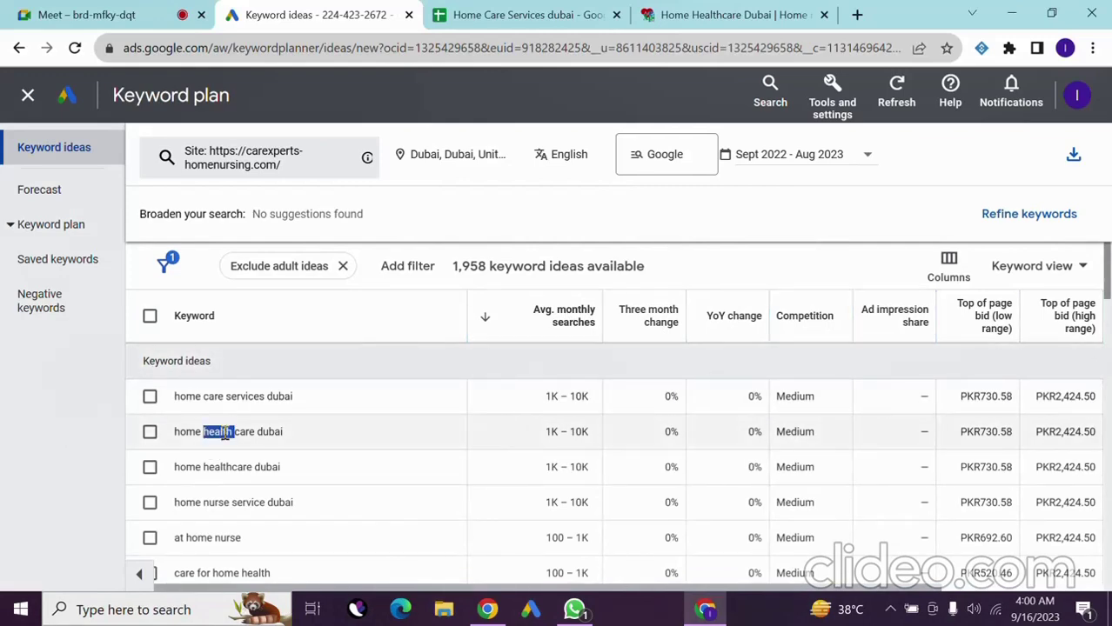
triple_click(223, 432)
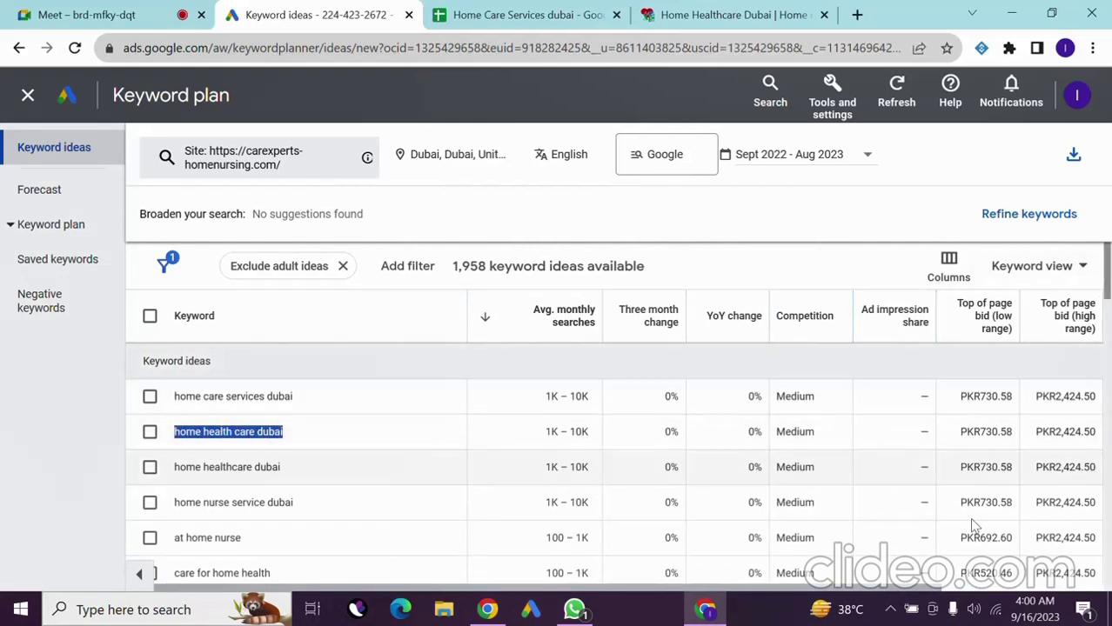
left_click(522, 15)
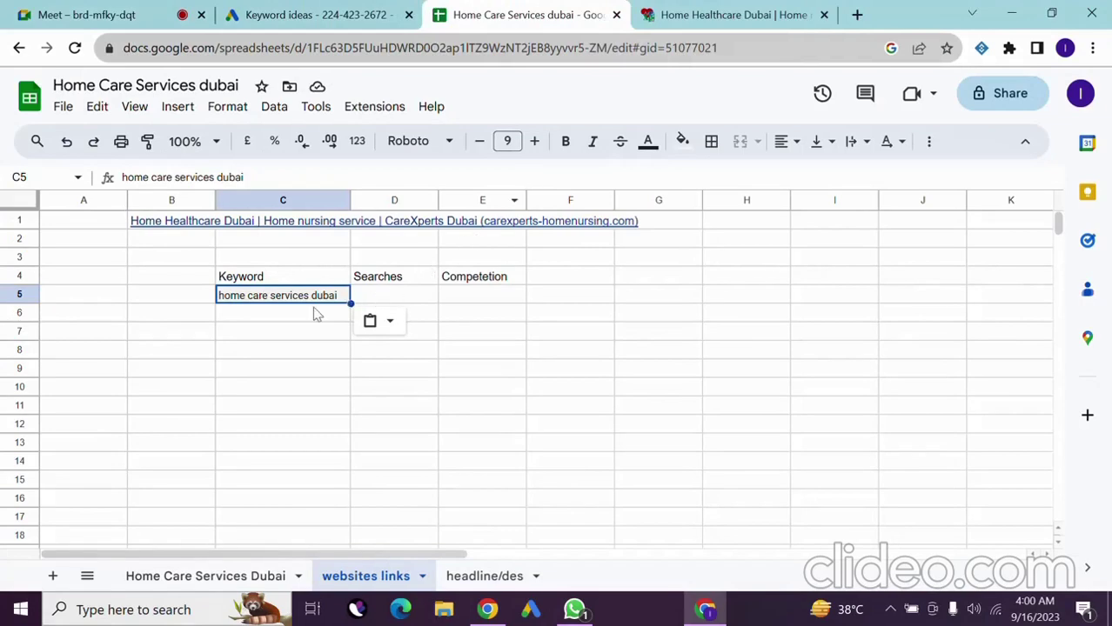
left_click(265, 331)
left_click_drag(352, 201, 487, 200)
left_click(393, 14)
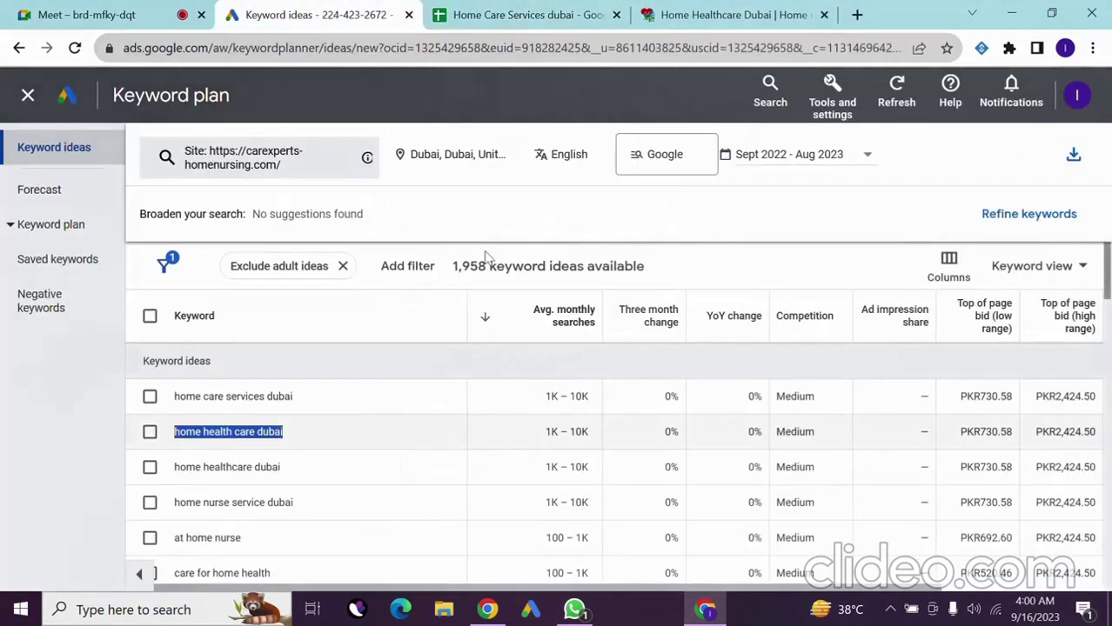
triple_click(230, 430)
key("ctrl+c")
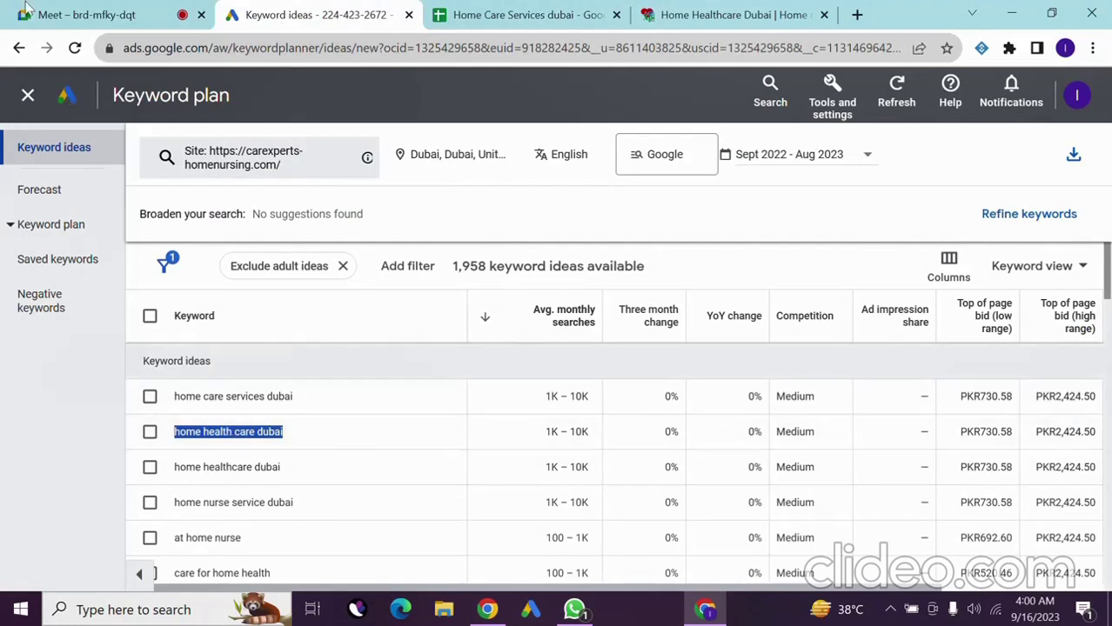
left_click(522, 14)
left_click(349, 315)
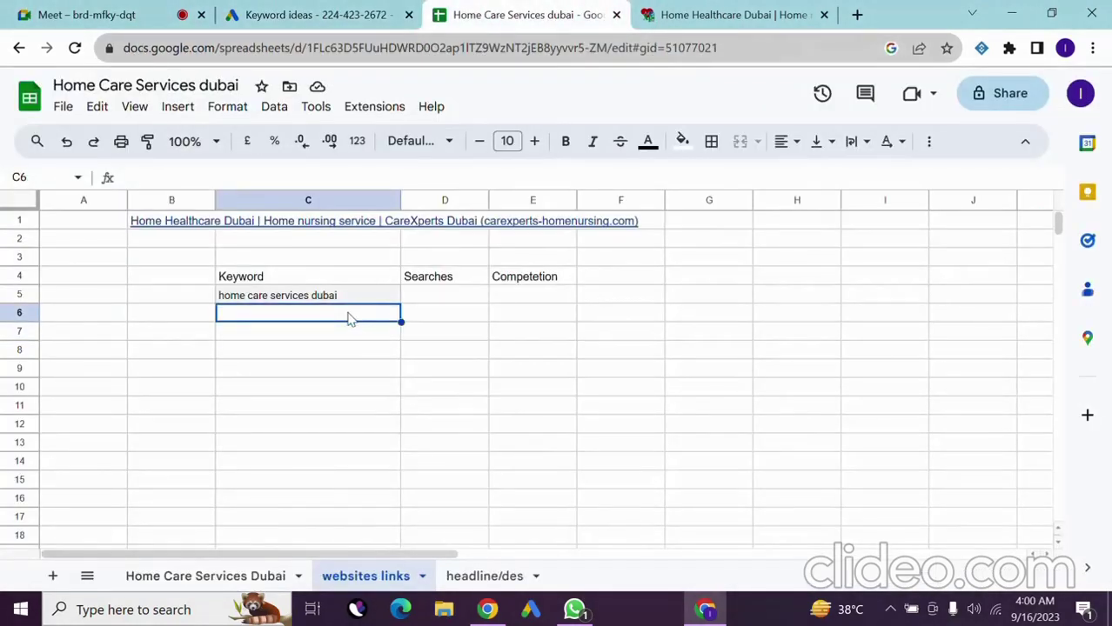
key("ctrl+v")
- Copy the keyword idea "home healthcare dubai" from Keyword Planner into cell C7 of the sheet
left_click(335, 14)
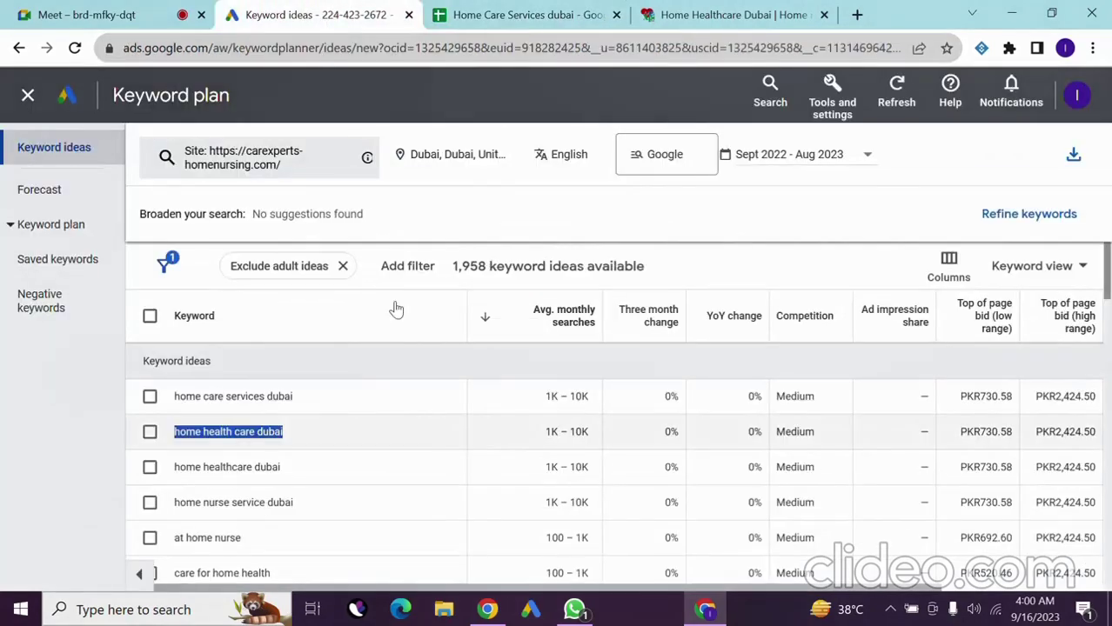
triple_click(233, 468)
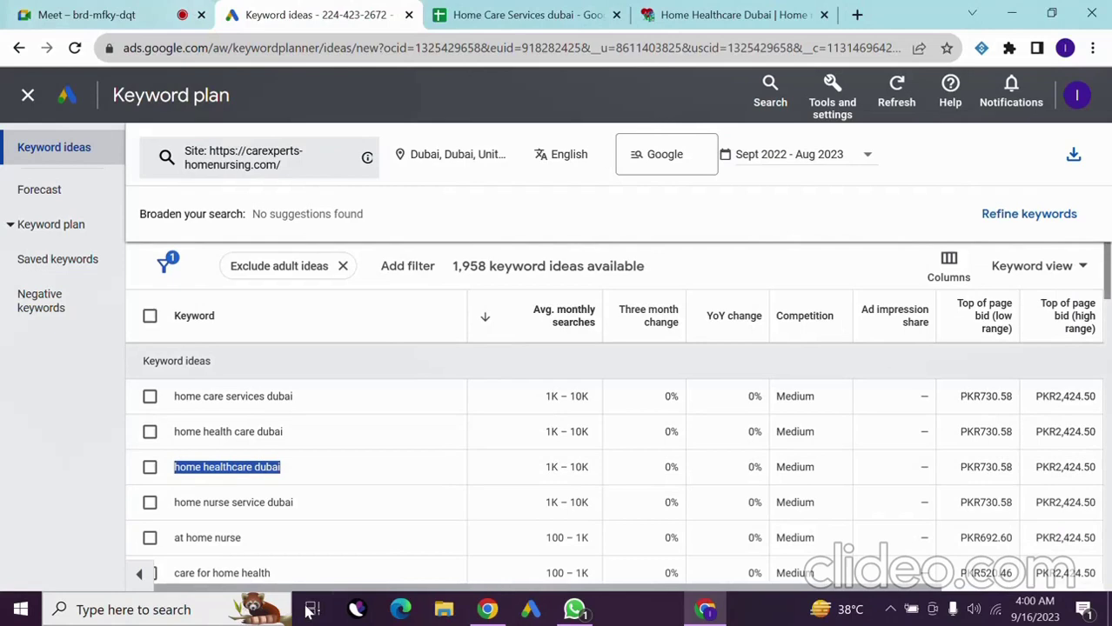
triple_click(236, 433)
double_click(233, 471)
triple_click(233, 470)
key("ctrl+c")
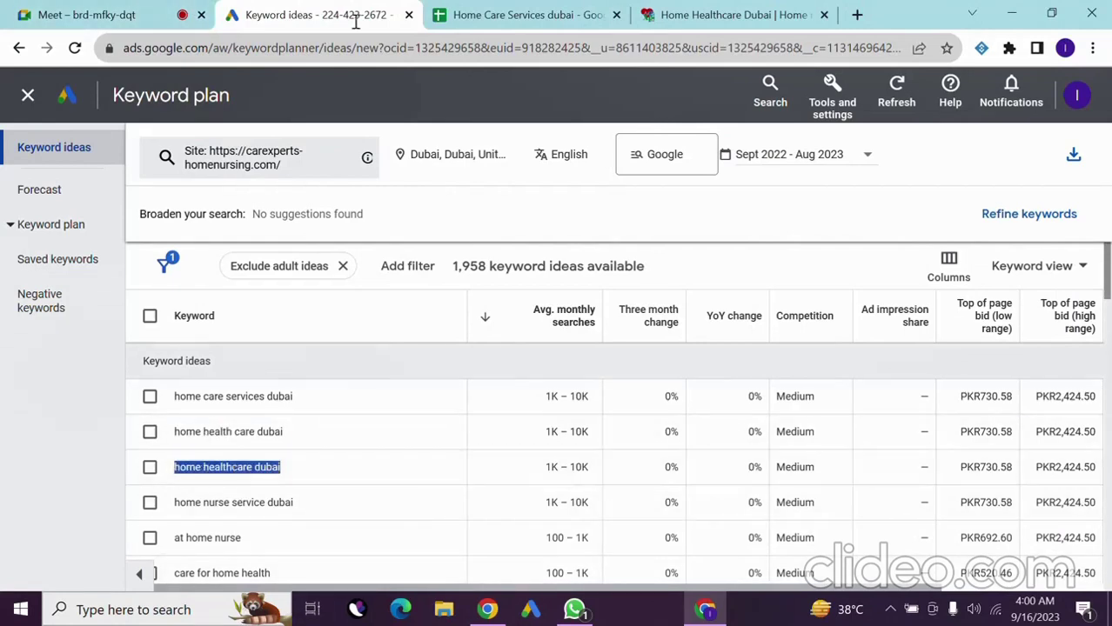
left_click(514, 14)
left_click(338, 339)
key("ctrl+v")
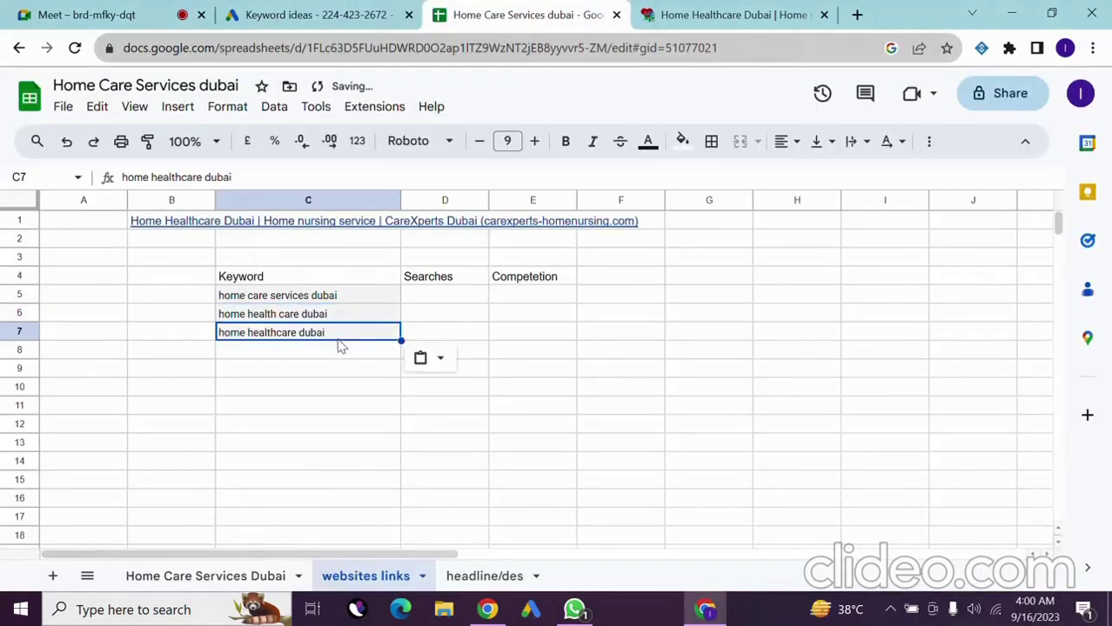
- Copy the keyword idea "home nurse service dubai" from Keyword Planner into cell C8 of the sheet
left_click(322, 15)
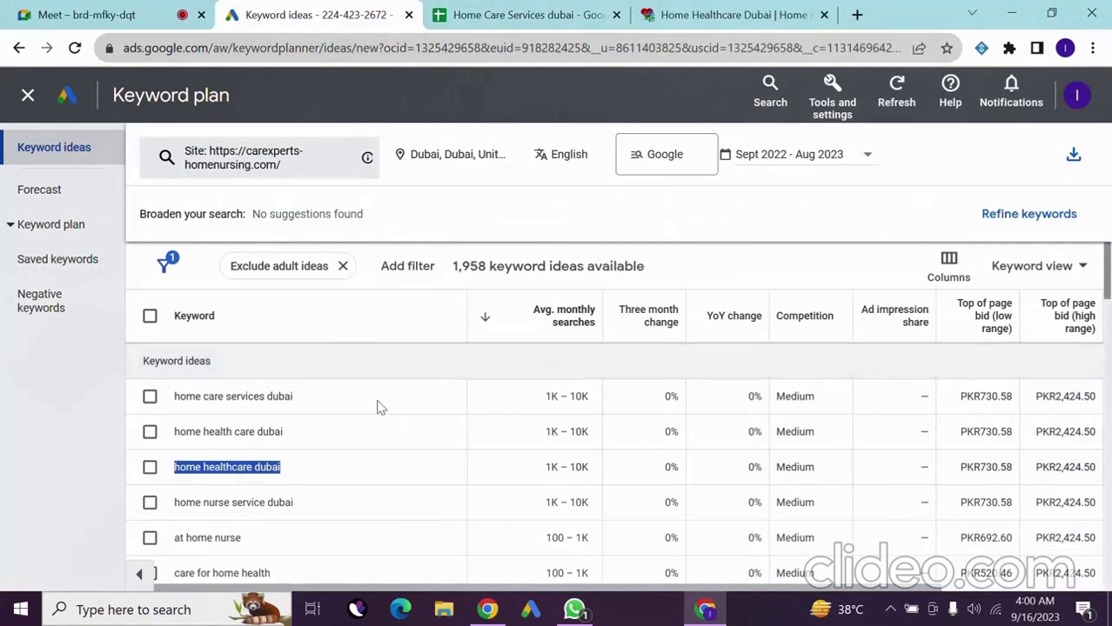
double_click(223, 503)
triple_click(224, 503)
key("ctrl+c")
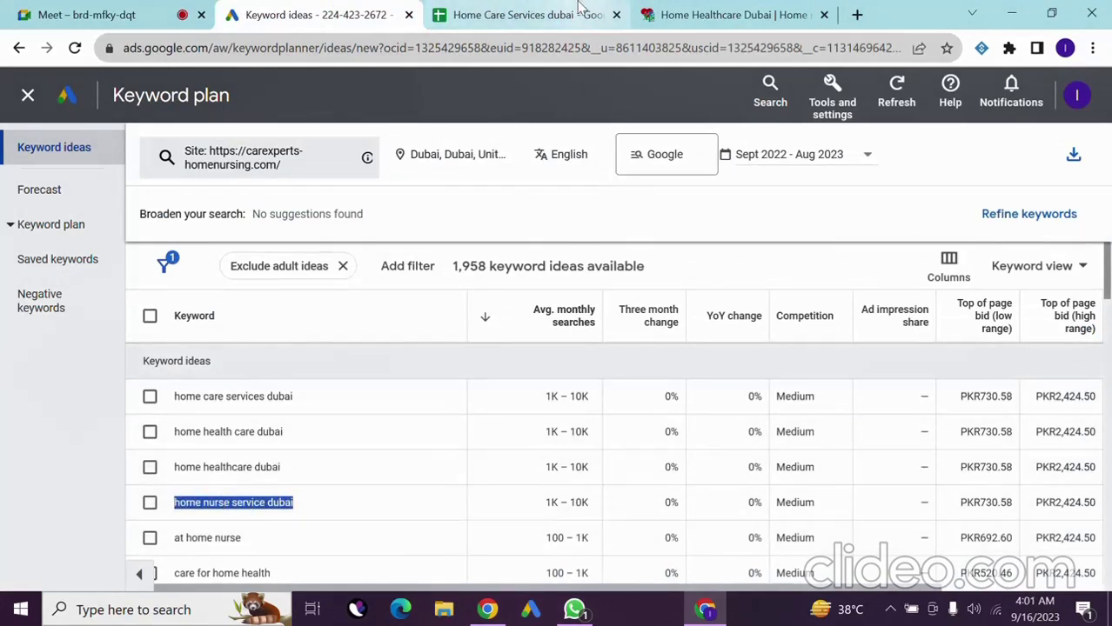
left_click(514, 15)
left_click(331, 363)
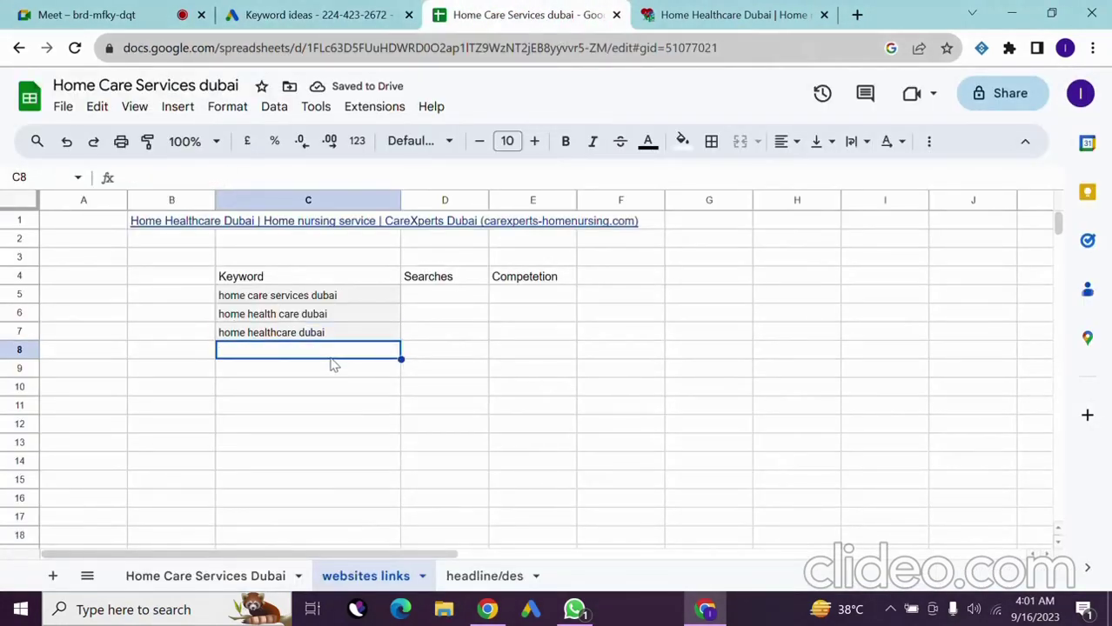
key("ctrl+v")
- Switch to Keyword Planner and review the keyword ideas from "at home nurse" to "care home care" for relevance
left_click(322, 15)
scroll(374, 446, "down", 2)
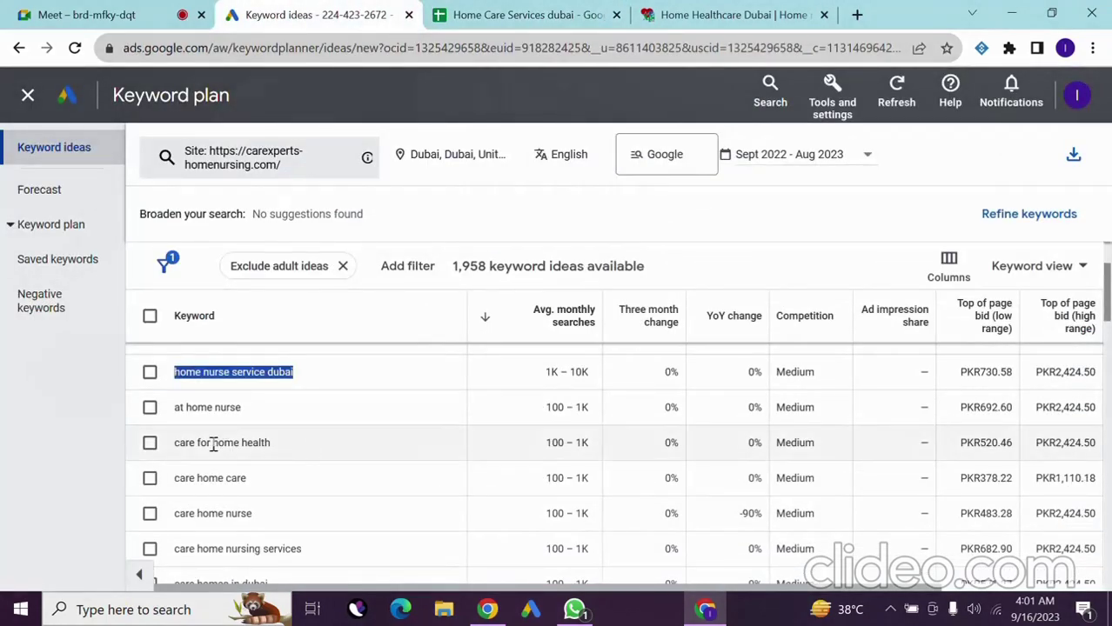
triple_click(199, 406)
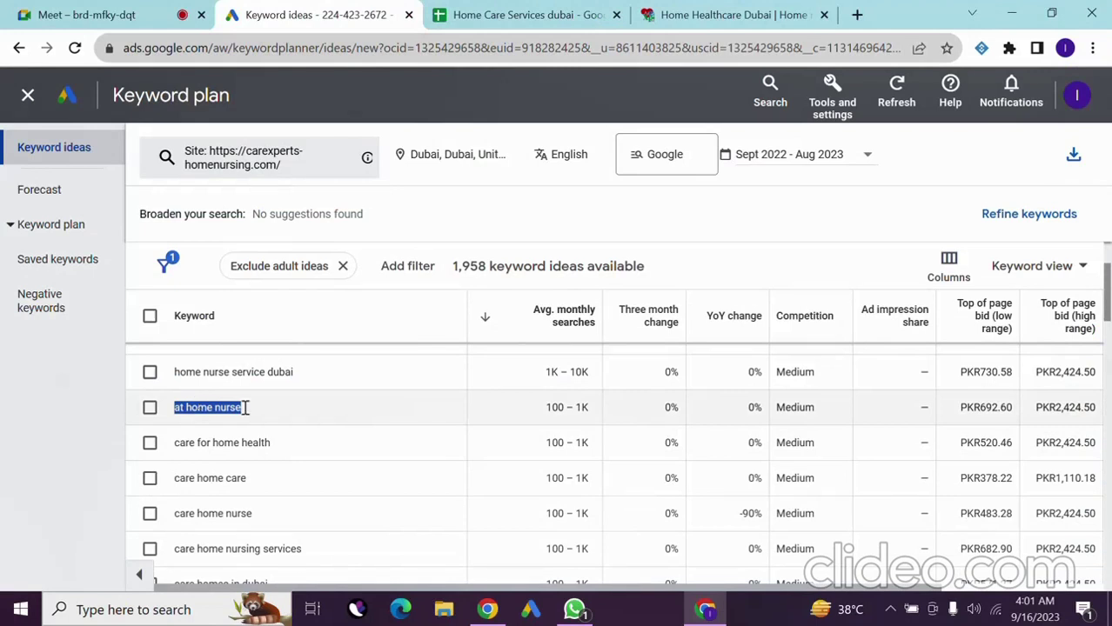
double_click(180, 402)
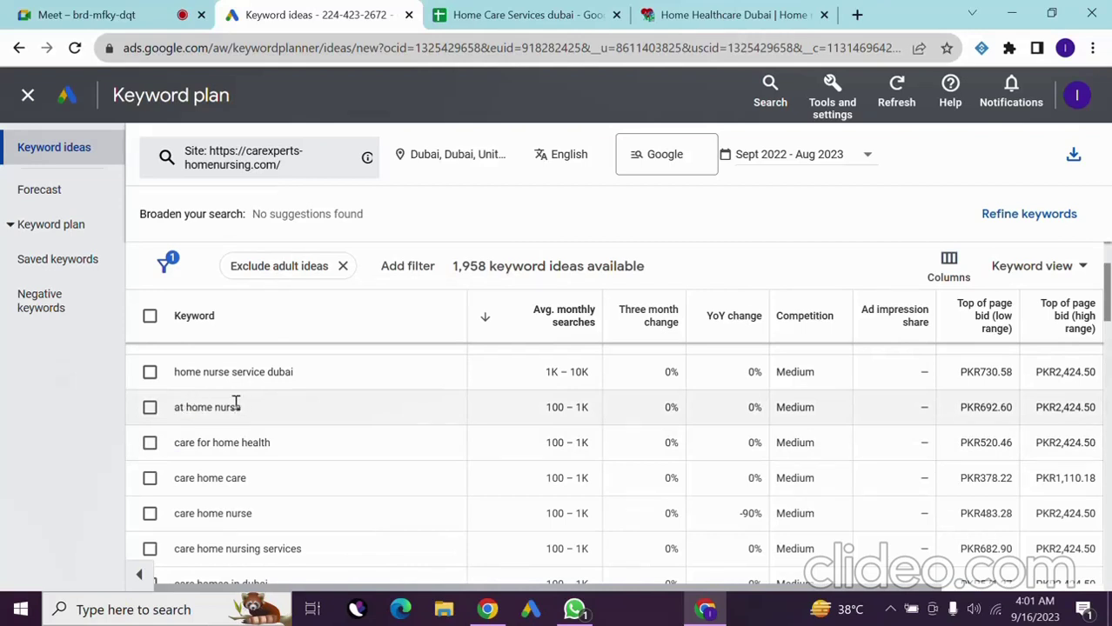
triple_click(237, 408)
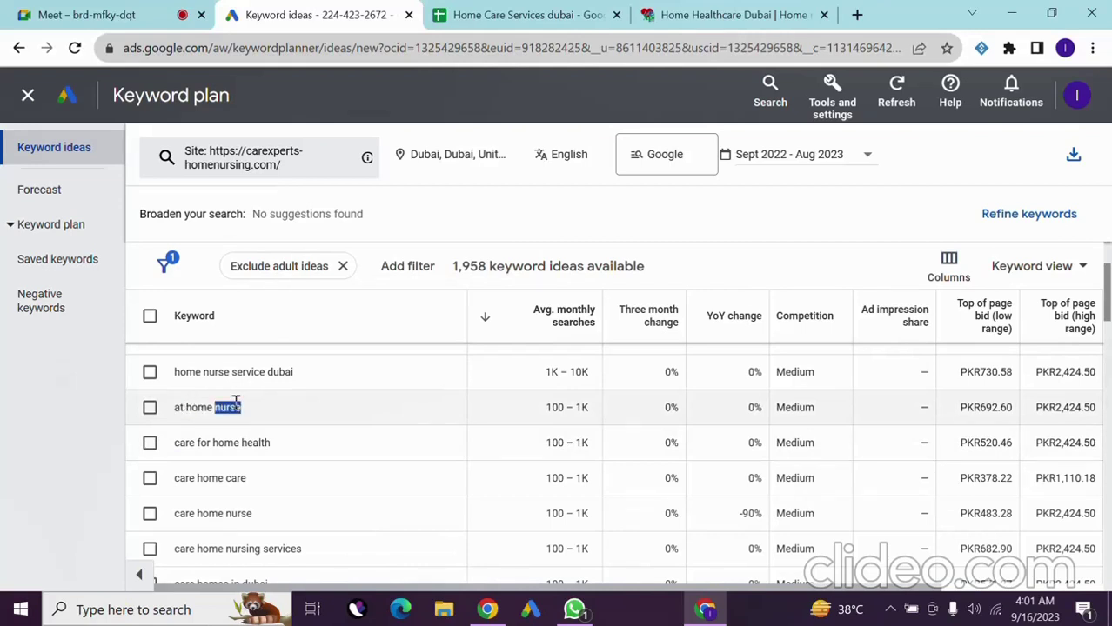
triple_click(241, 445)
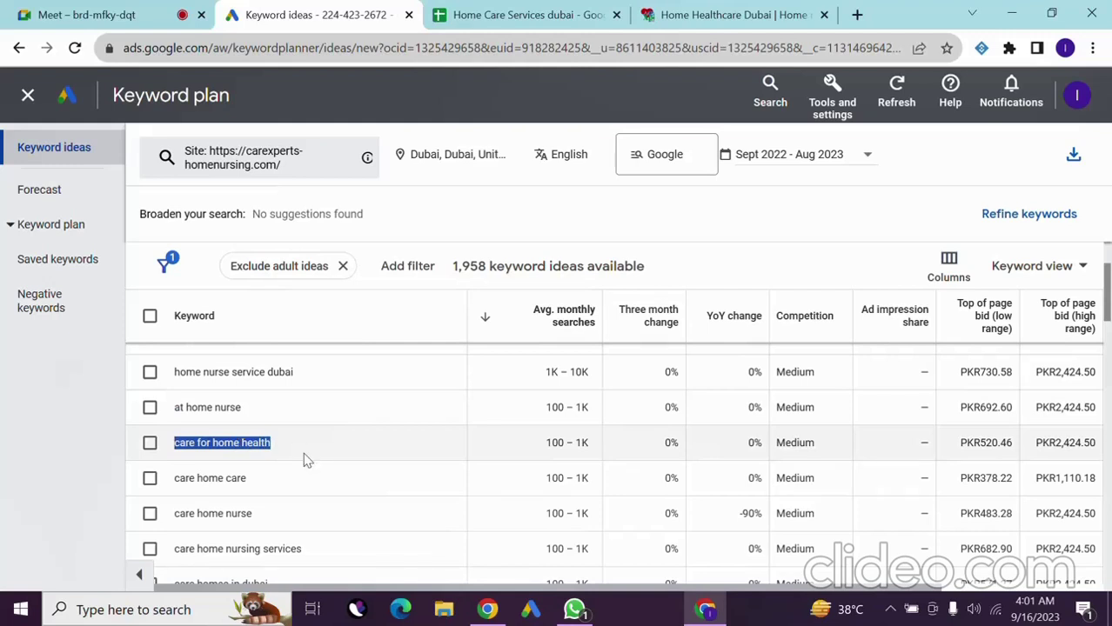
triple_click(228, 478)
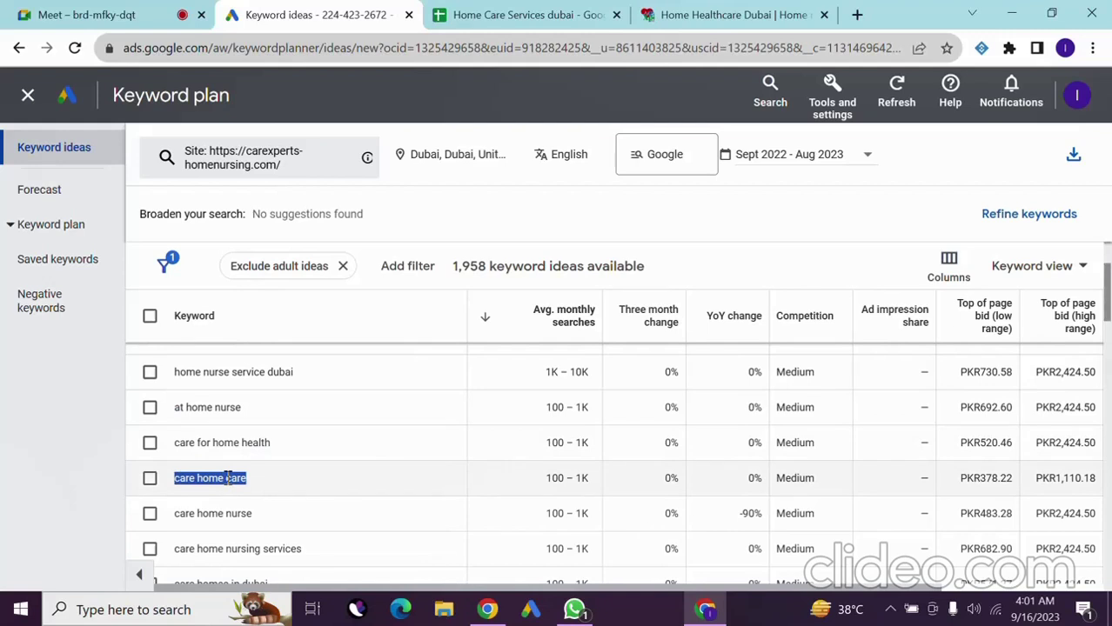
- Copy the keyword idea "care home nursing services" from Keyword Planner into cell C9 of the sheet
scroll(326, 496, "down", 2)
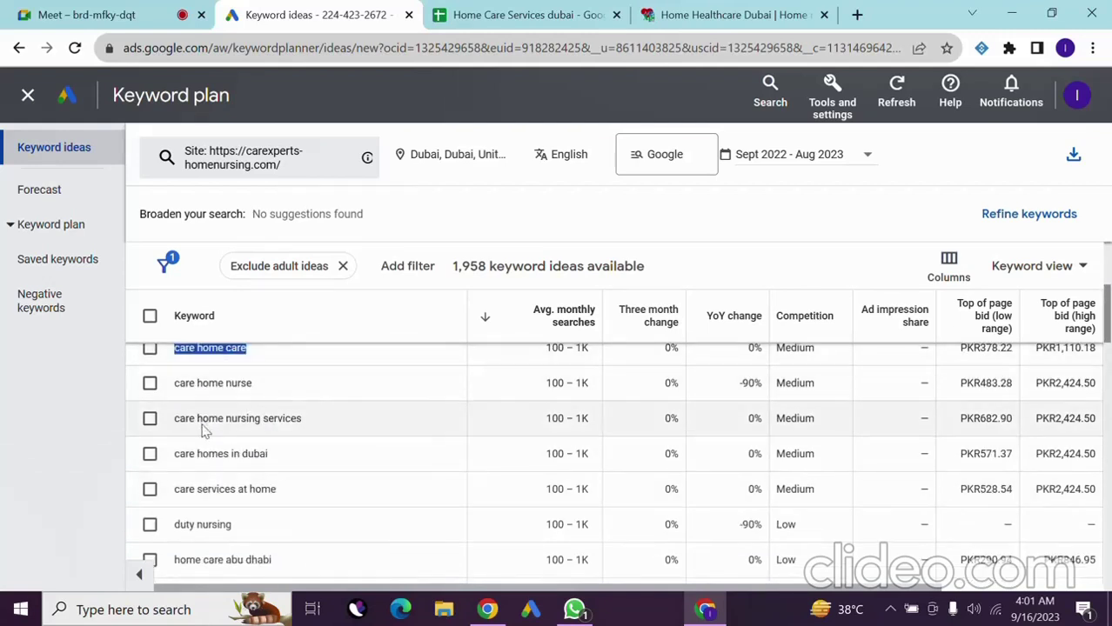
triple_click(259, 418)
key("ctrl+c")
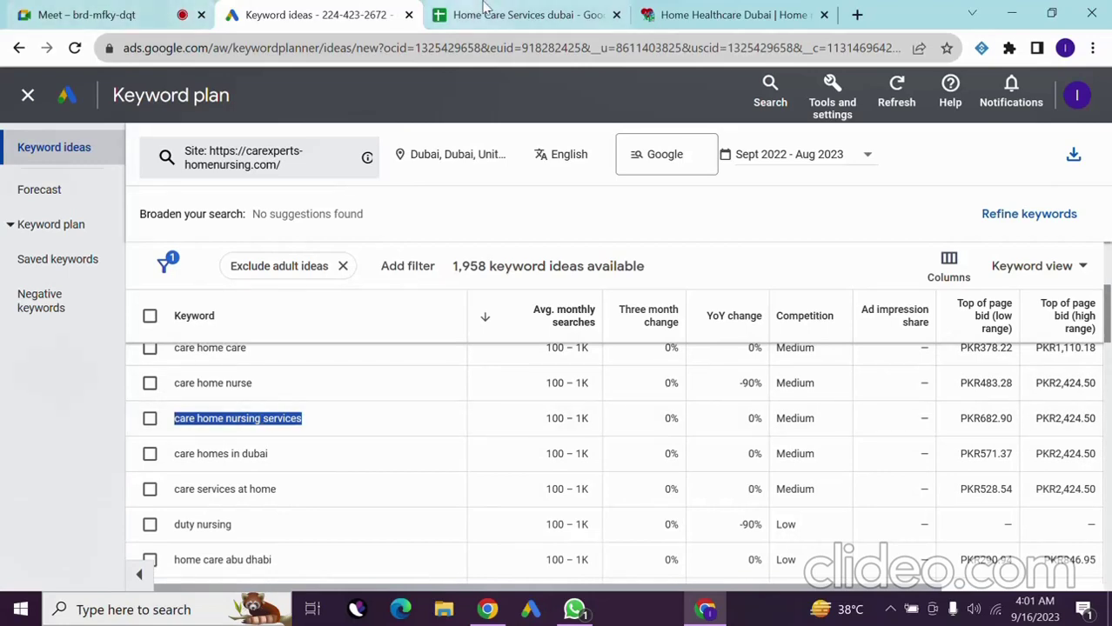
left_click(522, 15)
left_click(333, 373)
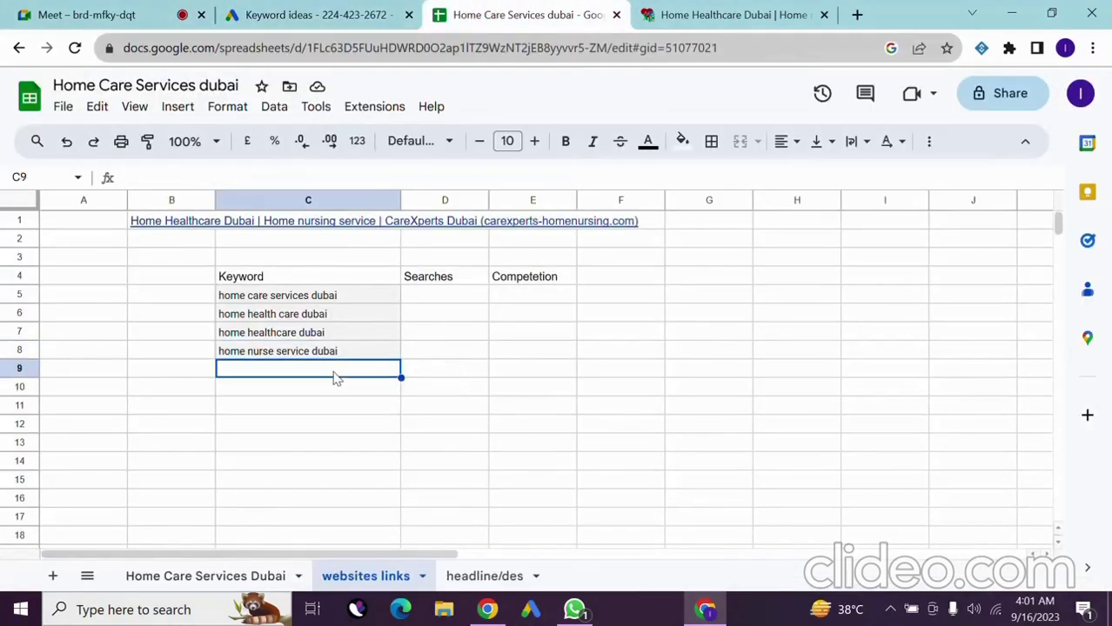
key("ctrl+v")
- Switch back to Keyword Planner and examine the wording of the keyword idea "care homes in dubai"
left_click(404, 8)
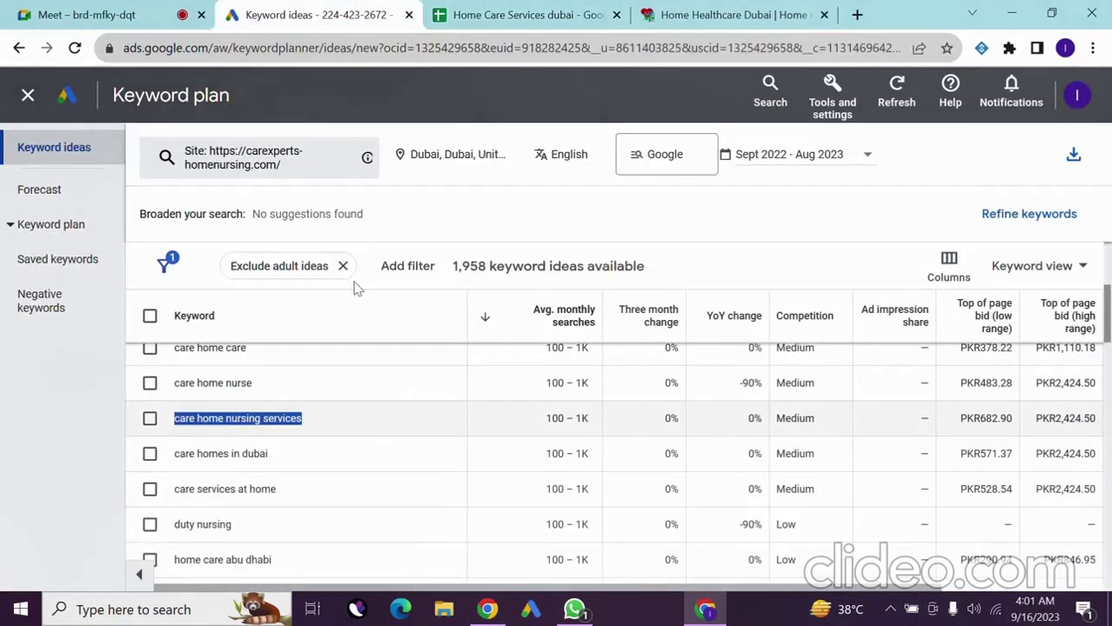
triple_click(201, 453)
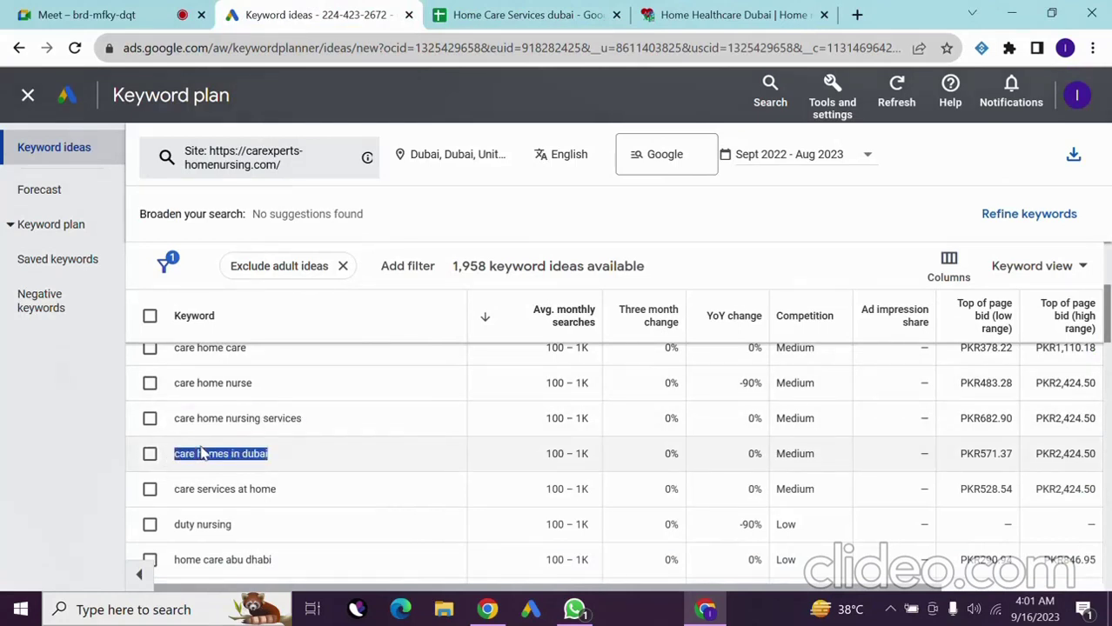
left_click(229, 454)
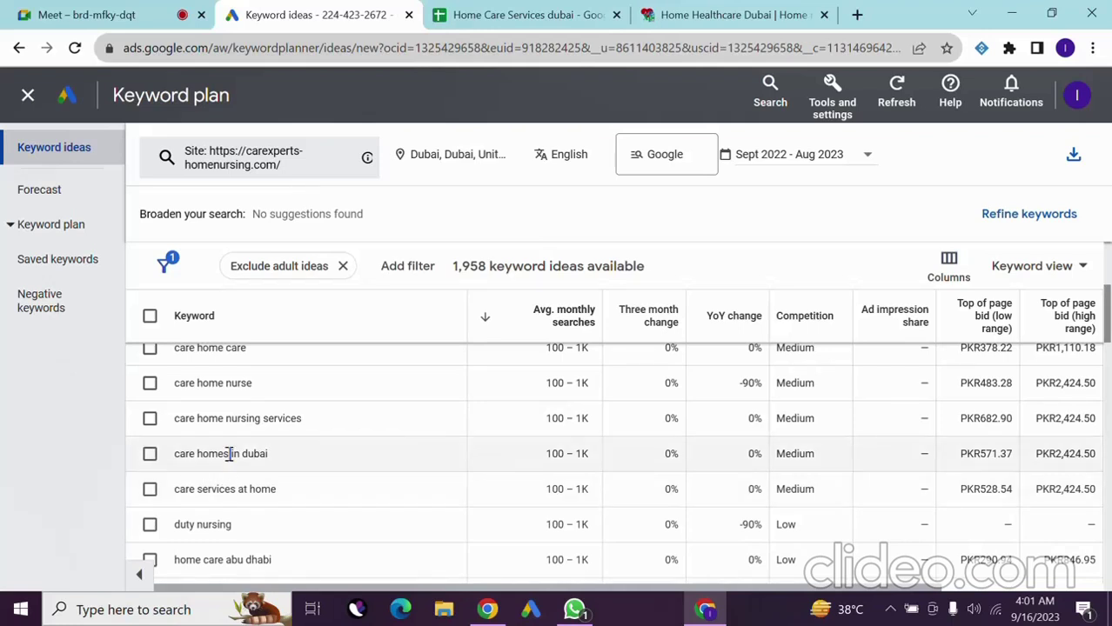
triple_click(228, 454)
double_click(216, 456)
left_click(216, 455)
double_click(216, 455)
triple_click(187, 456)
left_click(229, 455)
triple_click(200, 455)
triple_click(199, 456)
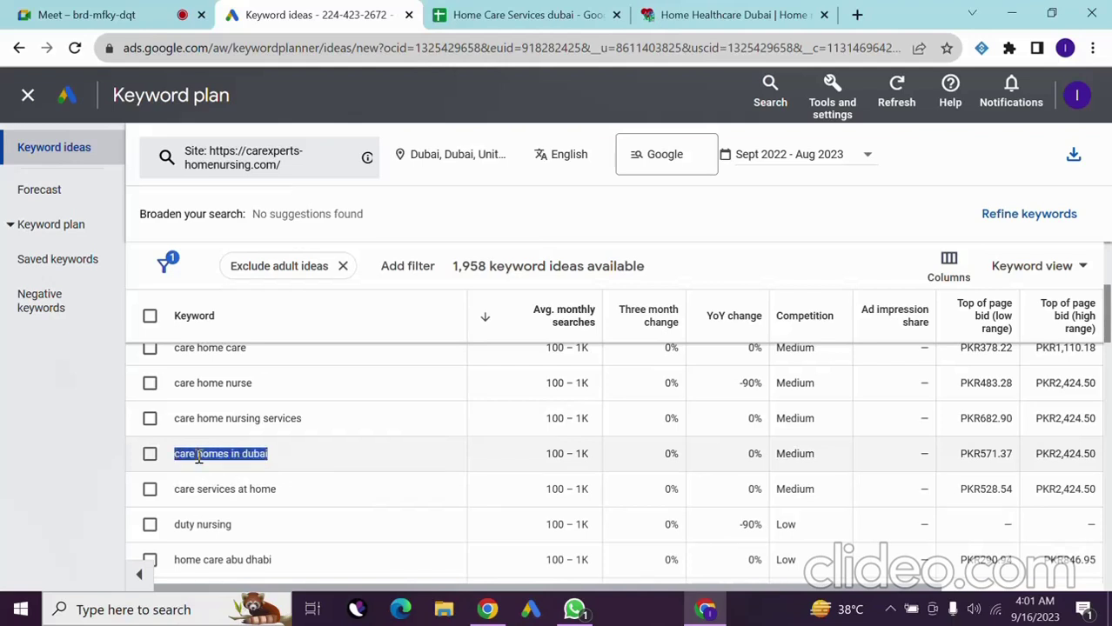
double_click(199, 456)
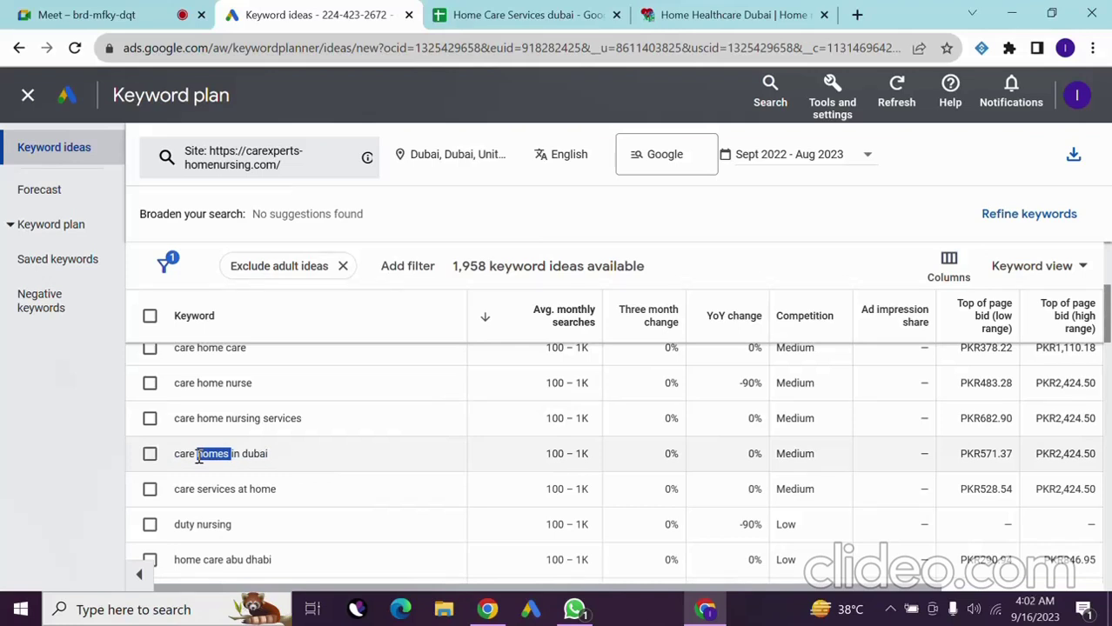
left_click(198, 455)
left_click_drag(175, 458, 230, 462)
triple_click(219, 453)
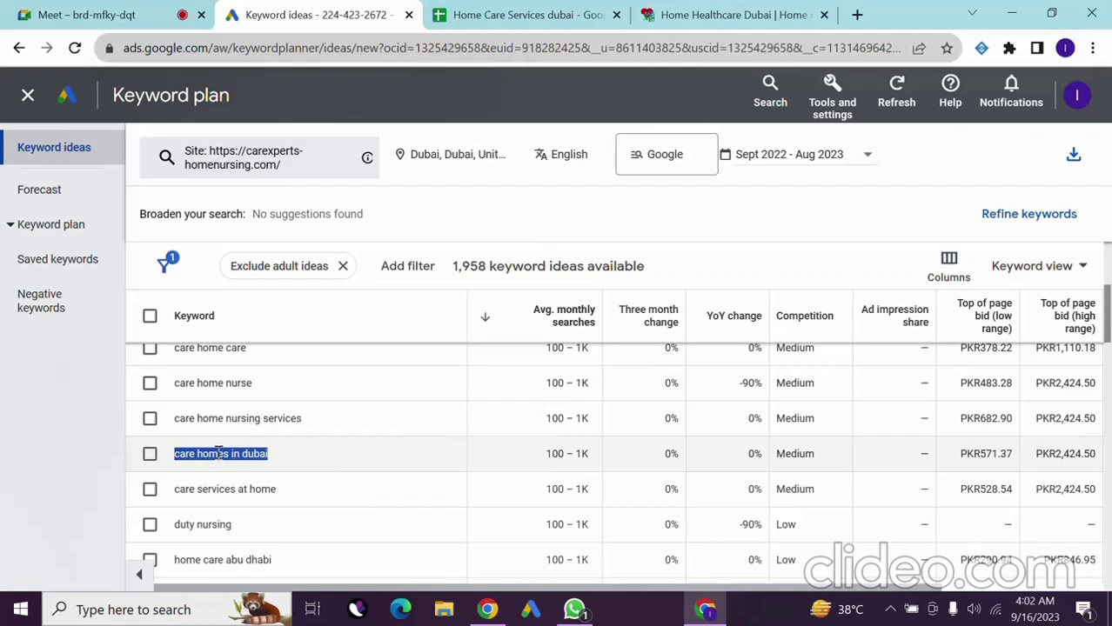
triple_click(219, 453)
left_click(223, 445)
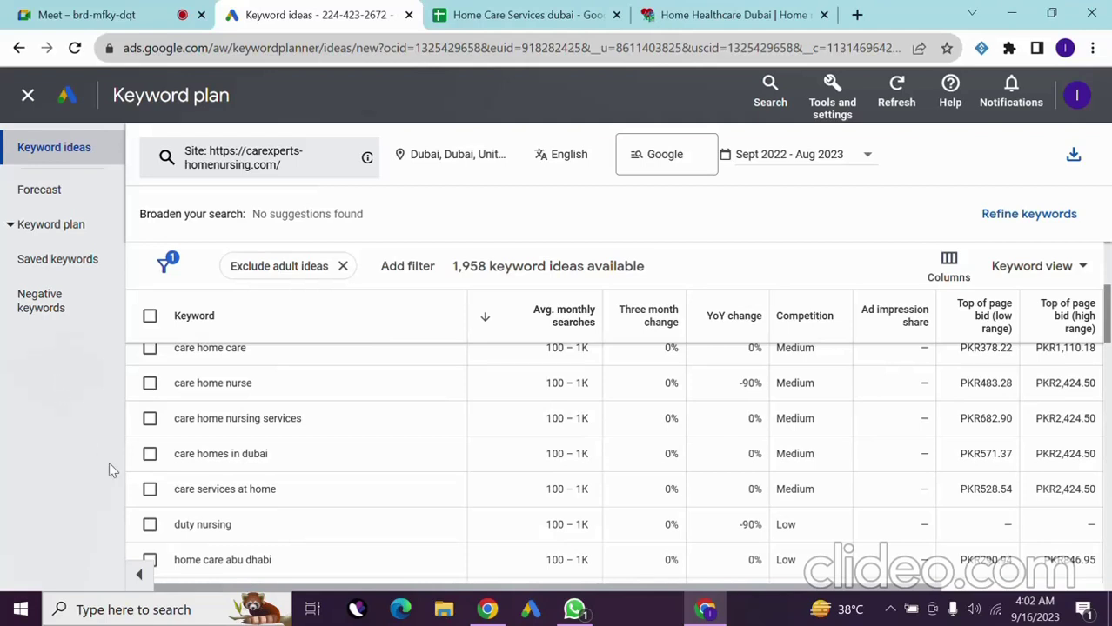
- Review the keyword ideas from "care services at home" to "home health care abu dhabi" for relevance to the Dubai service
double_click(225, 485)
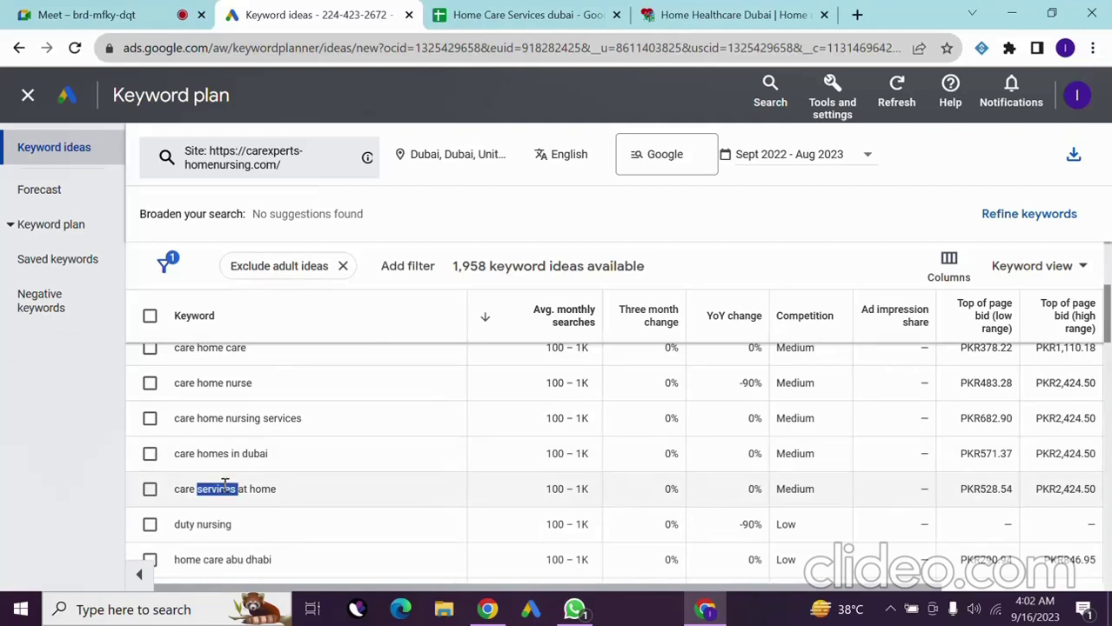
triple_click(225, 485)
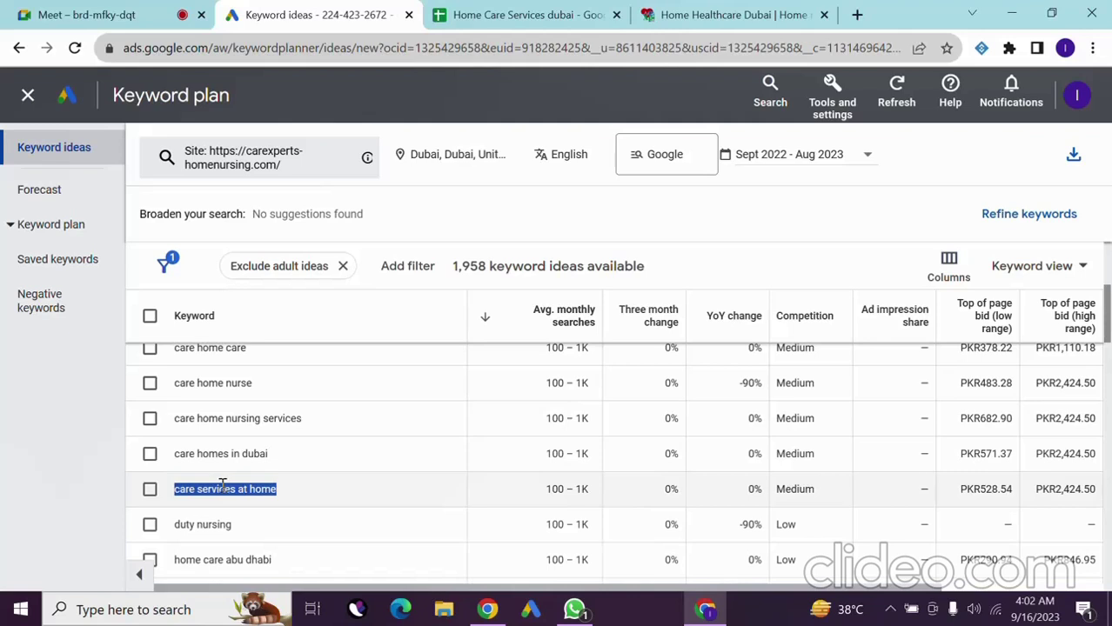
triple_click(220, 485)
triple_click(220, 484)
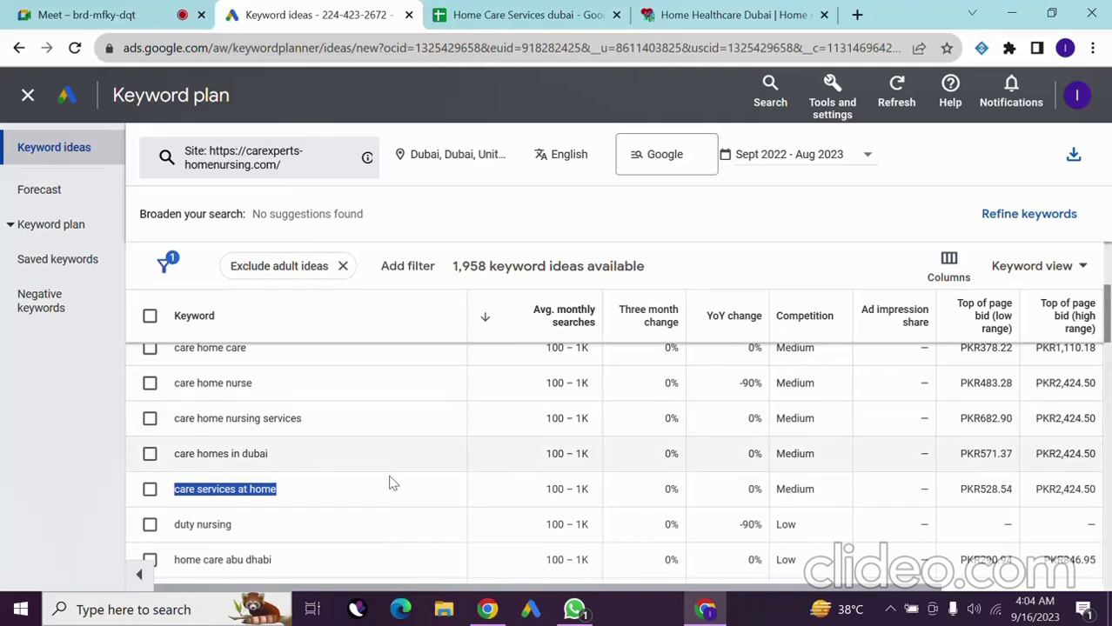
scroll(383, 504, "down", 3)
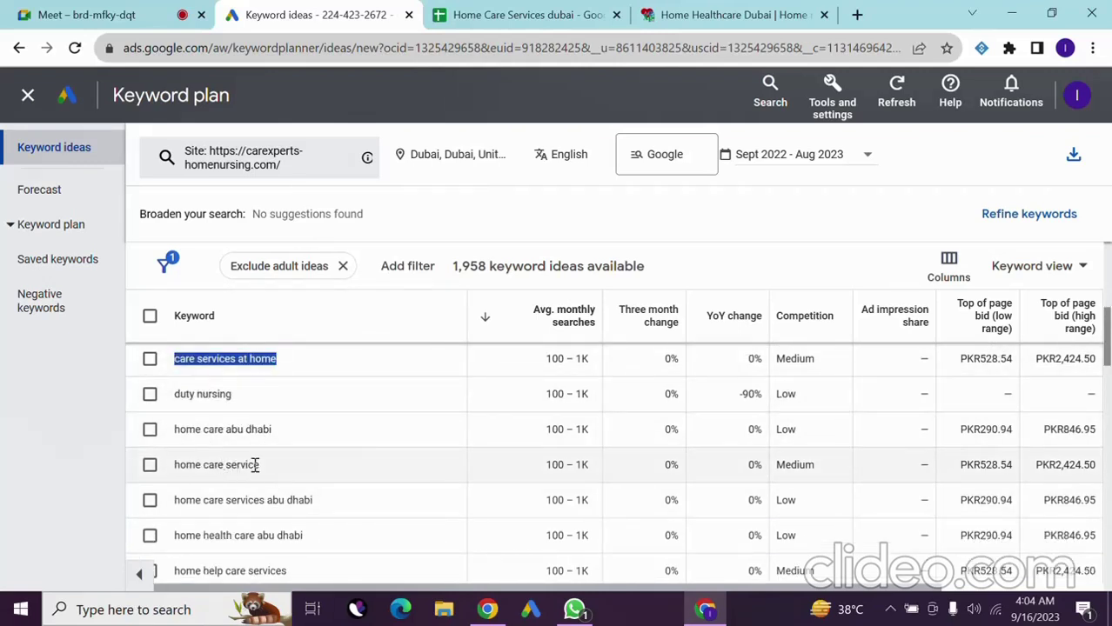
scroll(291, 475, "up", 2)
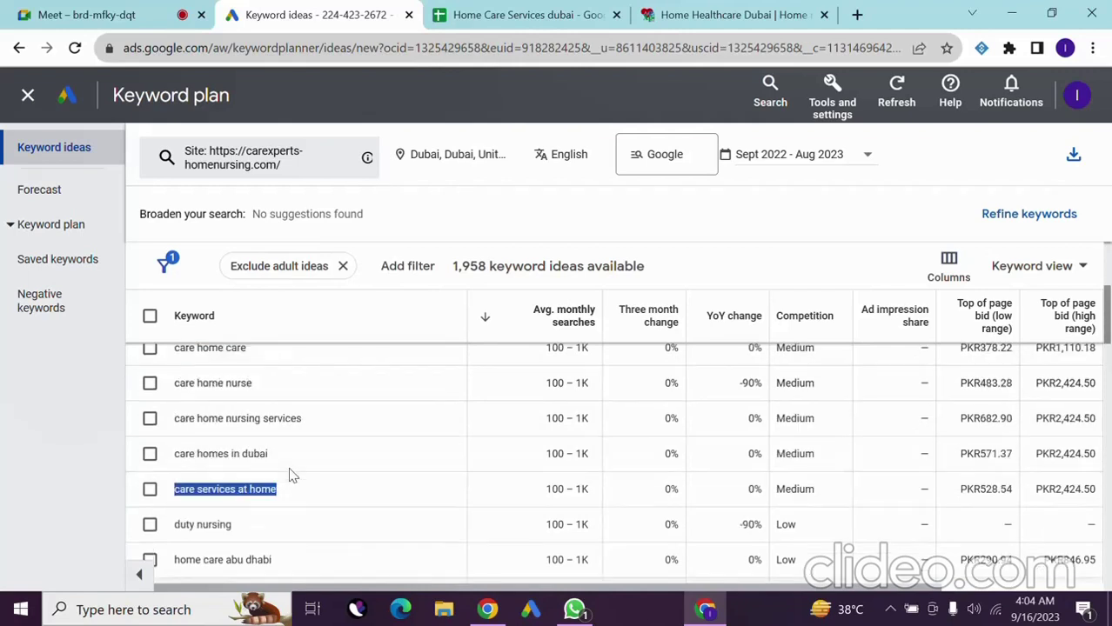
scroll(291, 483, "down", 2)
left_click(215, 435)
triple_click(215, 435)
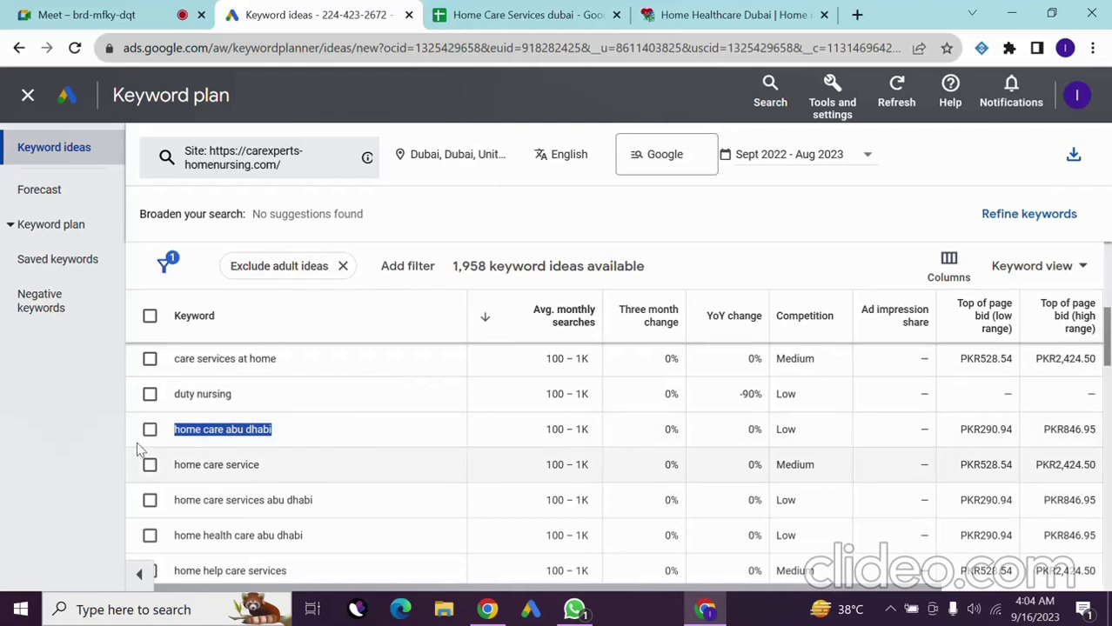
left_click(228, 465)
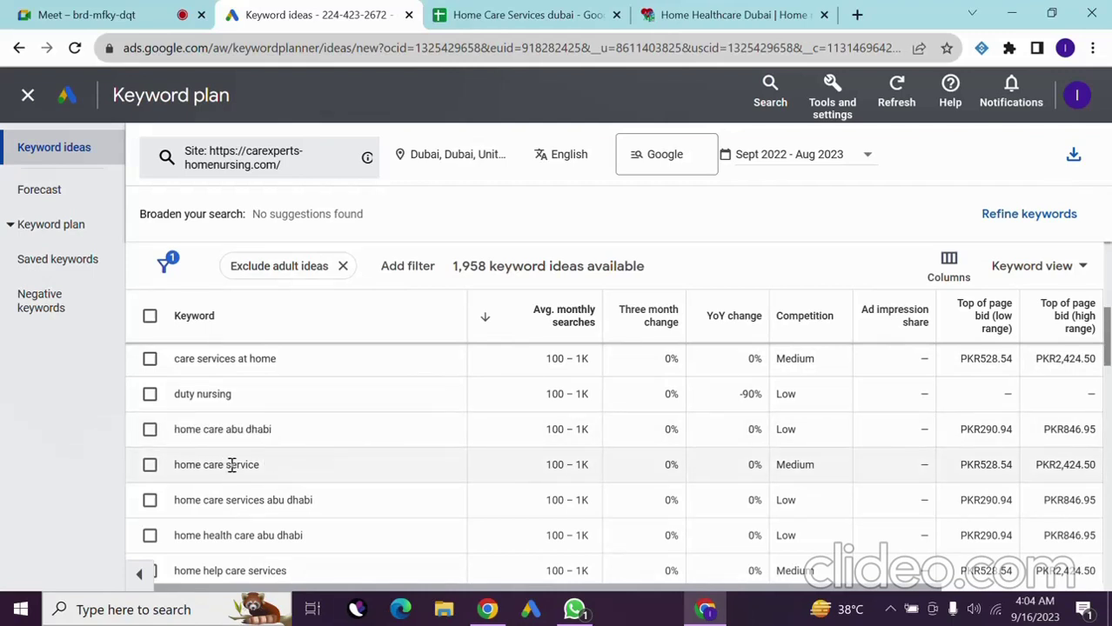
triple_click(230, 465)
left_click(232, 467)
triple_click(228, 463)
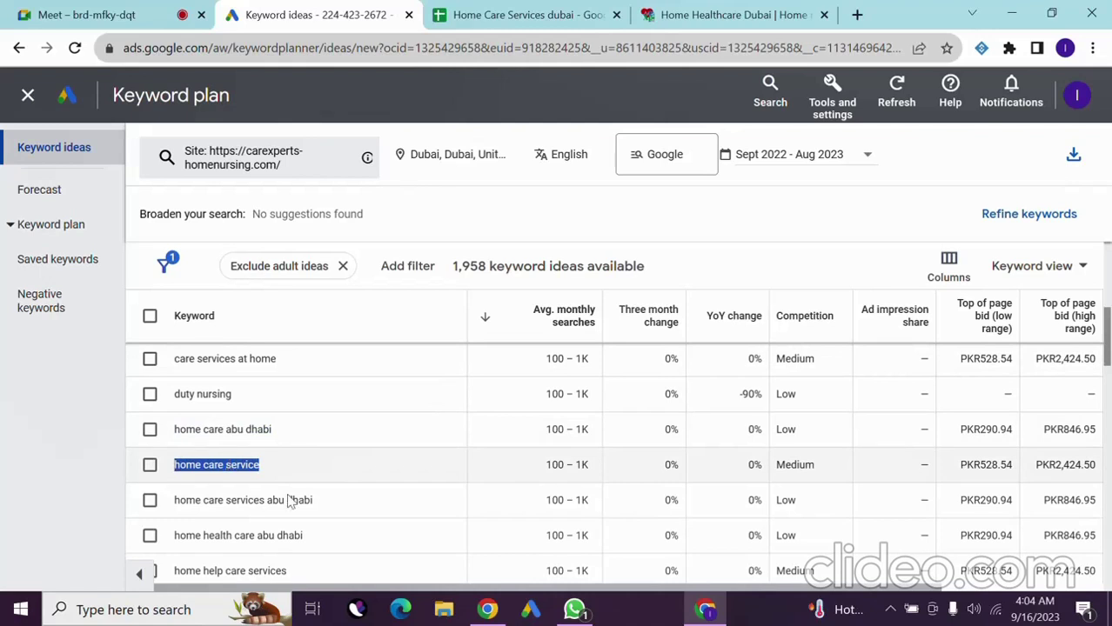
triple_click(259, 498)
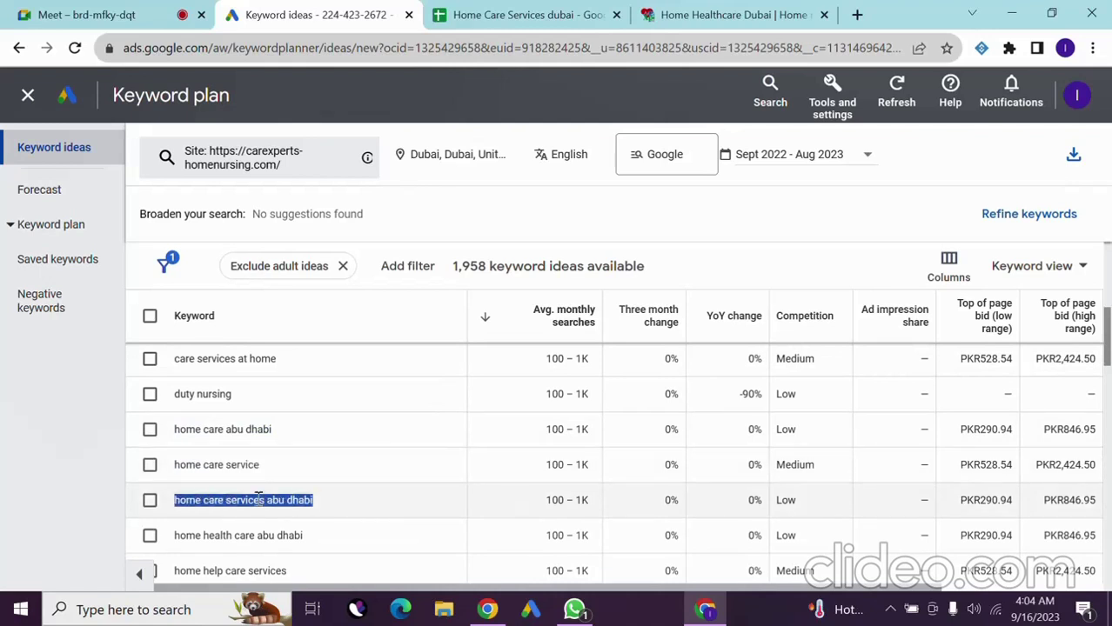
double_click(258, 499)
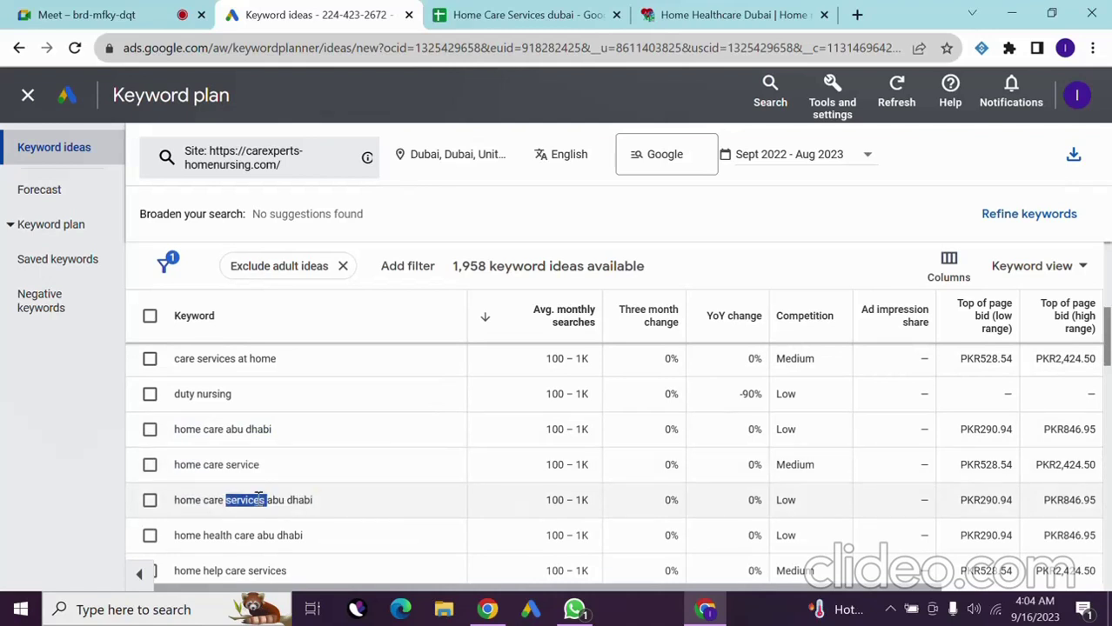
double_click(264, 535)
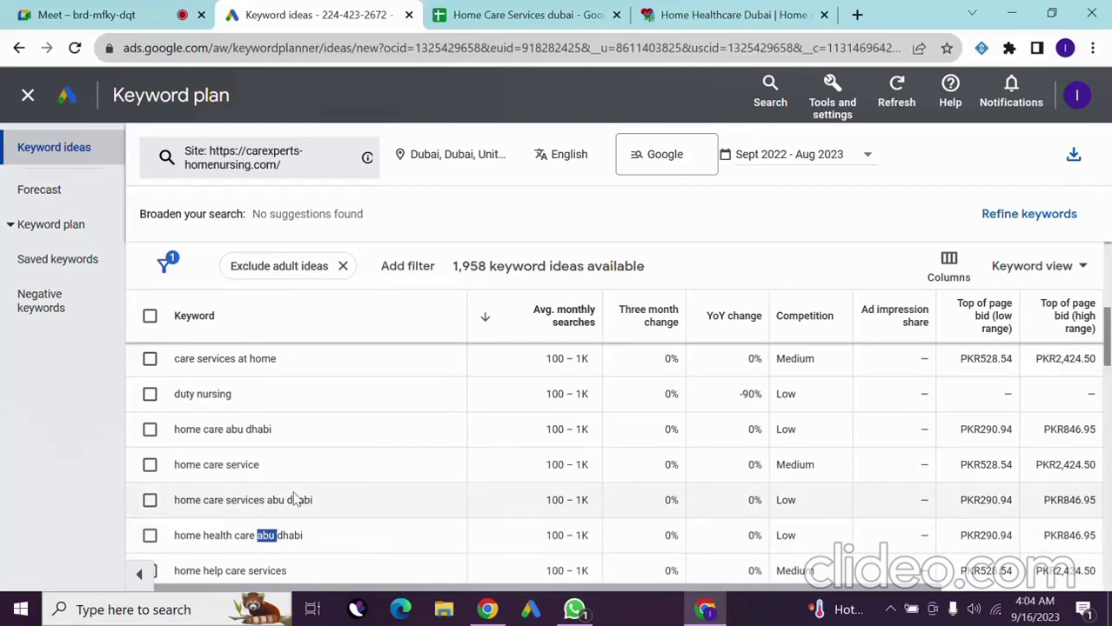
- Review the remaining 100 – 1K keyword ideas from "home help care services" to "nursing home nursing home"
scroll(292, 495, "down", 2)
left_click(232, 444)
triple_click(232, 444)
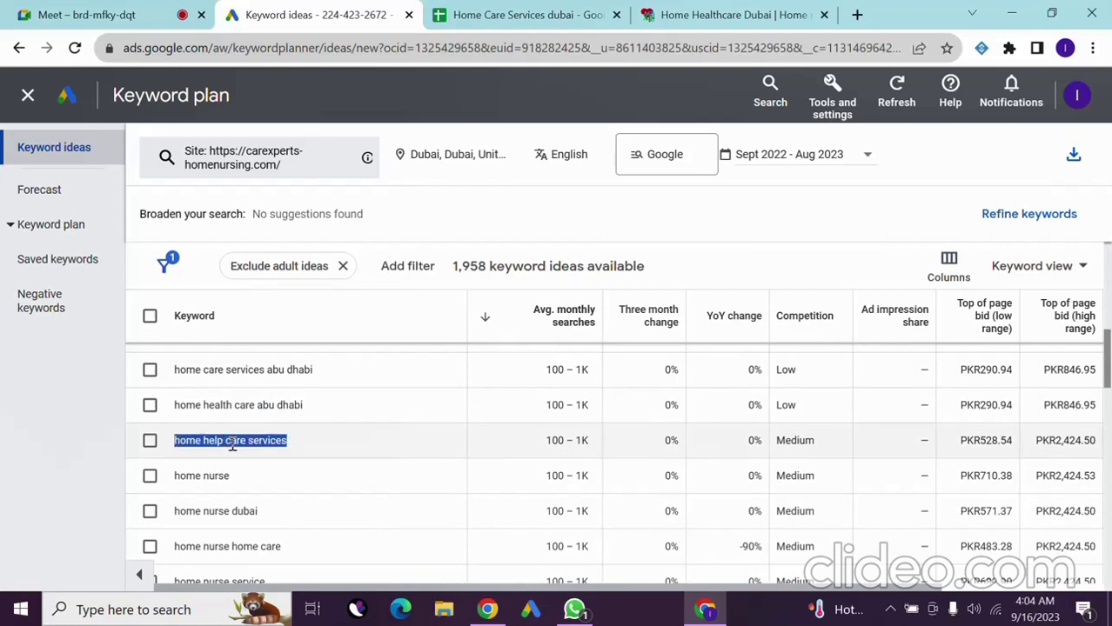
triple_click(232, 513)
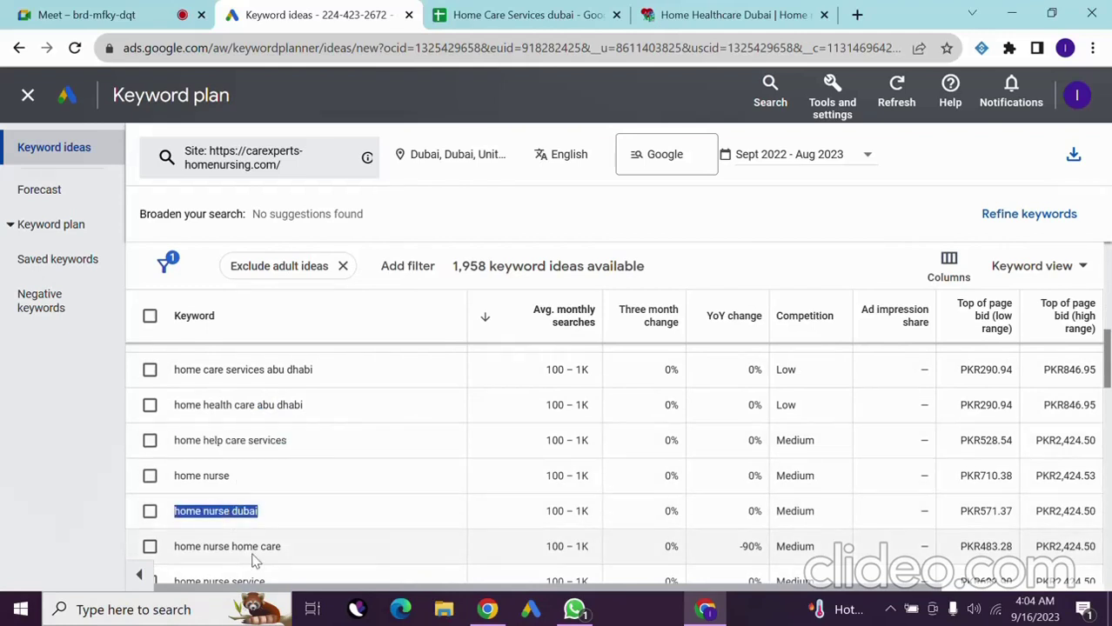
double_click(246, 548)
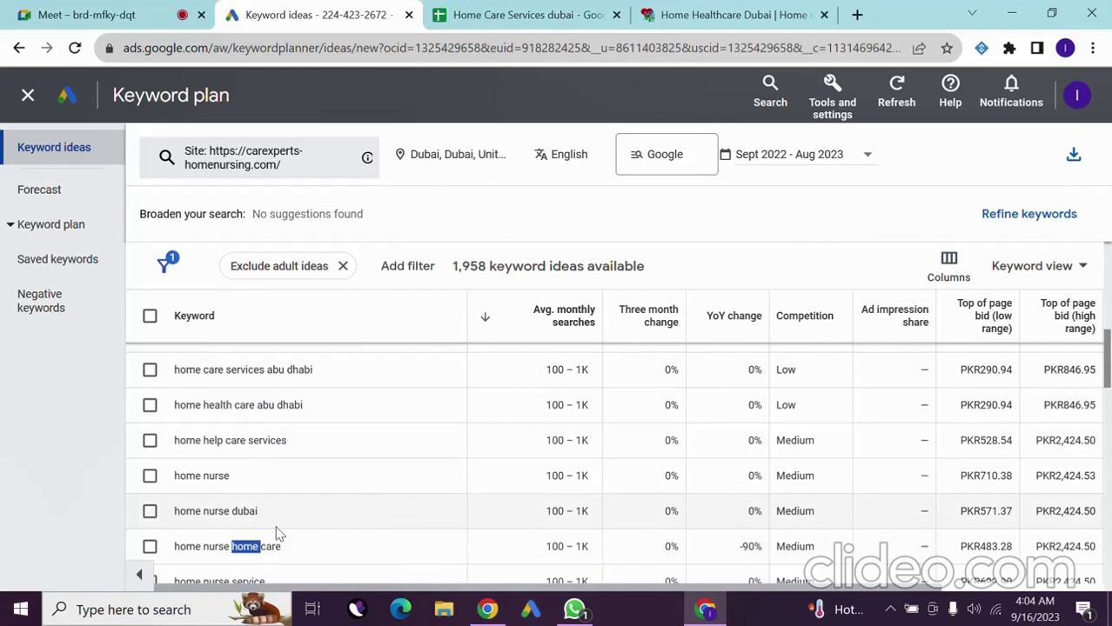
scroll(261, 514, "down", 2)
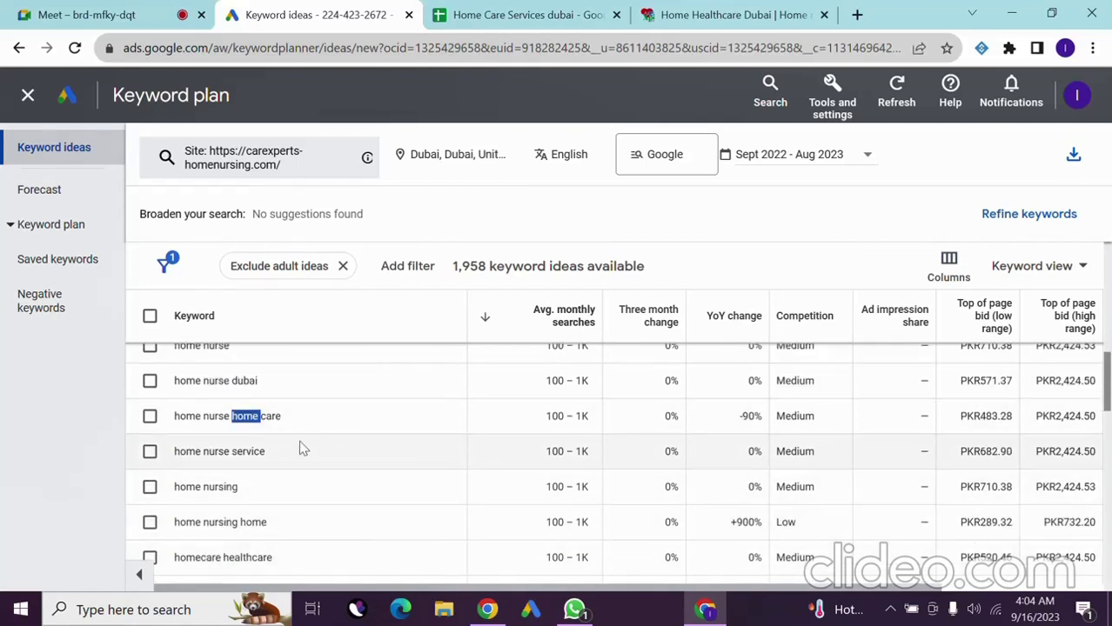
triple_click(227, 449)
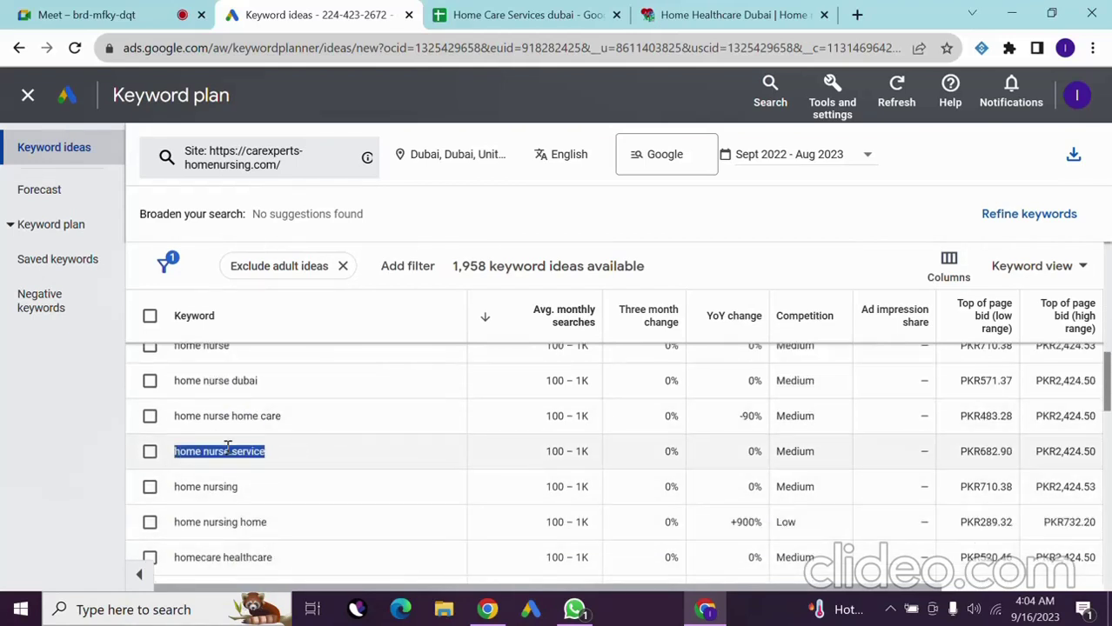
scroll(228, 447, "down", 2)
double_click(214, 431)
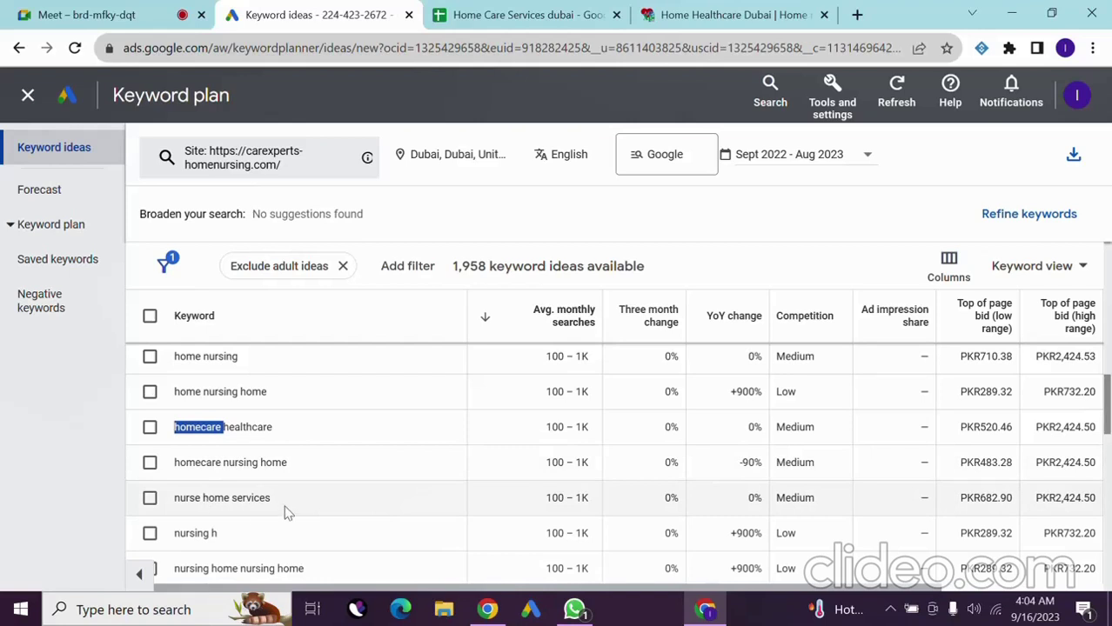
scroll(266, 502, "down", 3)
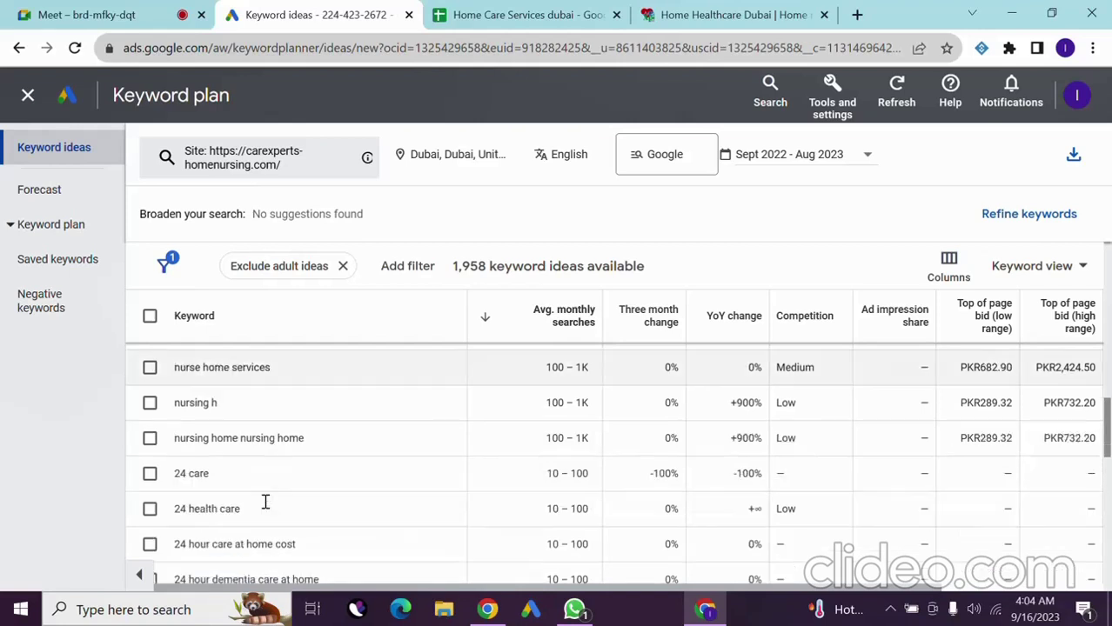
triple_click(249, 438)
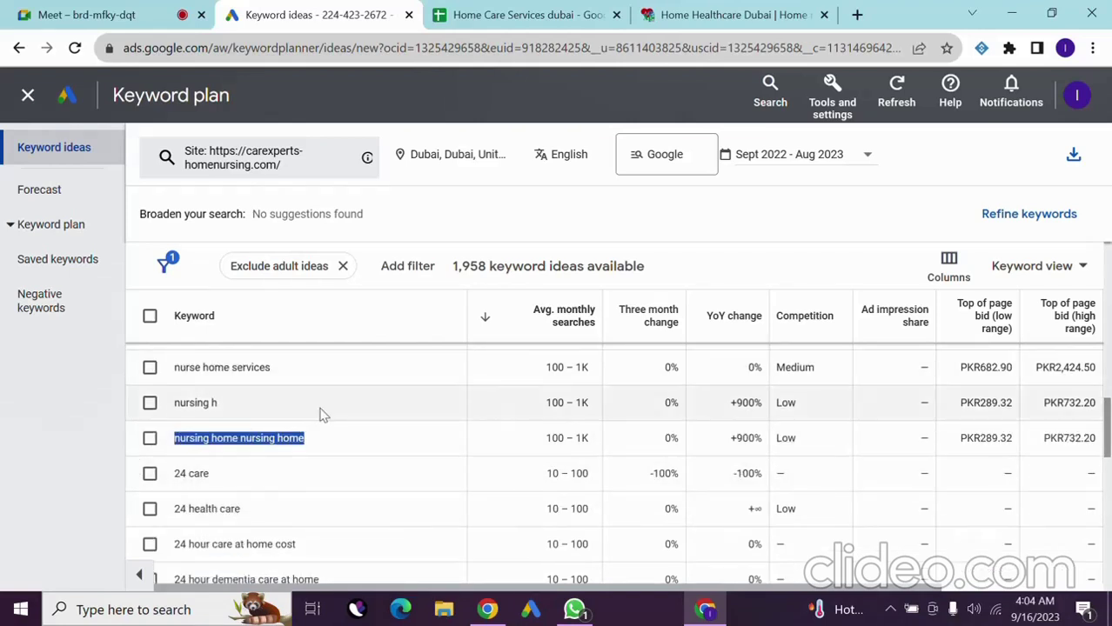
- Examine the wording of the keyword idea "nursing home nursing home", including its repeated word "nursing"
triple_click(256, 438)
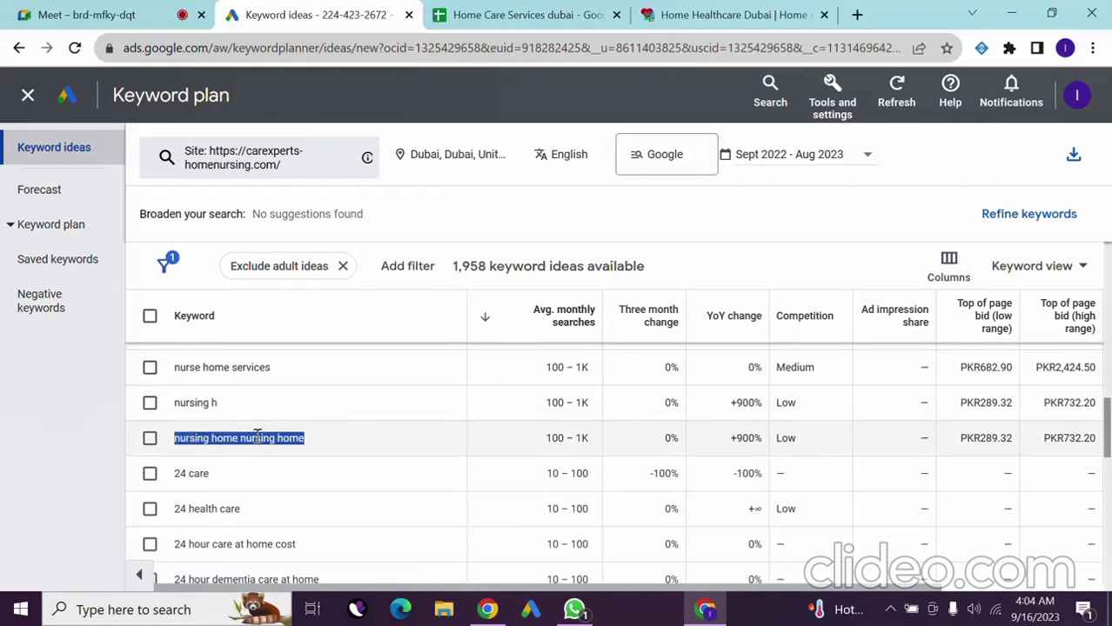
double_click(255, 439)
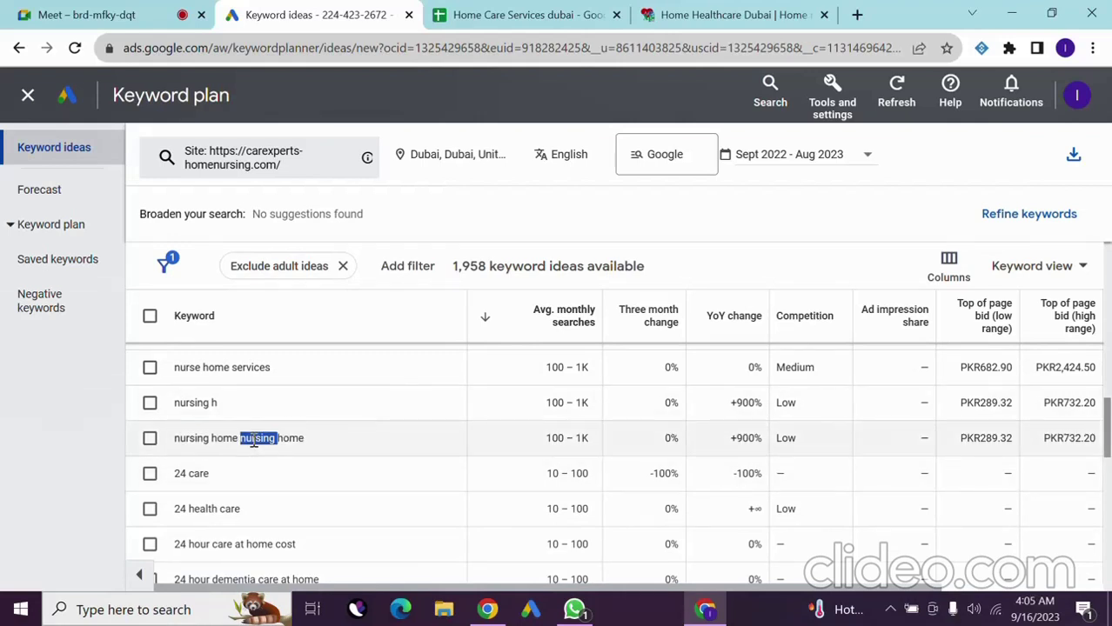
left_click(255, 439)
double_click(255, 440)
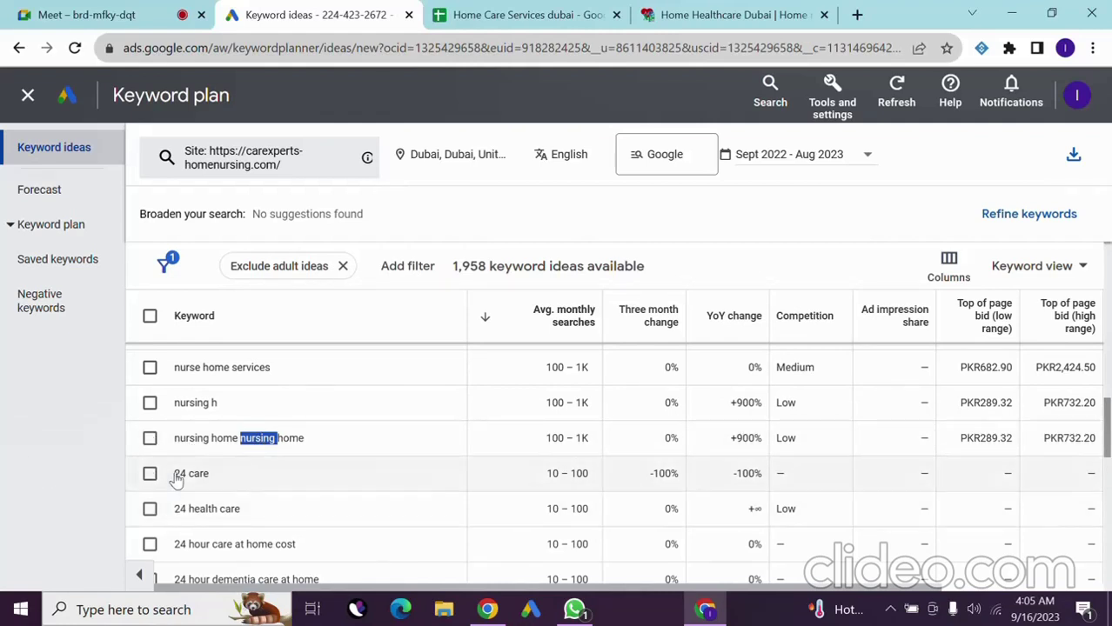
double_click(279, 439)
triple_click(278, 439)
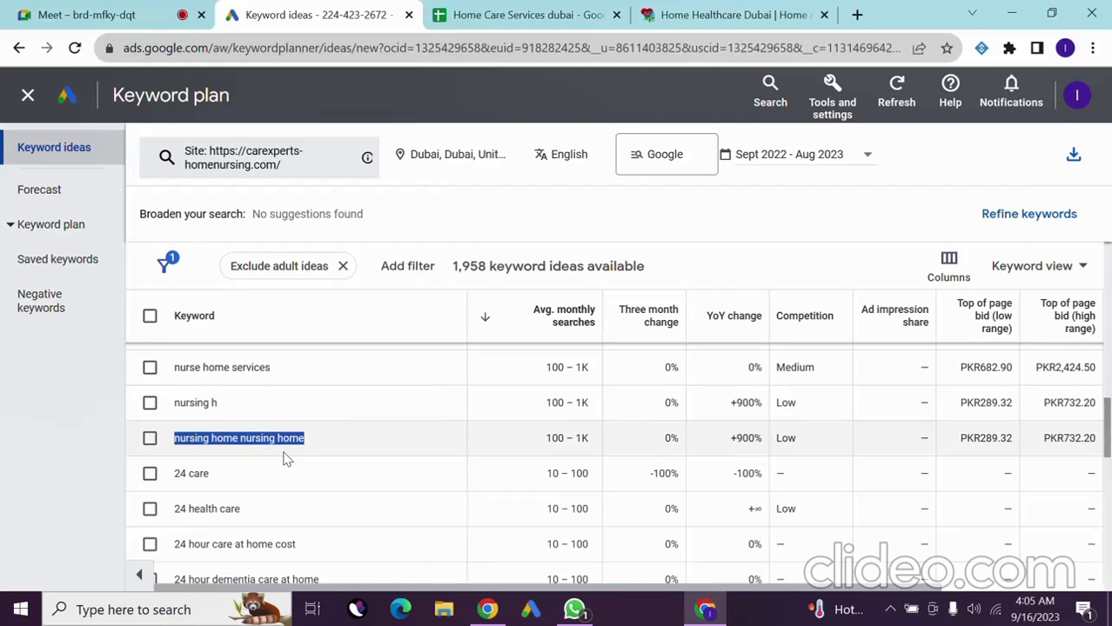
scroll(148, 513, "down", 2)
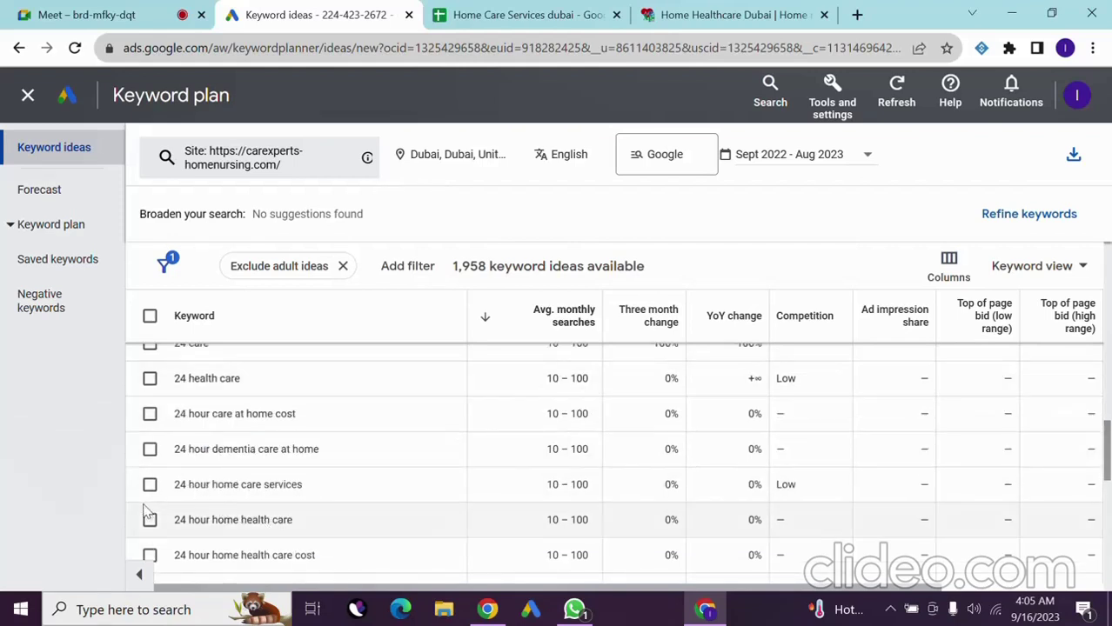
scroll(176, 435, "up", 2)
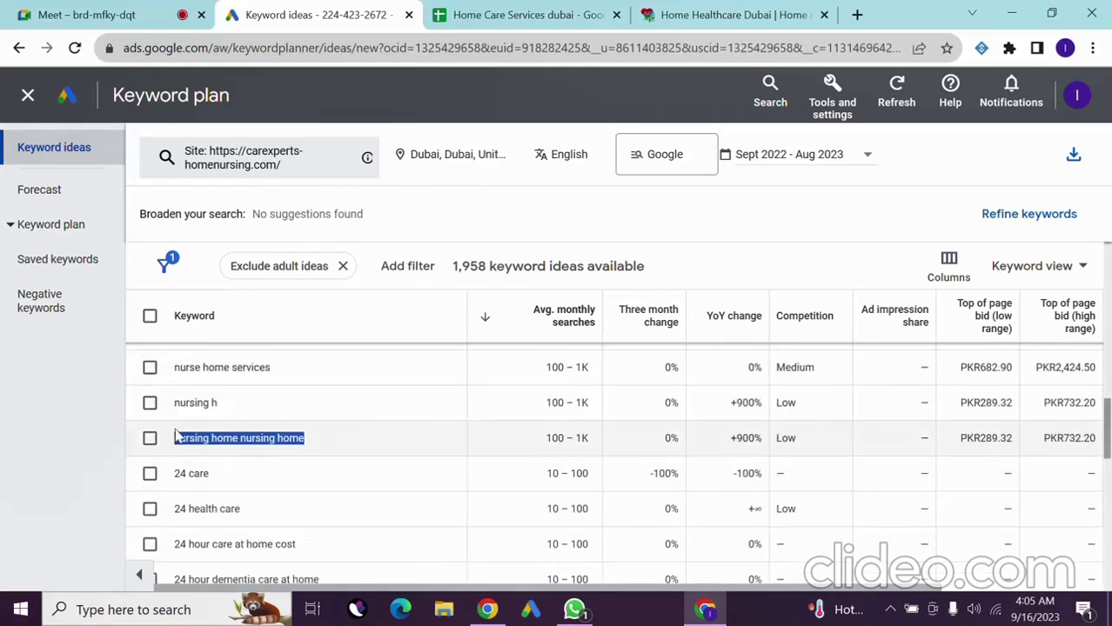
- Review the 10 – 100 keyword ideas "24 care", "24 health care" and "24 hour care at home cost" for relevance, checking the word "cost"
triple_click(181, 475)
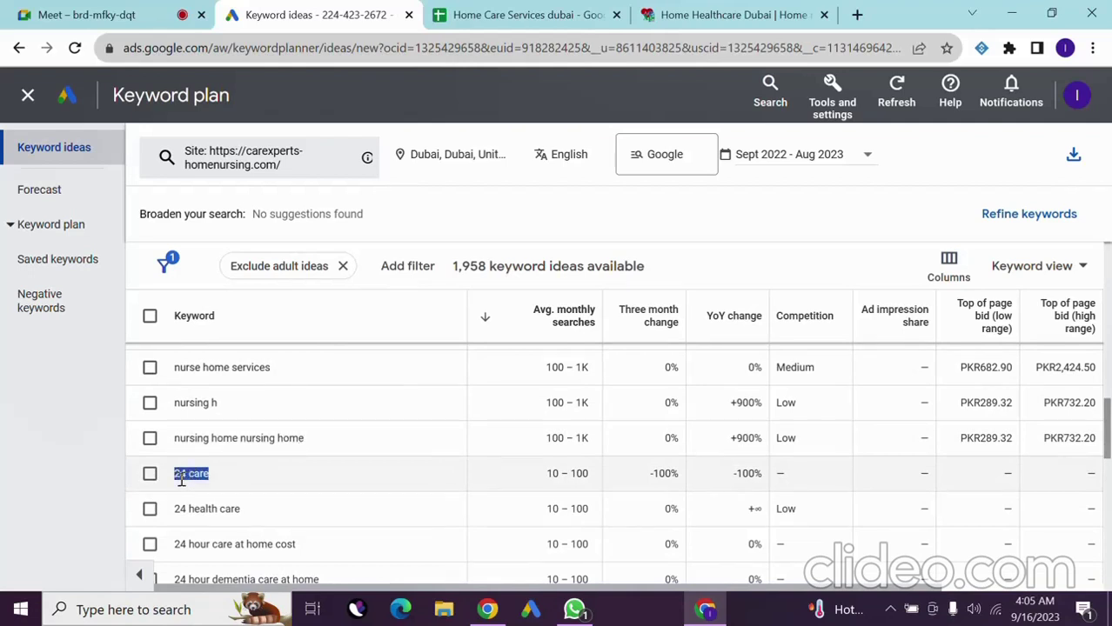
triple_click(221, 509)
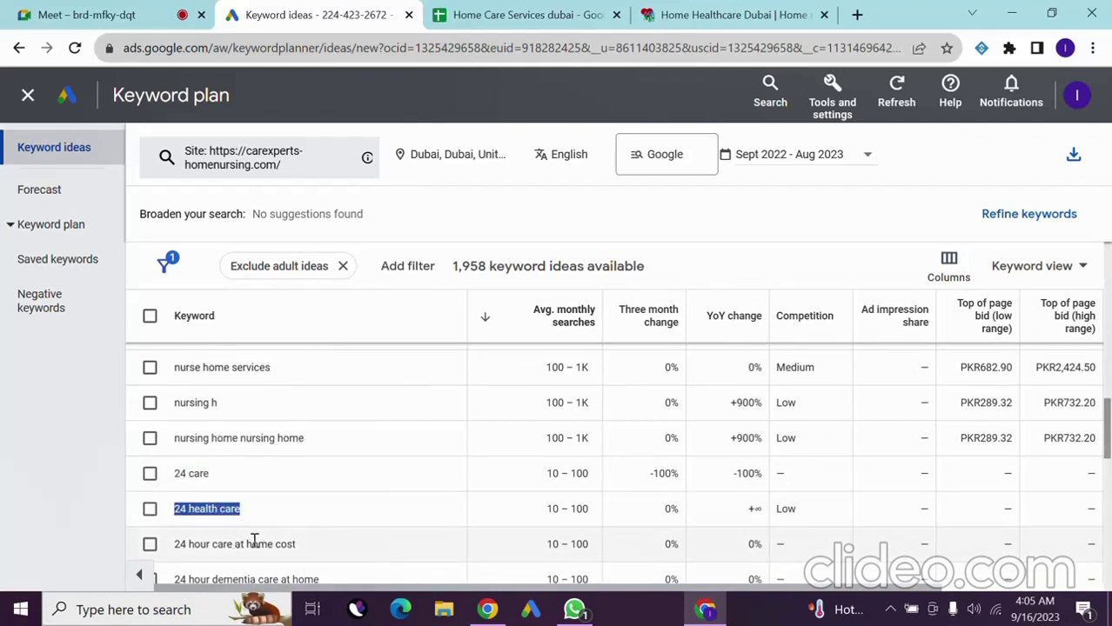
triple_click(221, 520)
left_click(237, 544)
triple_click(237, 543)
left_click(236, 544)
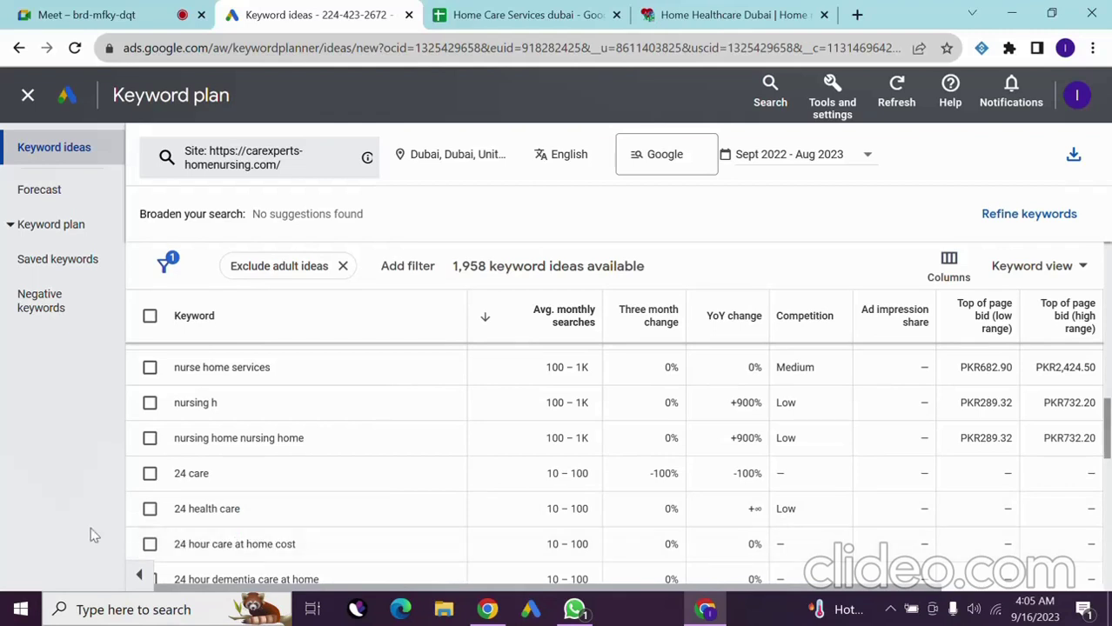
scroll(283, 544, "down", 2)
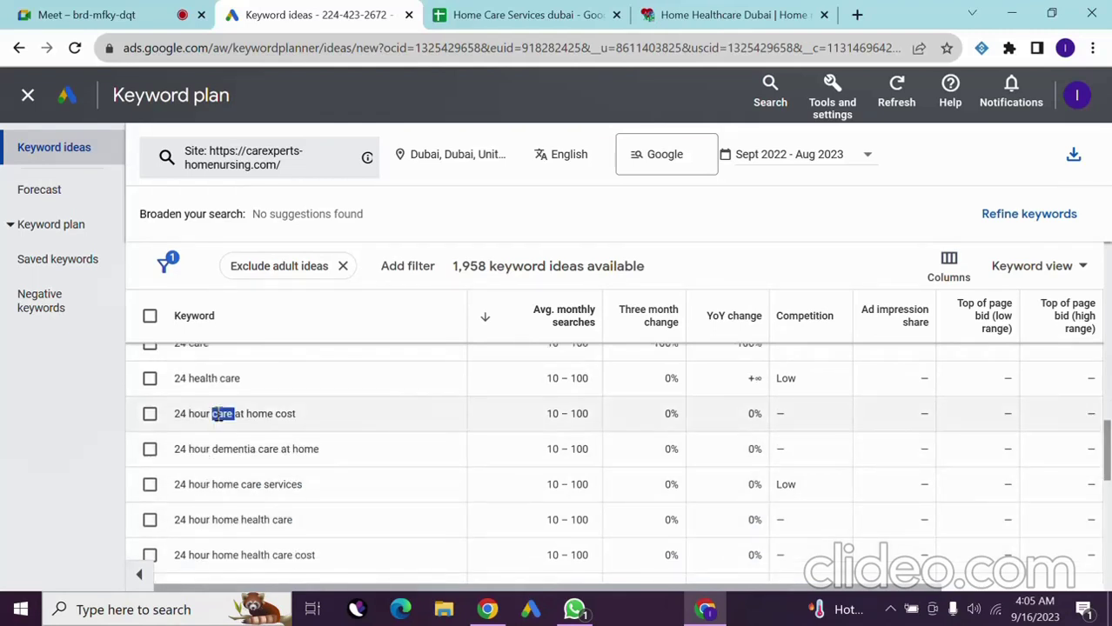
triple_click(218, 414)
triple_click(219, 414)
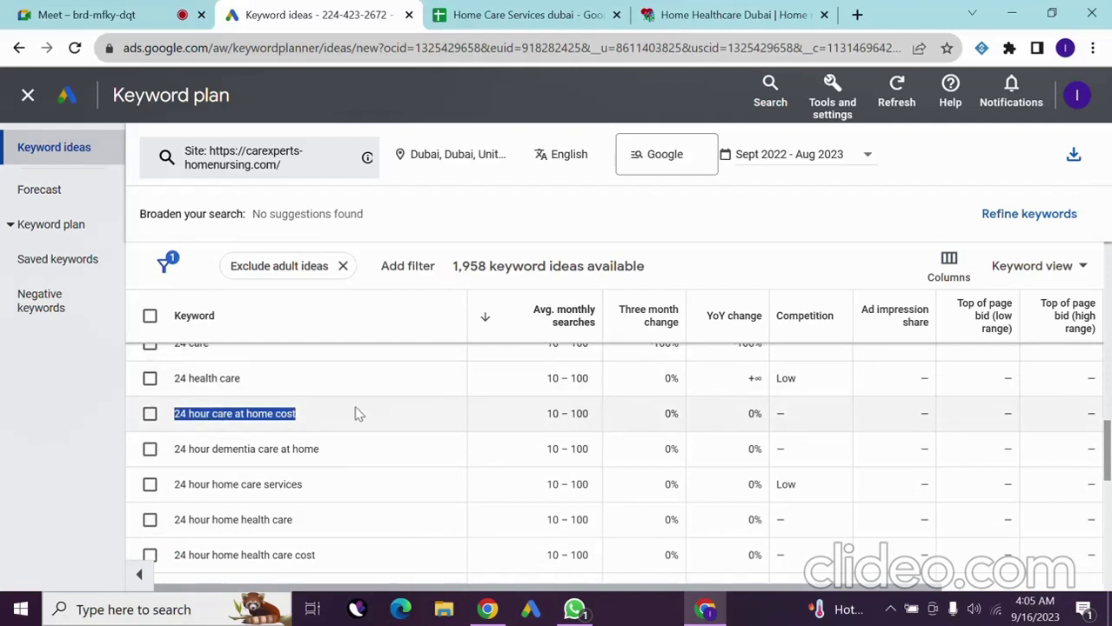
triple_click(266, 413)
triple_click(259, 415)
triple_click(258, 415)
double_click(280, 415)
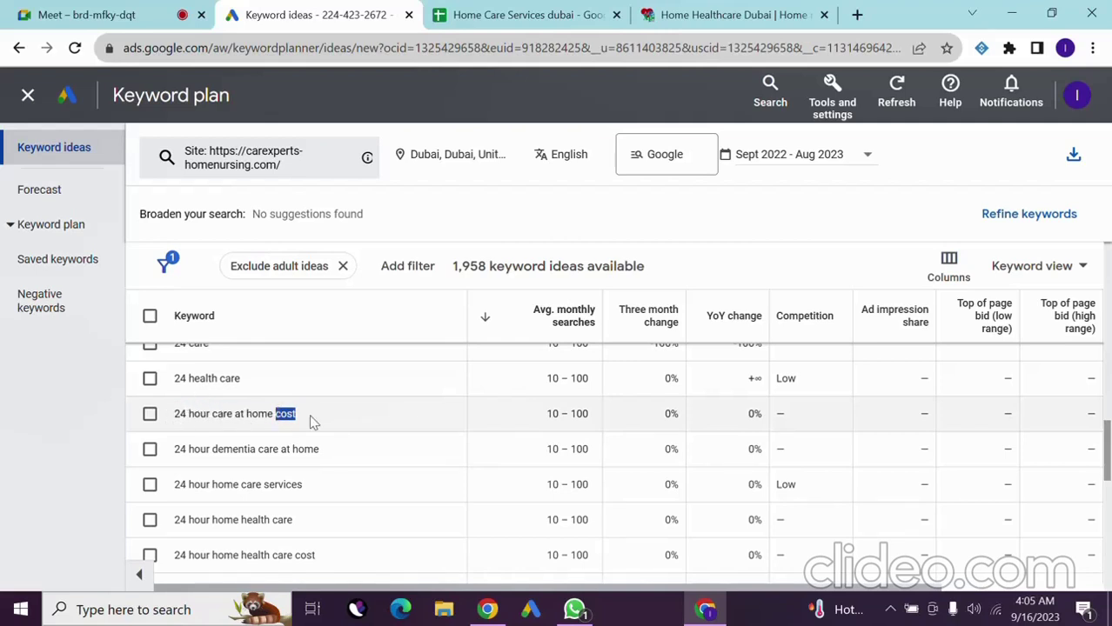
triple_click(275, 415)
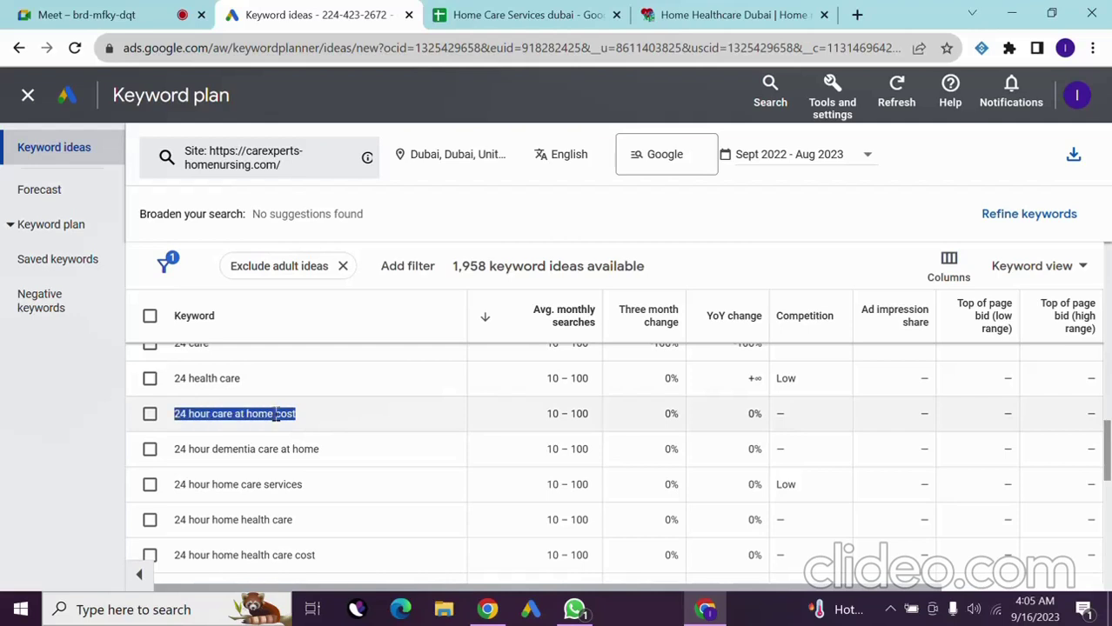
left_click(276, 414)
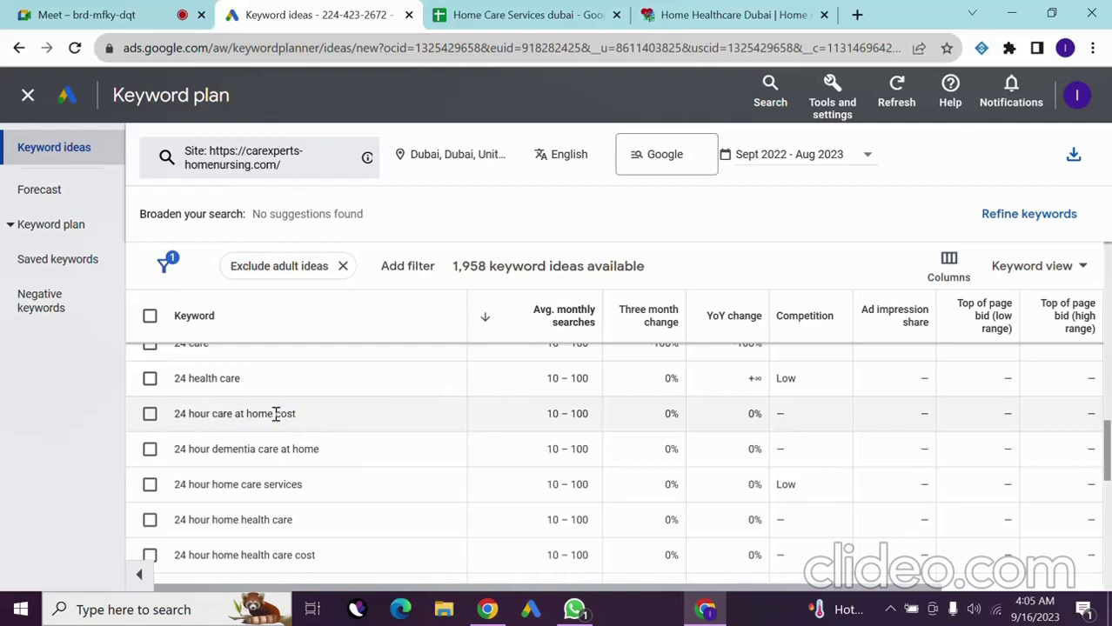
double_click(276, 415)
triple_click(276, 415)
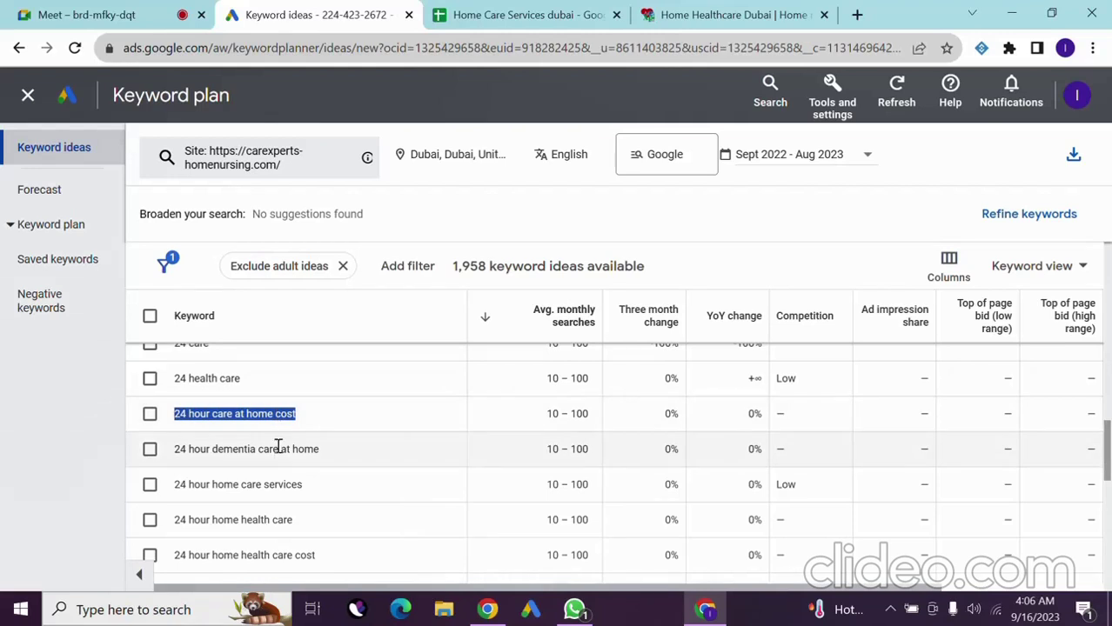
- Examine the keyword idea "24 hour dementia care at home", focusing on the word "dementia"
double_click(284, 449)
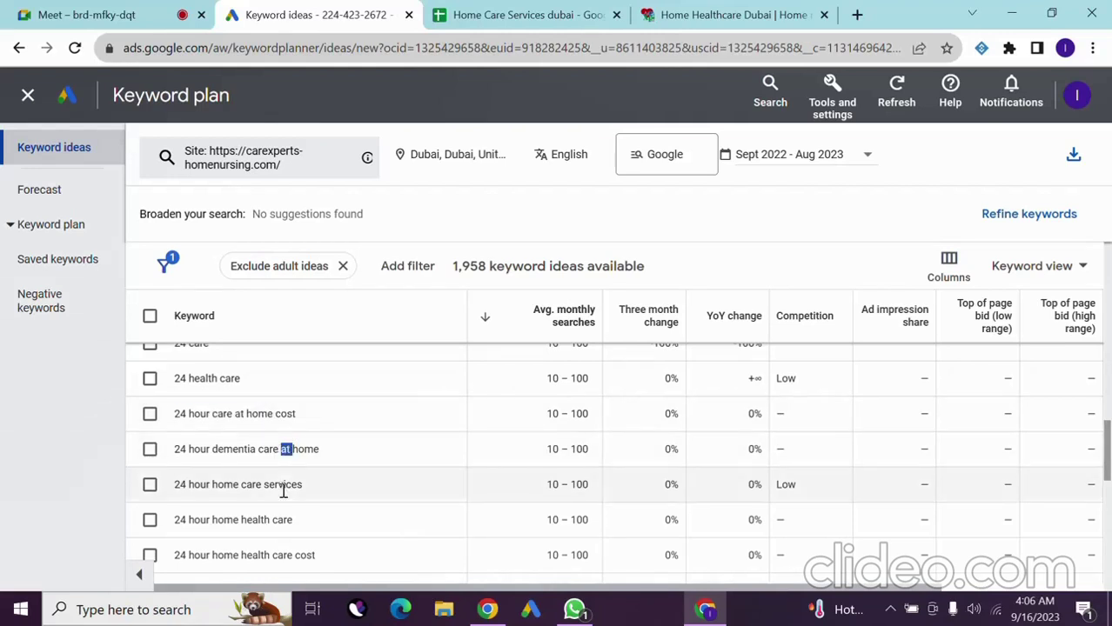
left_click(283, 483)
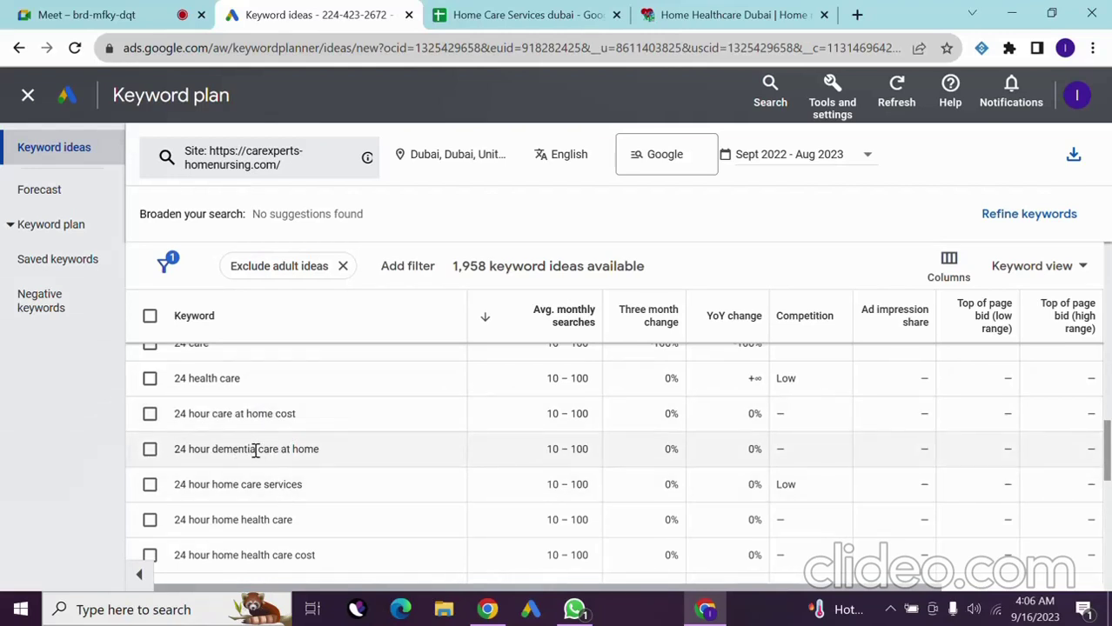
left_click_drag(256, 449, 213, 447)
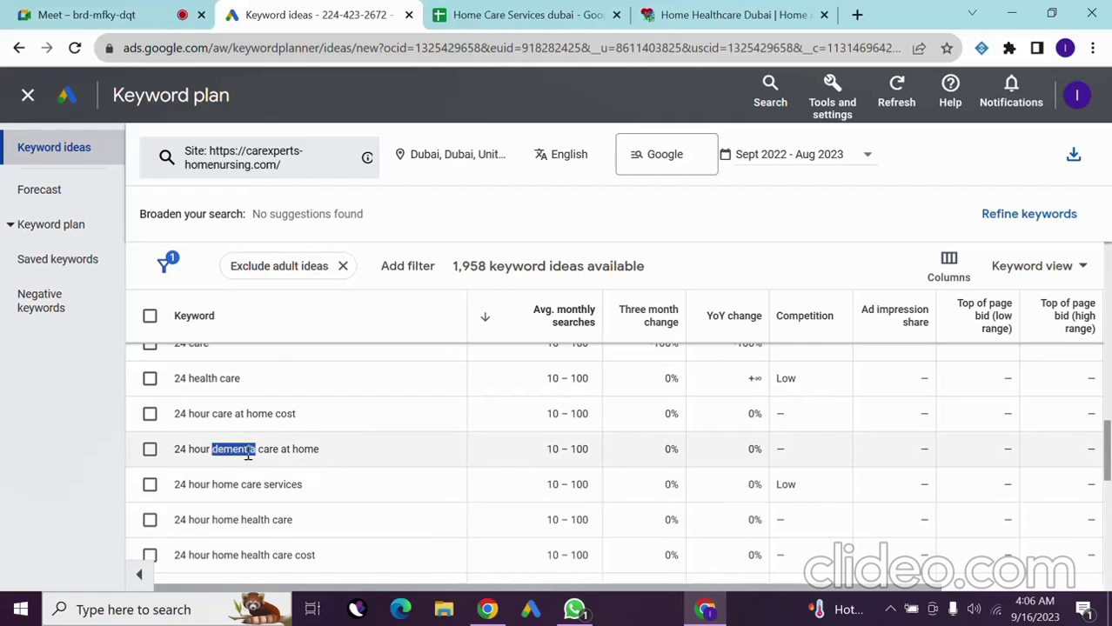
left_click(248, 452)
left_click_drag(254, 451, 218, 446)
triple_click(238, 447)
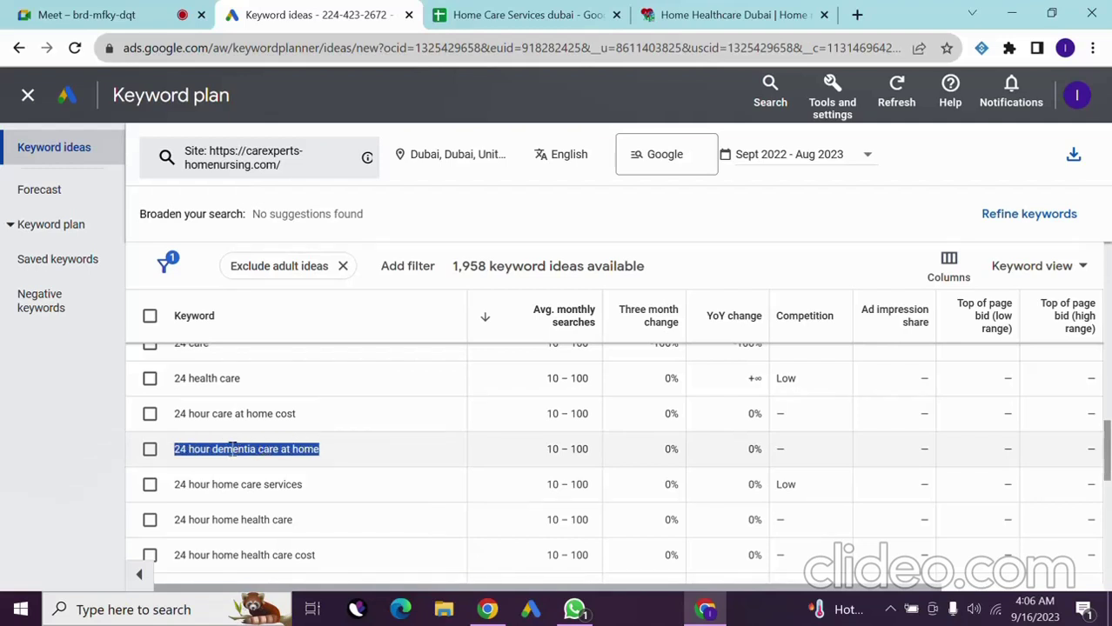
left_click(258, 447)
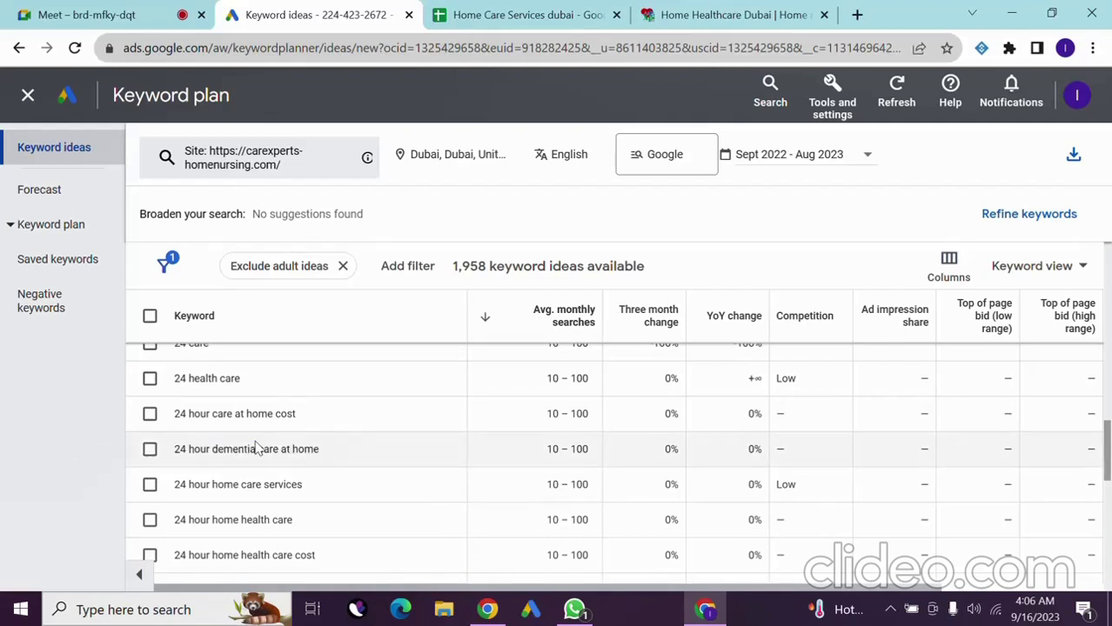
triple_click(243, 449)
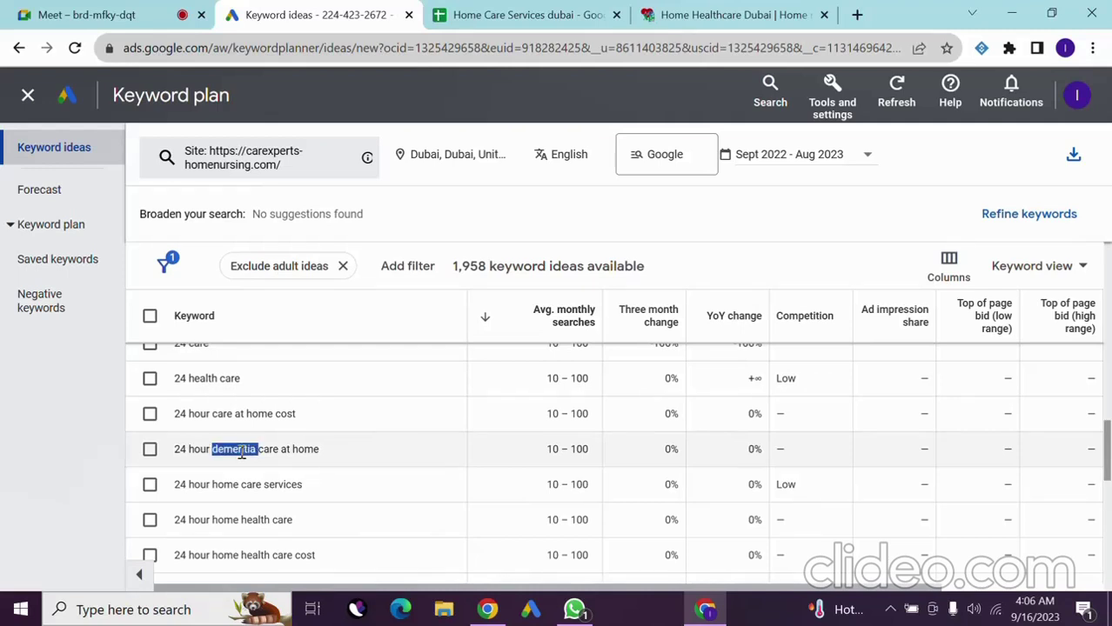
- Review the "24 hour home health care" keyword ideas, including the "cost" and "near me" variants
scroll(244, 450, "down", 3)
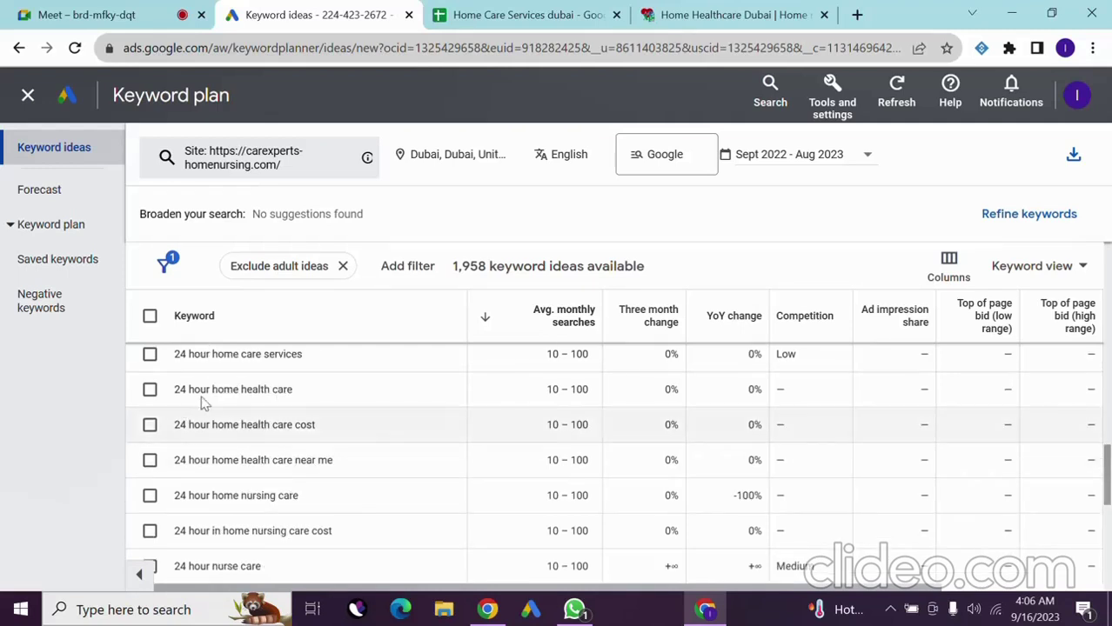
double_click(246, 391)
triple_click(246, 392)
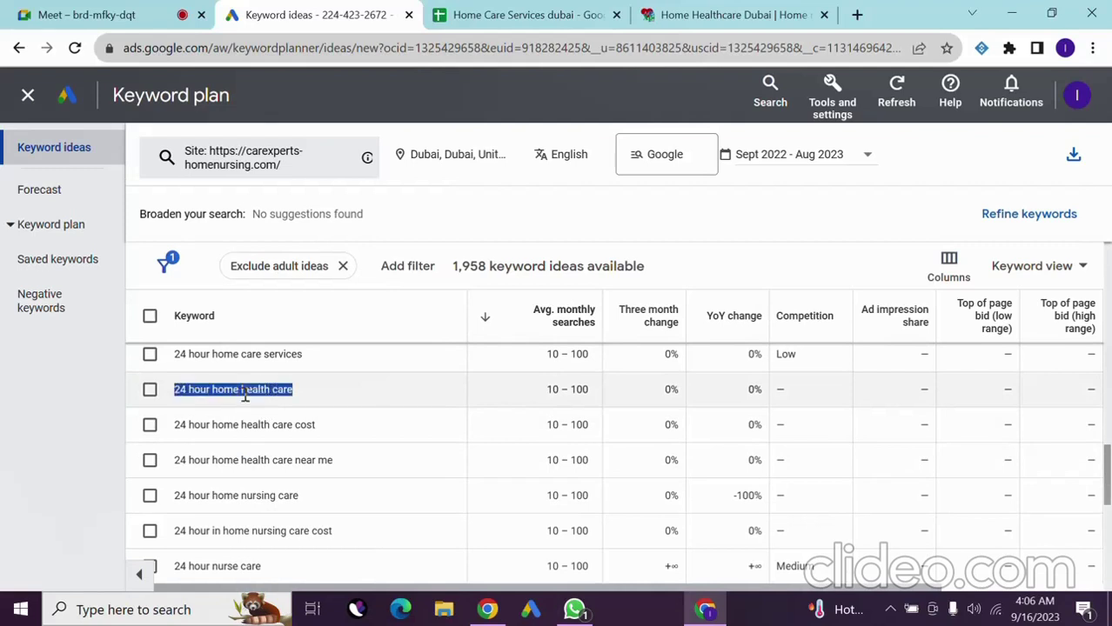
double_click(245, 426)
triple_click(245, 426)
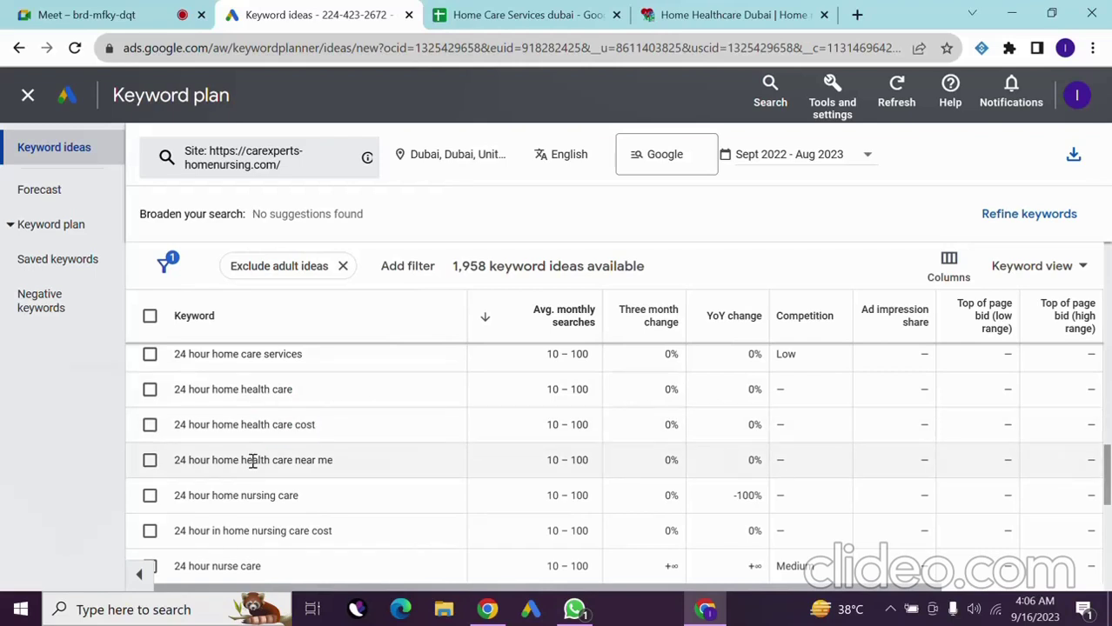
double_click(251, 461)
left_click(226, 454)
double_click(223, 460)
triple_click(225, 459)
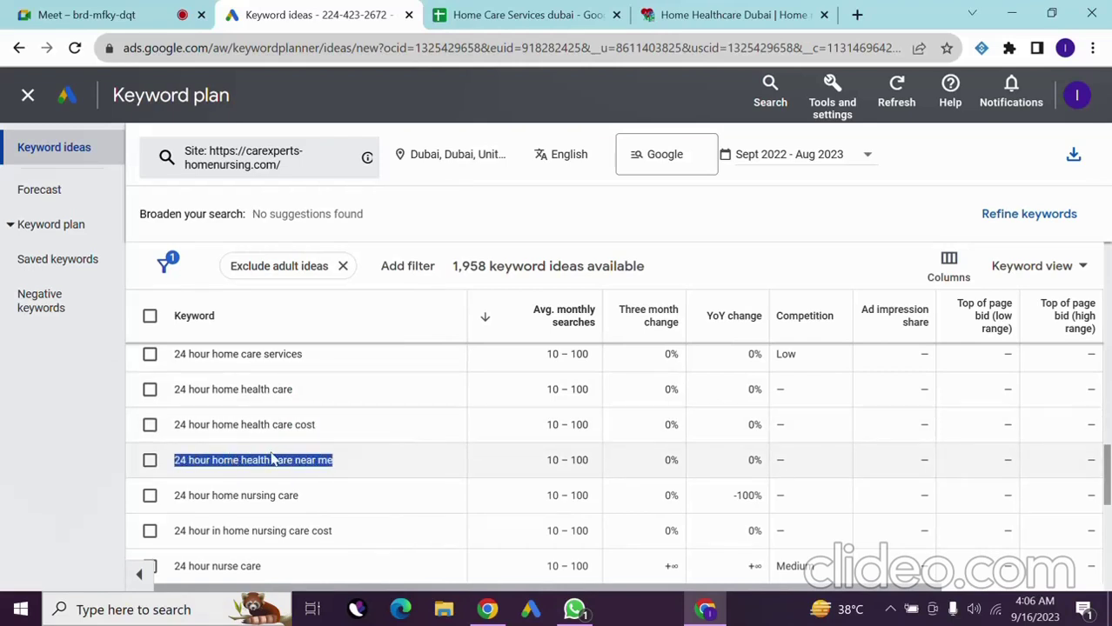
double_click(224, 461)
triple_click(223, 461)
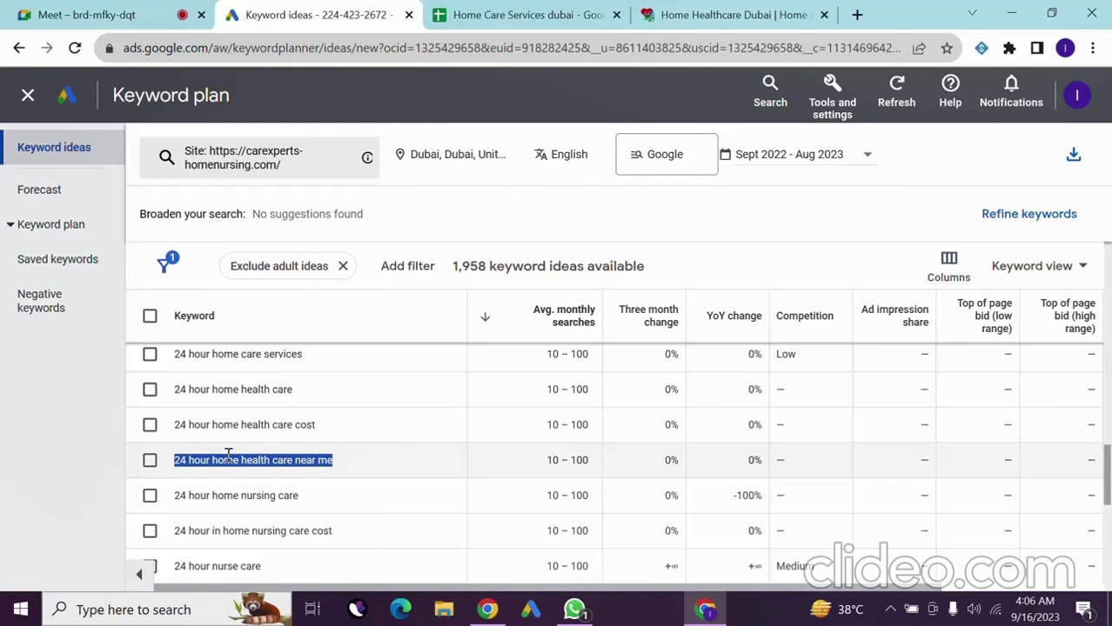
left_click(230, 456)
double_click(233, 457)
left_click(235, 468)
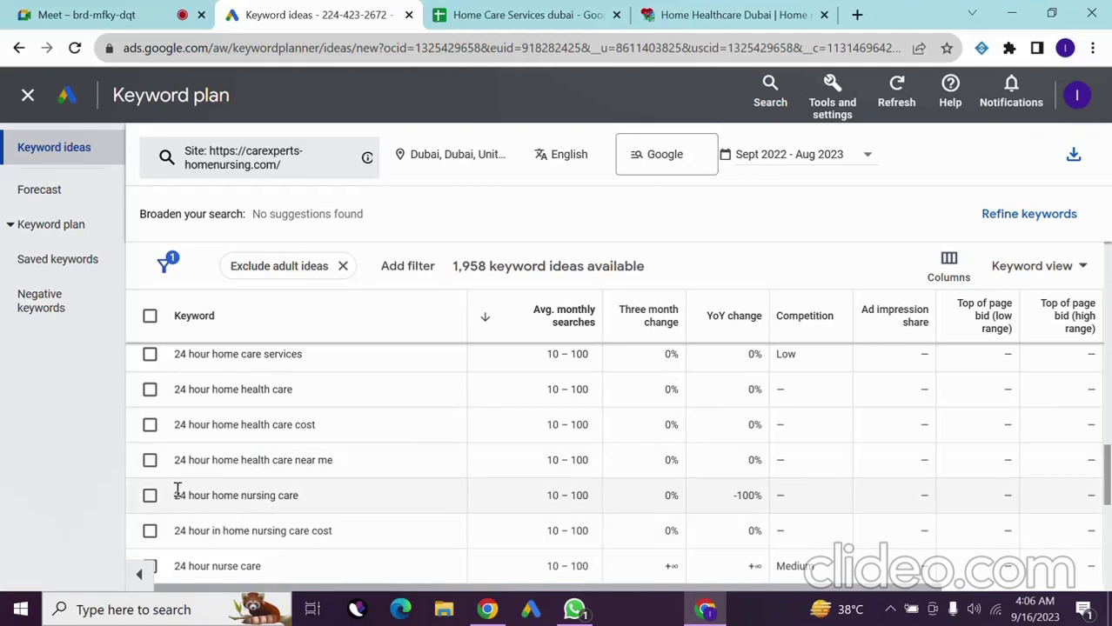
- Review the keyword ideas from "24 hour home nursing care" through "24 hour skilled nursing at home" to "24 hours home nursing services"
triple_click(274, 495)
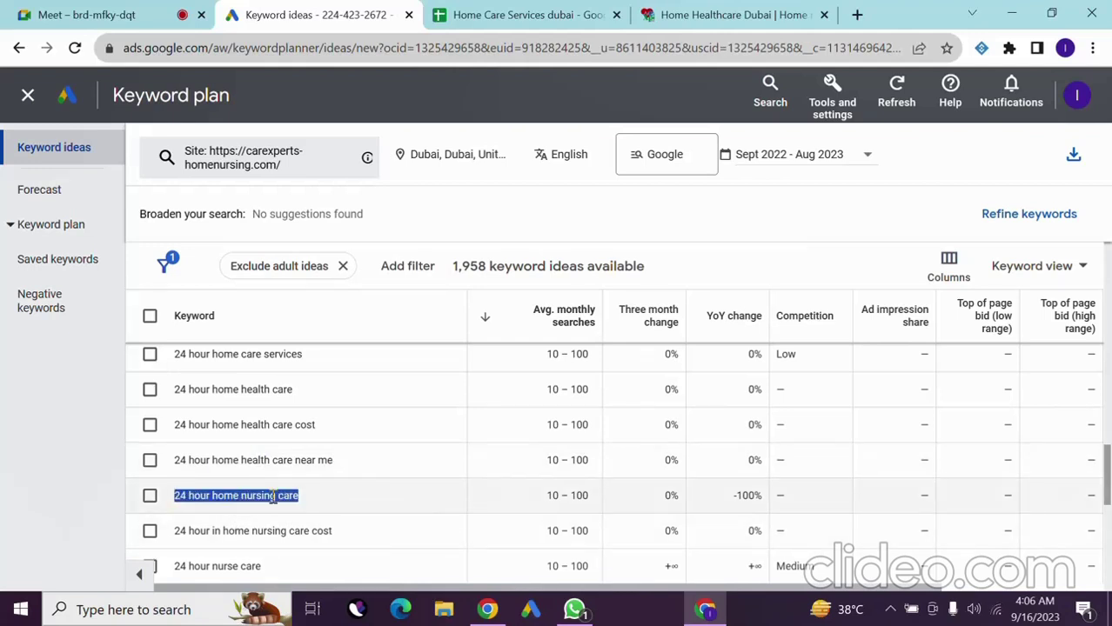
scroll(352, 532, "down", 2)
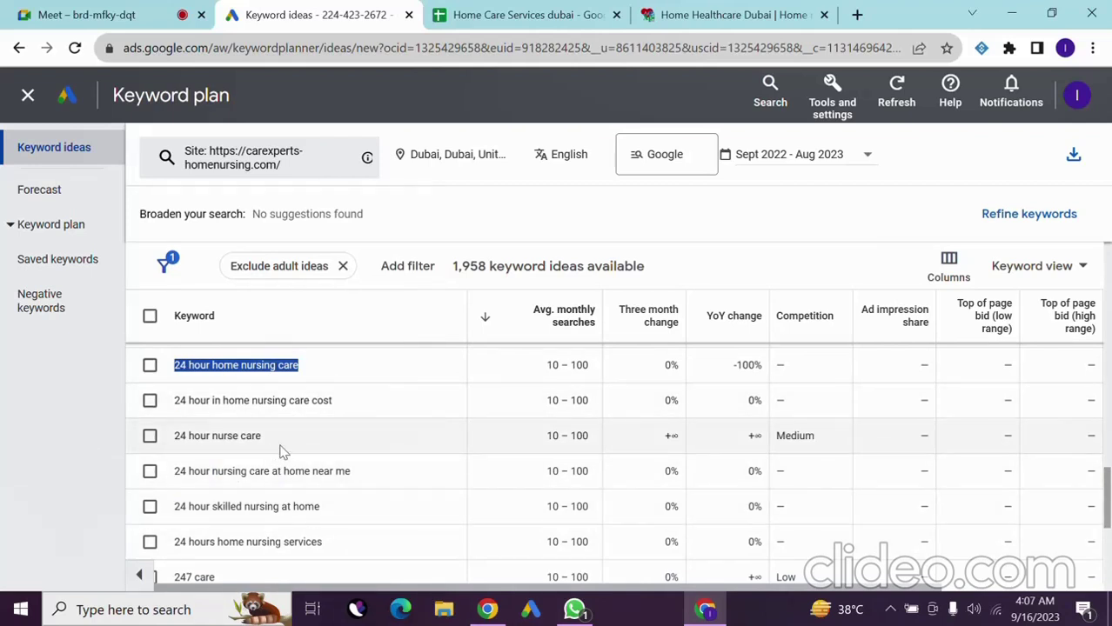
triple_click(255, 506)
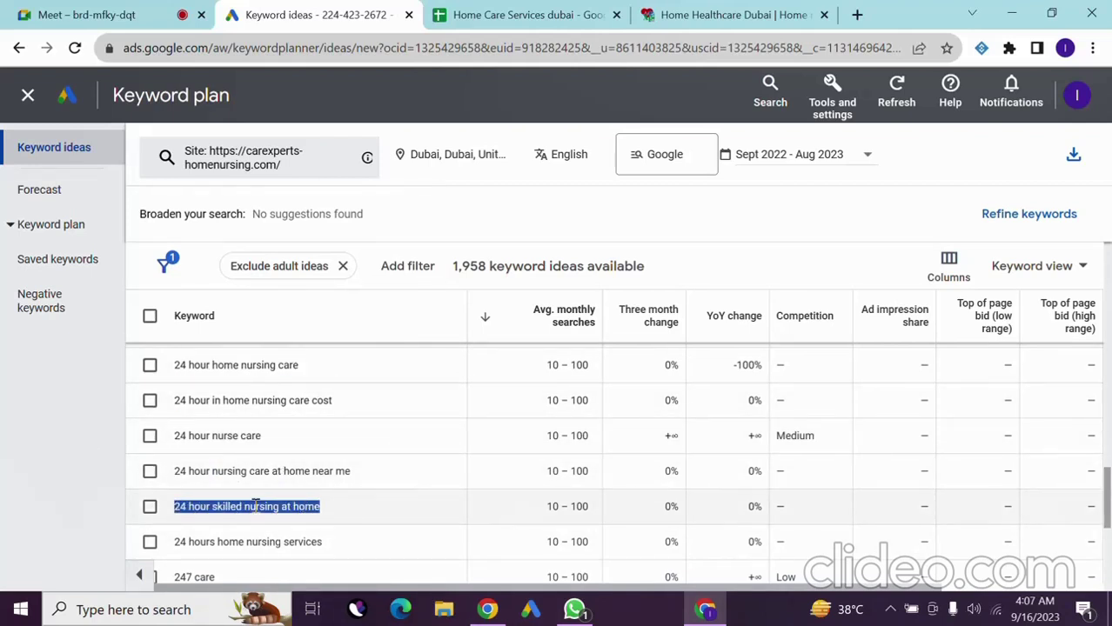
left_click(255, 506)
triple_click(255, 506)
left_click(255, 507)
triple_click(255, 506)
triple_click(255, 506)
scroll(254, 506, "down", 2)
triple_click(302, 413)
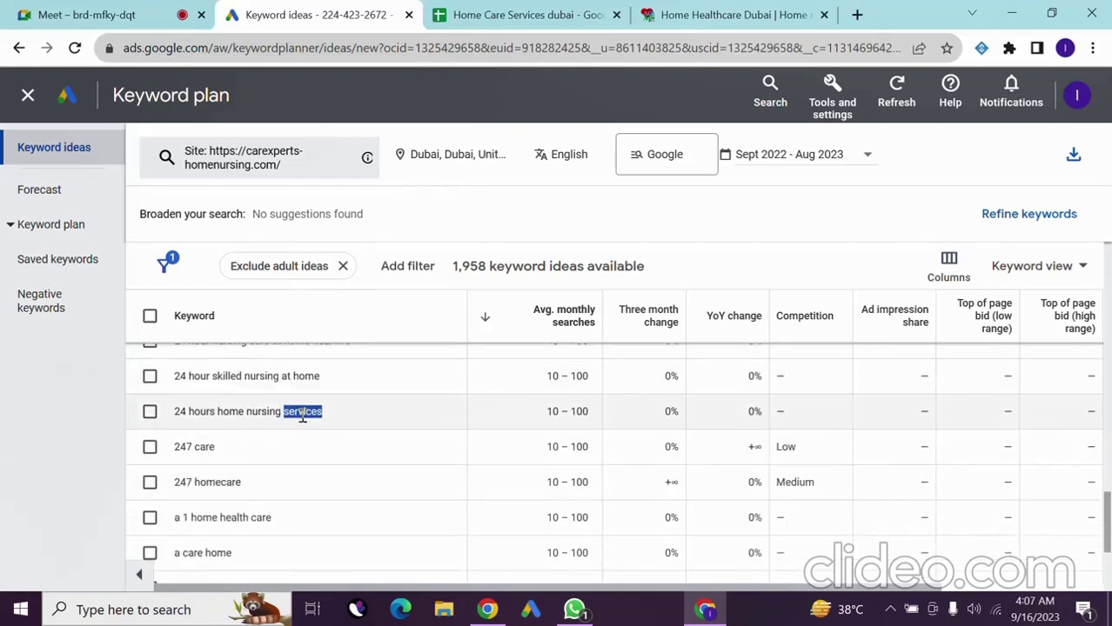
- Go to the second page of keyword ideas, rows 51 - 100, and start from its first entry
scroll(302, 416, "down", 2)
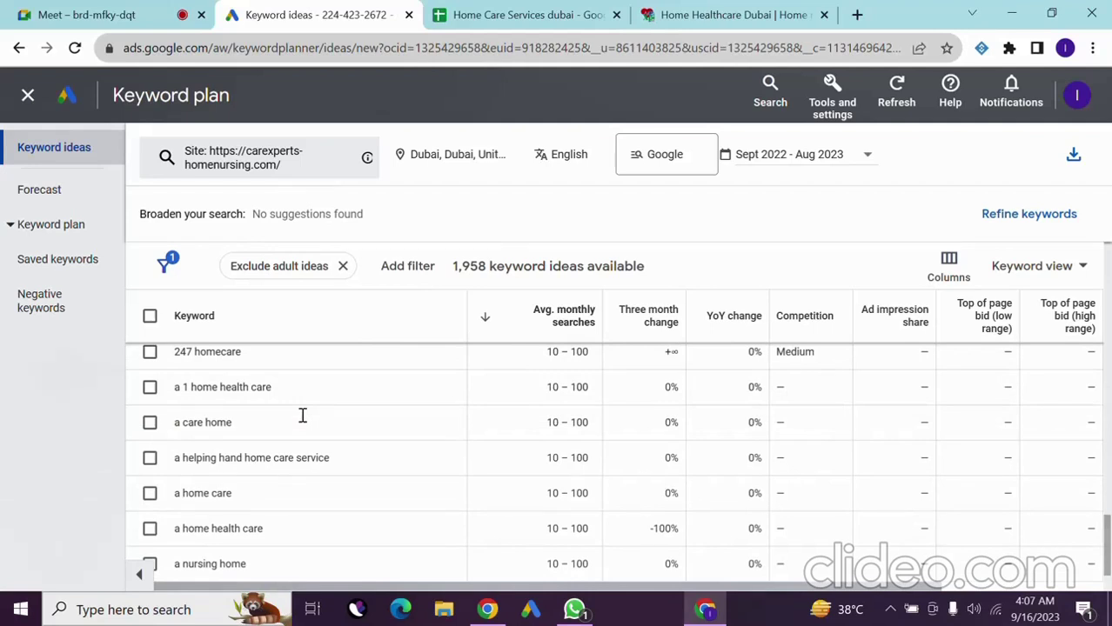
scroll(302, 416, "down", 2)
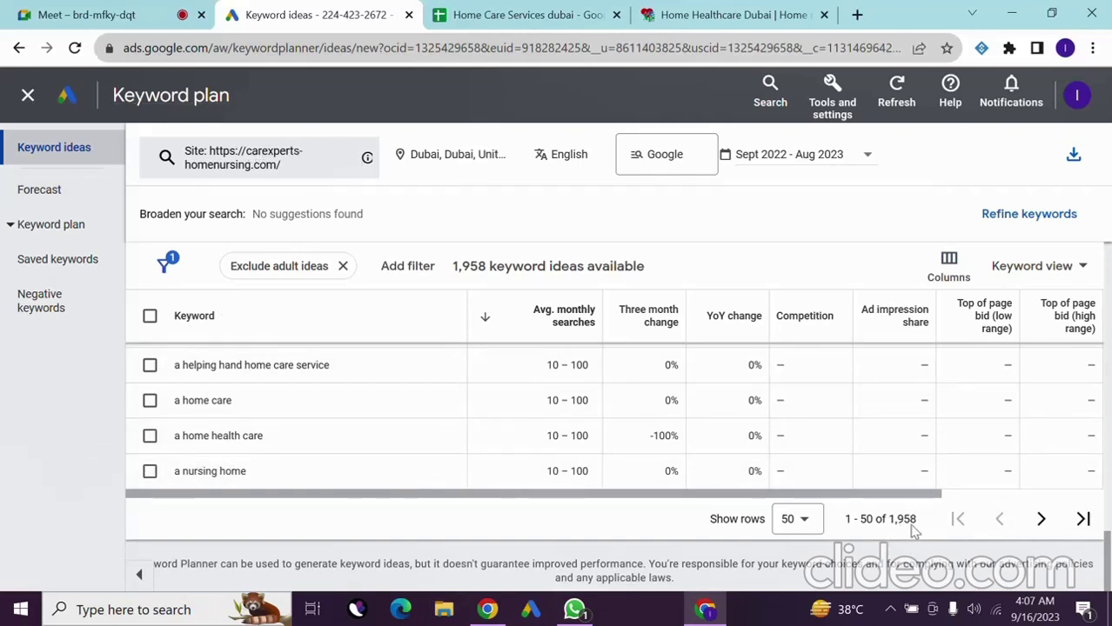
left_click(1043, 521)
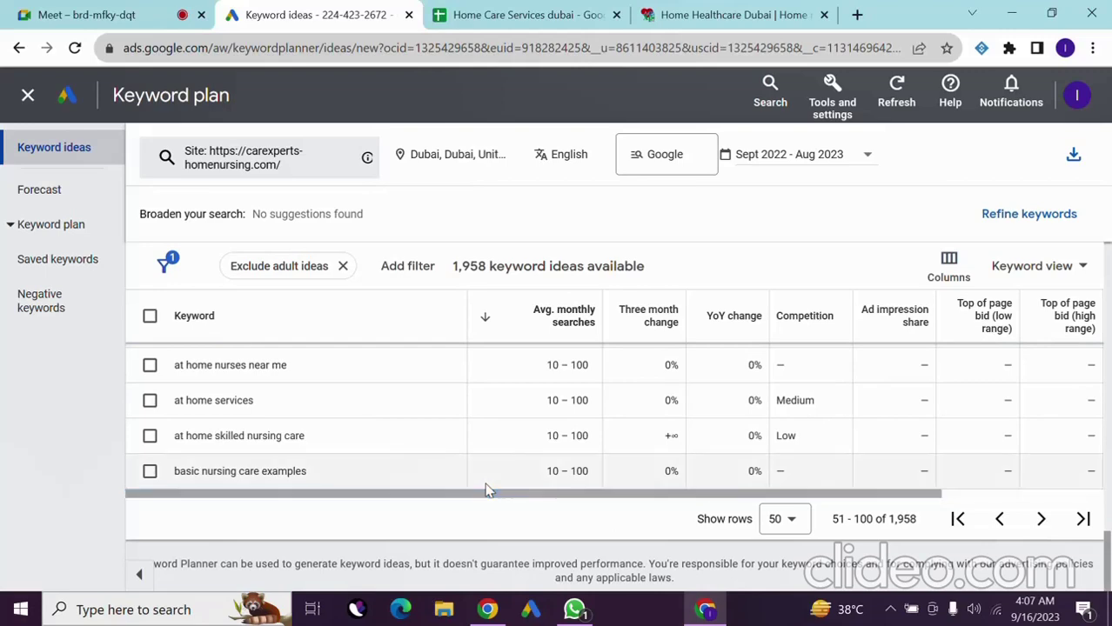
scroll(486, 490, "up", 15)
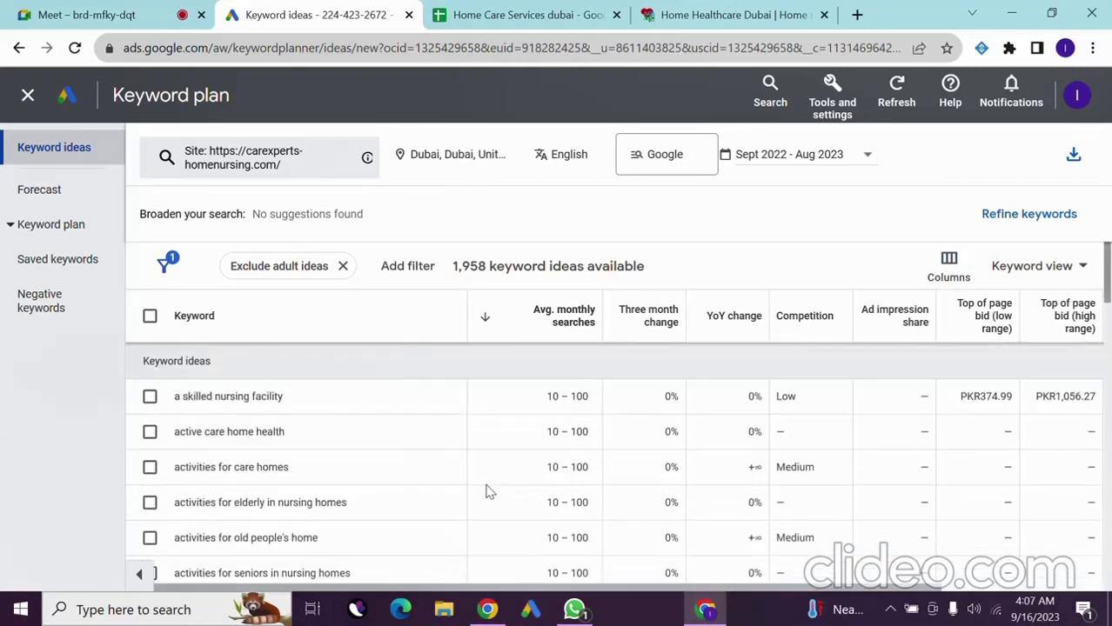
- Examine the keyword ideas "a skilled nursing facility" and "active care home health" for relevance
triple_click(251, 391)
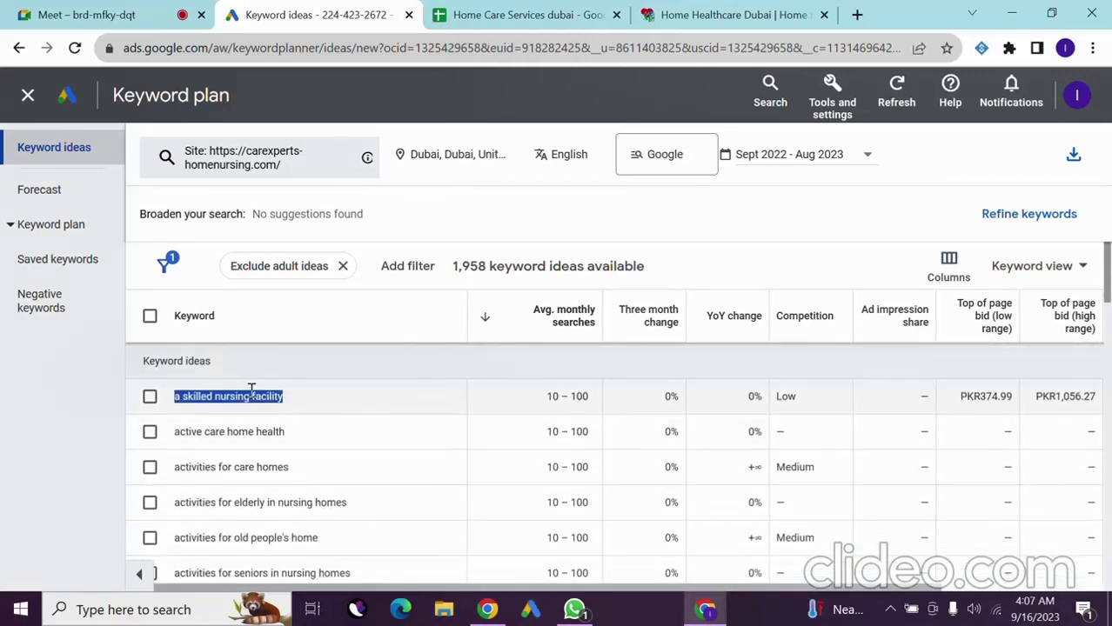
left_click(250, 391)
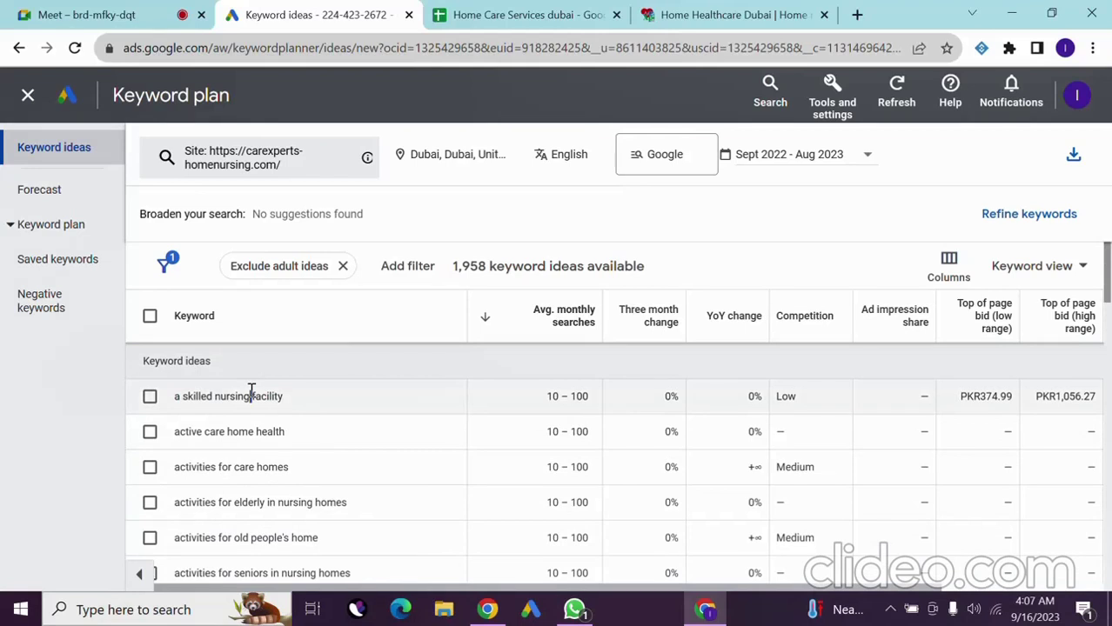
triple_click(251, 391)
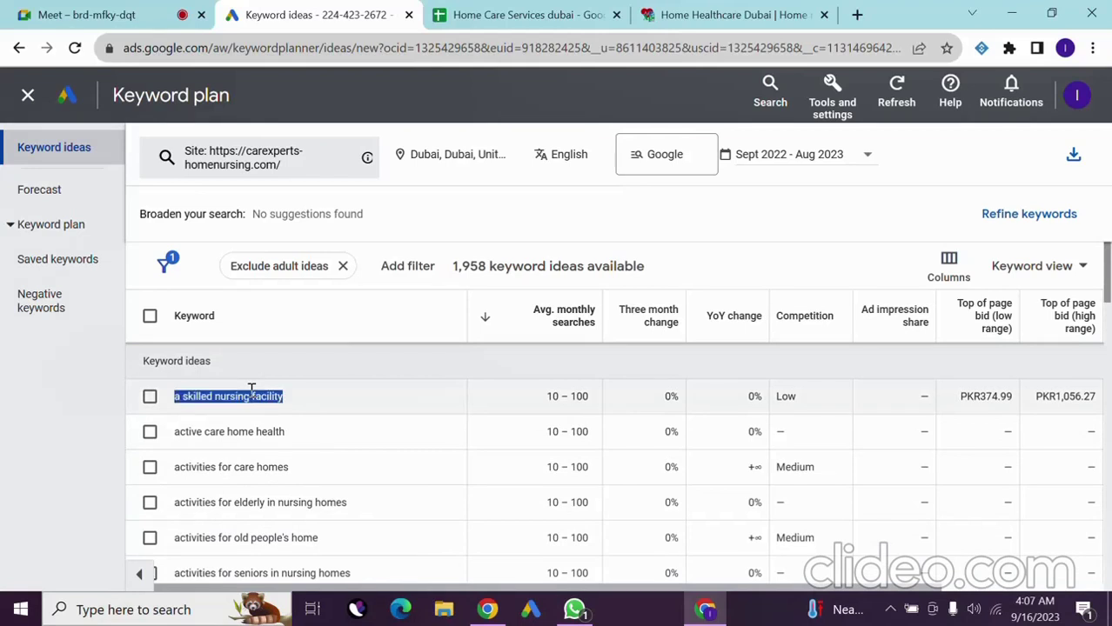
left_click(251, 429)
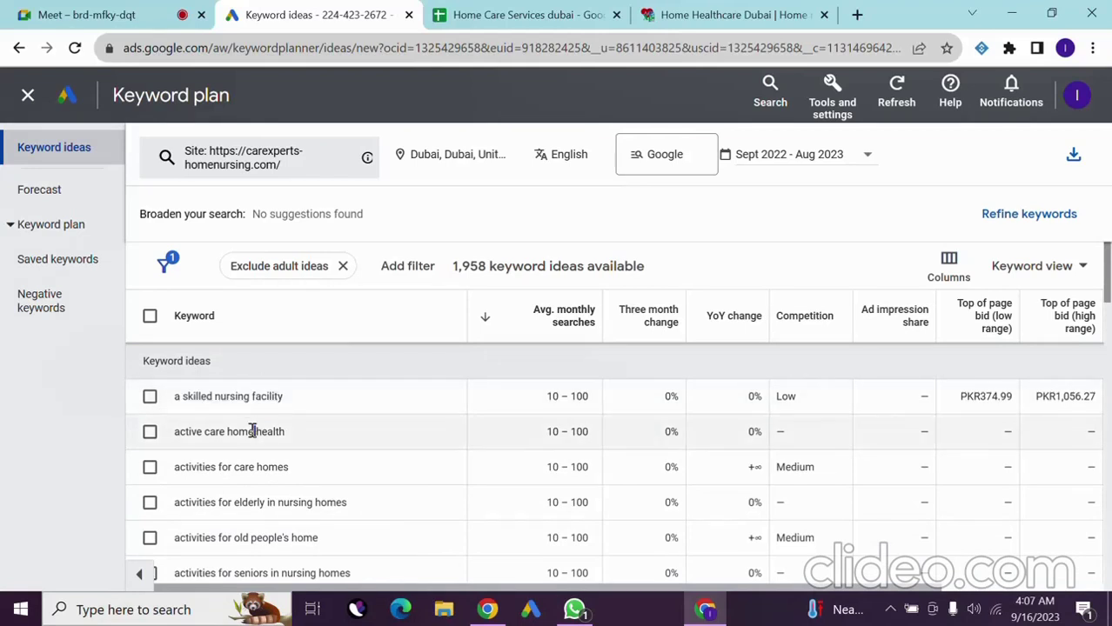
triple_click(252, 430)
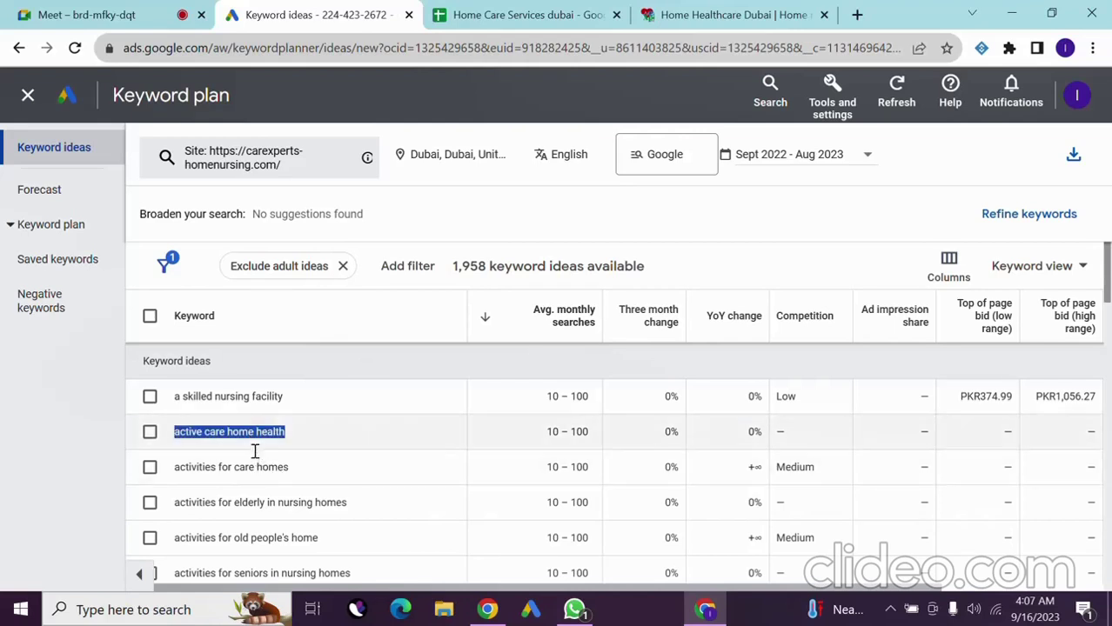
double_click(211, 432)
triple_click(211, 432)
double_click(210, 431)
triple_click(210, 431)
- Examine the keyword ideas "activities for care homes" and "activities for elderly in nursing homes"
triple_click(244, 465)
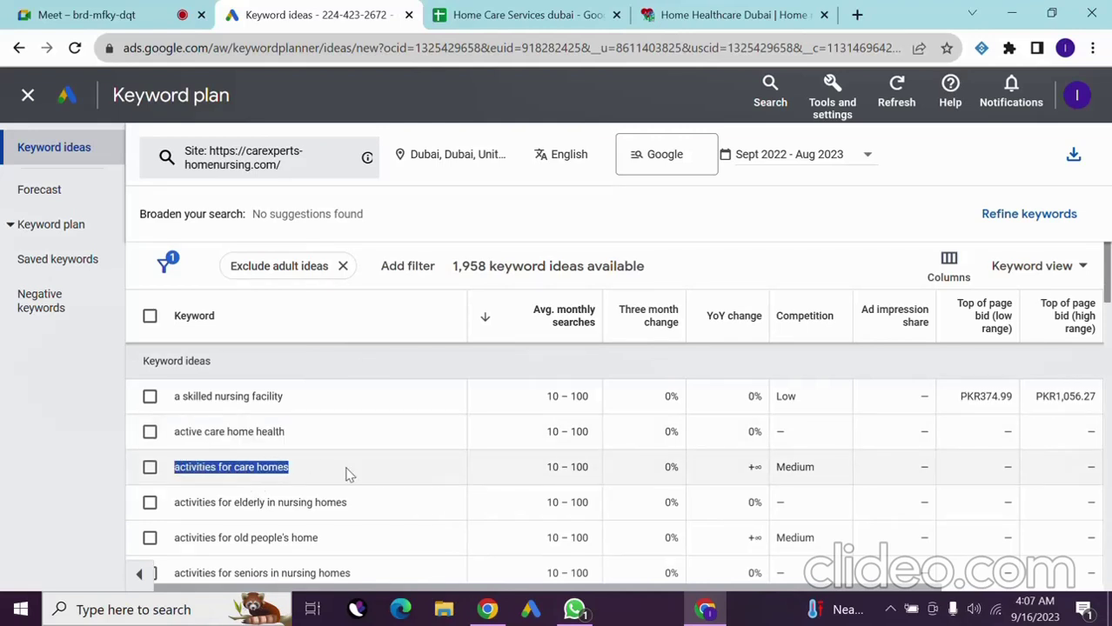
left_click(225, 465)
triple_click(238, 466)
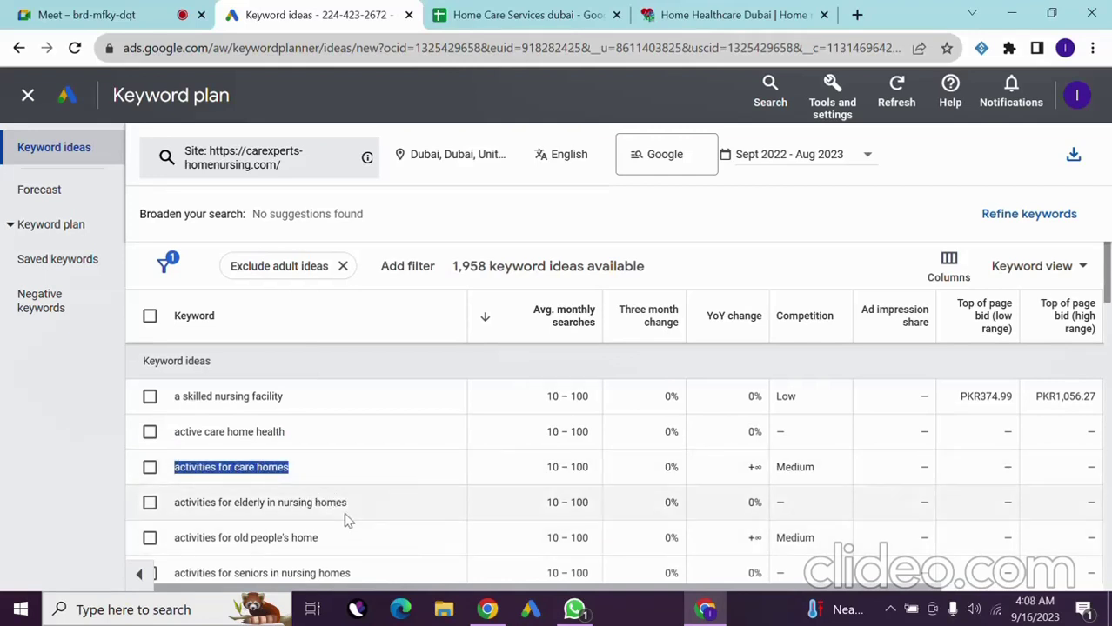
triple_click(294, 503)
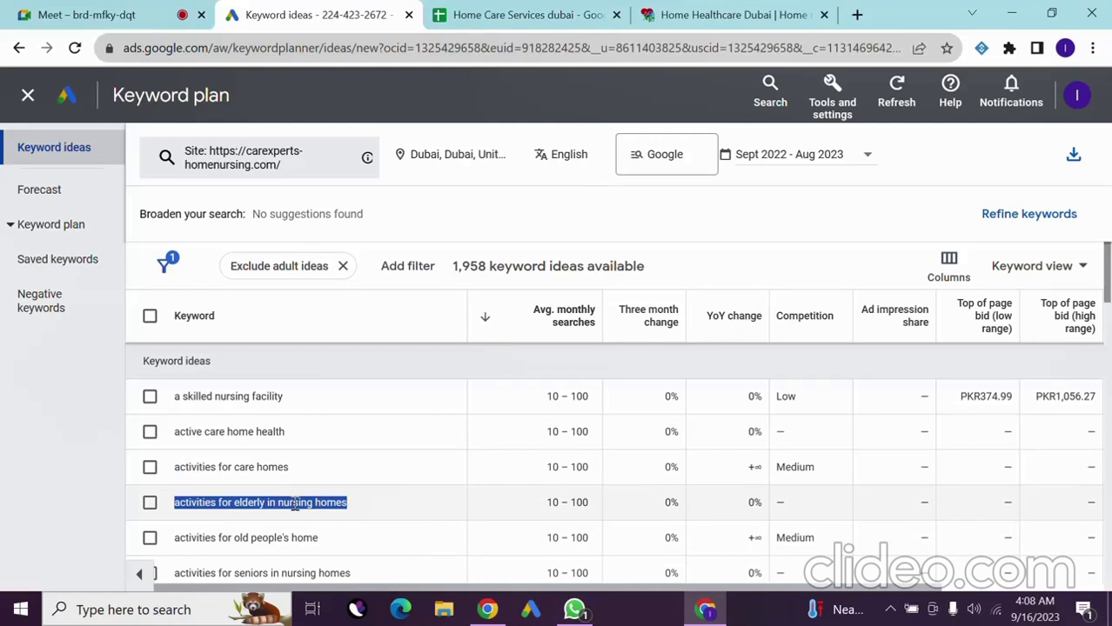
scroll(296, 505, "down", 2)
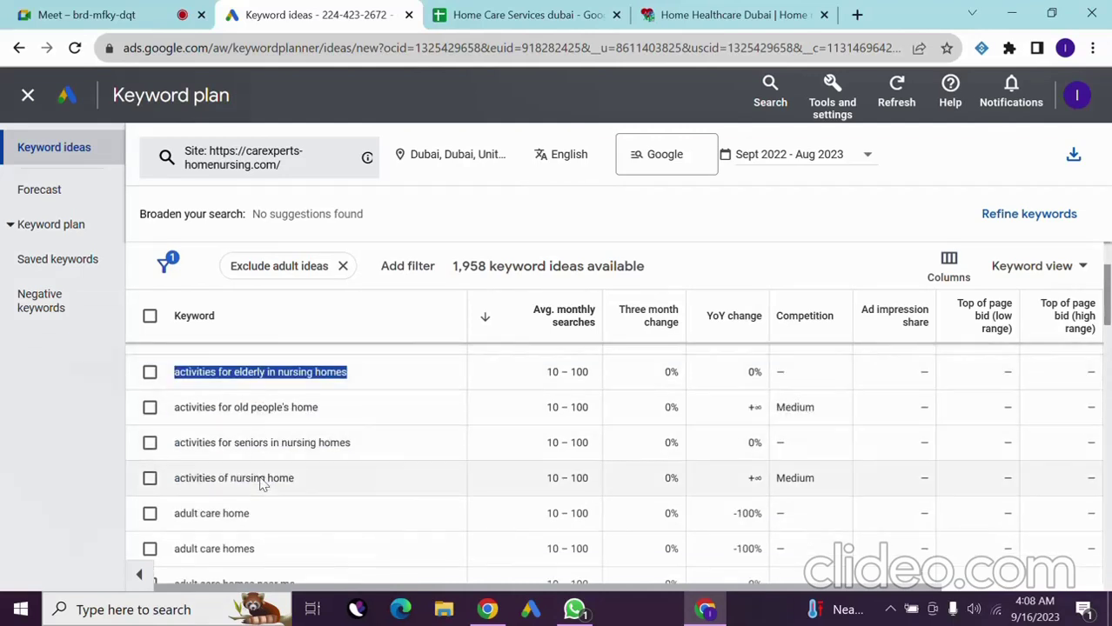
- Review the "near me" keyword ideas for adult care homes, aged care facilities and aged care home
scroll(281, 480, "down", 2)
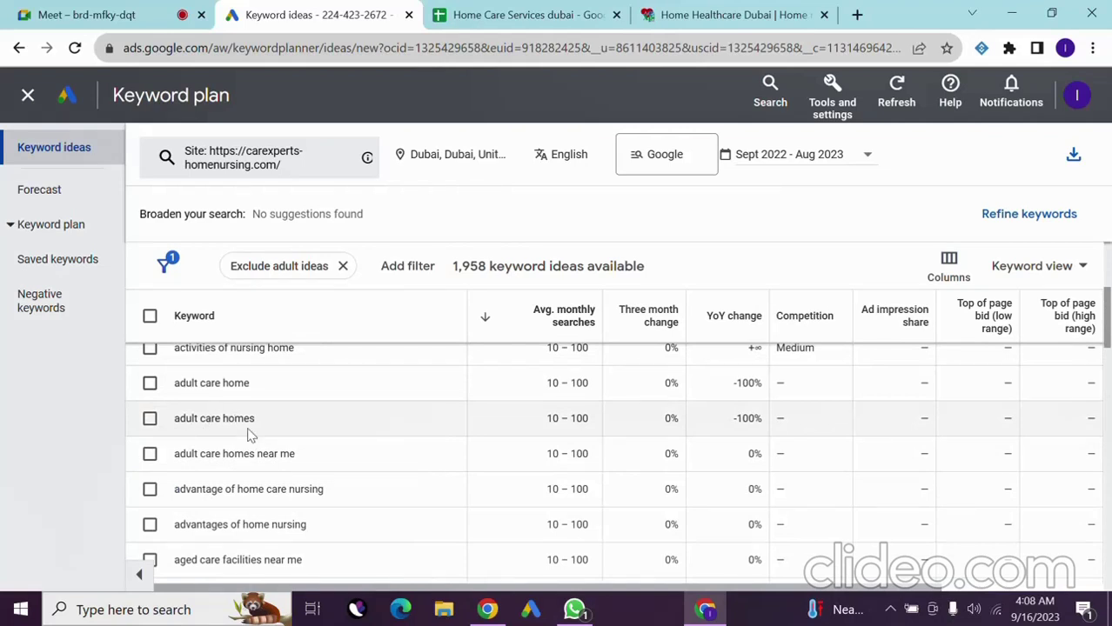
triple_click(261, 452)
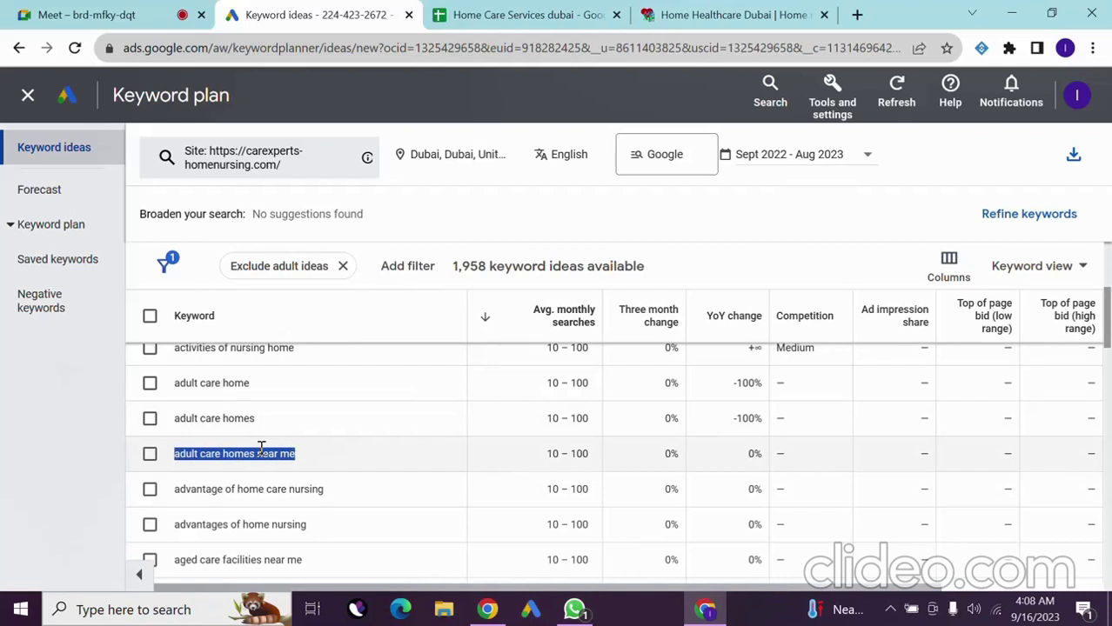
scroll(263, 449, "down", 2)
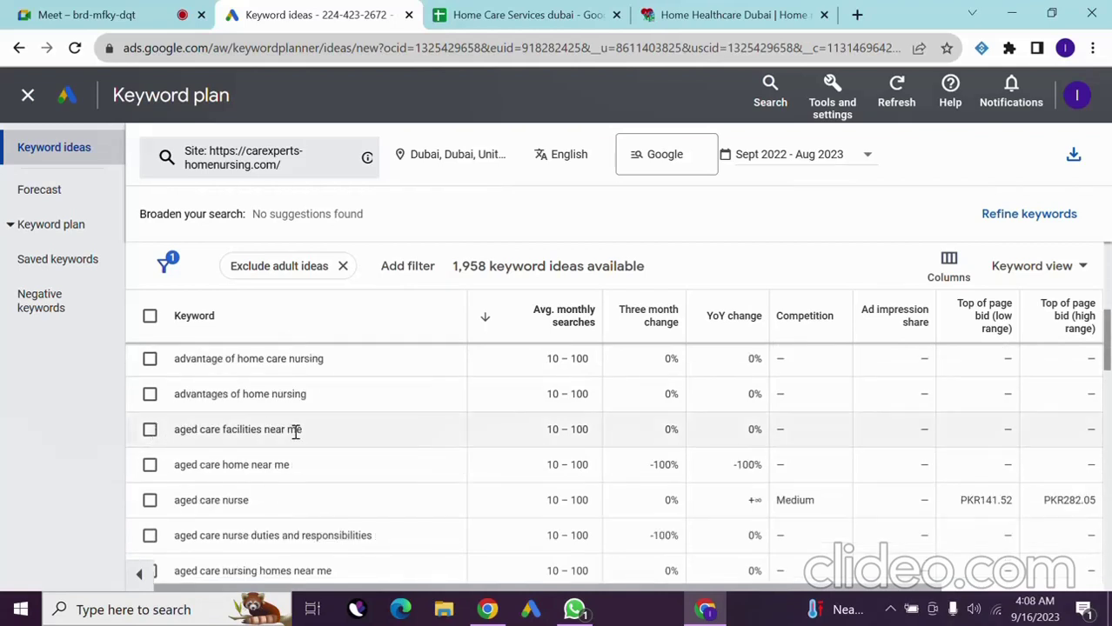
triple_click(293, 433)
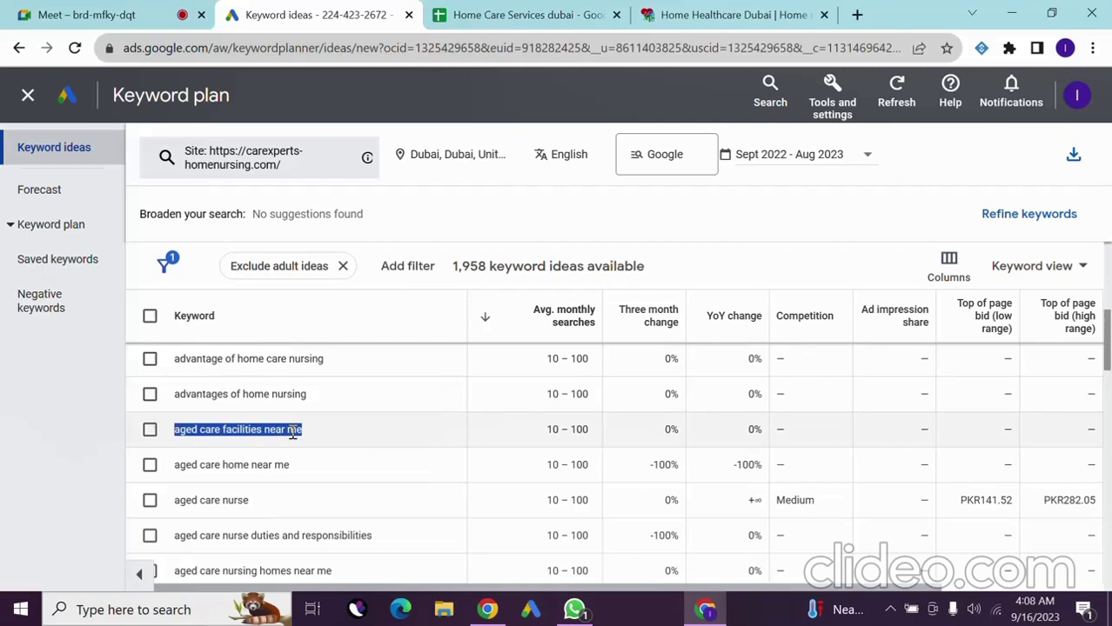
triple_click(293, 433)
double_click(242, 429)
left_click(242, 429)
left_click(242, 429)
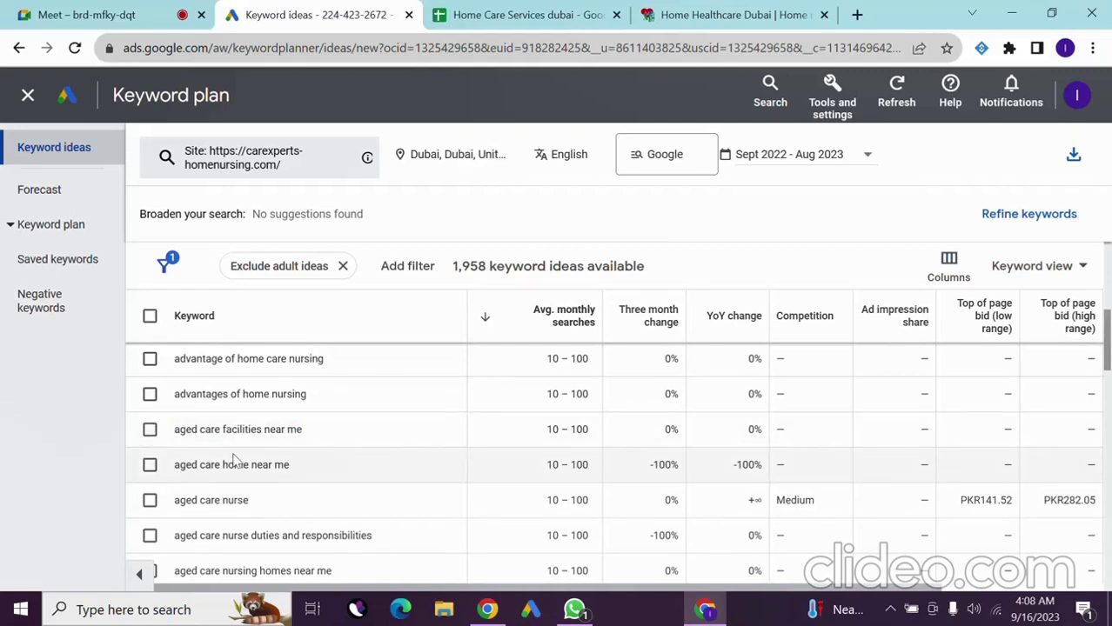
double_click(233, 464)
- Compare the keyword ideas "advantage of home care nursing" and "advantages of home nursing"
double_click(254, 394)
left_click(254, 394)
triple_click(256, 362)
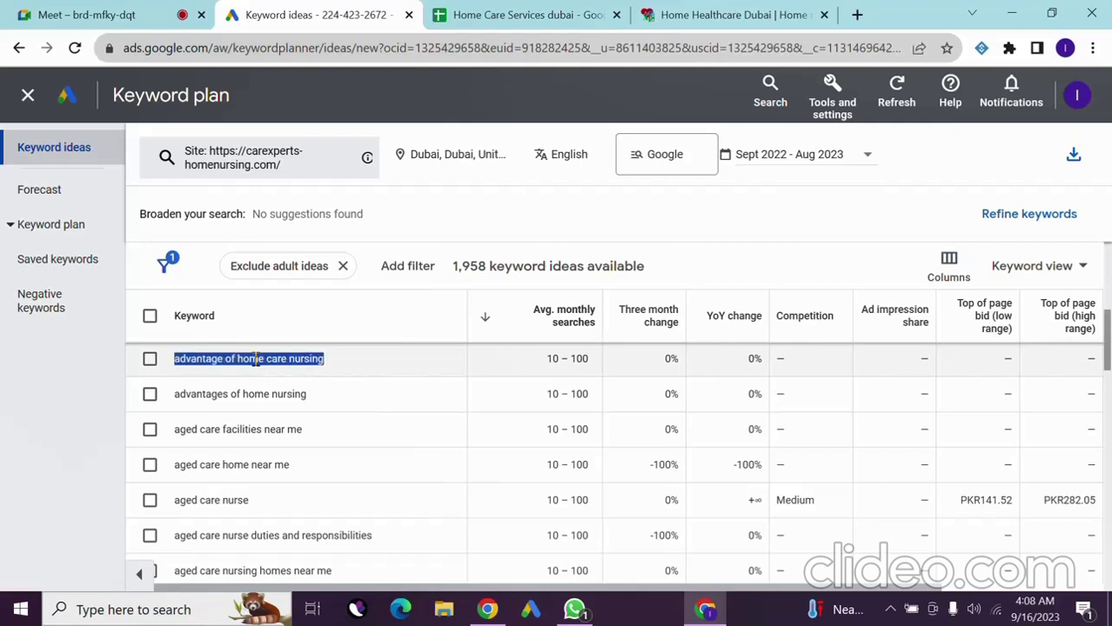
triple_click(253, 395)
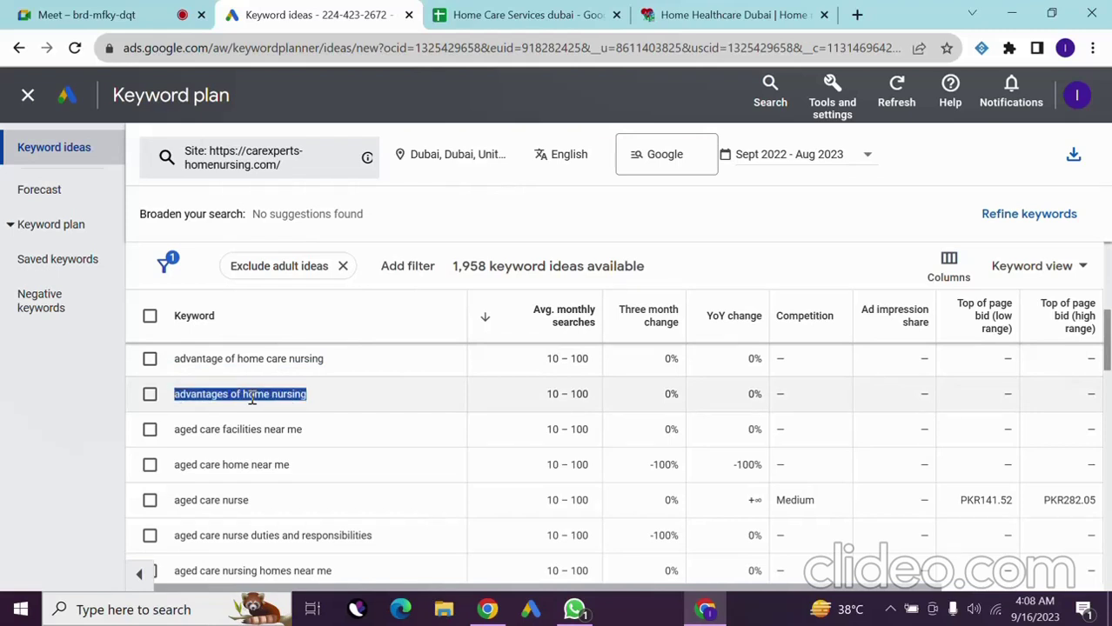
triple_click(276, 360)
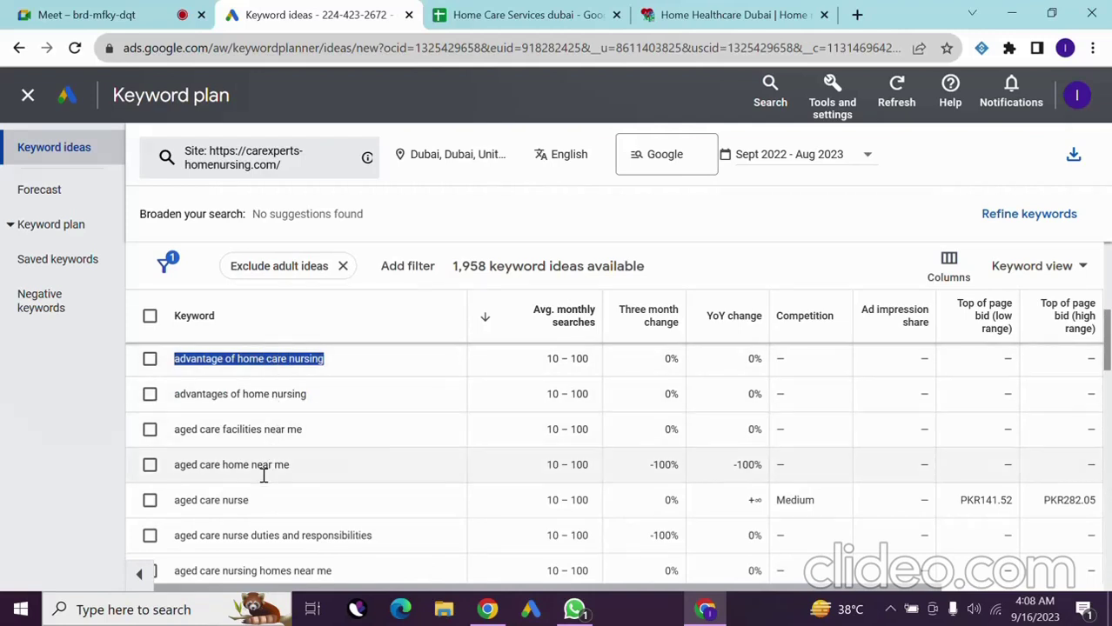
- Review the keyword ideas from "aged care nurse" onward, focusing on "all care home health services"
scroll(263, 475, "down", 2)
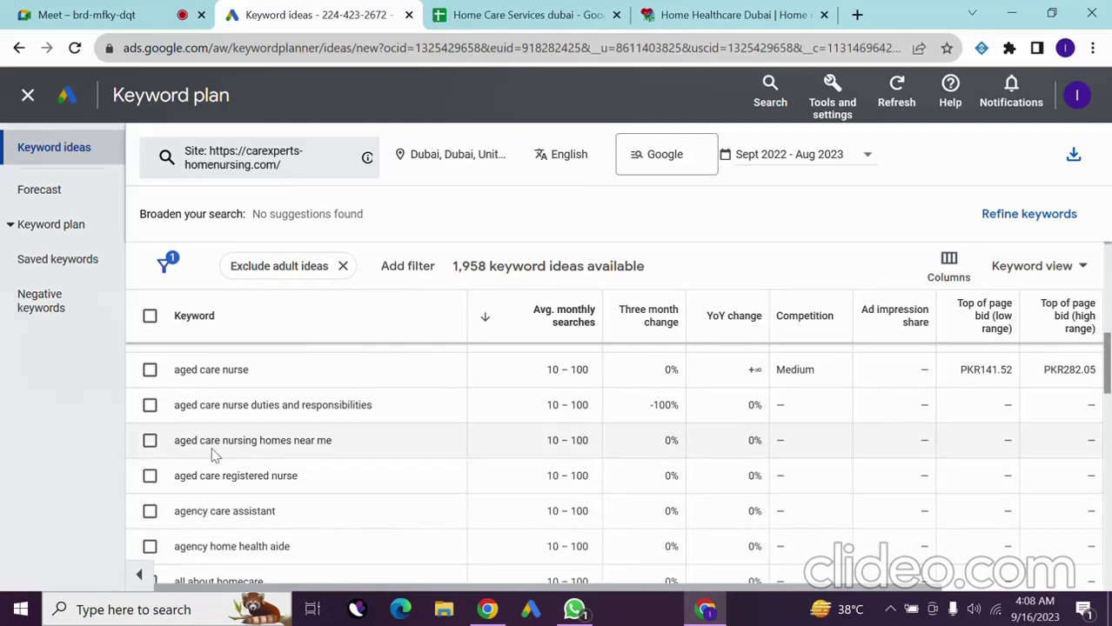
scroll(280, 433, "down", 2)
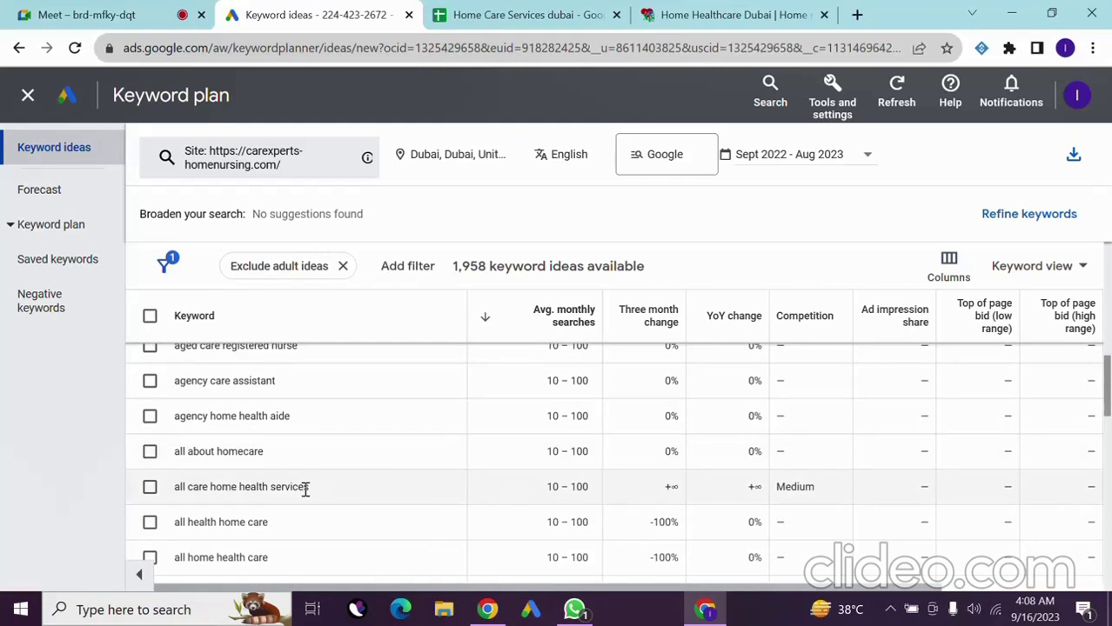
triple_click(275, 489)
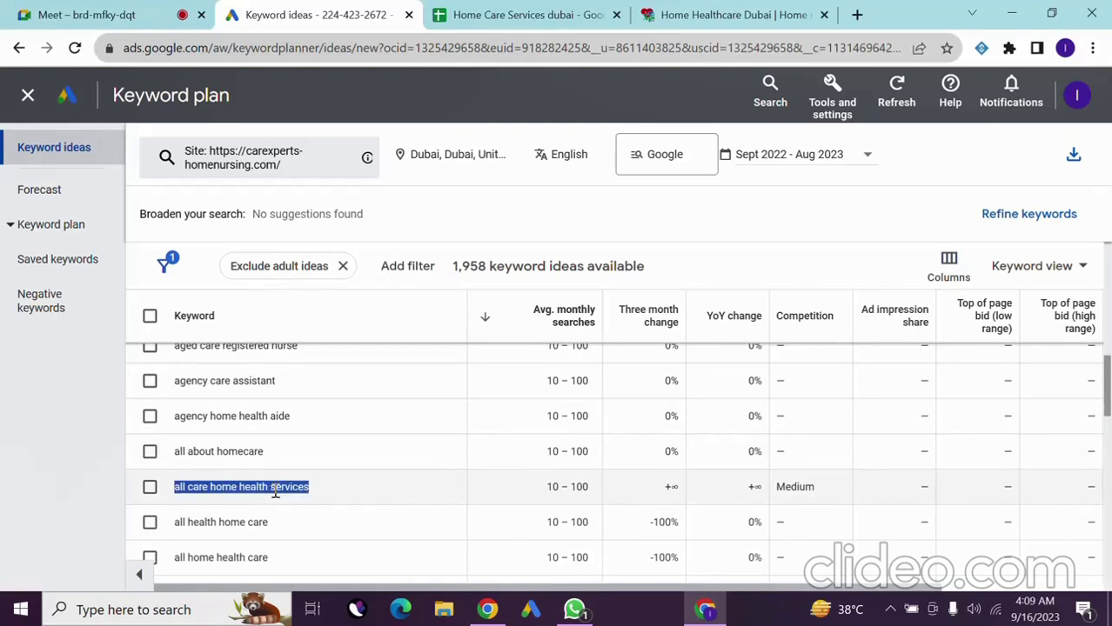
triple_click(218, 488)
triple_click(218, 488)
left_click(237, 487)
- Examine the keyword idea "america home health", focusing on the word "america"
scroll(236, 486, "down", 2)
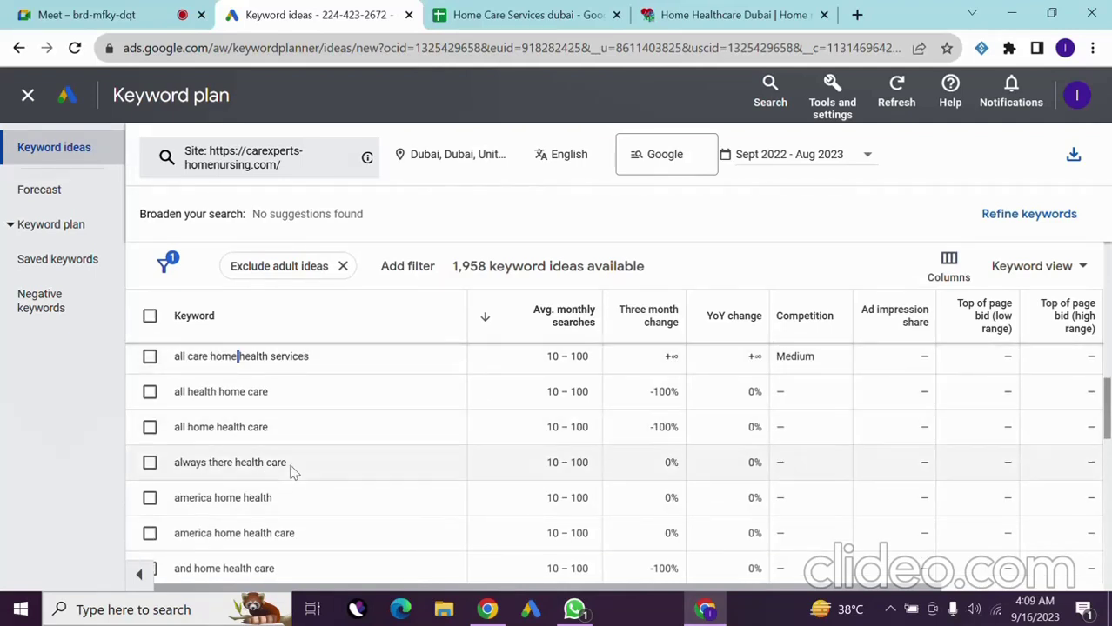
triple_click(243, 496)
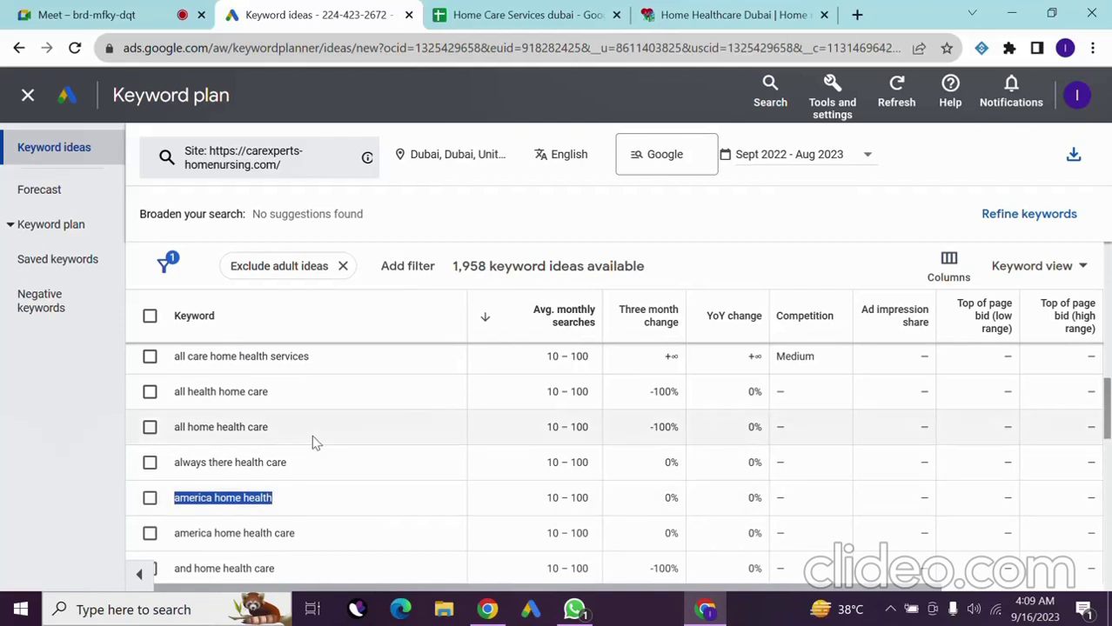
triple_click(196, 499)
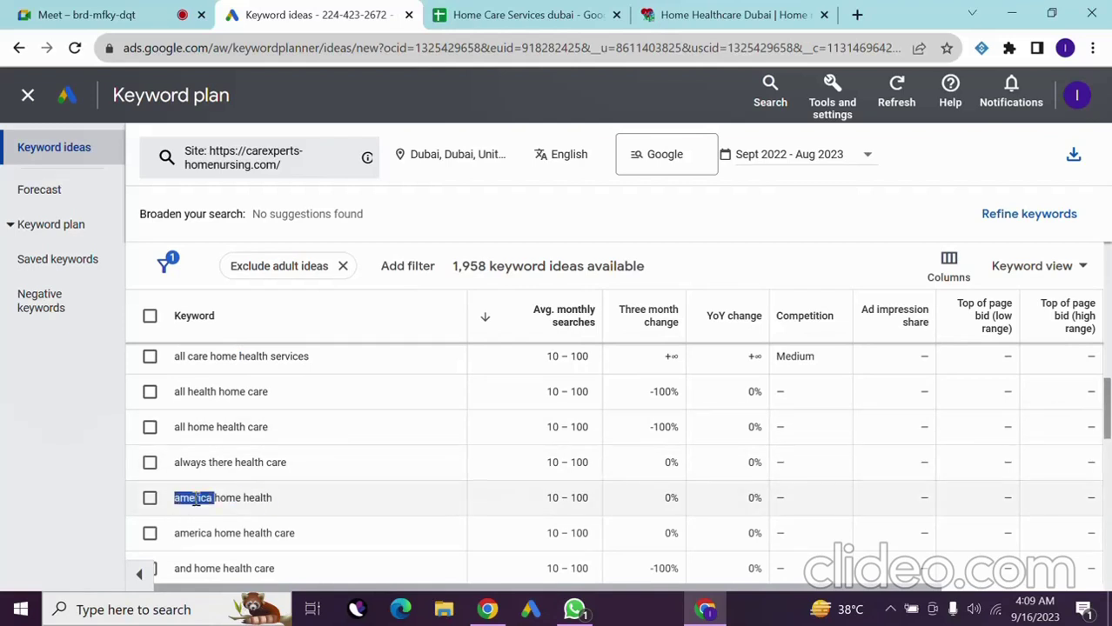
mouse_move(210, 496)
left_mouse_down()
mouse_move(2, 479)
mouse_move(343, 511)
left_mouse_up()
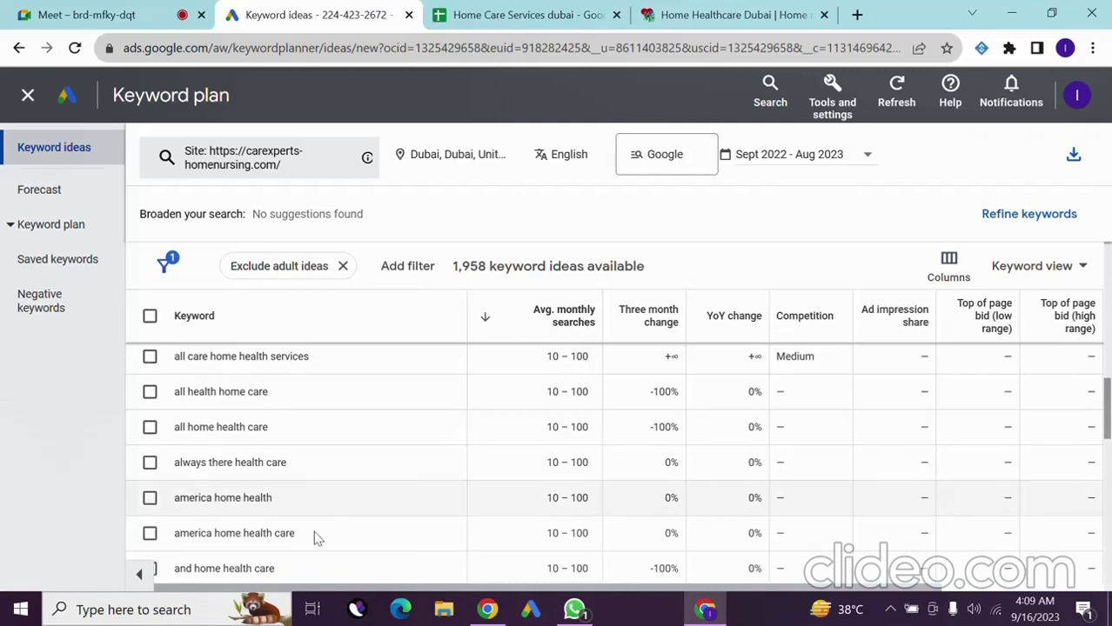
- Review the keyword ideas from "and home health care" through the "at home" care and medical service variants
scroll(316, 534, "down", 2)
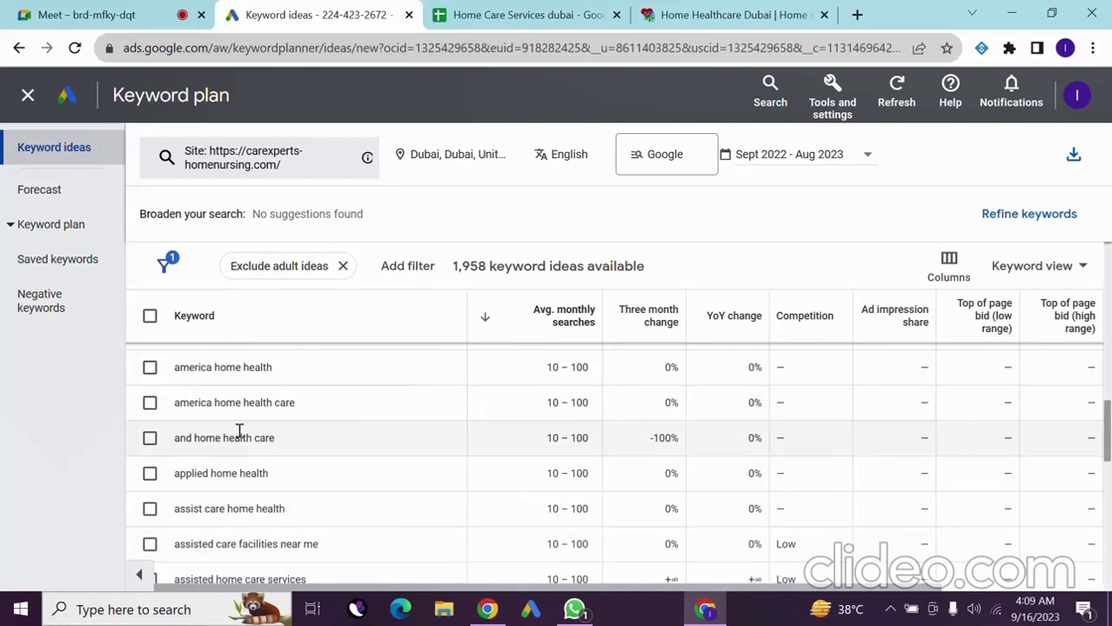
scroll(241, 434, "down", 2)
scroll(241, 438, "down", 2)
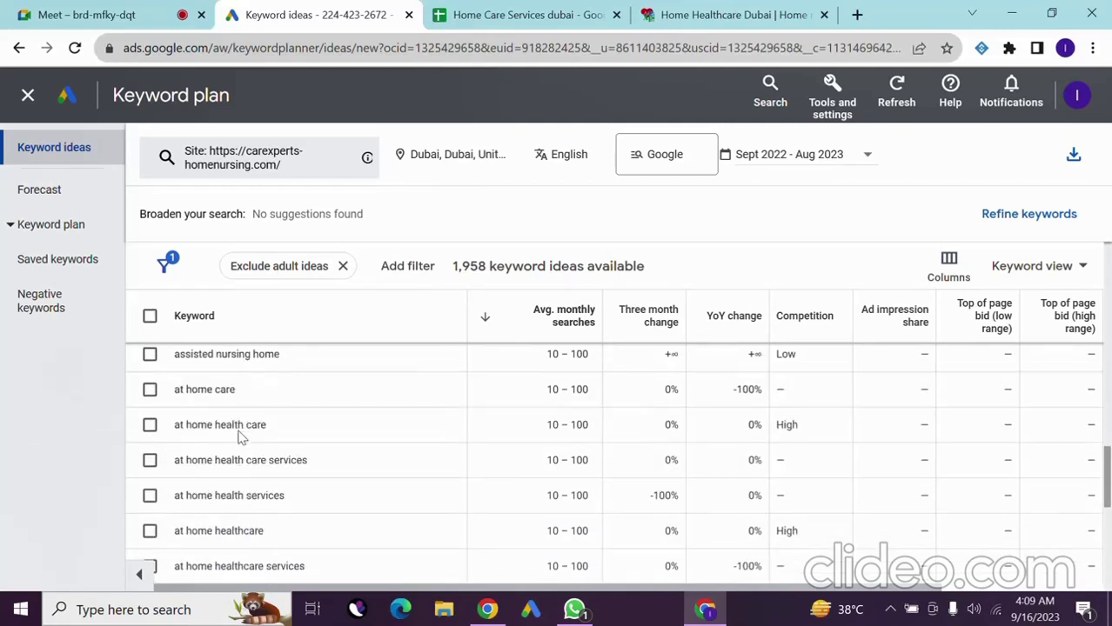
scroll(241, 438, "down", 2)
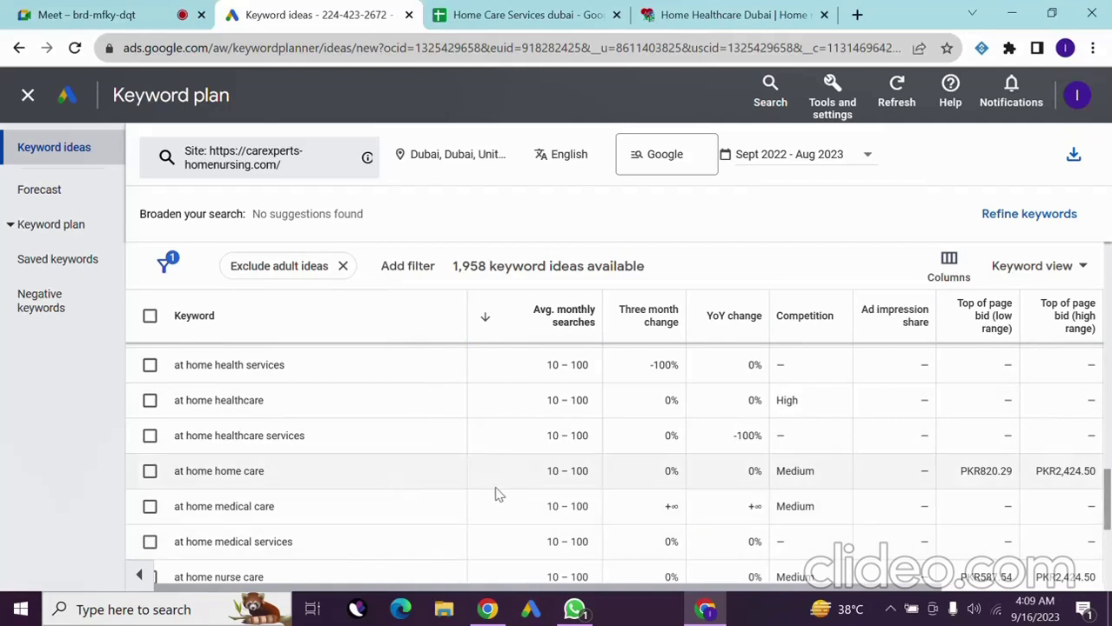
- Recheck the average monthly searches of the second page's keyword ideas, down to "basic nursing care examples"
scroll(557, 426, "up", 10)
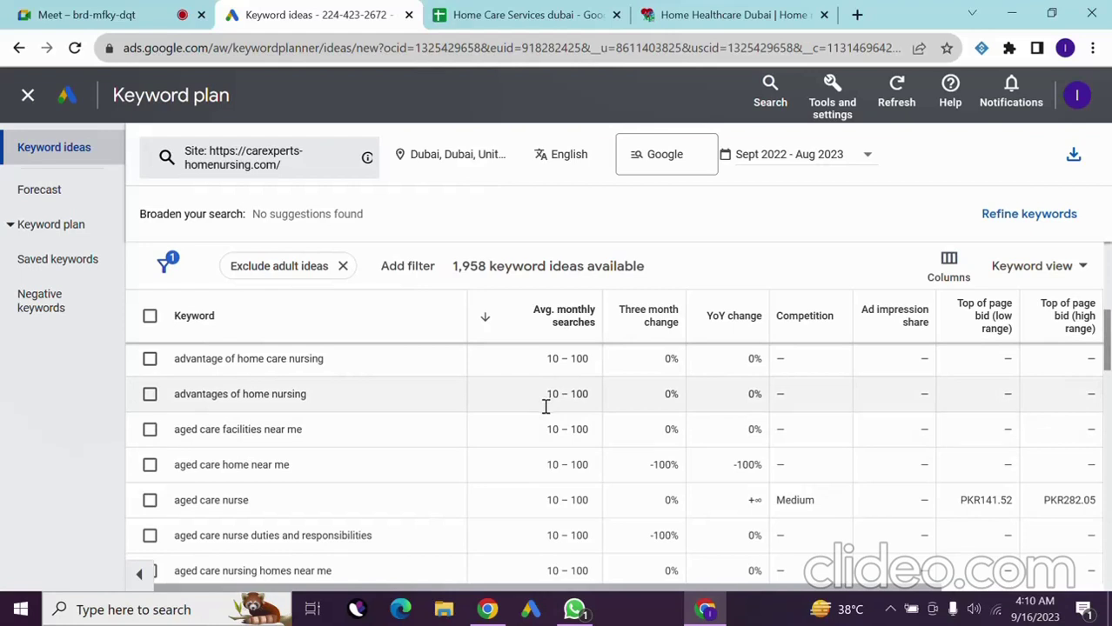
scroll(589, 396, "up", 3)
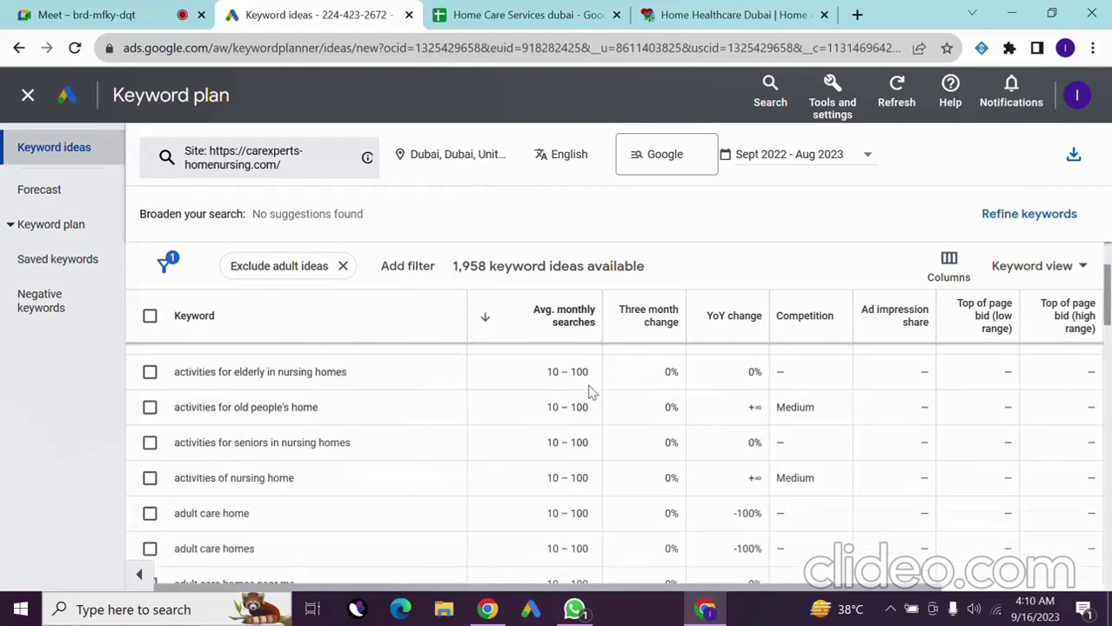
mouse_move(589, 372)
left_mouse_down()
mouse_move(548, 373)
mouse_move(596, 372)
left_mouse_up()
scroll(599, 396, "down", 5)
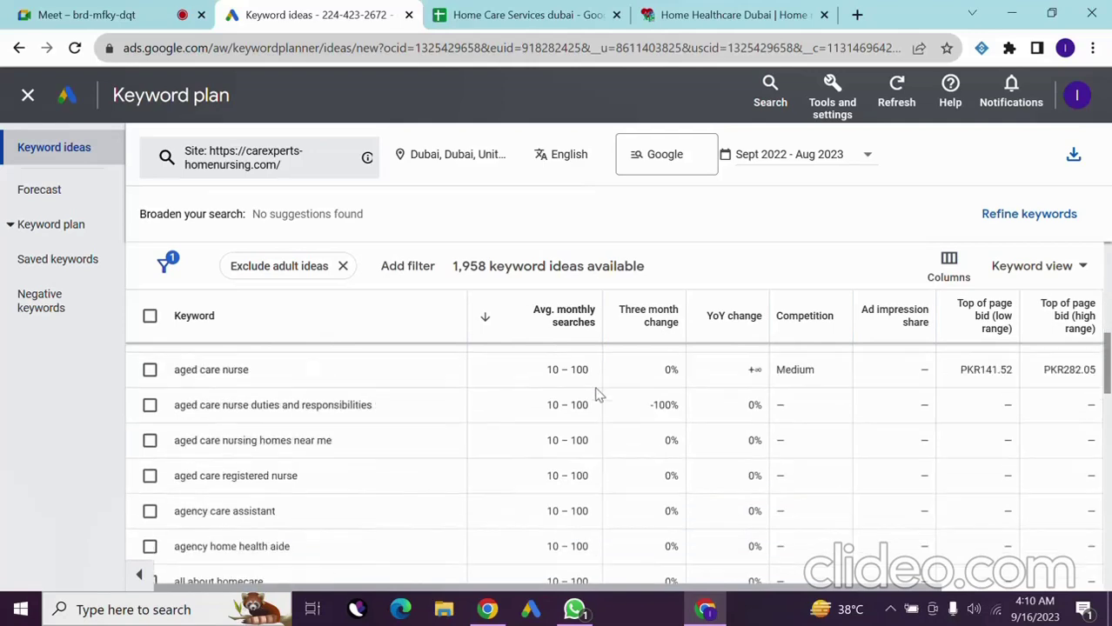
scroll(599, 396, "down", 3)
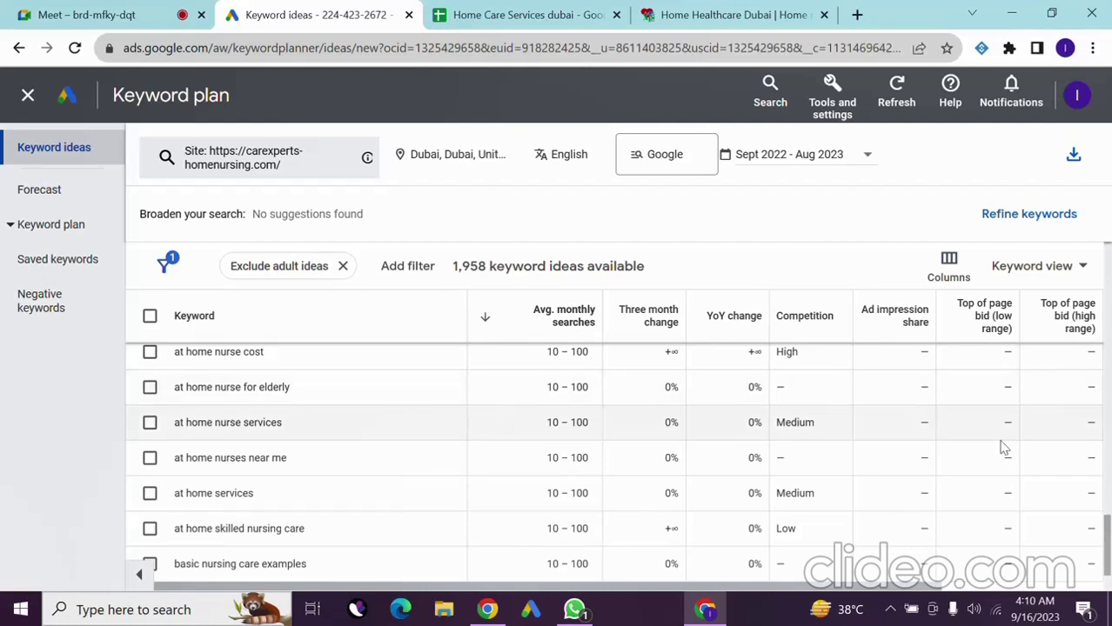
scroll(271, 381, "down", 2)
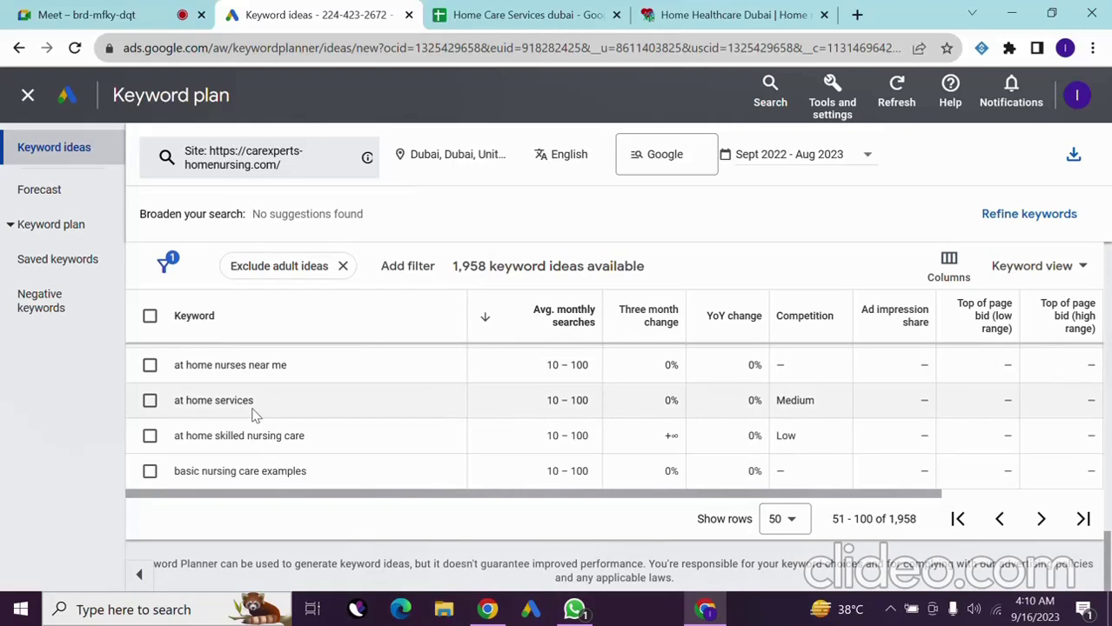
- Go to the third page of keyword ideas, rows 101 - 150, and look through its "best" nursing and home care entries
left_click(1041, 519)
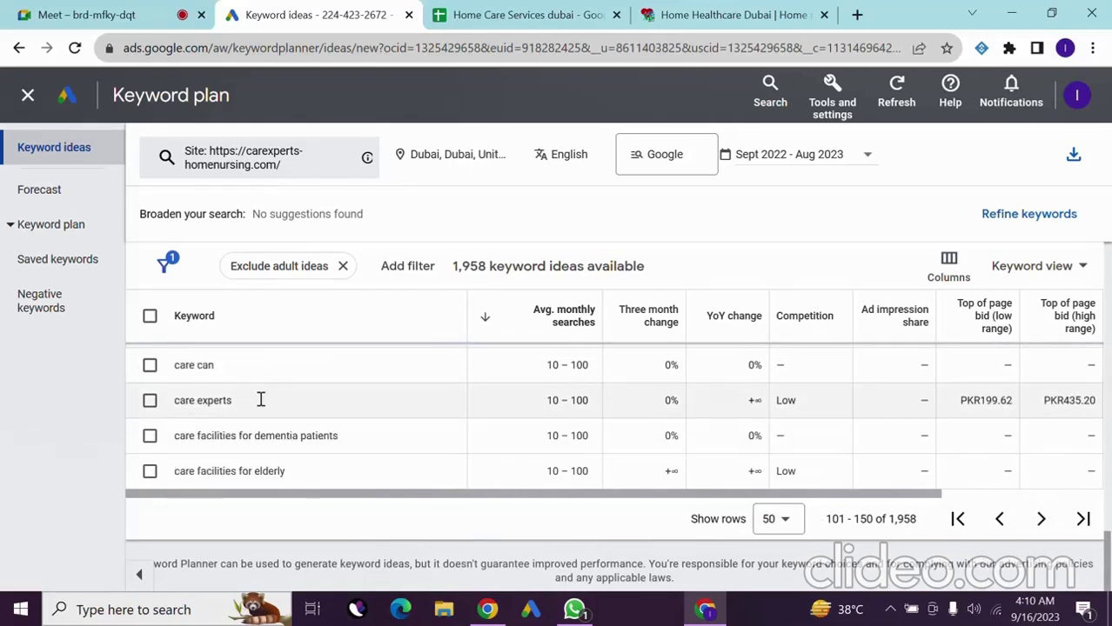
scroll(270, 402, "up", 3)
scroll(278, 408, "up", 3)
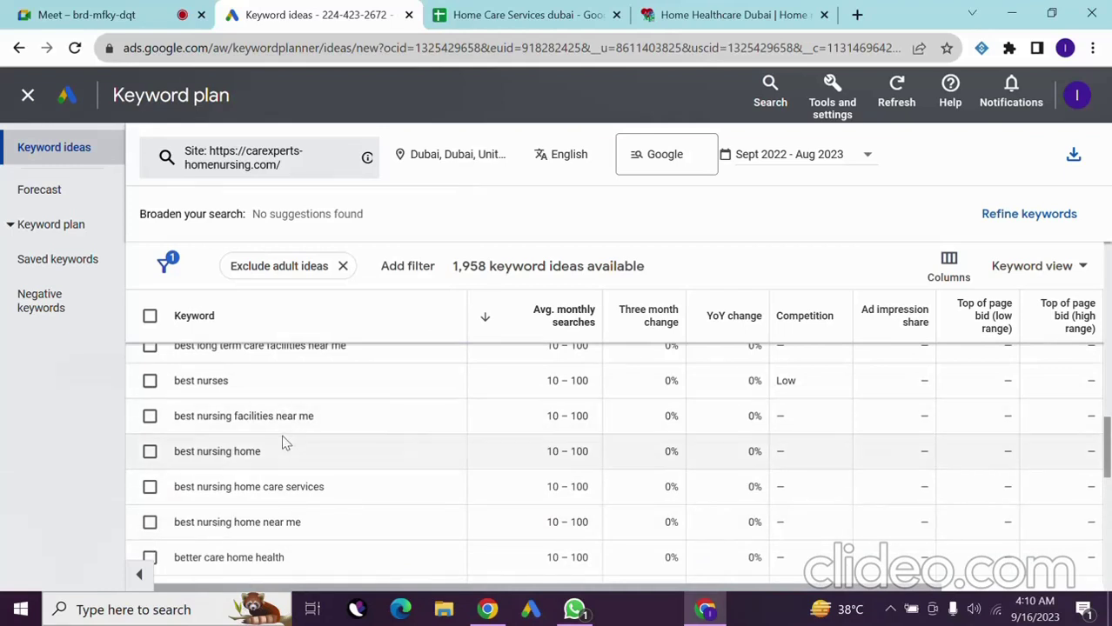
scroll(359, 435, "up", 2)
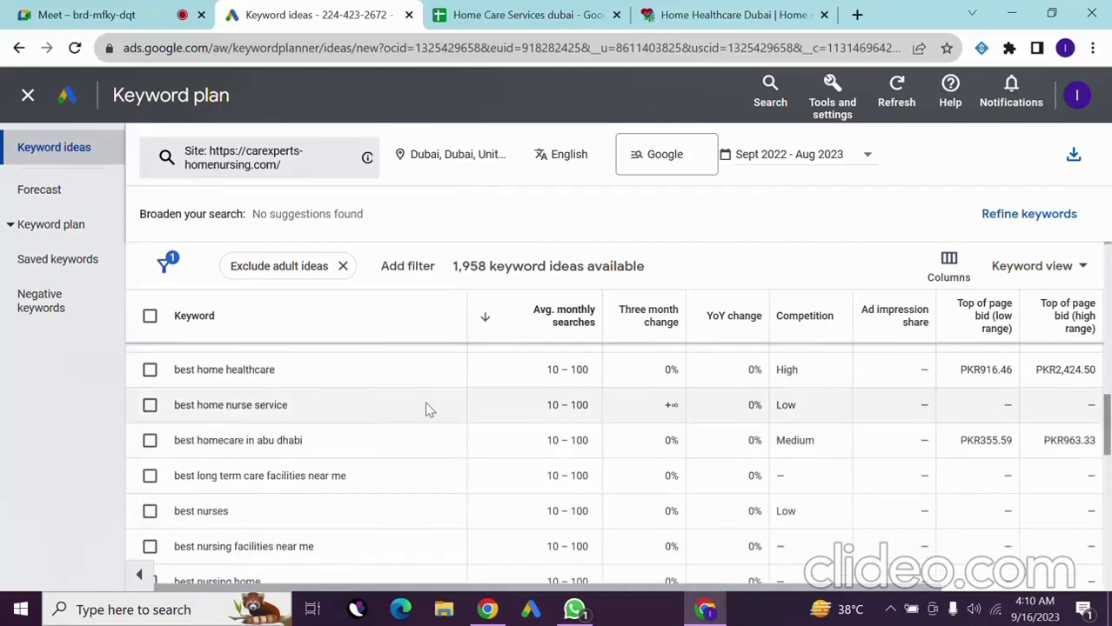
- Examine the keyword idea "best home nurse service" among the third page's "best" entries
scroll(464, 411, "up", 2)
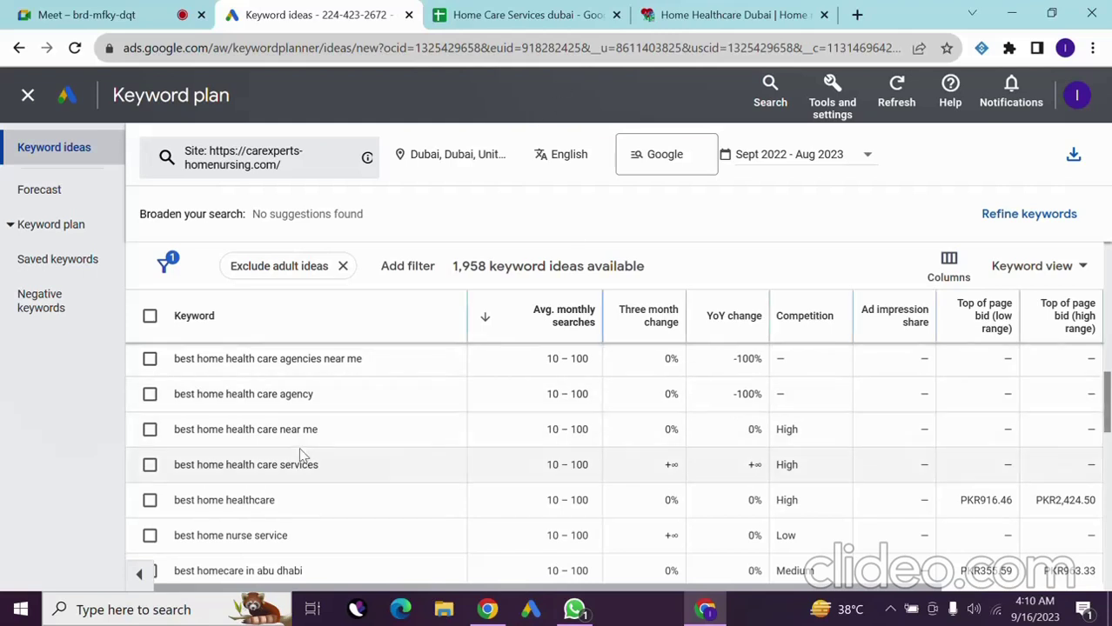
double_click(229, 535)
triple_click(229, 535)
triple_click(229, 536)
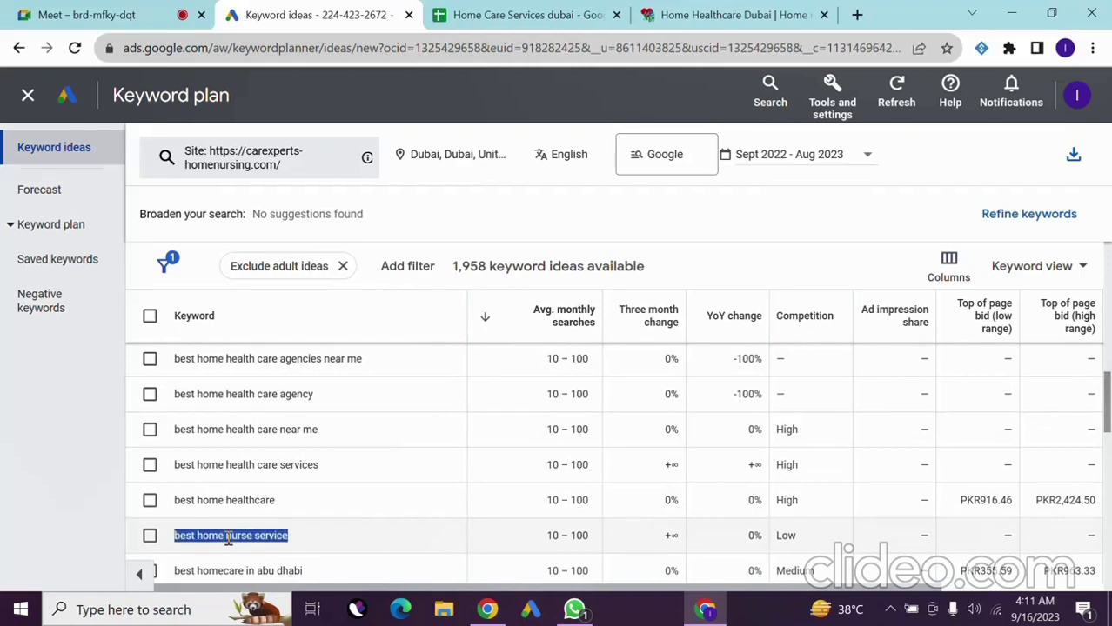
left_click(229, 536)
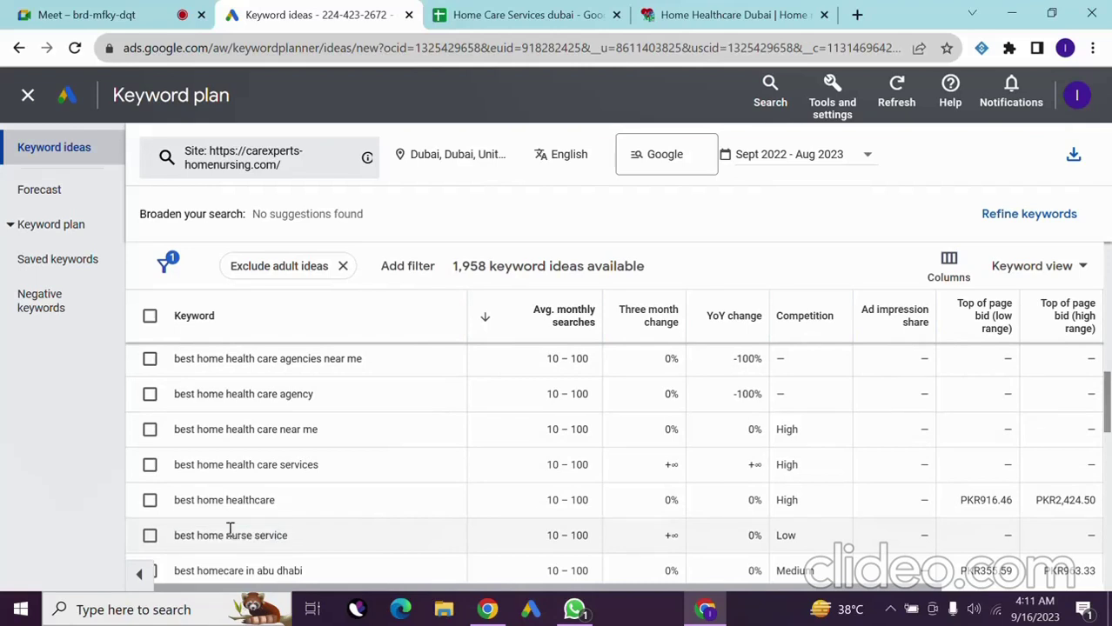
triple_click(270, 536)
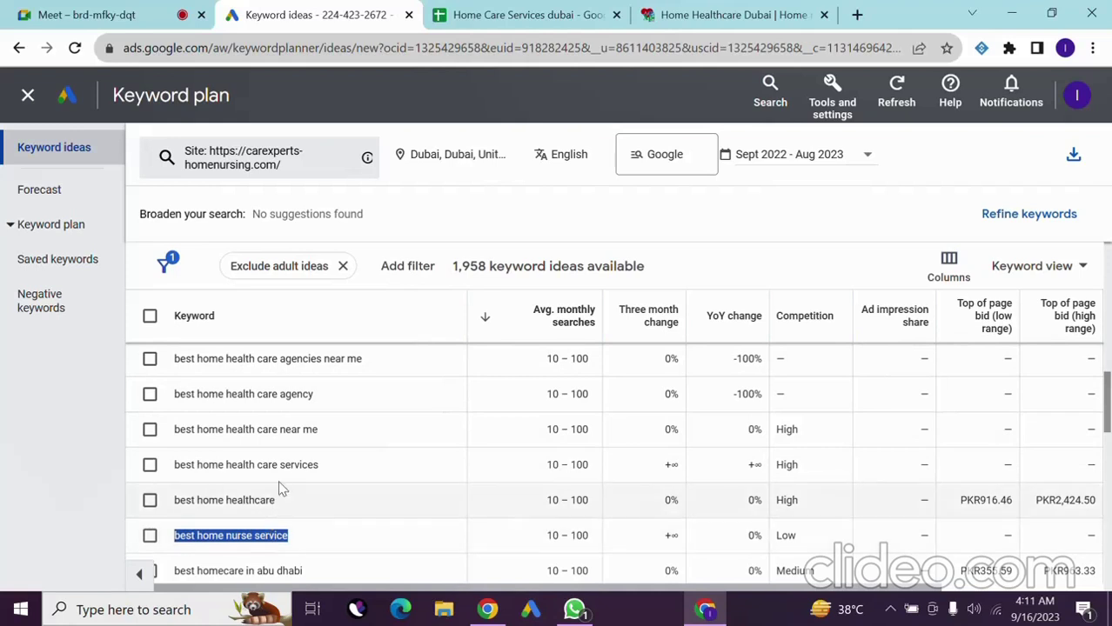
- Examine the keyword ideas "best home health care near me" and "best home health care agency"
double_click(252, 429)
left_click(252, 430)
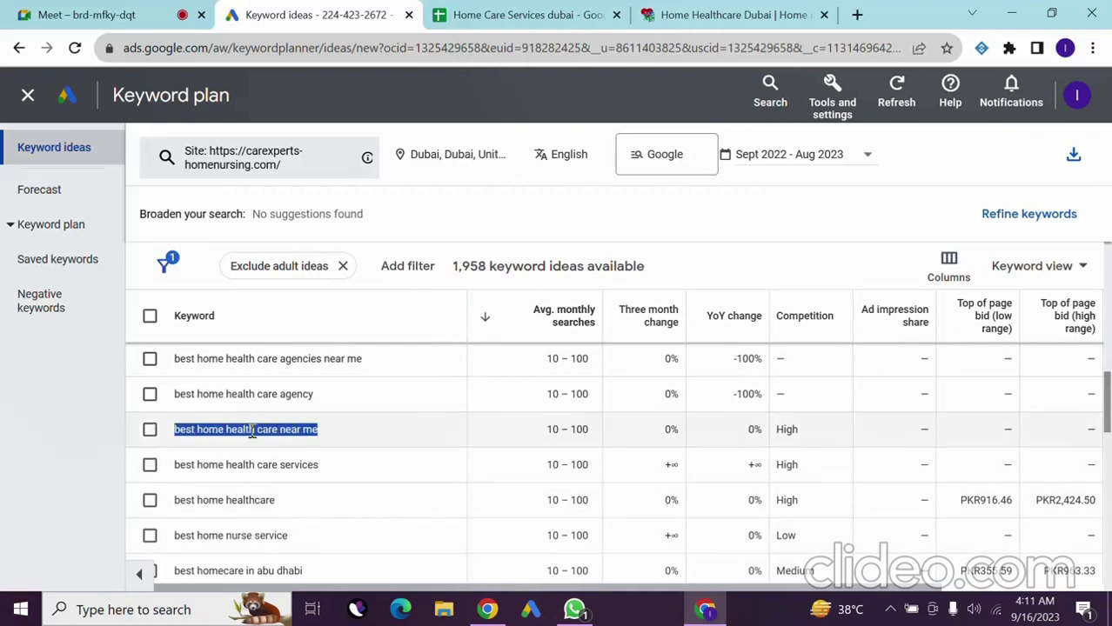
left_click(317, 435)
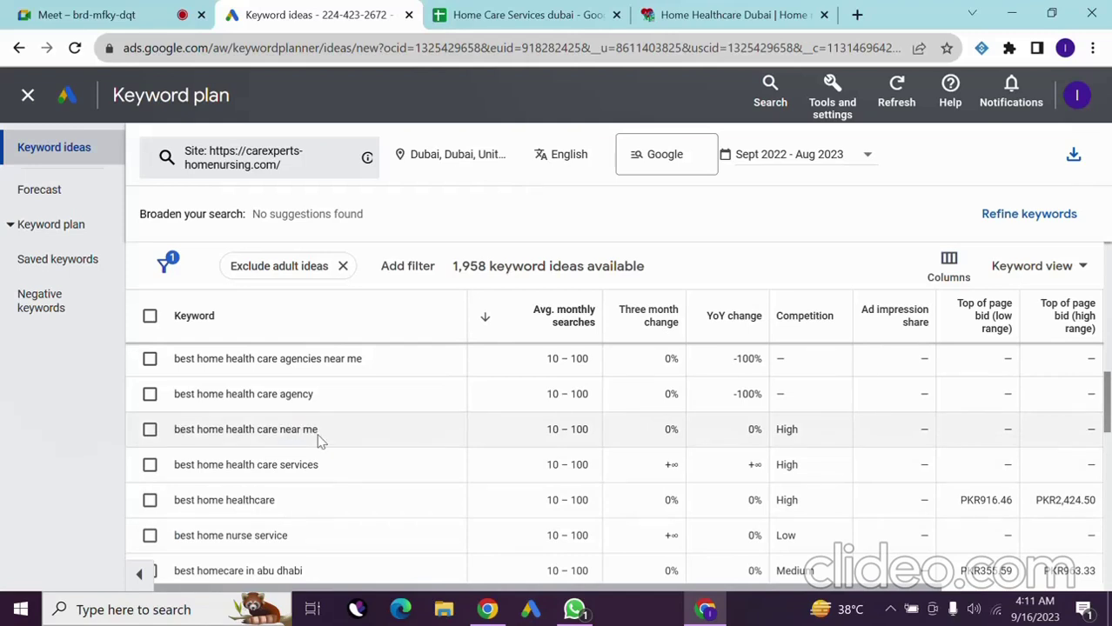
triple_click(283, 430)
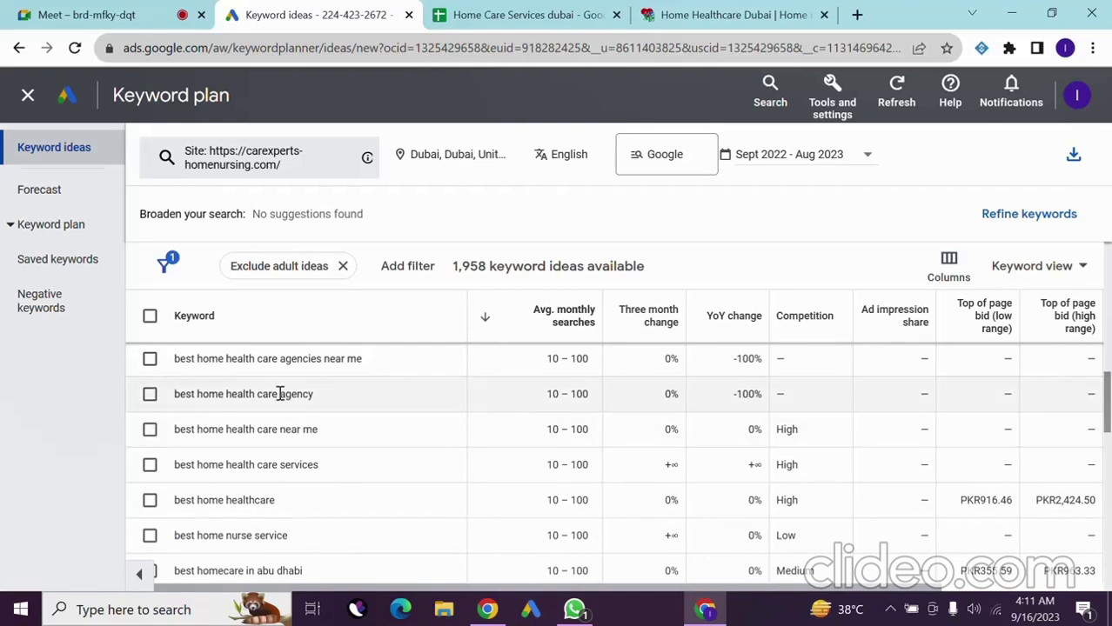
triple_click(282, 394)
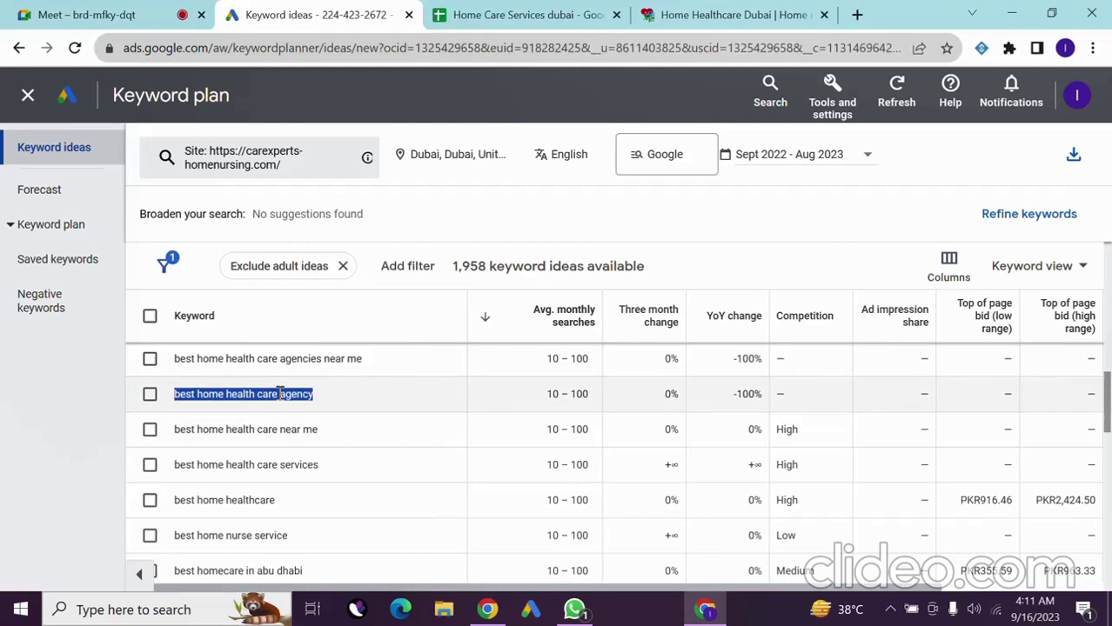
triple_click(281, 394)
- Review the rest of the third page's keyword ideas, from "best nurses" down to "care facilities for elderly"
scroll(265, 513, "down", 3)
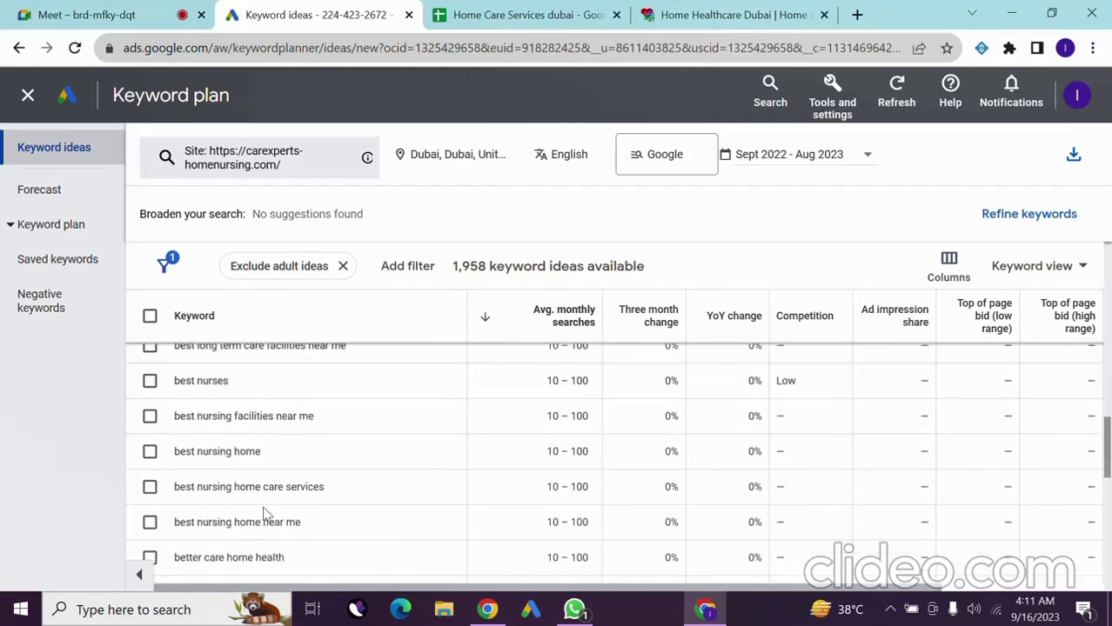
scroll(306, 442, "down", 2)
scroll(305, 442, "down", 2)
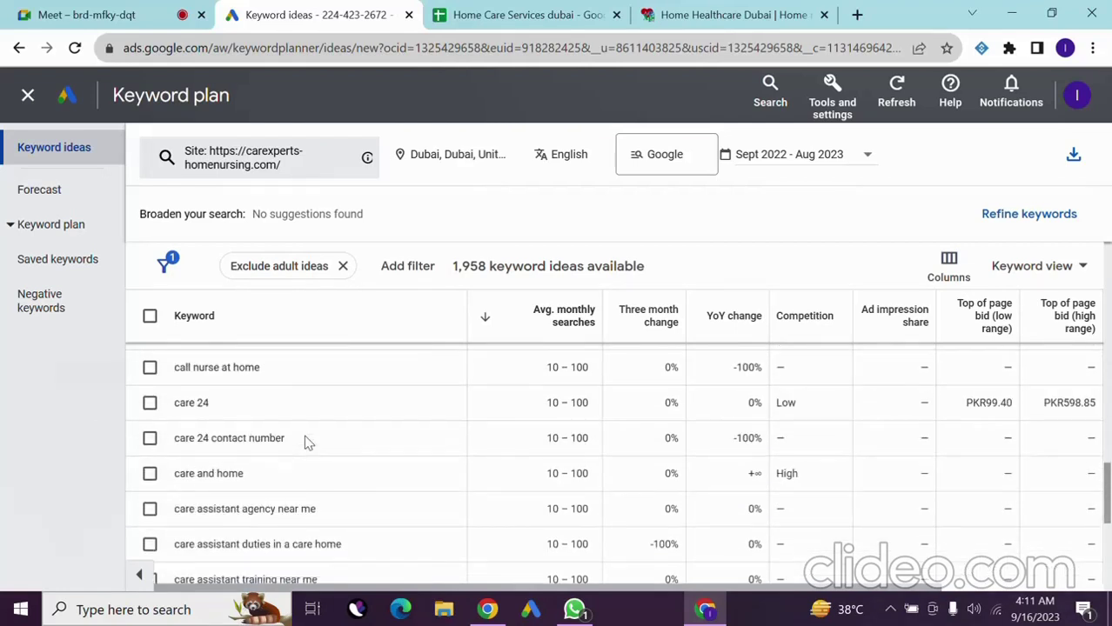
scroll(306, 442, "down", 2)
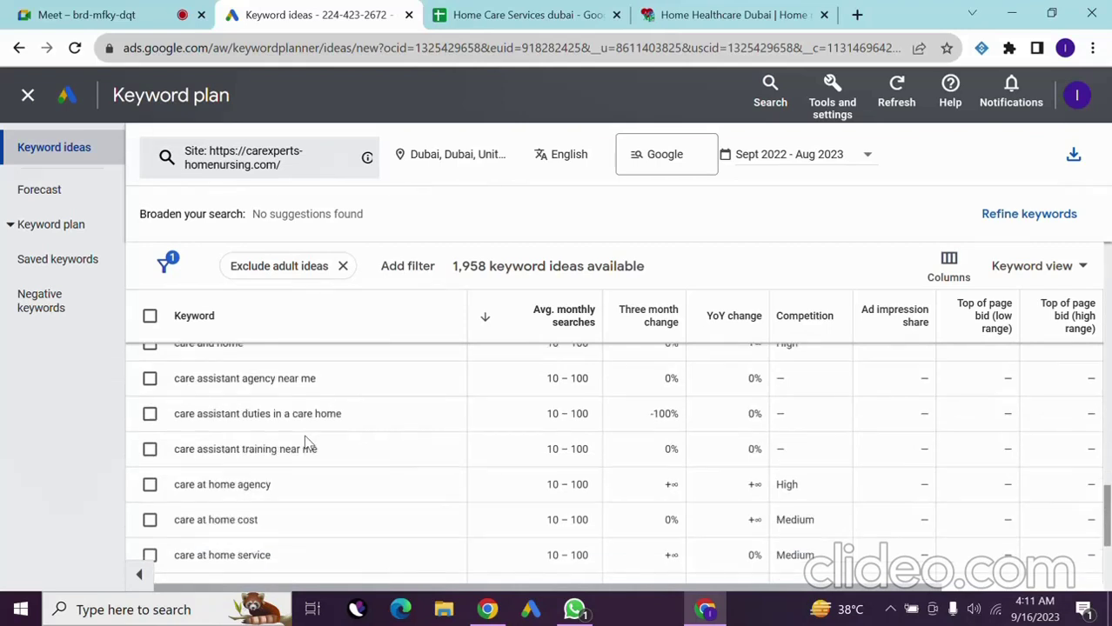
scroll(305, 442, "down", 3)
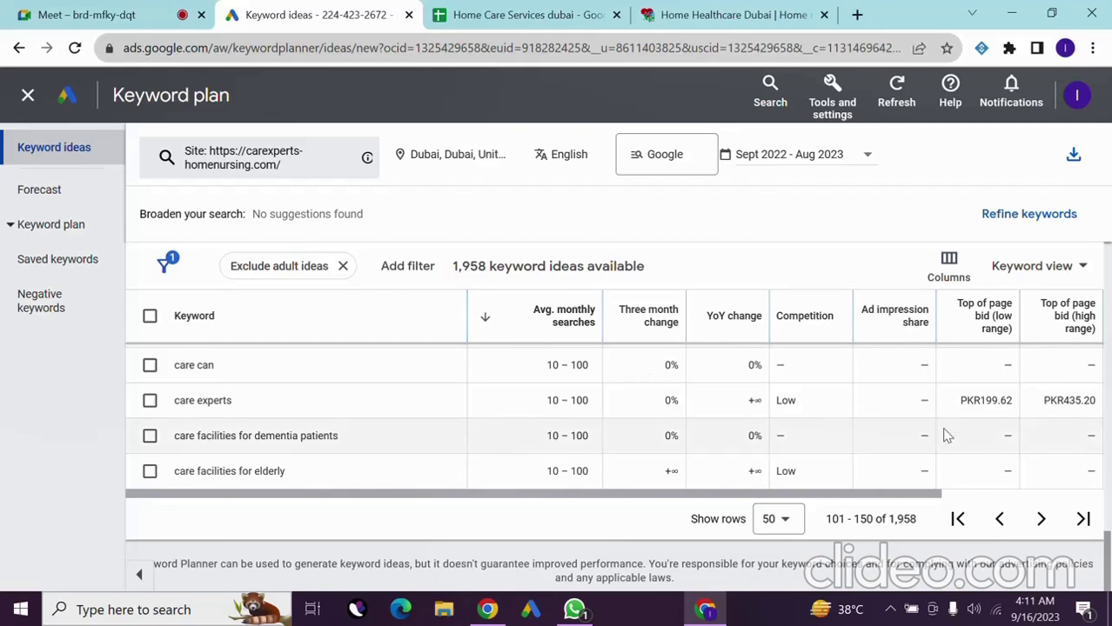
scroll(423, 356, "up", 15)
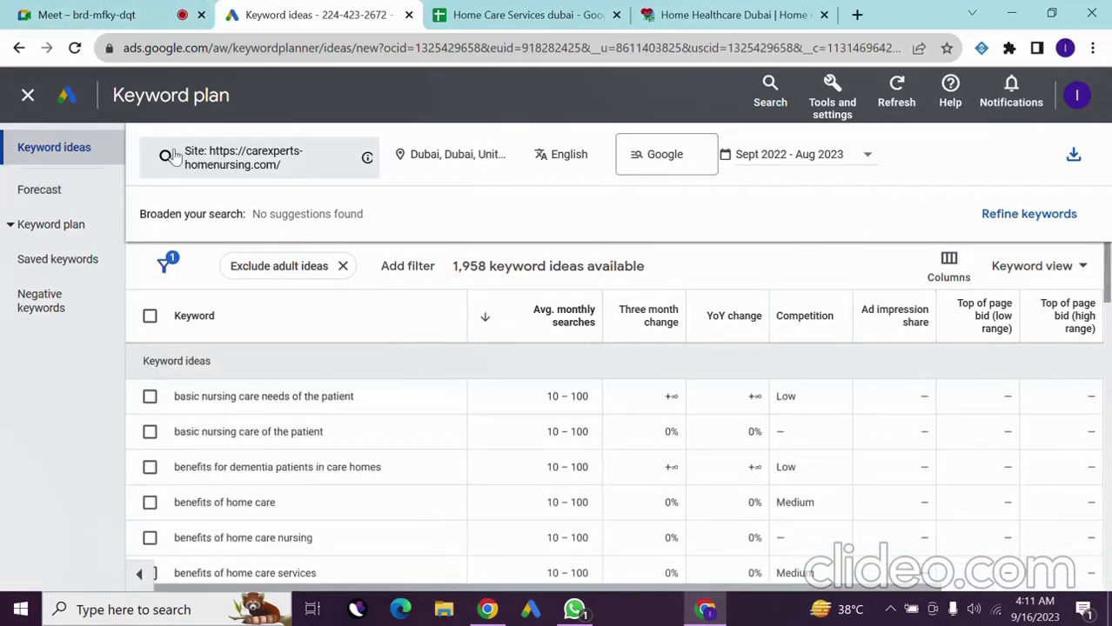
- Close the keyword ideas and open a new keyword discovery with the option to start with a website
left_click(26, 92)
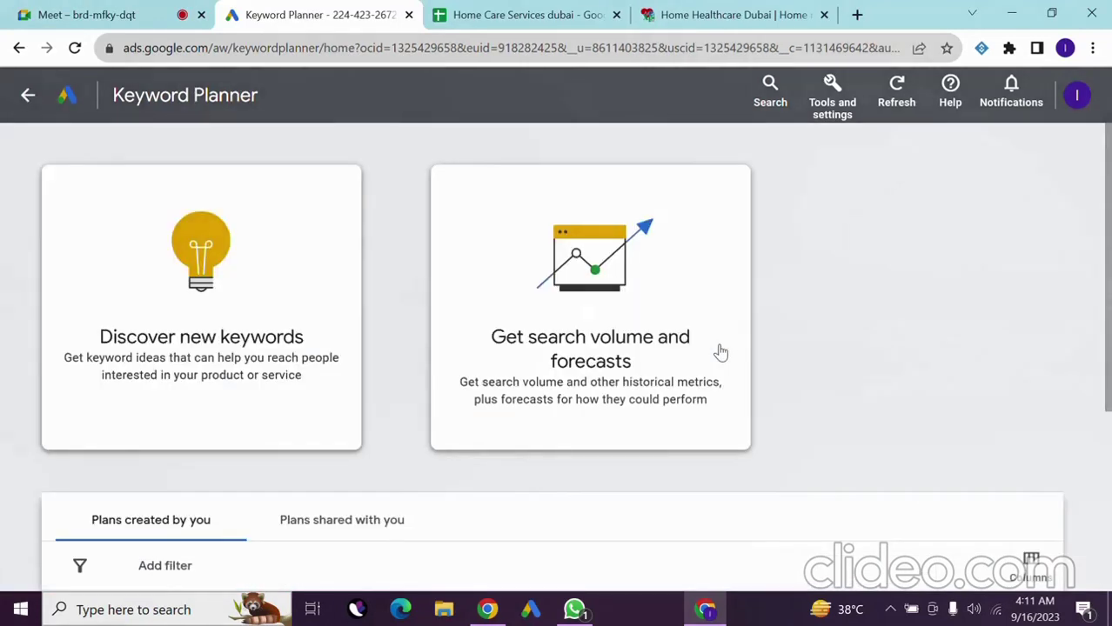
left_click(198, 268)
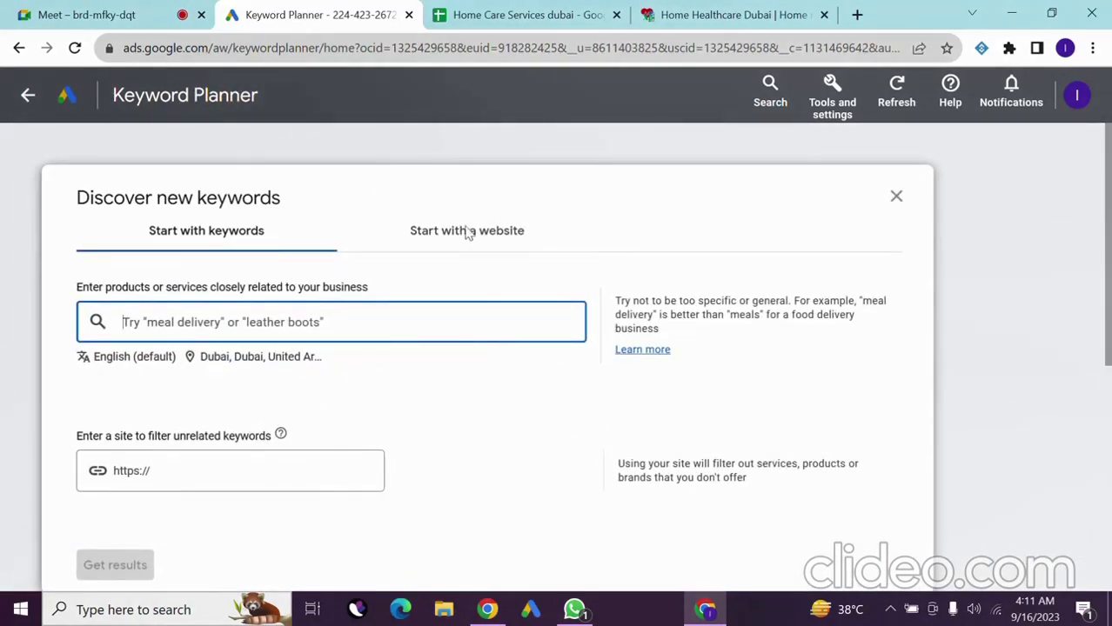
left_click(467, 233)
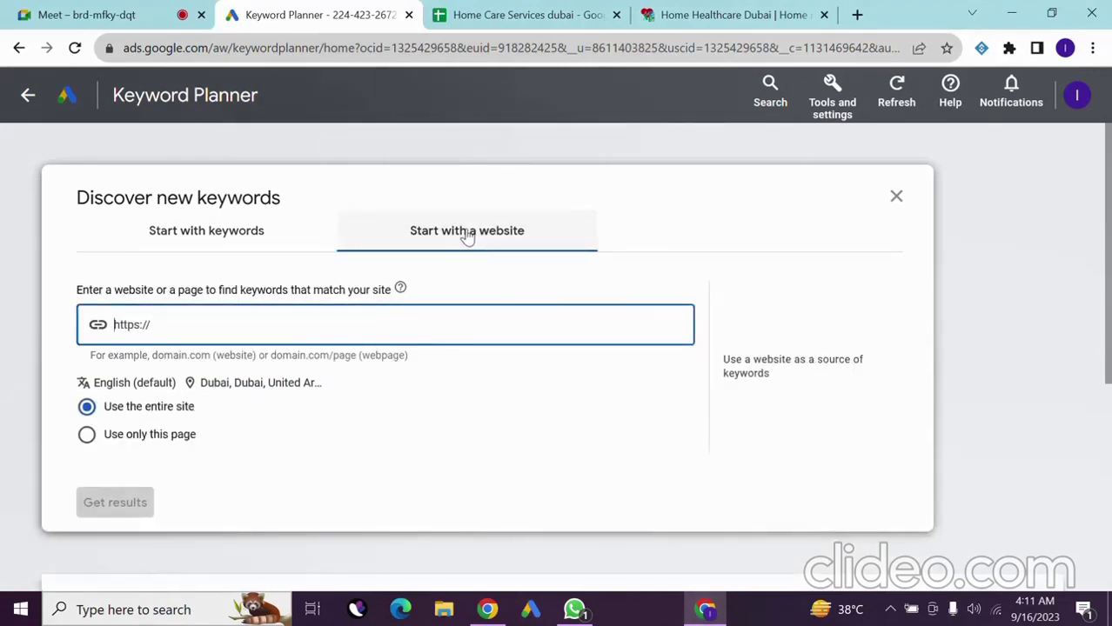
- Check the keyword sheet and the CareXperts website, and switch the keyword discovery to starting with keywords
left_click(513, 14)
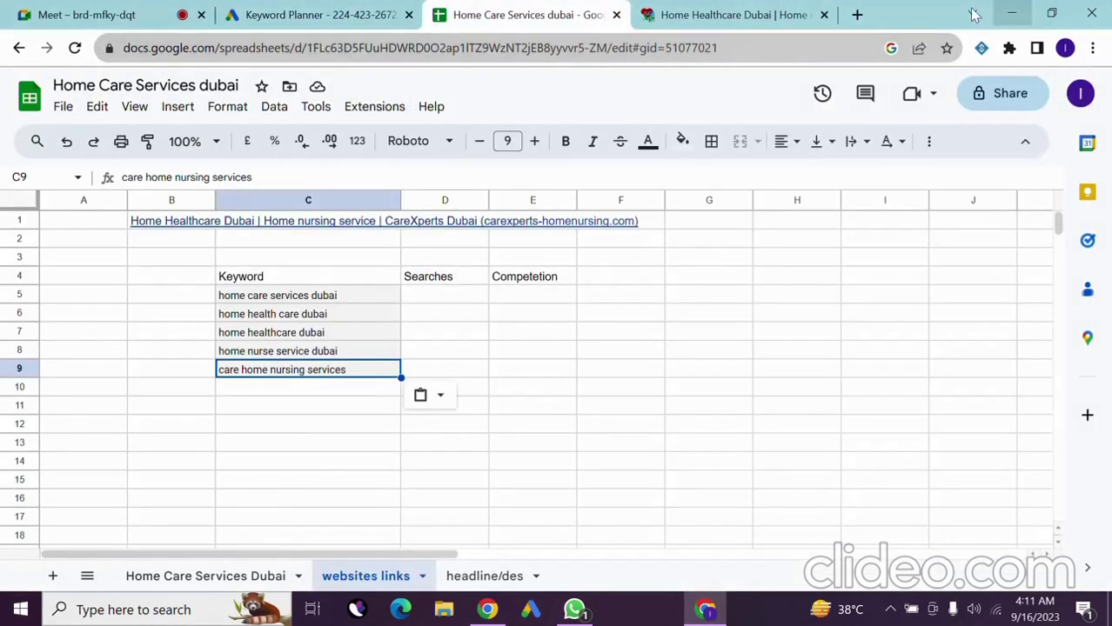
left_click(757, 15)
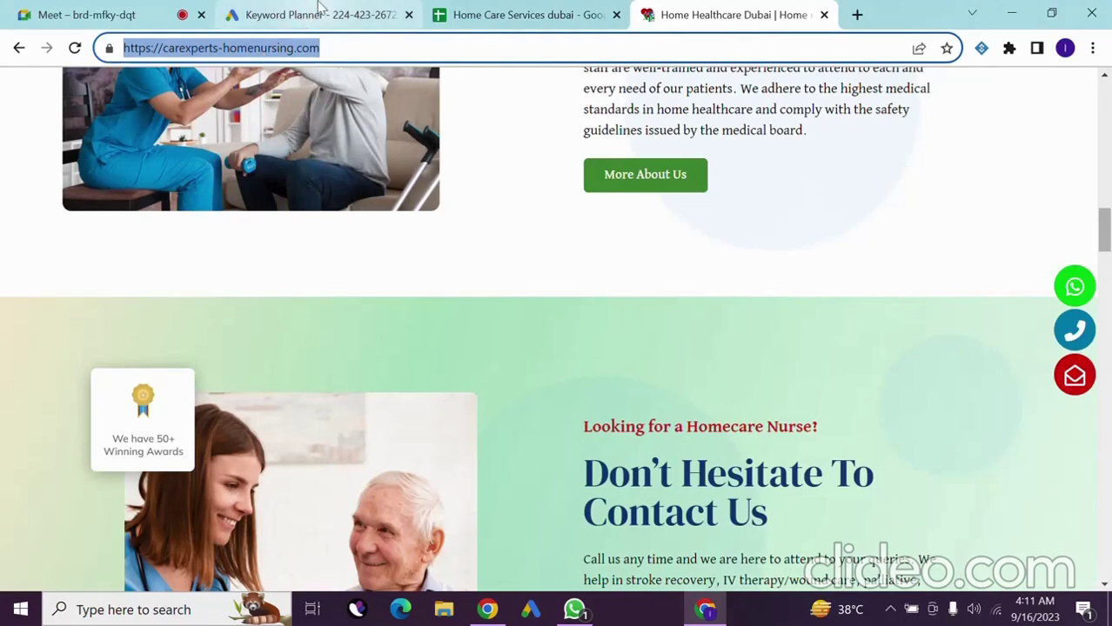
left_click(320, 10)
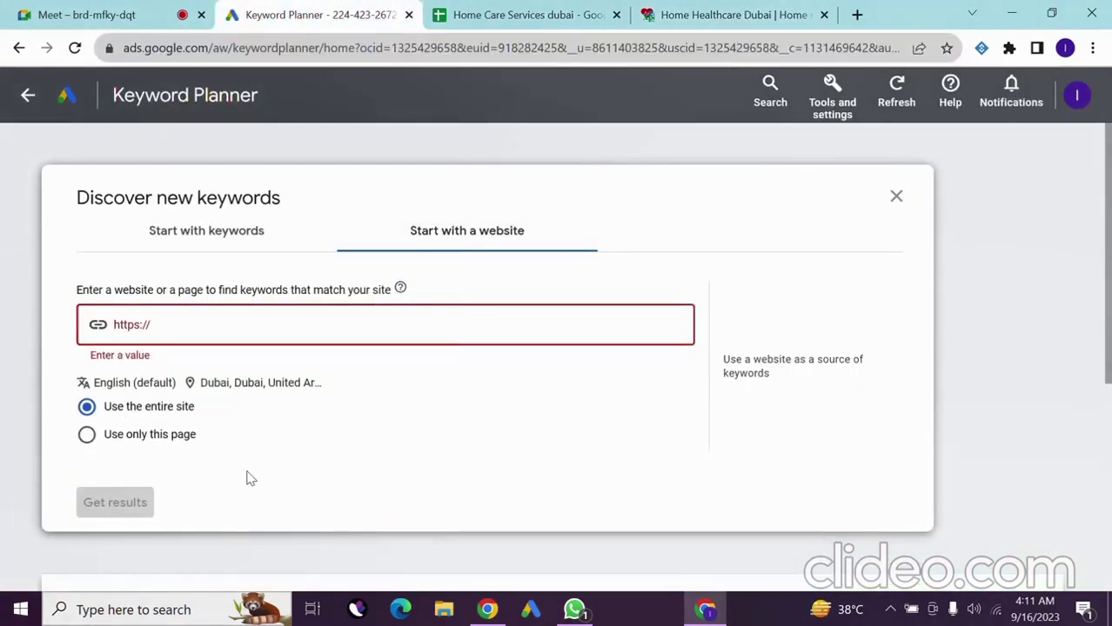
left_click(495, 9)
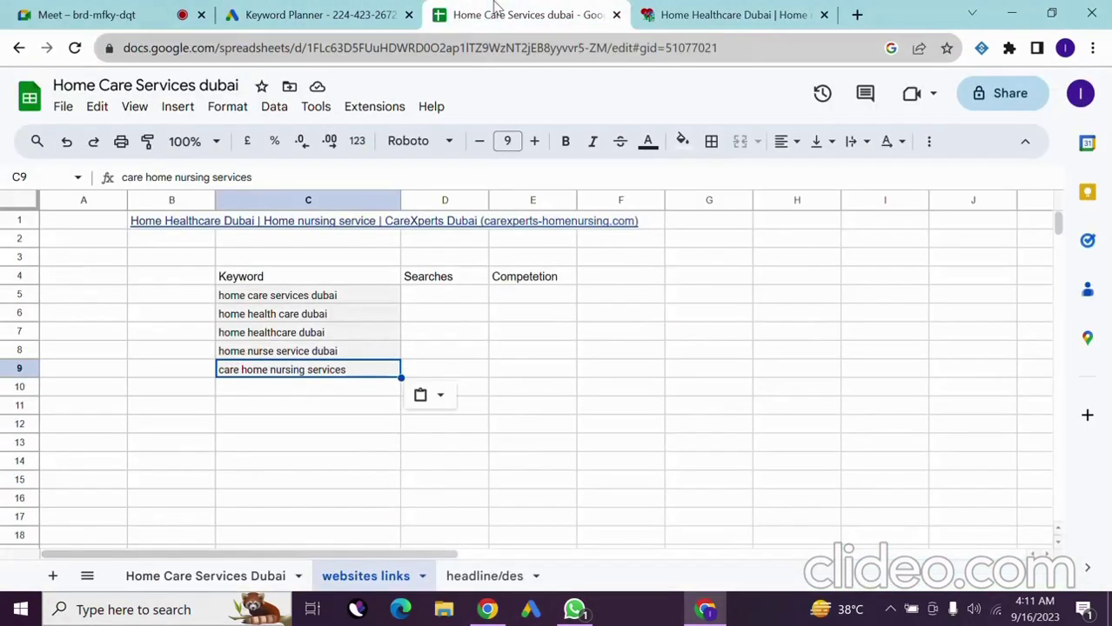
left_click(735, 15)
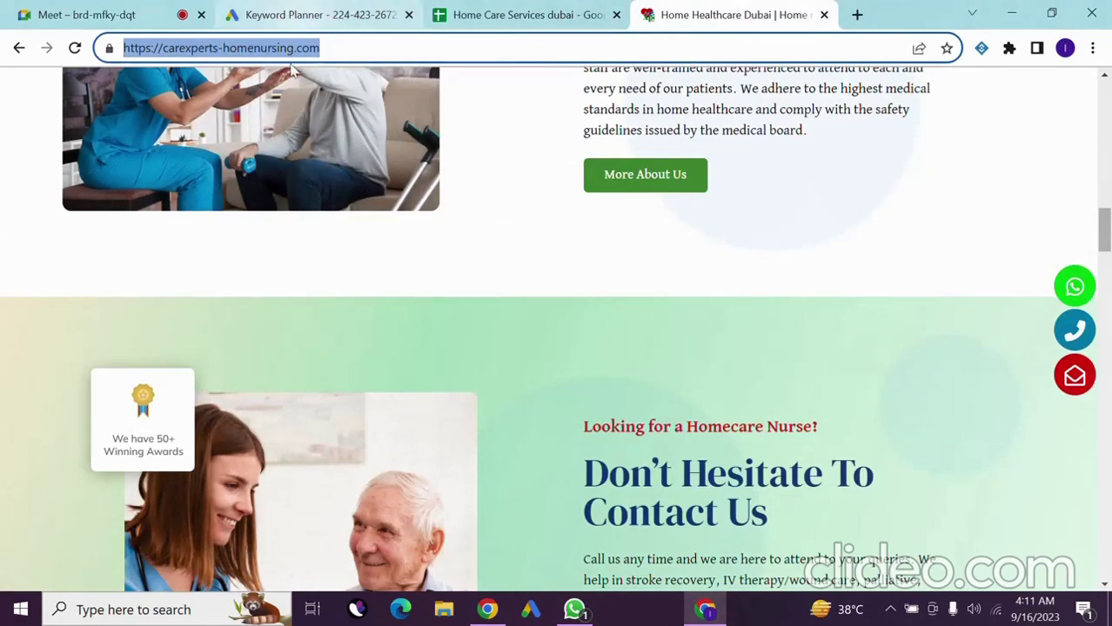
left_click(306, 16)
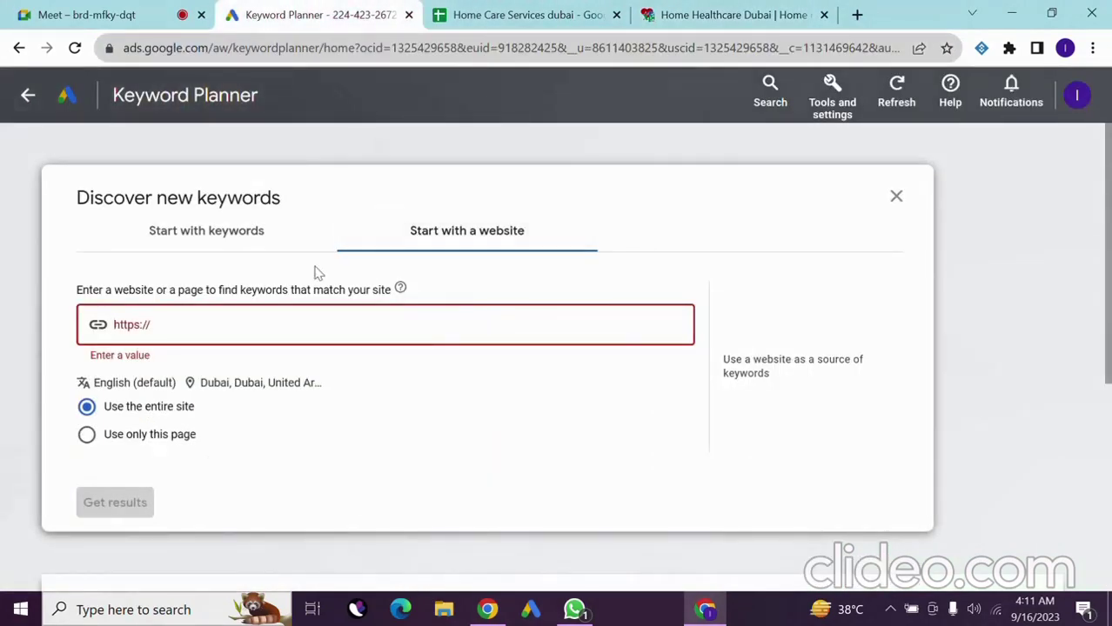
left_click(228, 246)
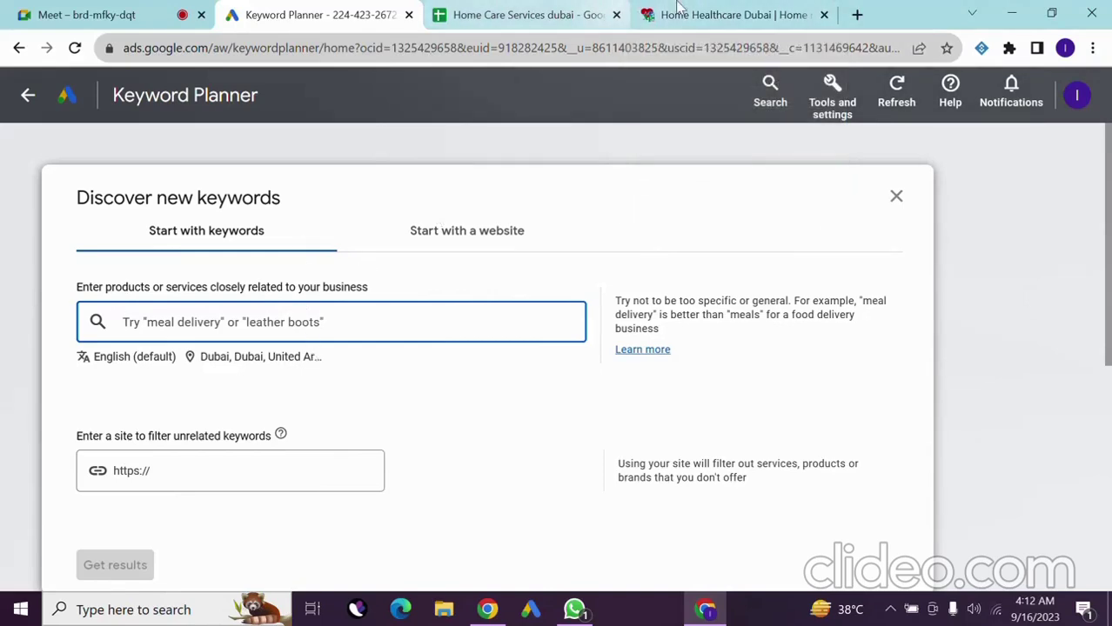
- Look through the CareXperts website for a seed keyword, focusing on "Home Care Nurse" in the booking form's heading
left_click(729, 13)
scroll(535, 403, "up", 9)
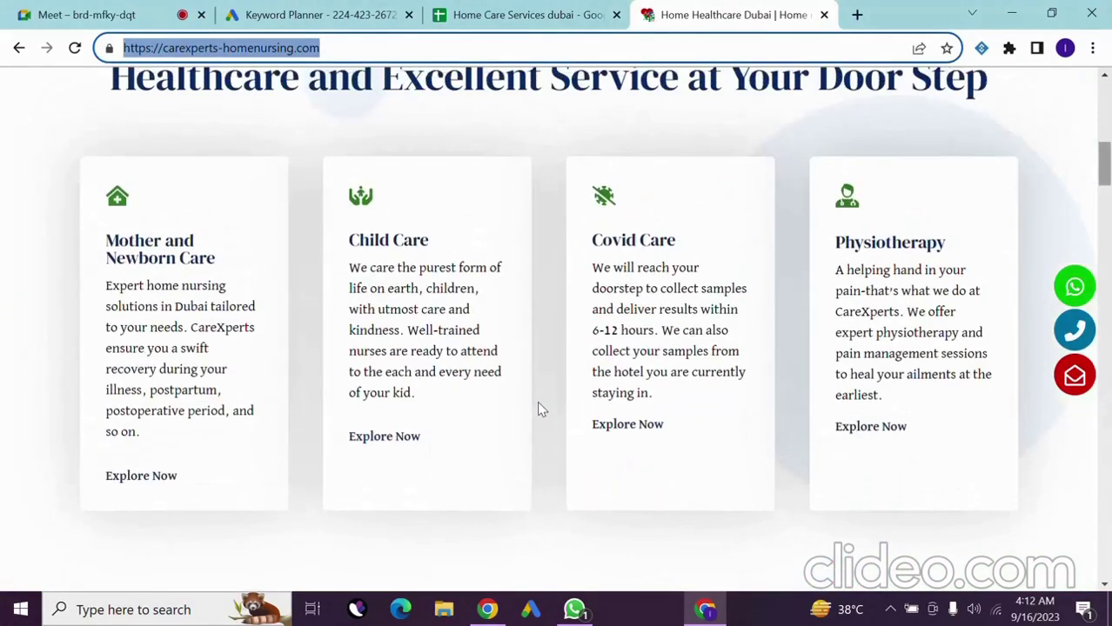
scroll(537, 403, "down", 10)
right_click(540, 403)
scroll(378, 450, "down", 8)
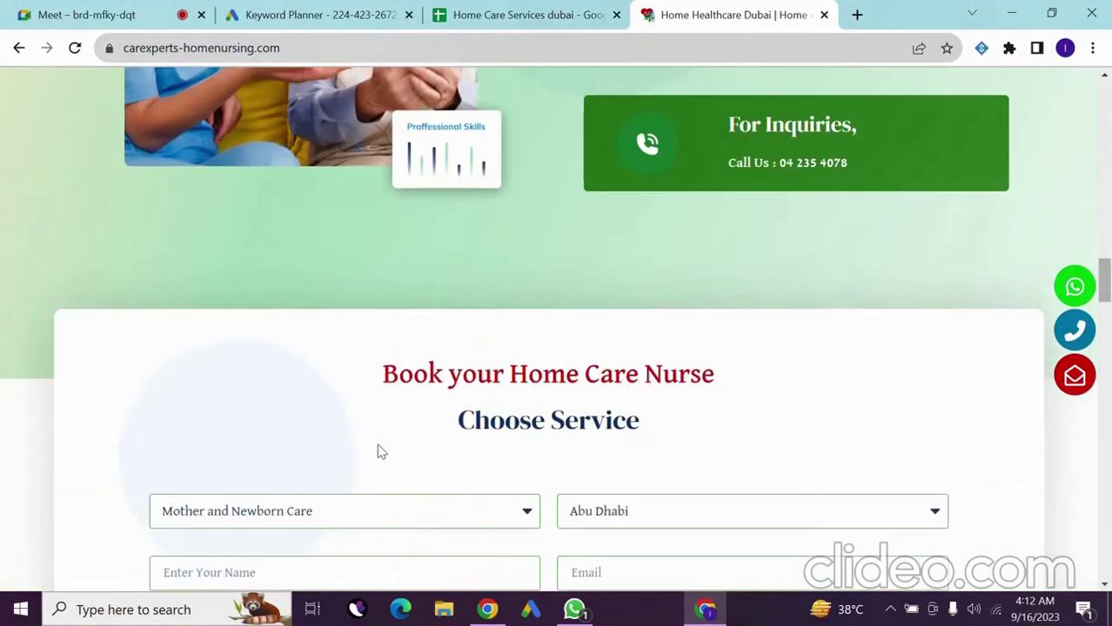
scroll(378, 450, "up", 4)
double_click(492, 285)
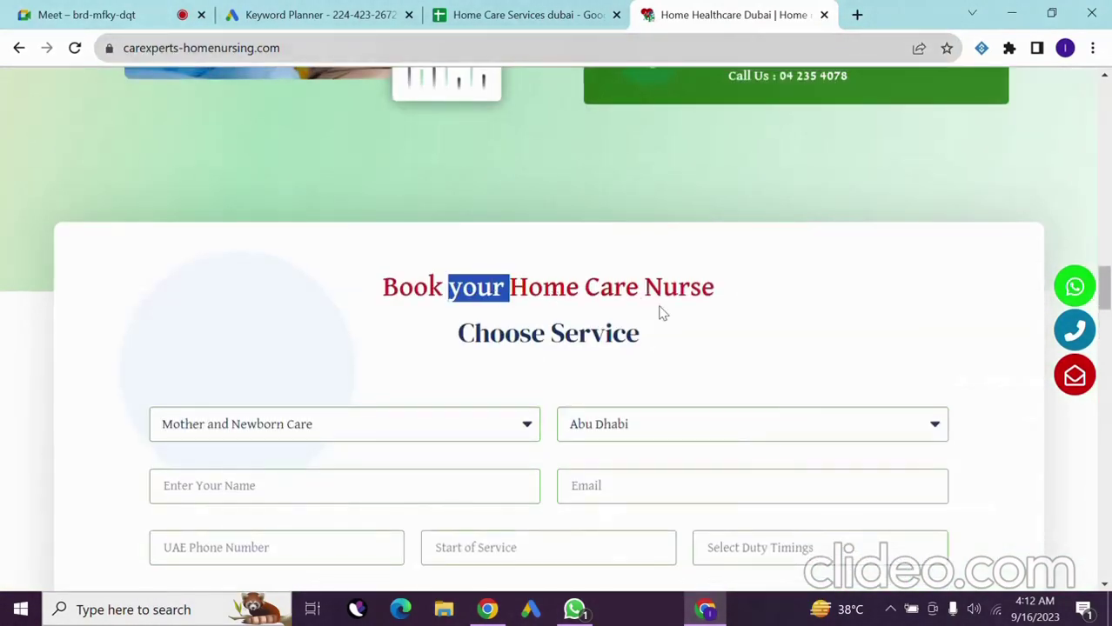
triple_click(576, 285)
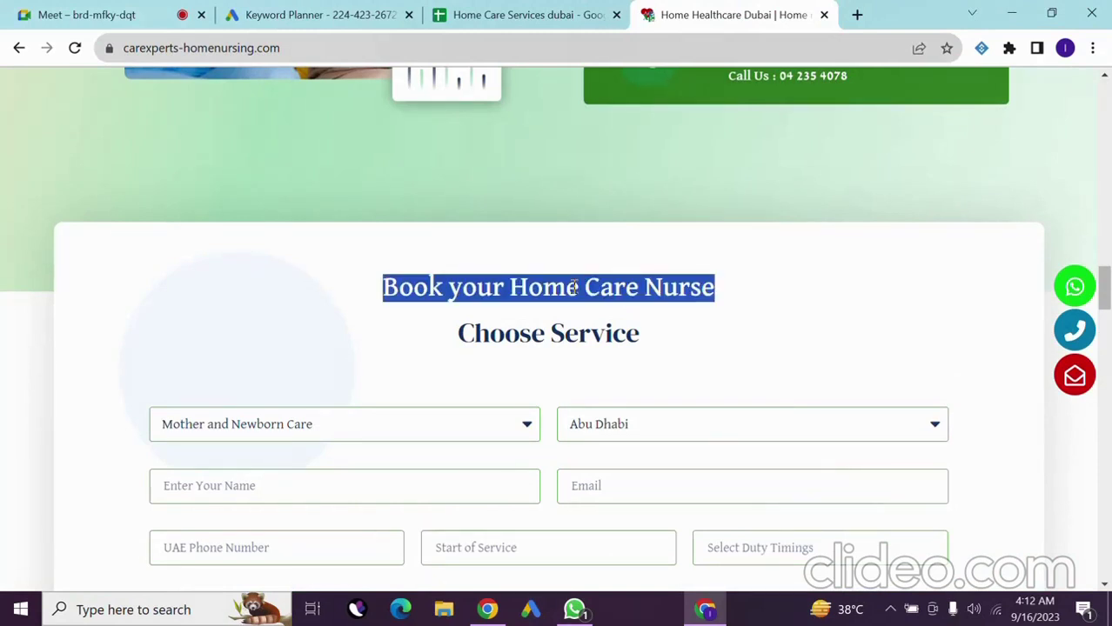
left_click_drag(526, 288, 646, 312)
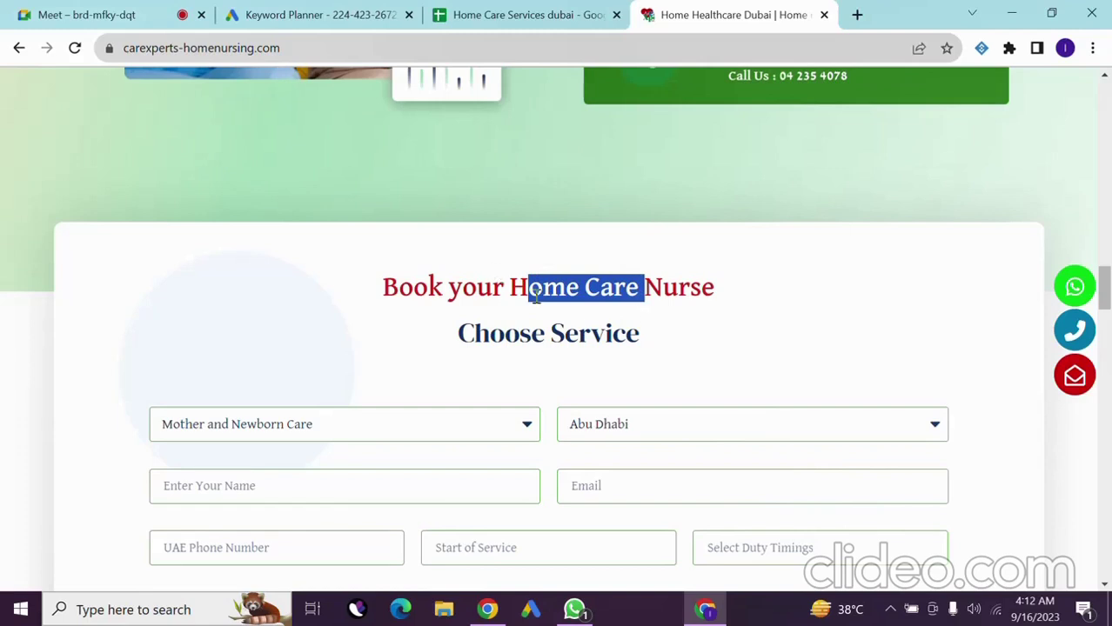
left_click_drag(513, 288, 758, 289)
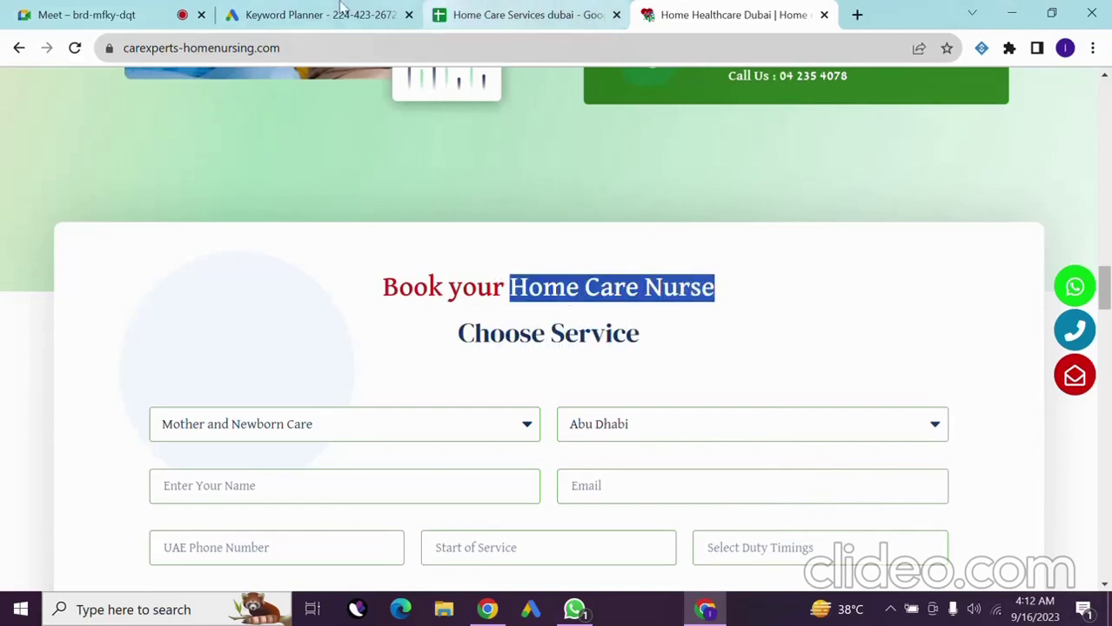
- Switch to Keyword Planner and enter "home care nurssing services" as the seed keyword
left_click(296, 10)
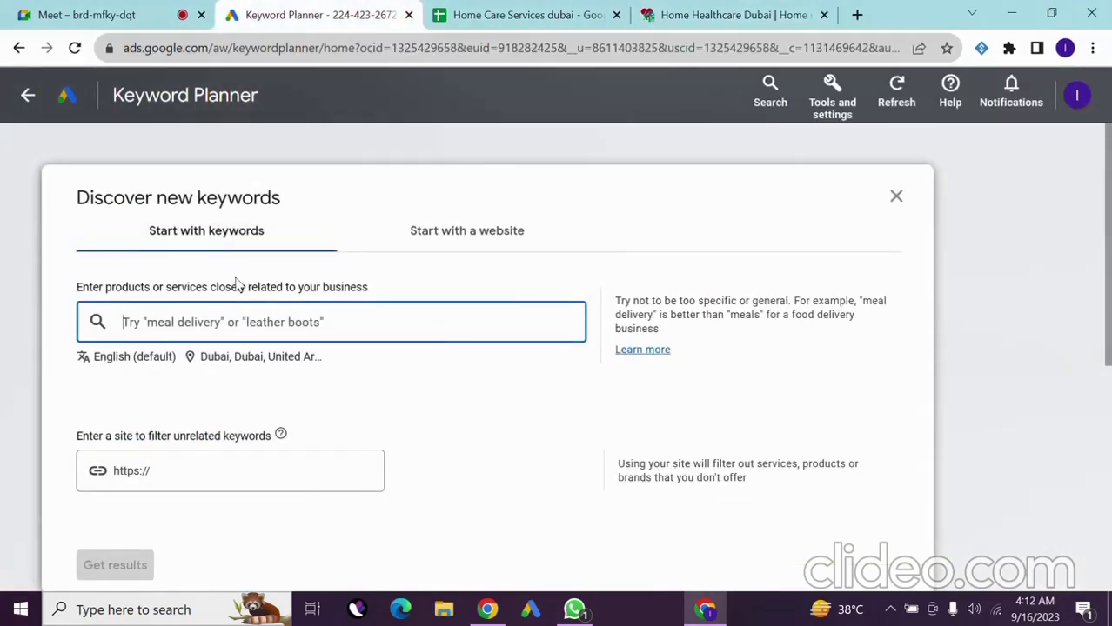
type("home")
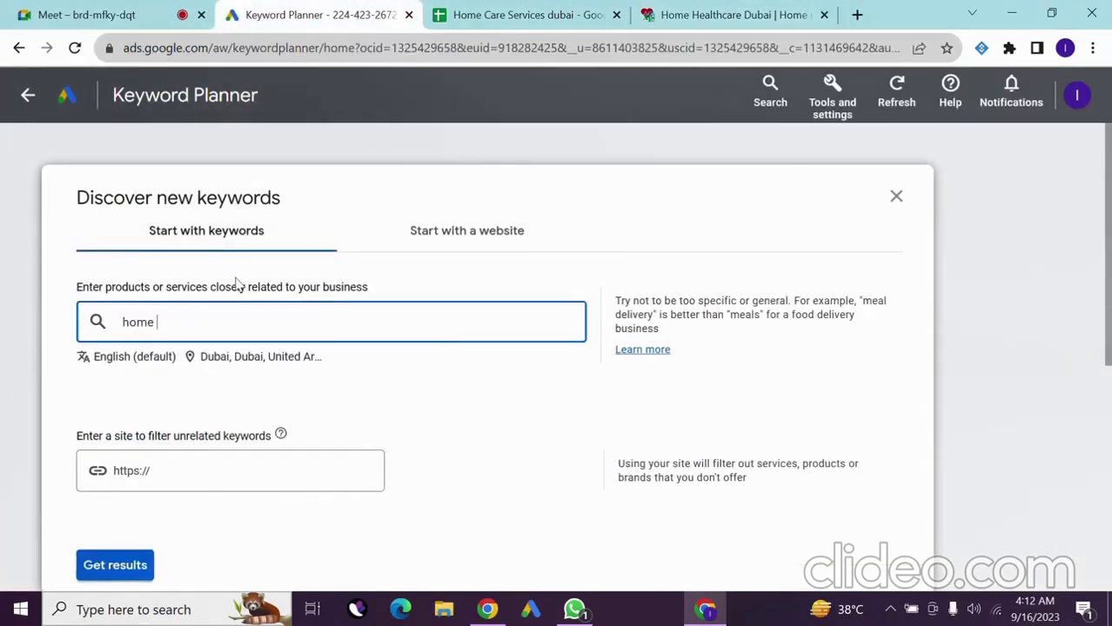
key("Return")
scroll(237, 284, "down", 5)
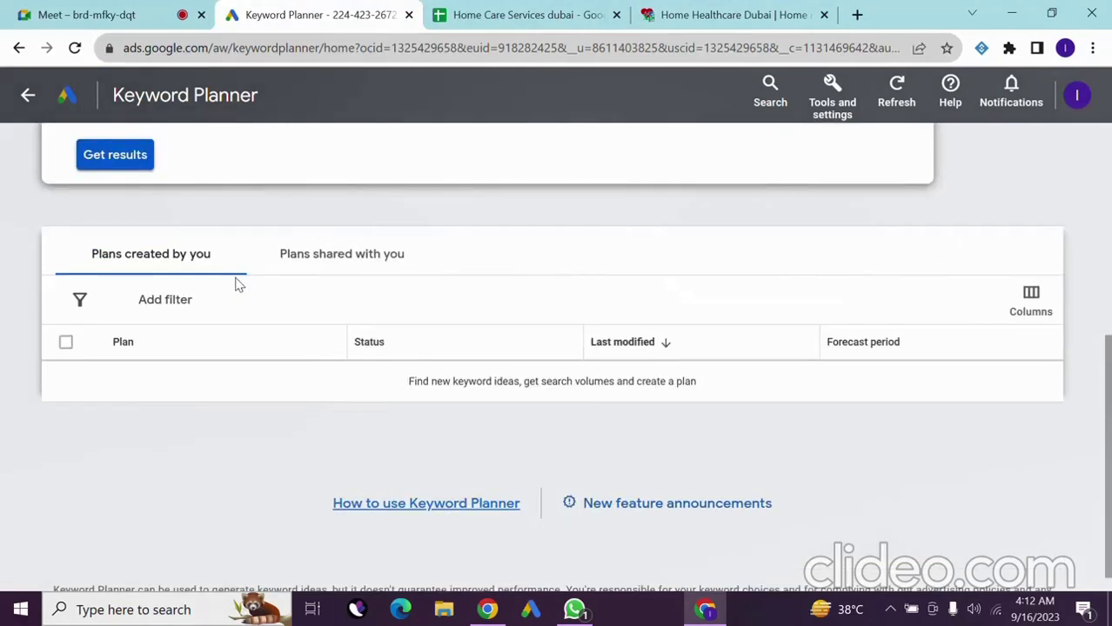
scroll(266, 315, "up", 5)
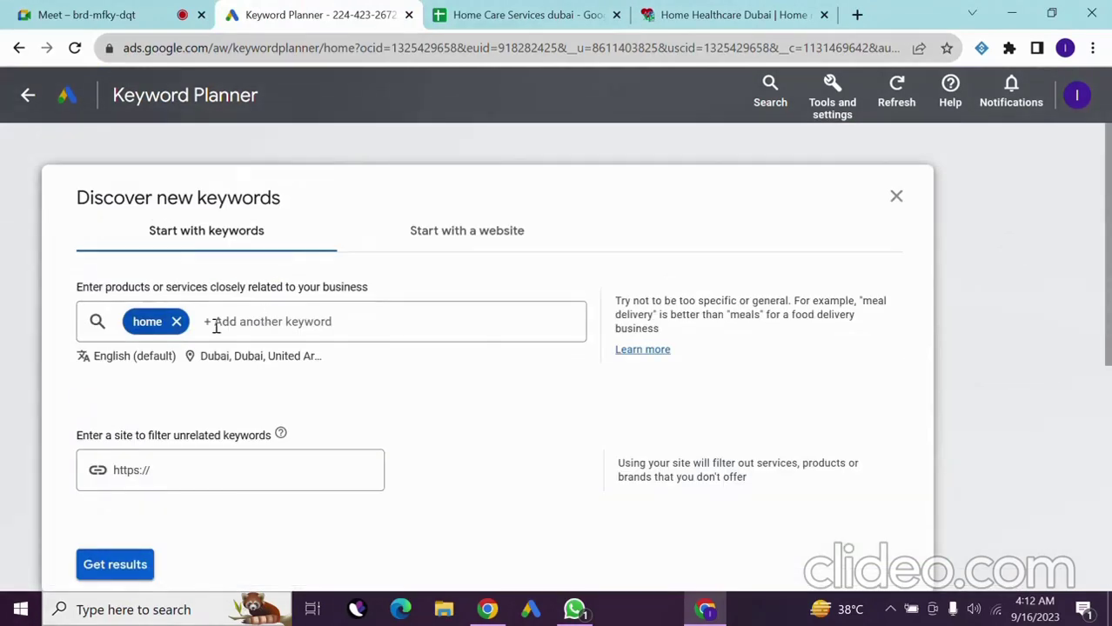
left_click(162, 323)
type("c")
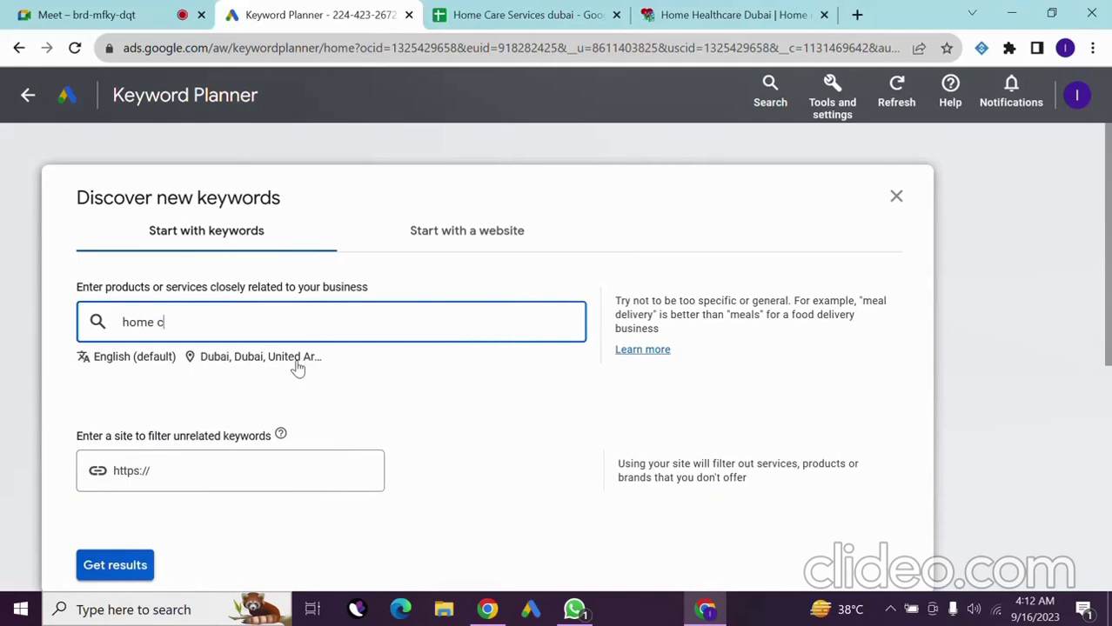
type("are nur")
type("s")
type("e")
type("sin")
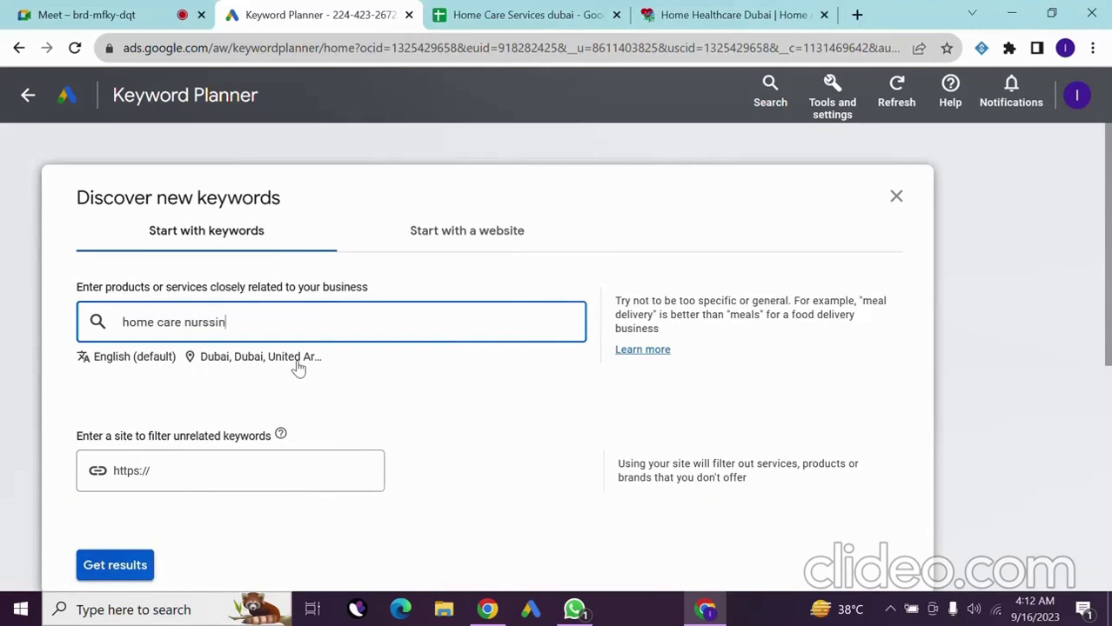
type("g services")
- Check the CareXperts heading, change the seed keyword to "home care nurse services", and get its keyword ideas
left_click(700, 12)
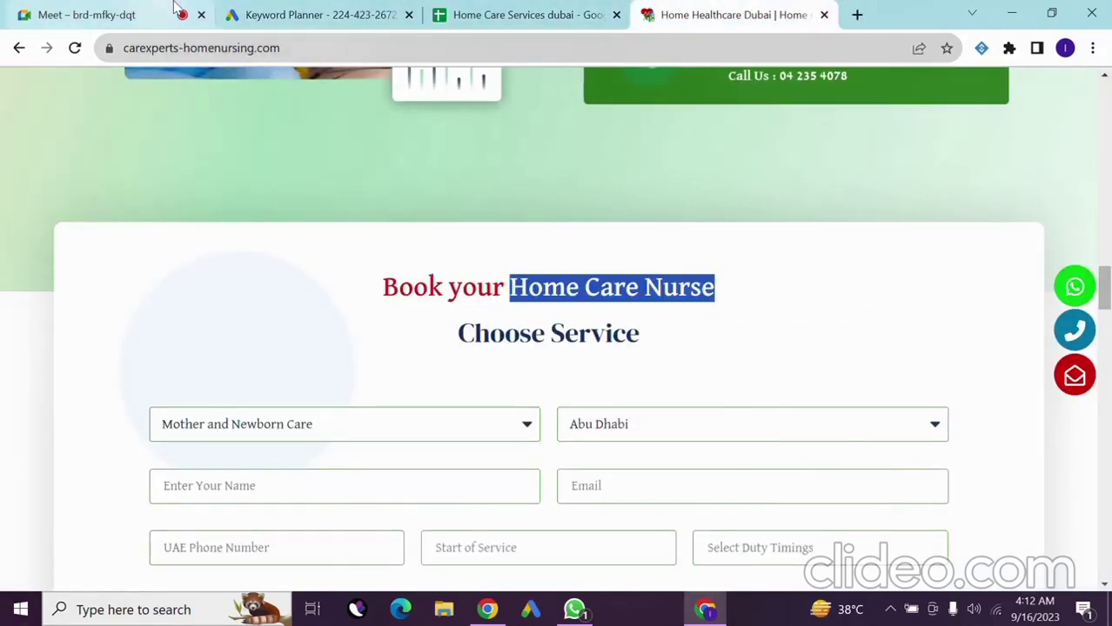
left_click(313, 15)
left_click(225, 317)
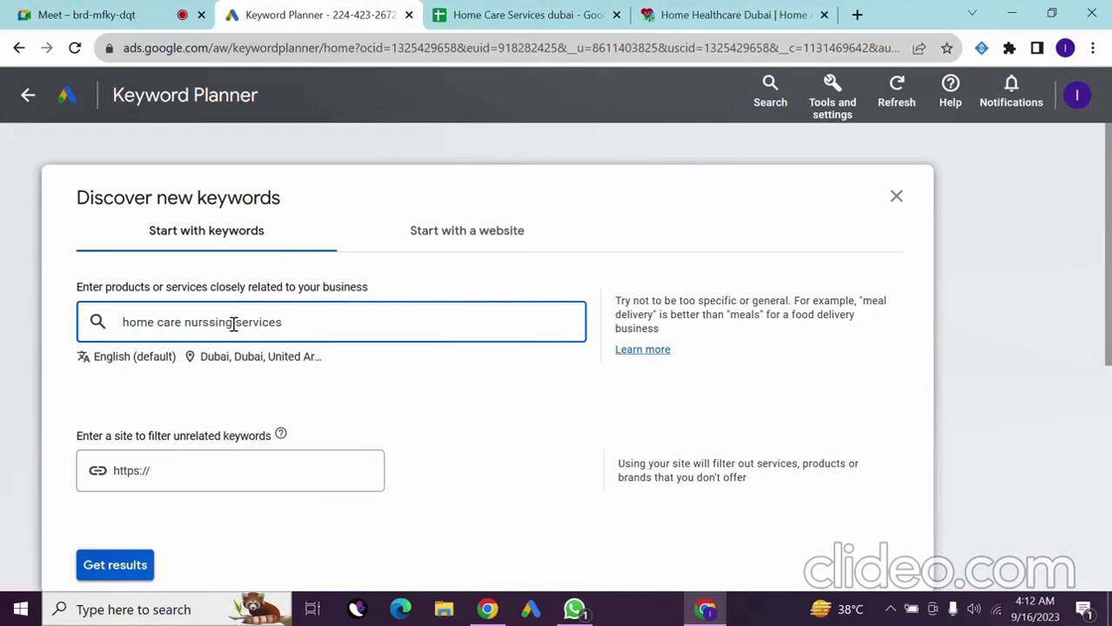
key("BackSpace")
key("BackSpace")
key("BackSpace")
key("BackSpace")
type("e")
left_click(394, 396)
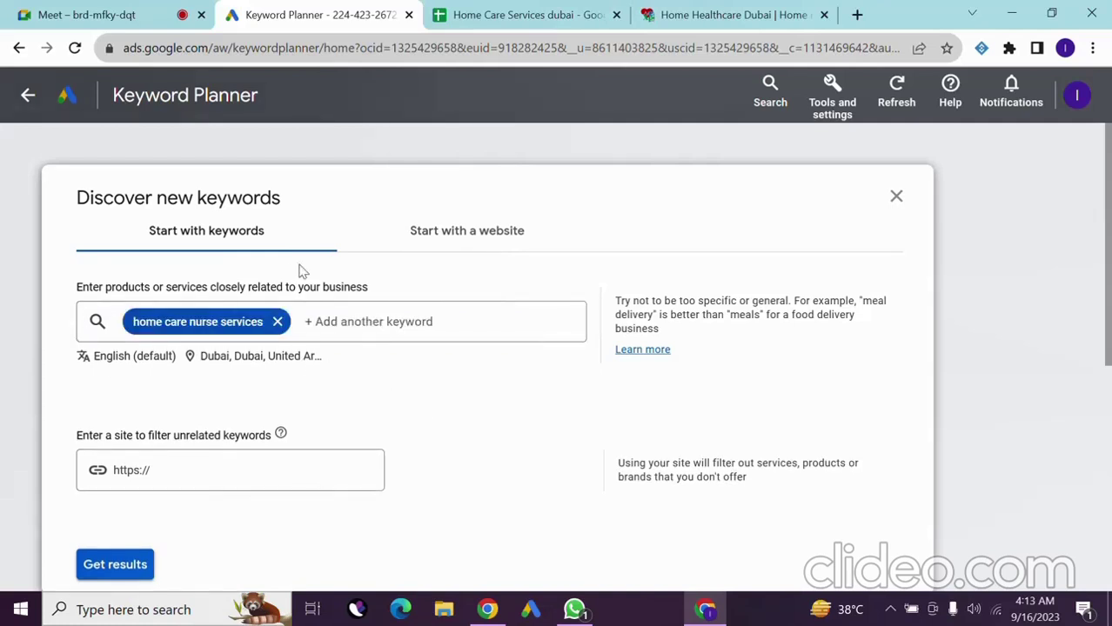
left_click(235, 327)
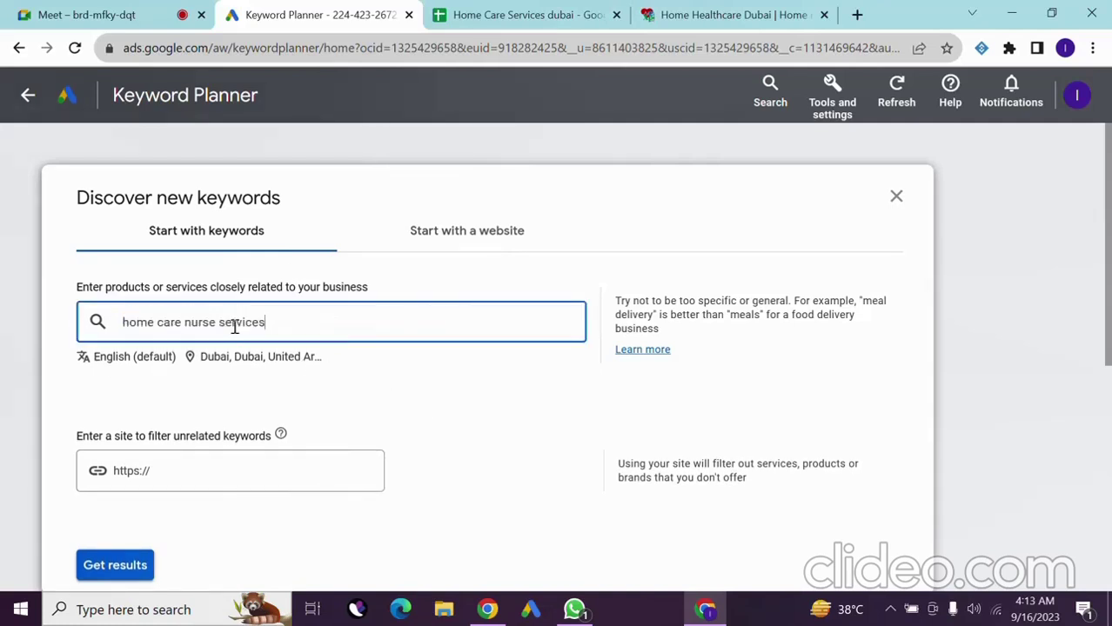
left_click(399, 392)
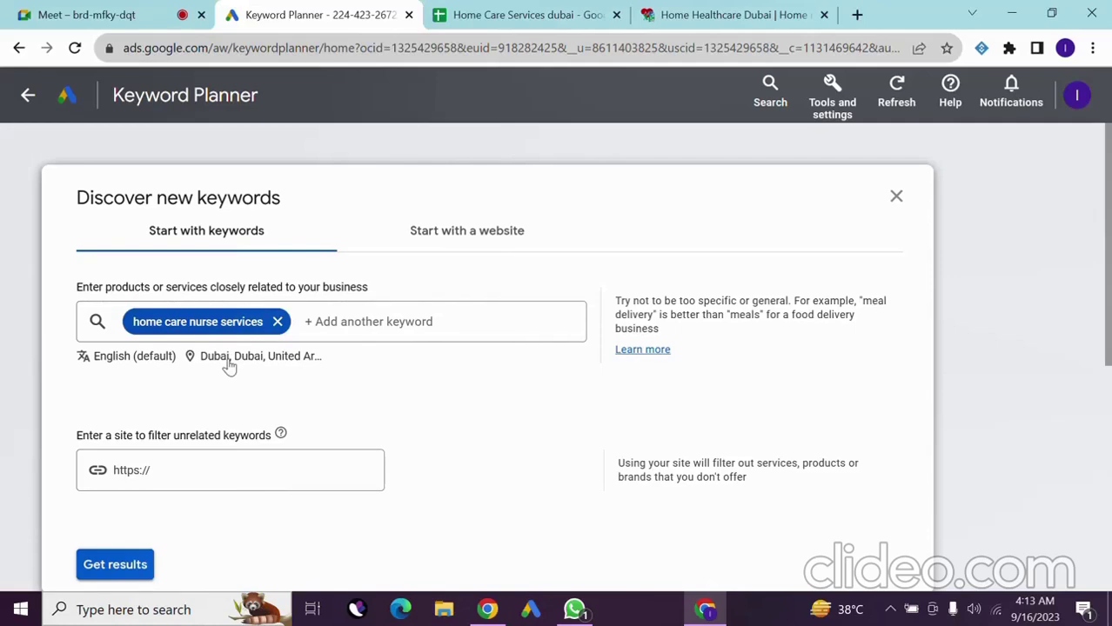
left_click(120, 568)
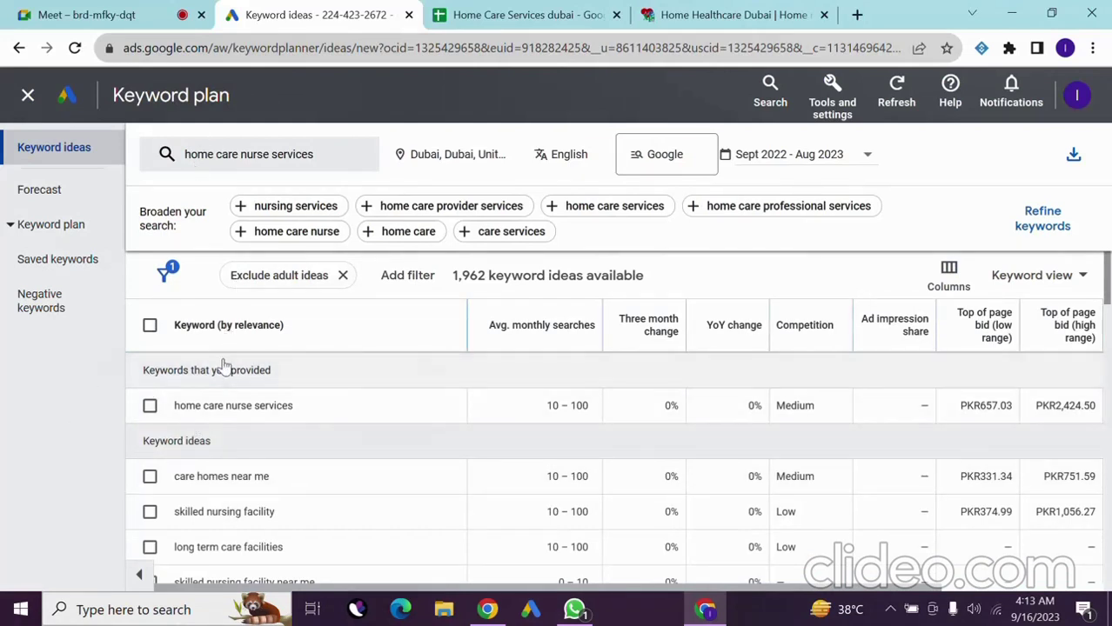
- Review the average monthly searches of "home care nurse services" and the keyword ideas listed by relevance
triple_click(240, 406)
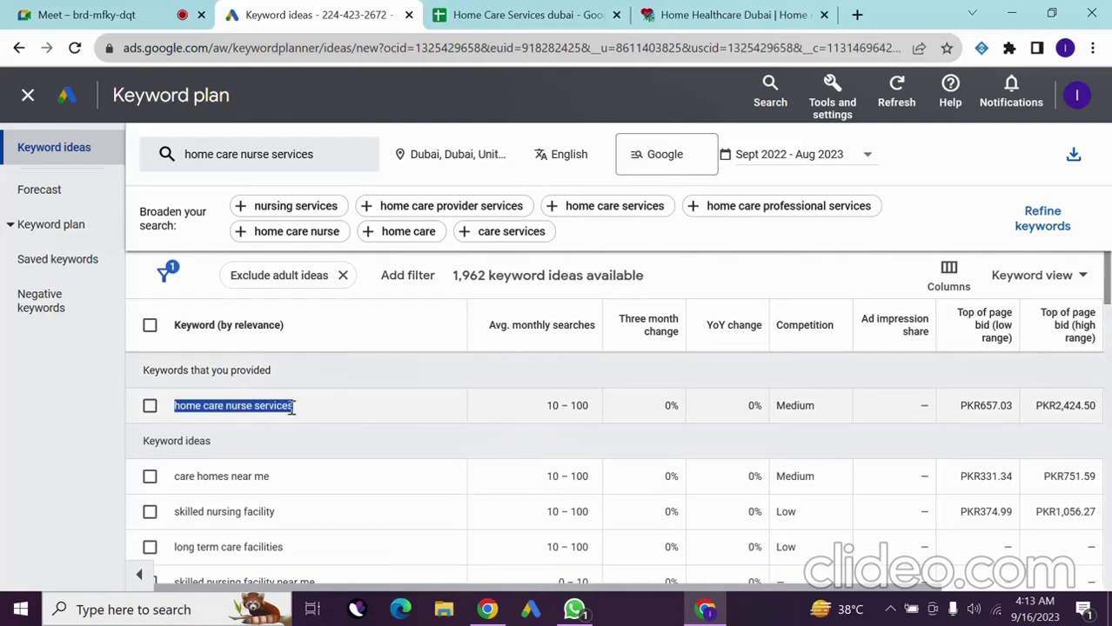
double_click(564, 406)
triple_click(563, 405)
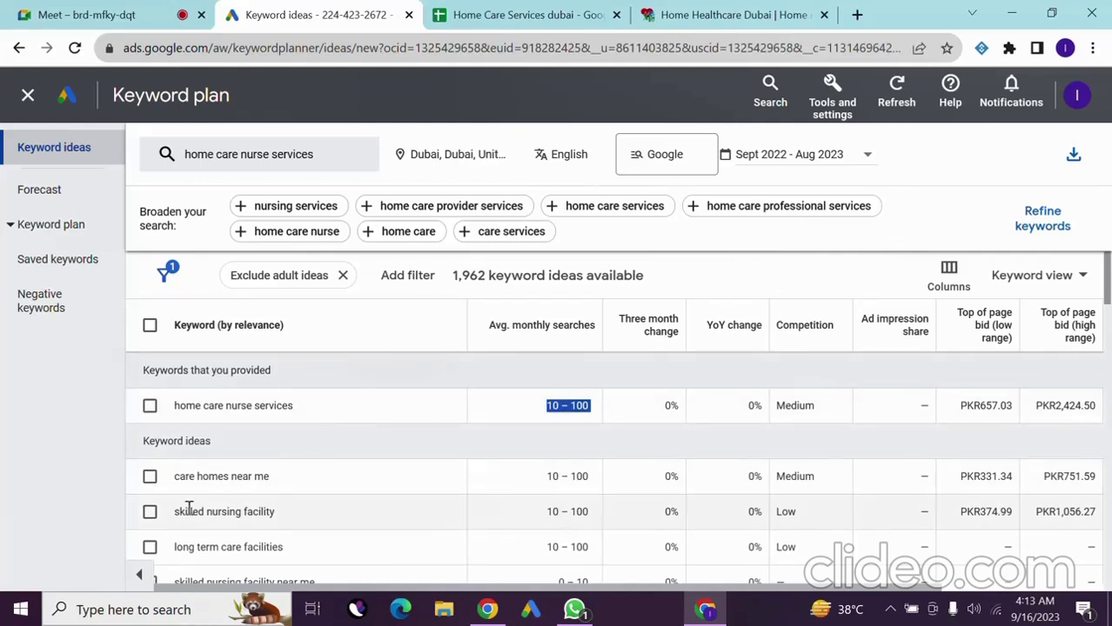
scroll(310, 507, "down", 3)
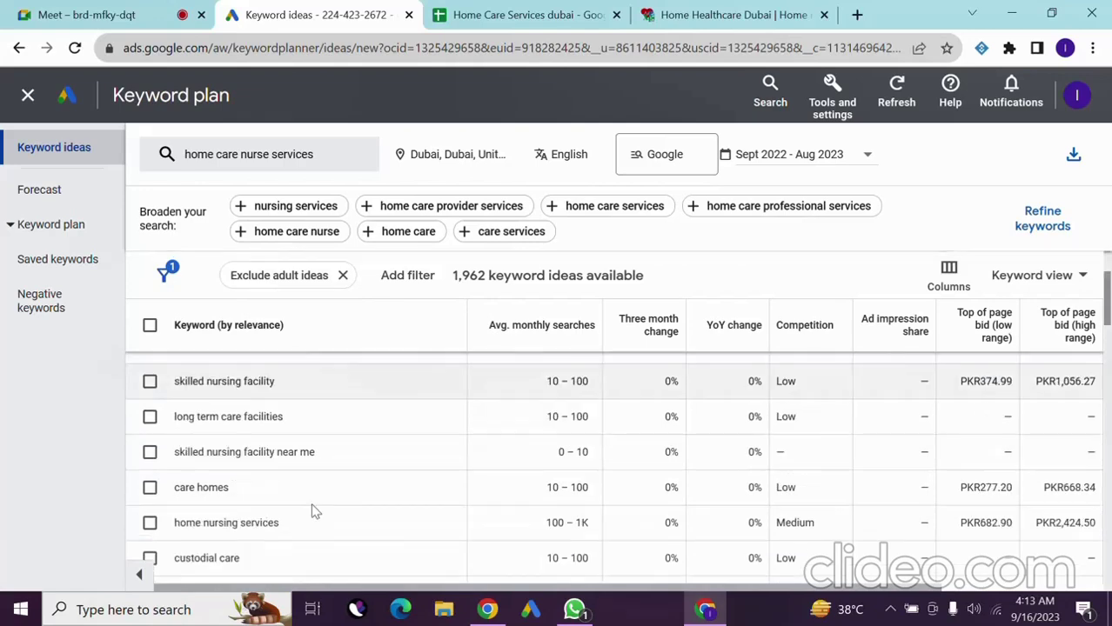
scroll(259, 416, "down", 3)
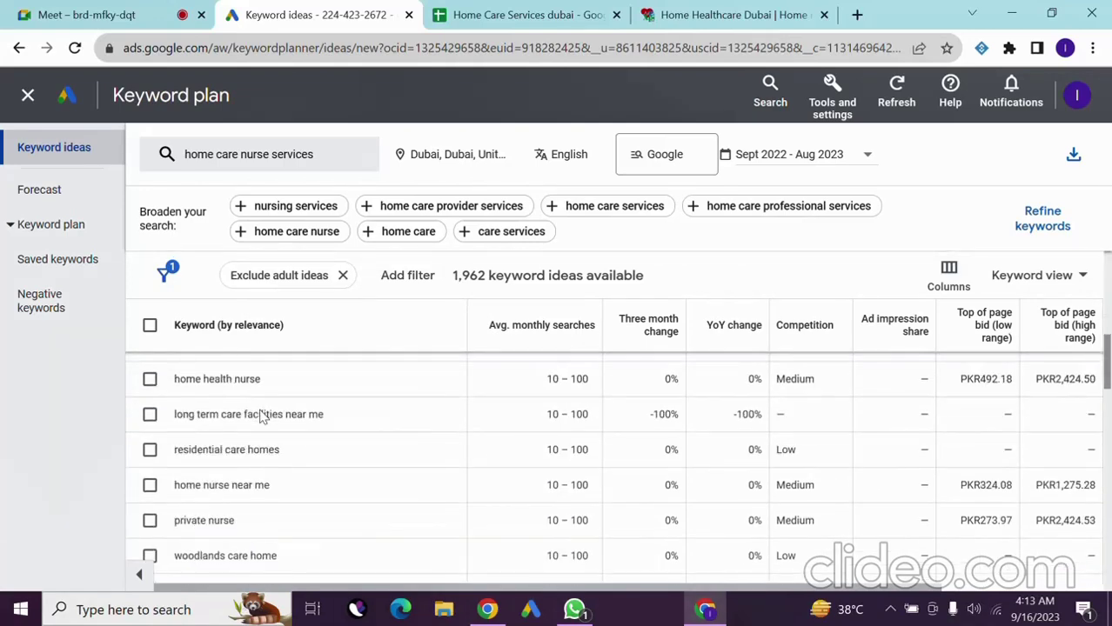
- Sort the keyword ideas by average monthly searches, highest first, and look through the top ideas
left_click(527, 340)
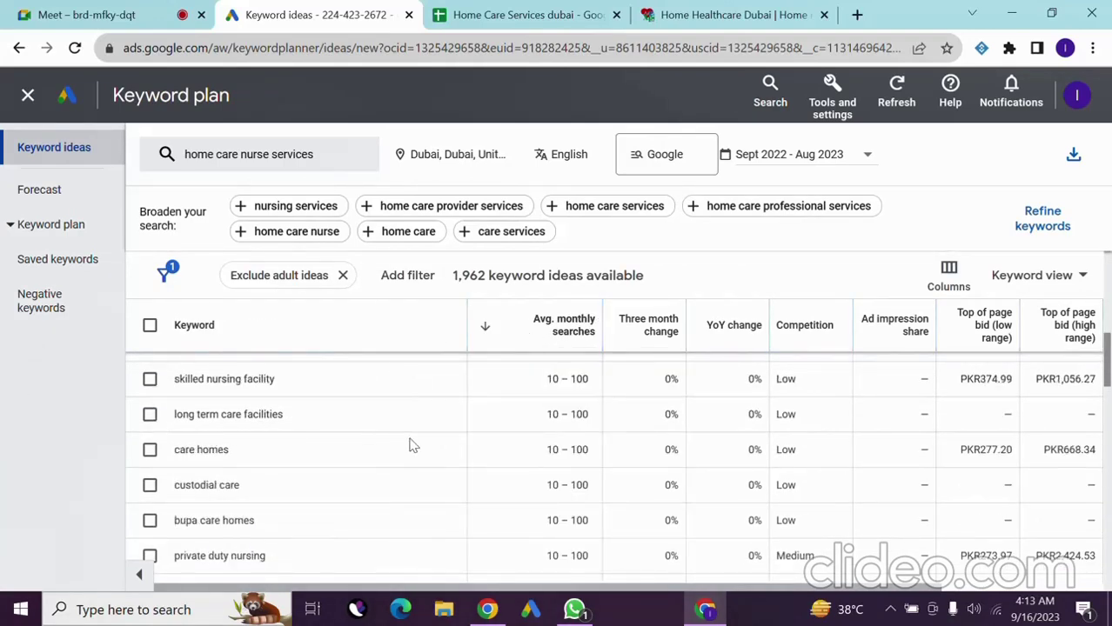
scroll(596, 416, "up", 5)
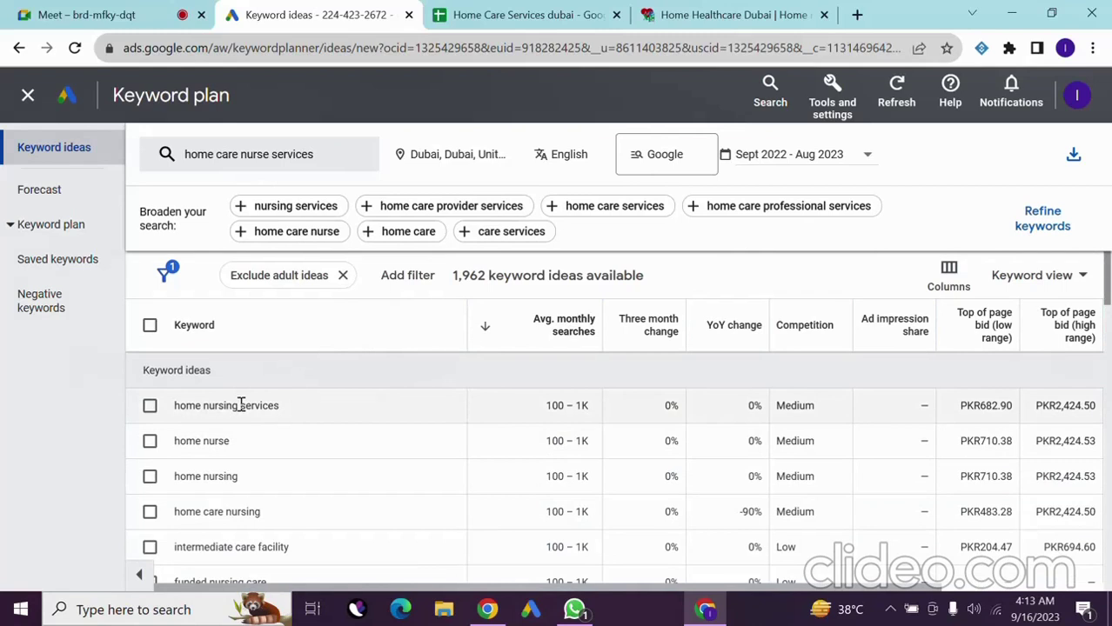
scroll(241, 406, "down", 3)
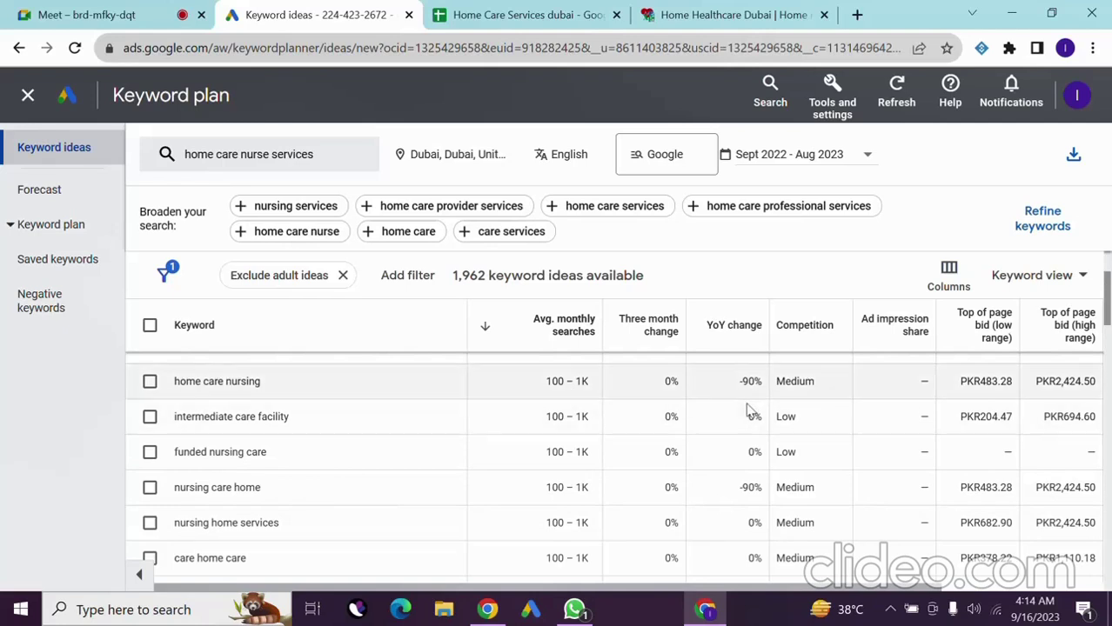
- Open the seed keywords for editing and admit the waiting participant to the Google Meet call
left_click(349, 155)
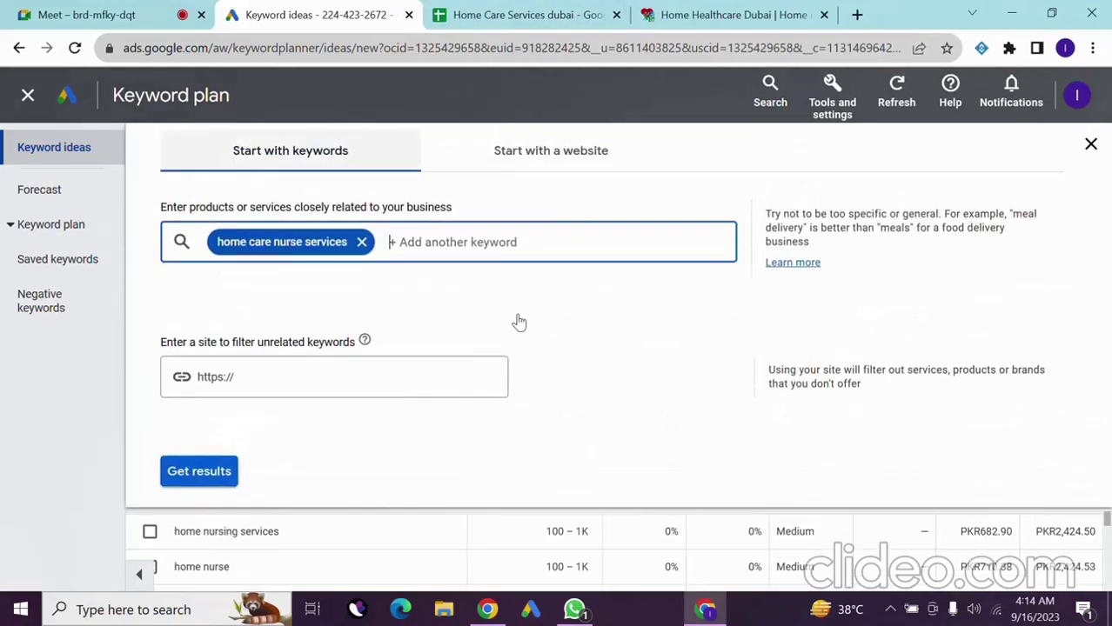
left_click(1008, 515)
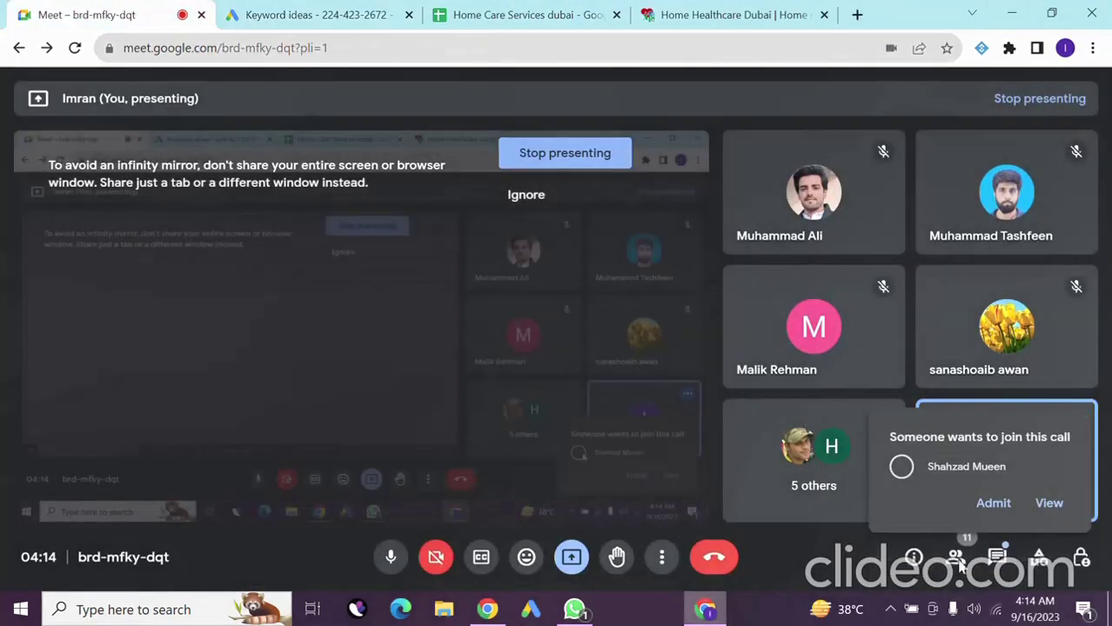
left_click(993, 496)
left_click(313, 15)
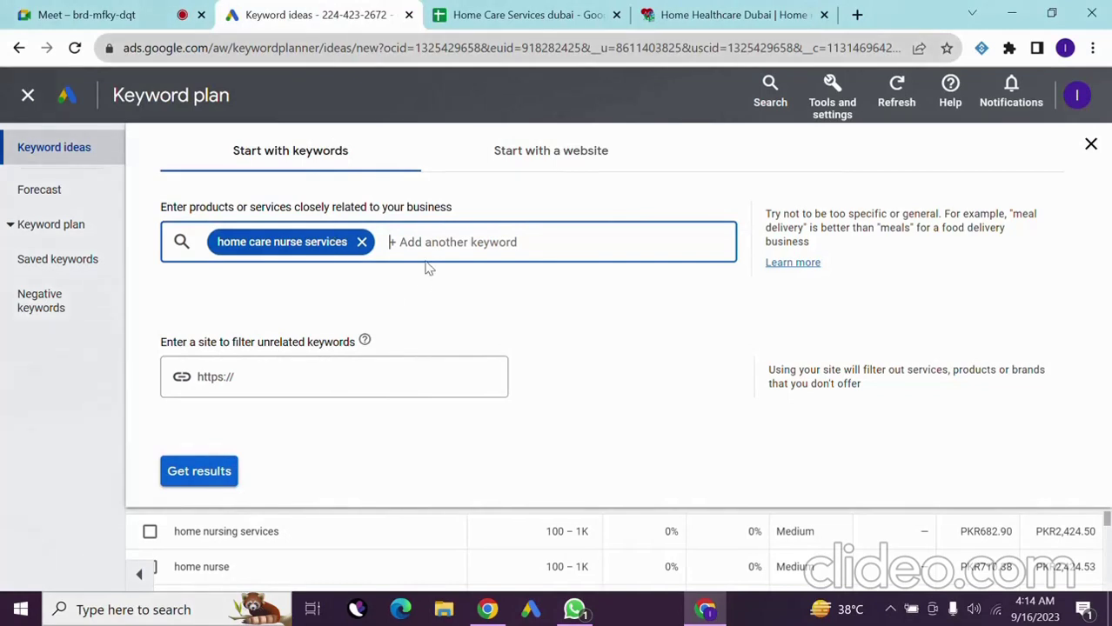
- Replace the seed keyword "home care nurse services" with "digital marketing Course"
left_click(361, 241)
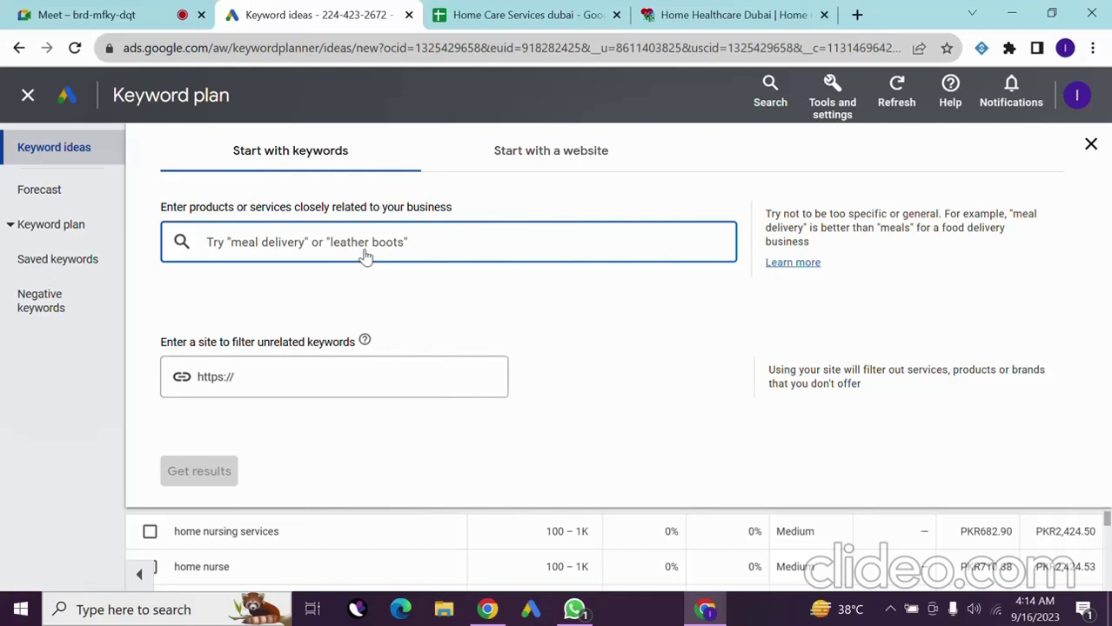
type("d")
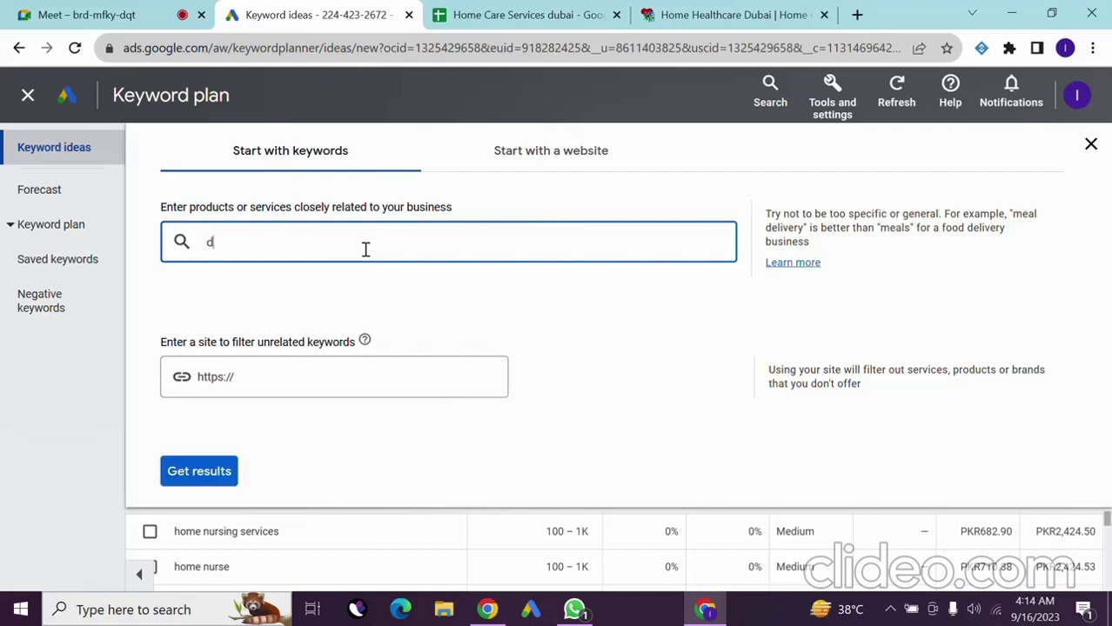
type("igital mae")
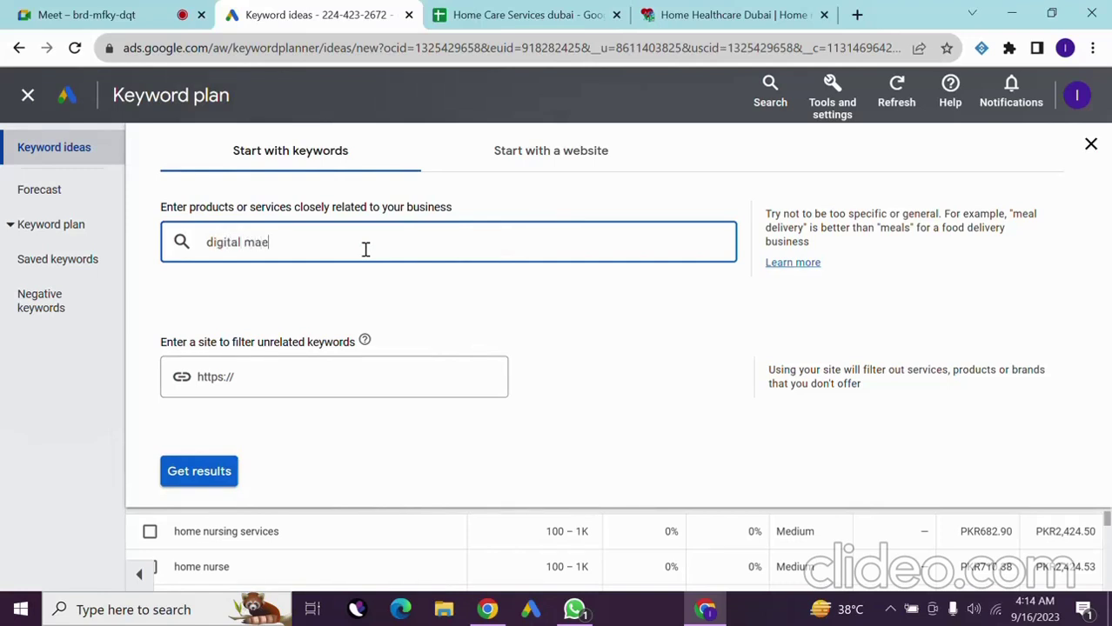
key("BackSpace")
type("rketing Course")
key("Return")
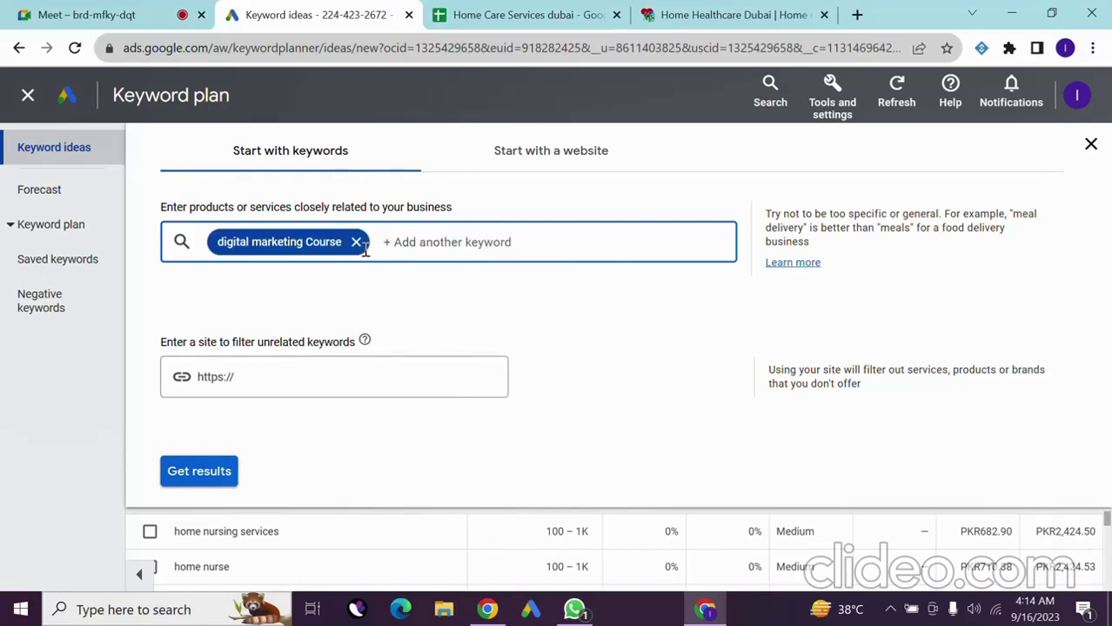
type("d")
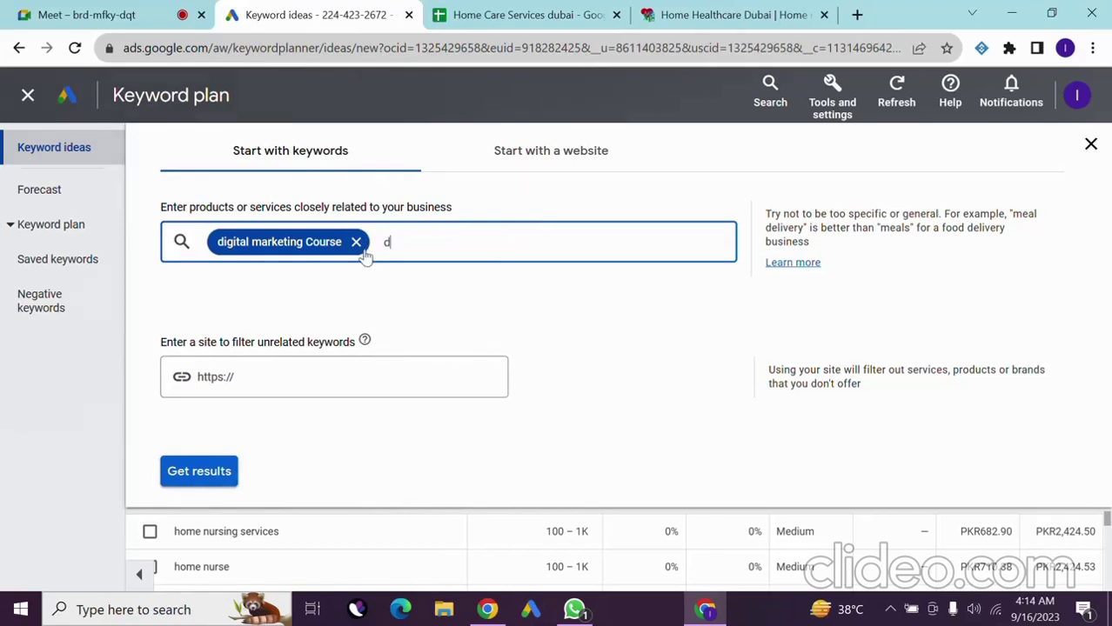
type("igita")
key("BackSpace")
key("BackSpace")
key("BackSpace")
key("BackSpace")
key("BackSpace")
key("BackSpace")
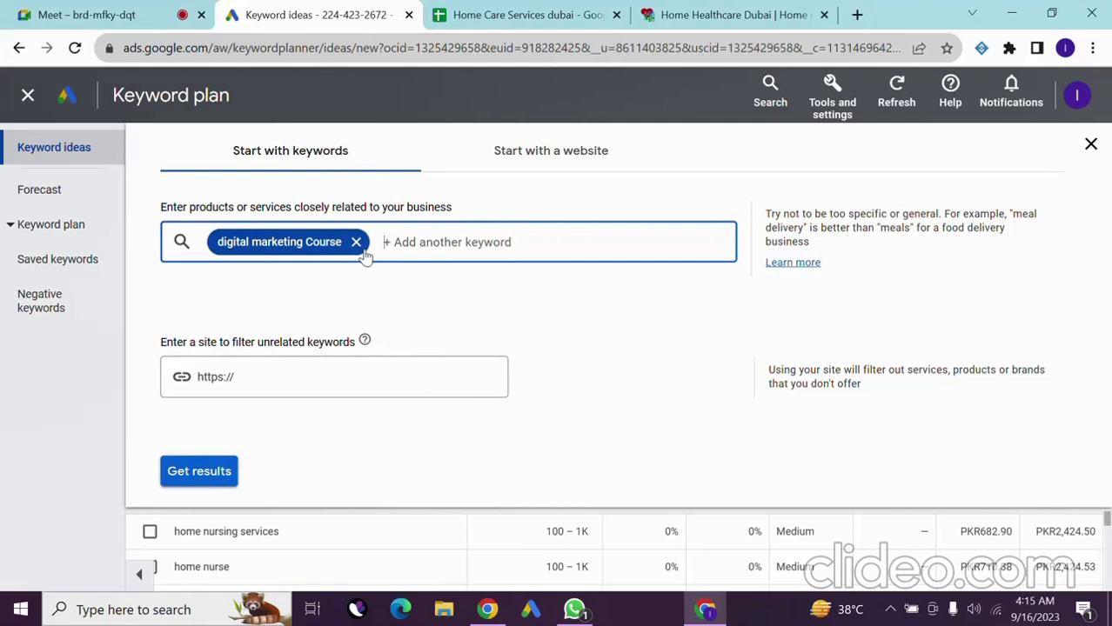
left_click(308, 247)
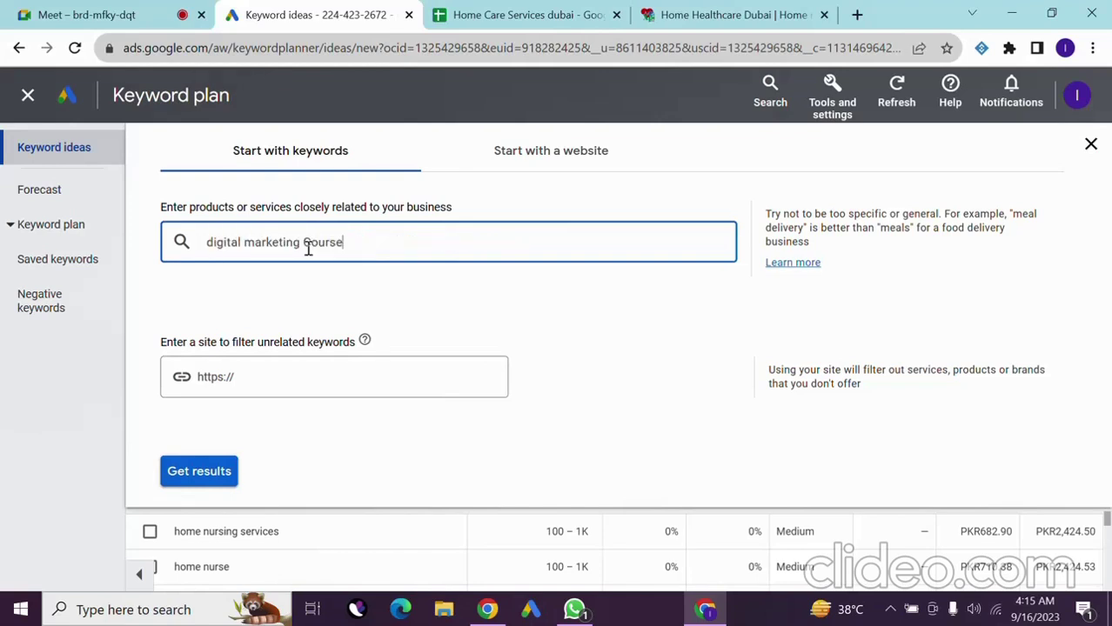
left_click(442, 319)
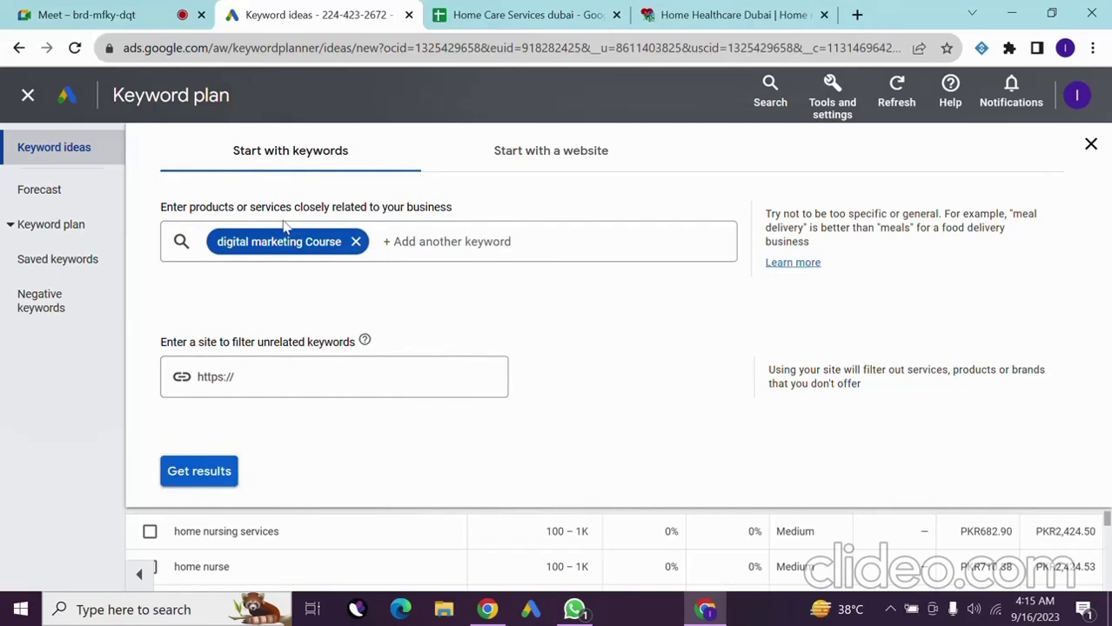
- Add "best digital marketing course" as a second seed keyword beside "digital marketing Course"
left_click(87, 14)
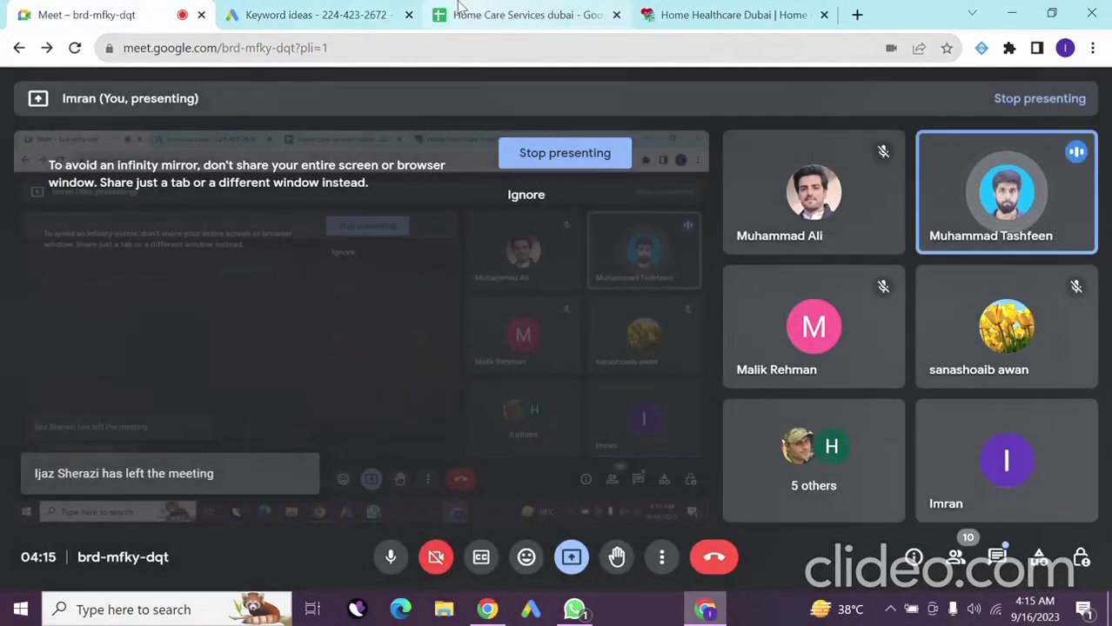
left_click(366, 15)
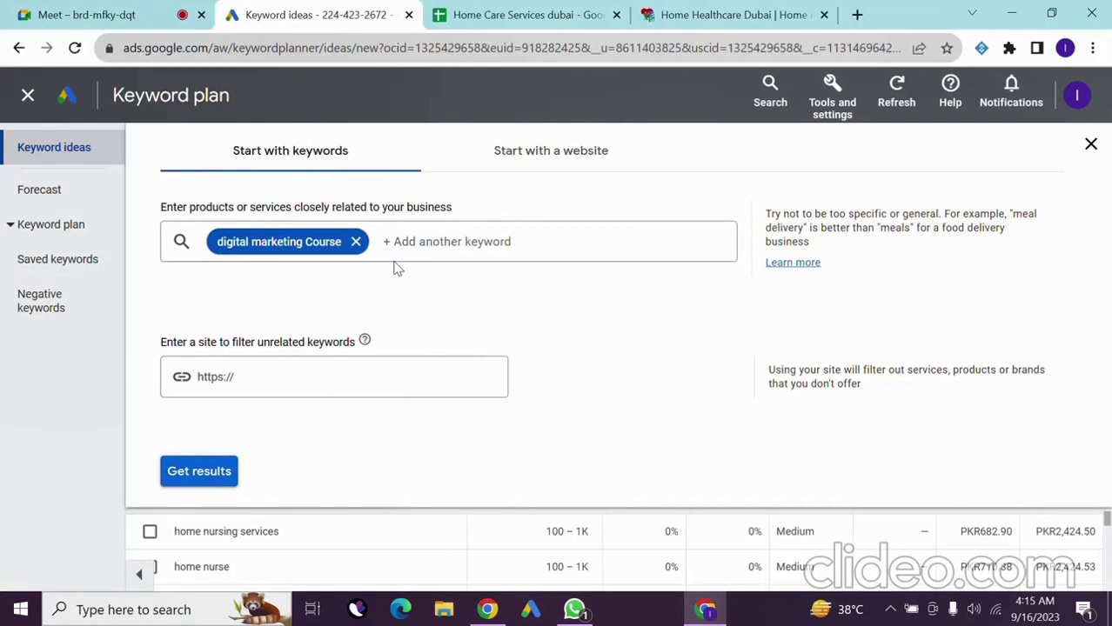
left_click(415, 240)
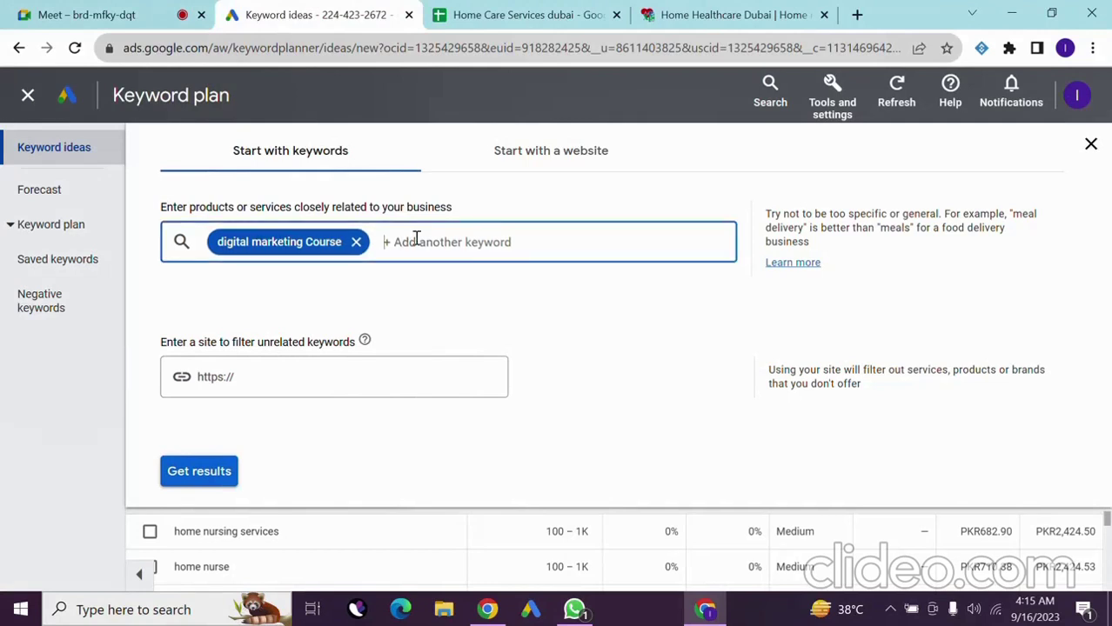
type("best ")
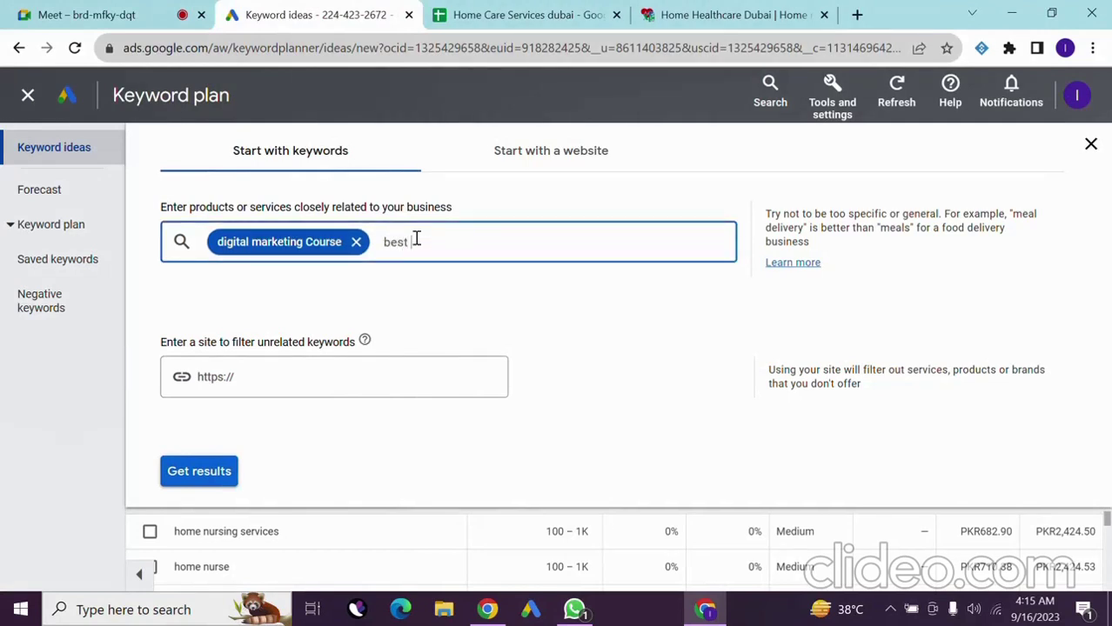
type("digital maarketi")
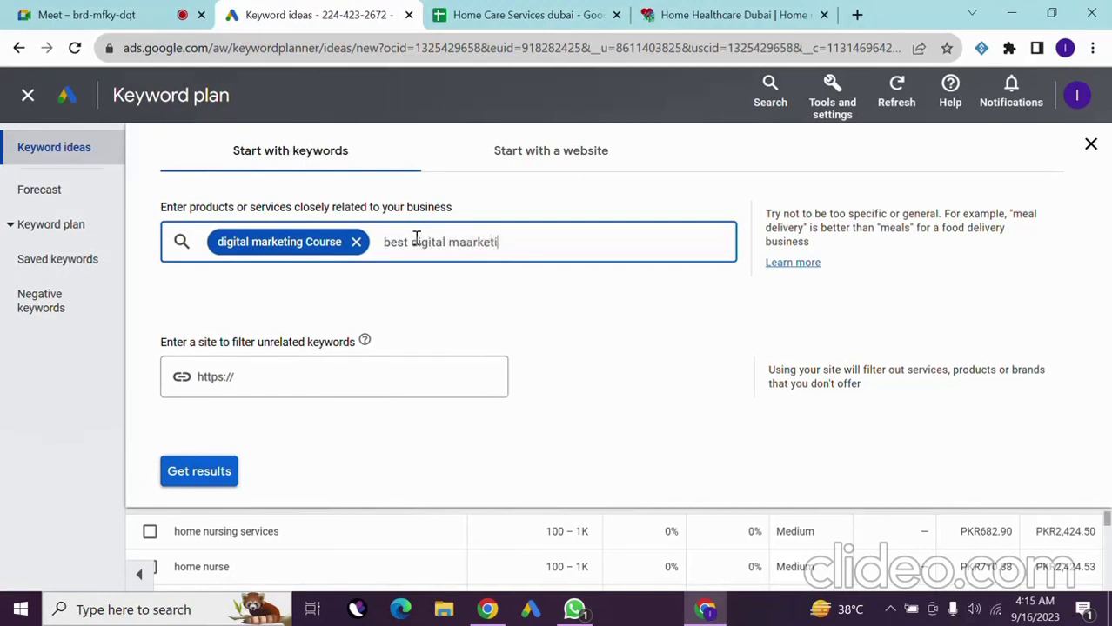
type("ng course")
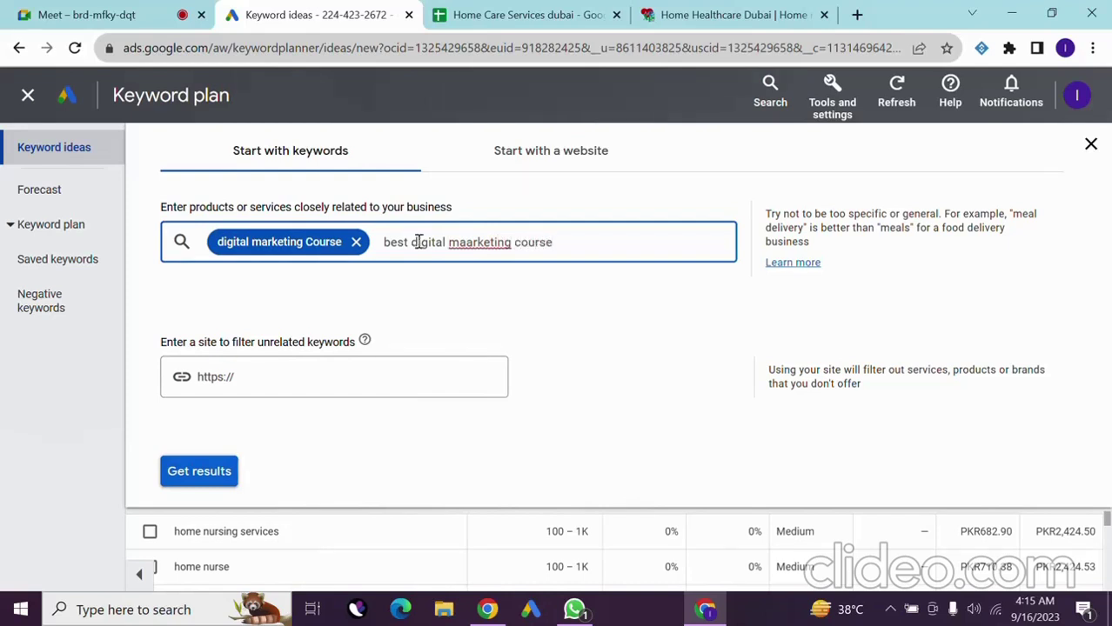
left_click(479, 251)
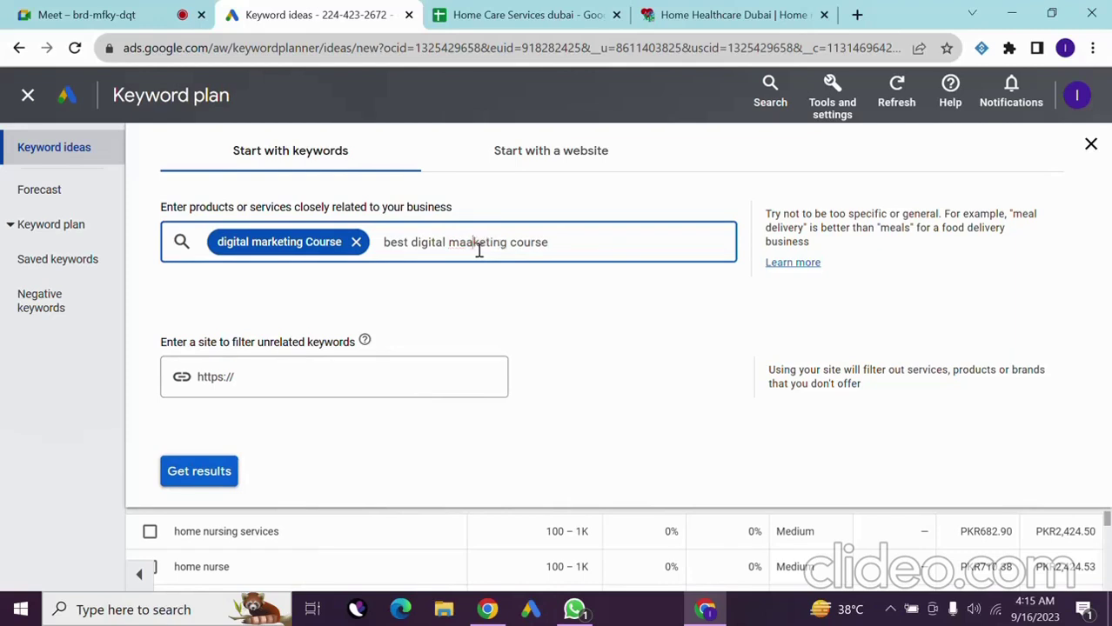
key("BackSpace")
key("BackSpace")
type("r")
key("Return")
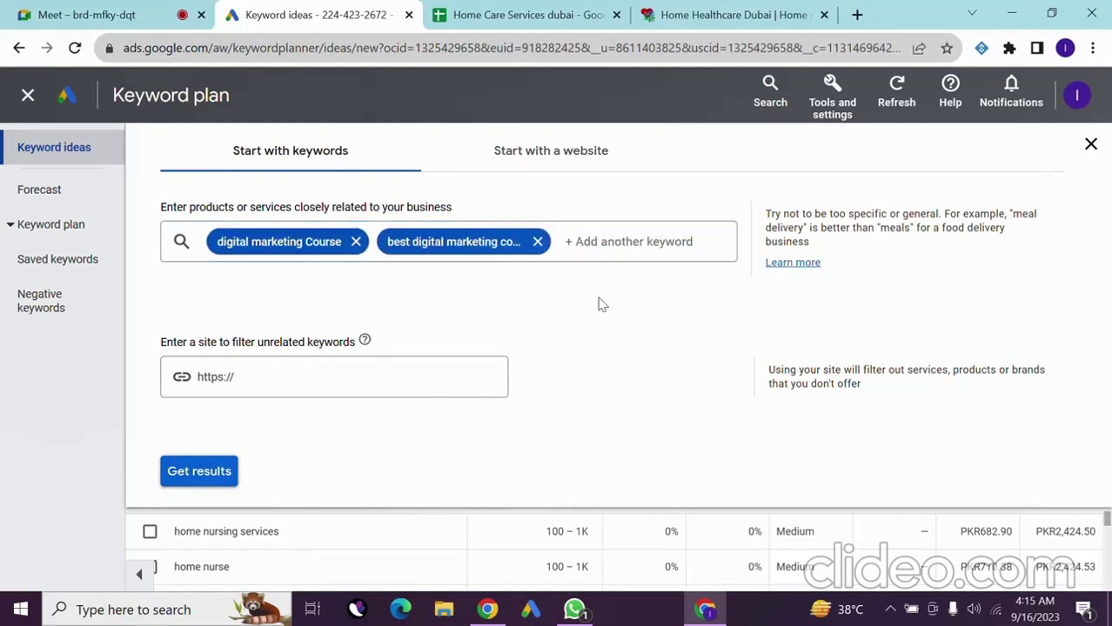
key("ctrl+1")
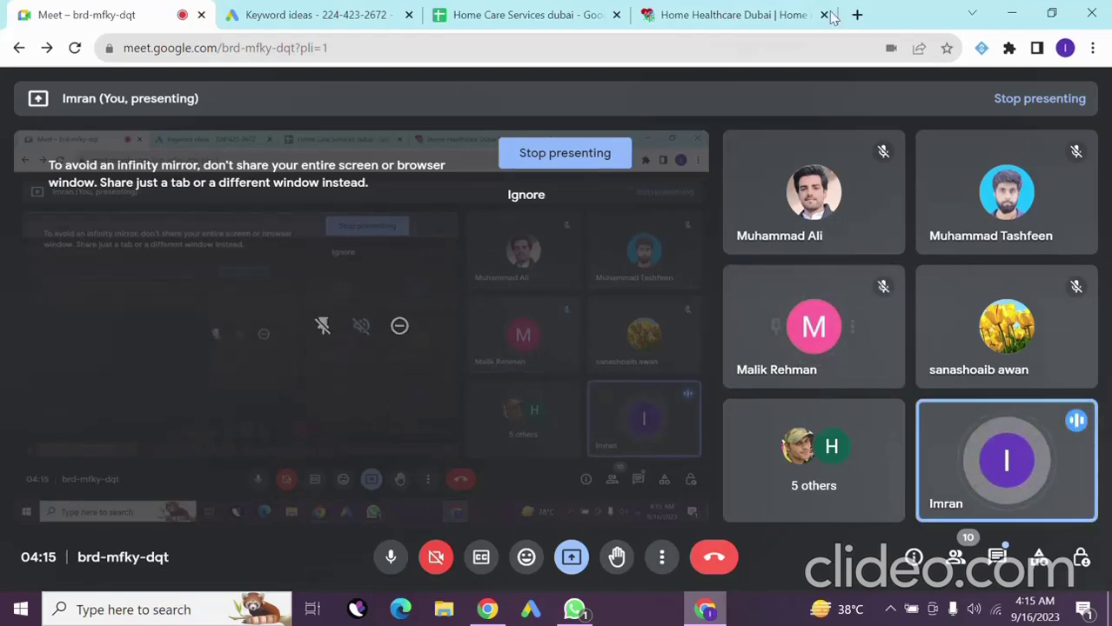
mouse_move(744, 361)
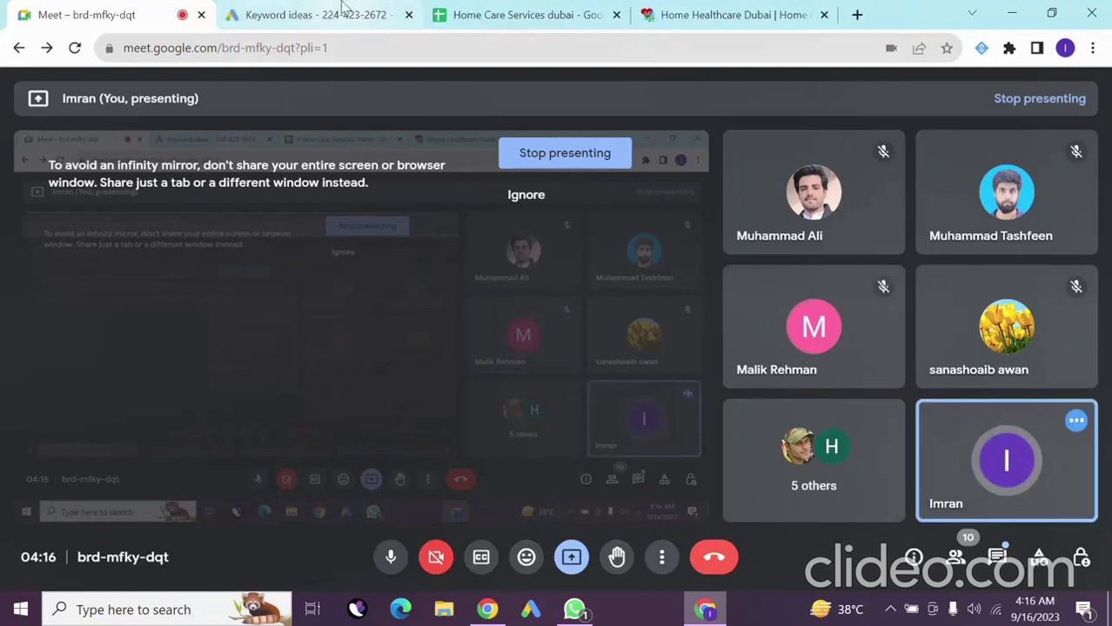
mouse_move(343, 7)
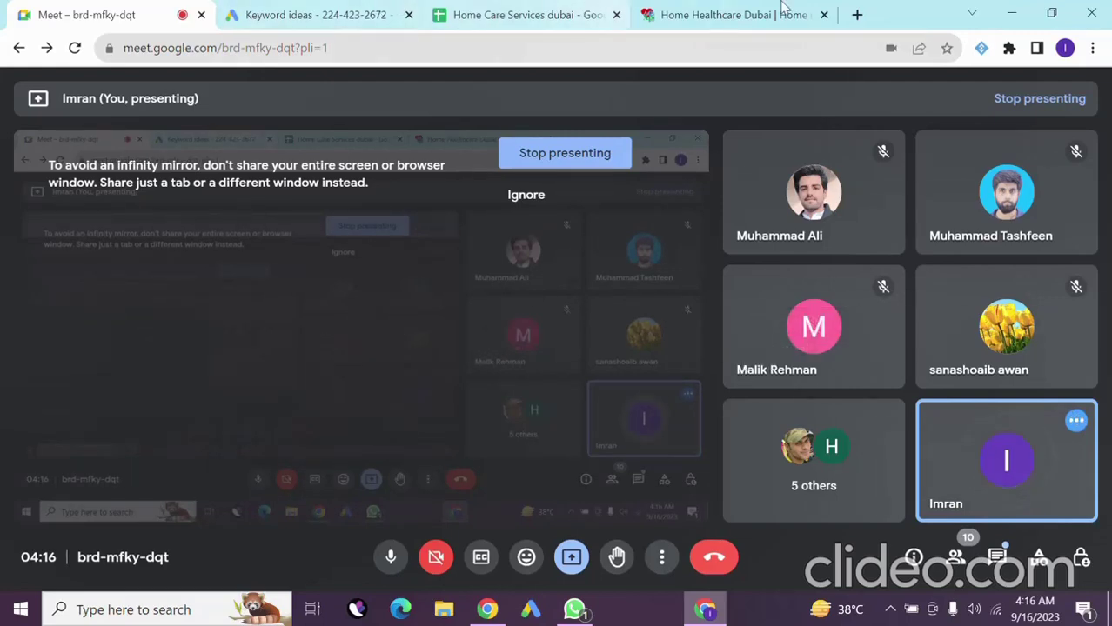
left_click(703, 11)
left_click(487, 14)
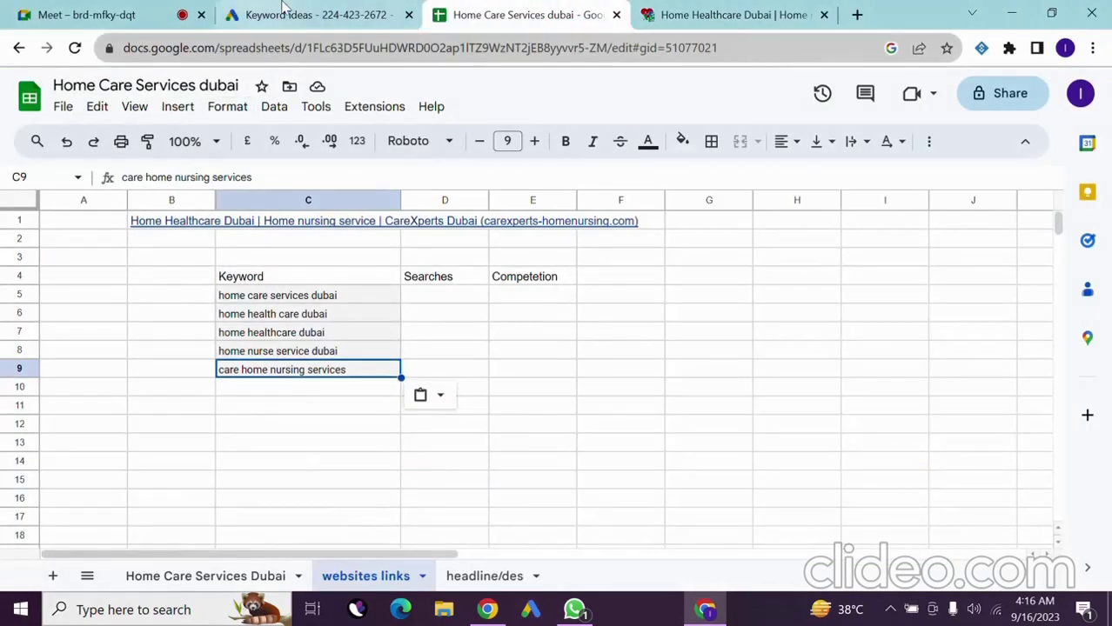
left_click(313, 14)
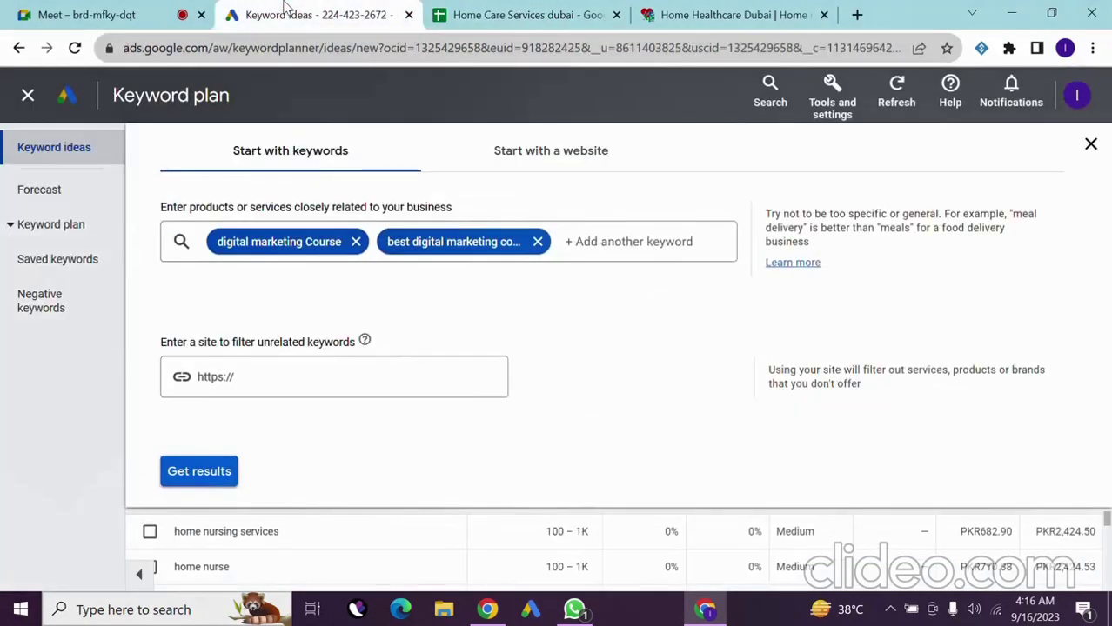
triple_click(231, 282)
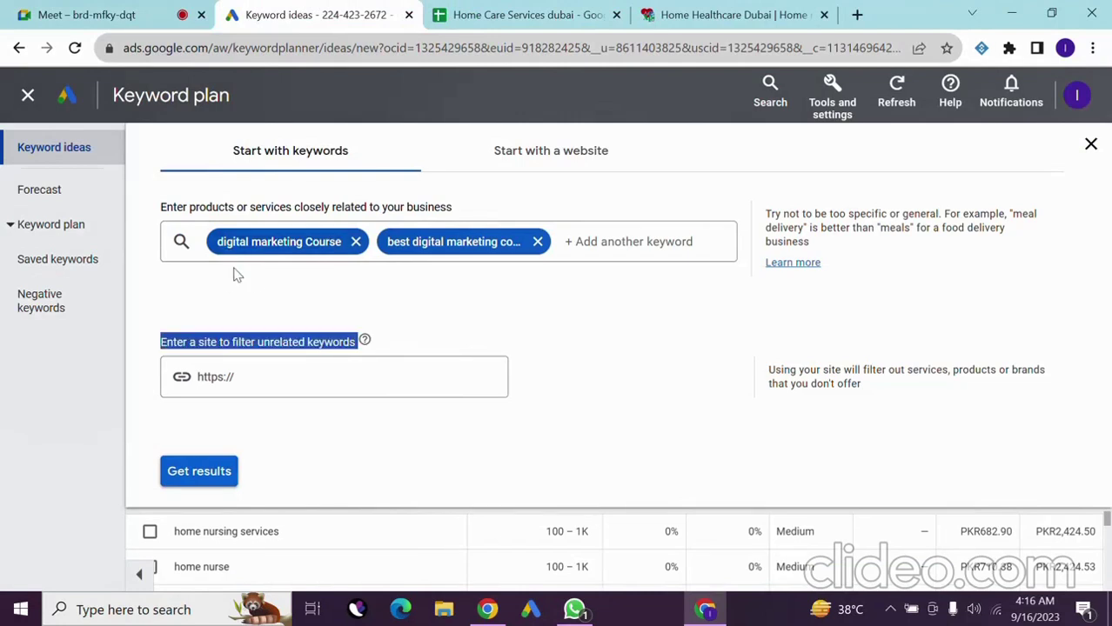
left_click(330, 311)
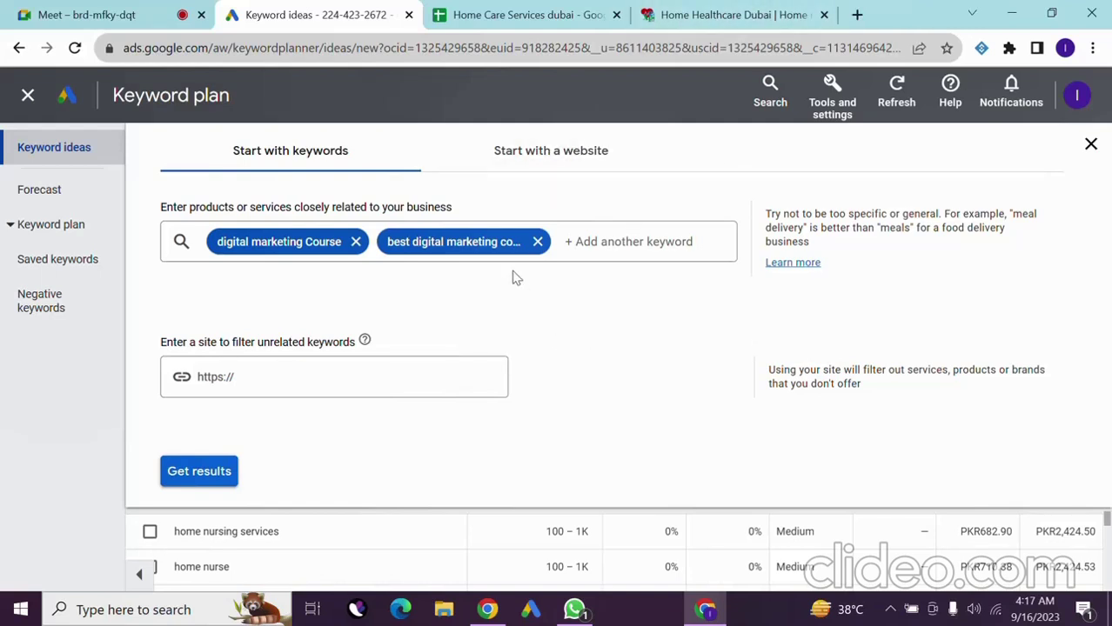
left_click(754, 10)
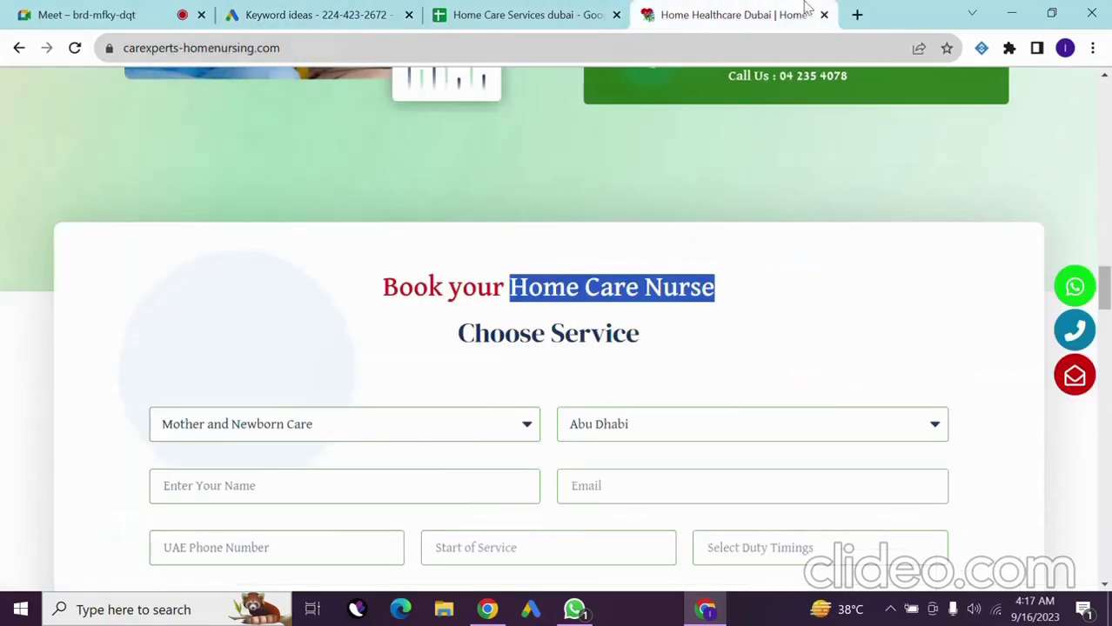
left_click(856, 14)
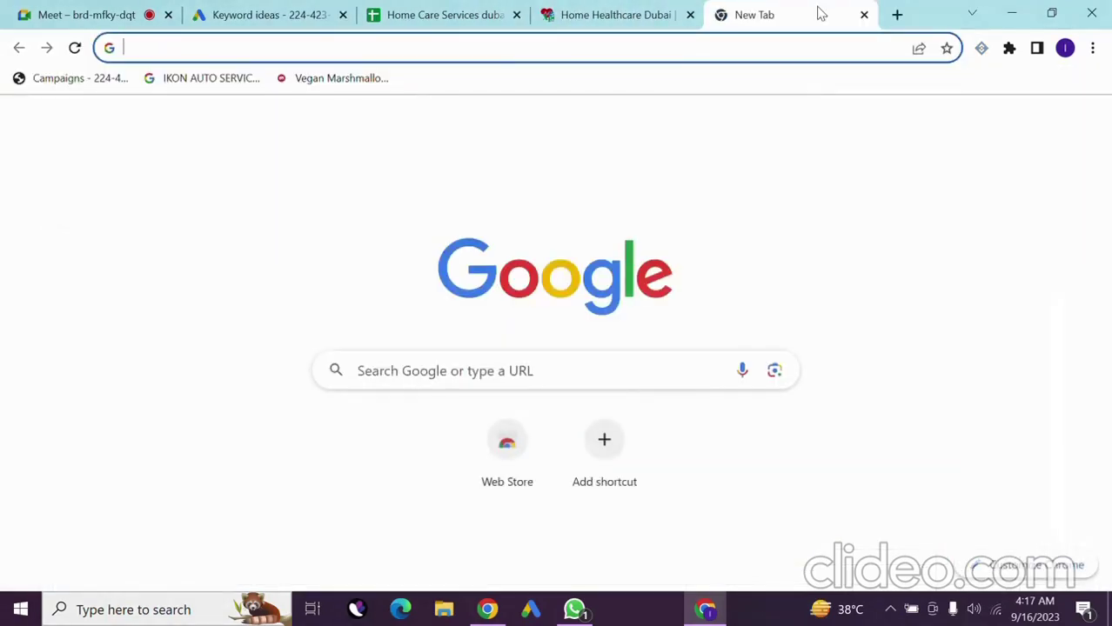
type("sho")
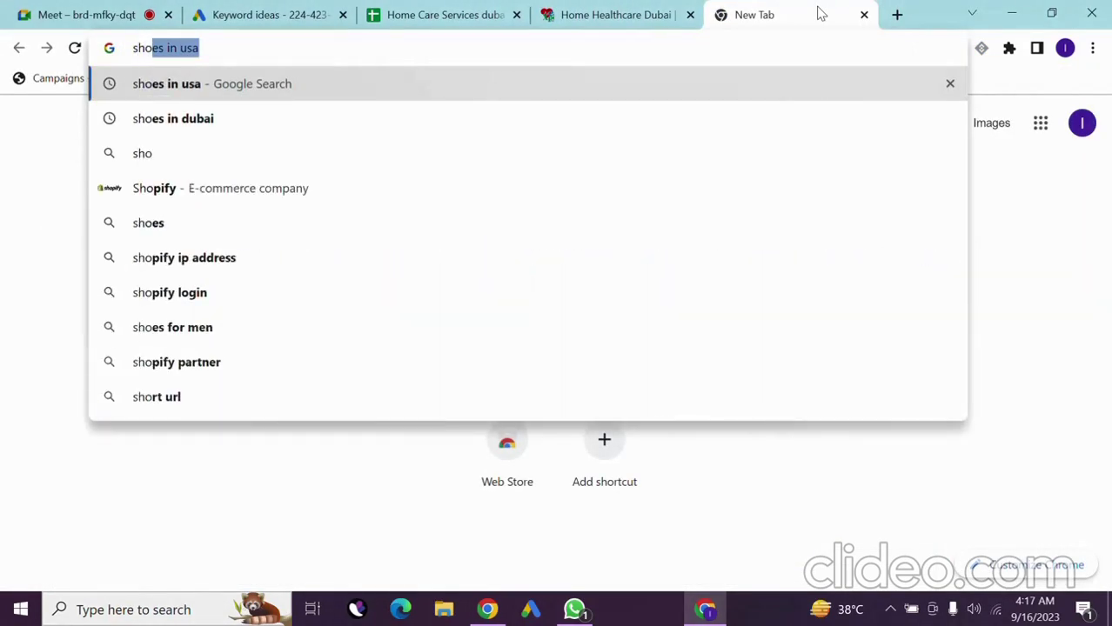
key("Return")
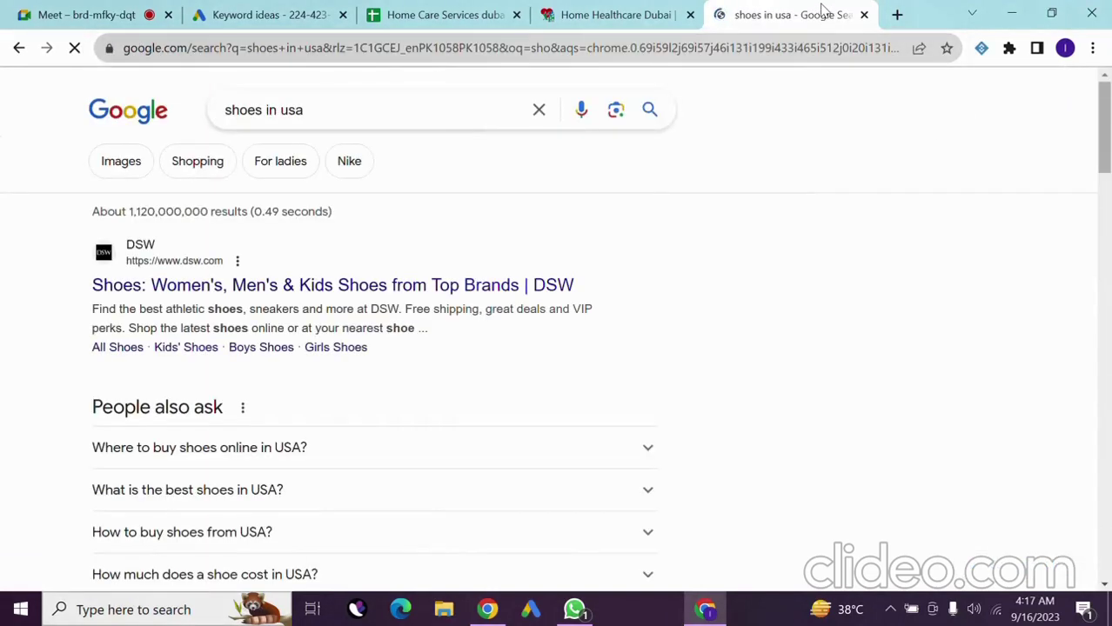
left_click(864, 14)
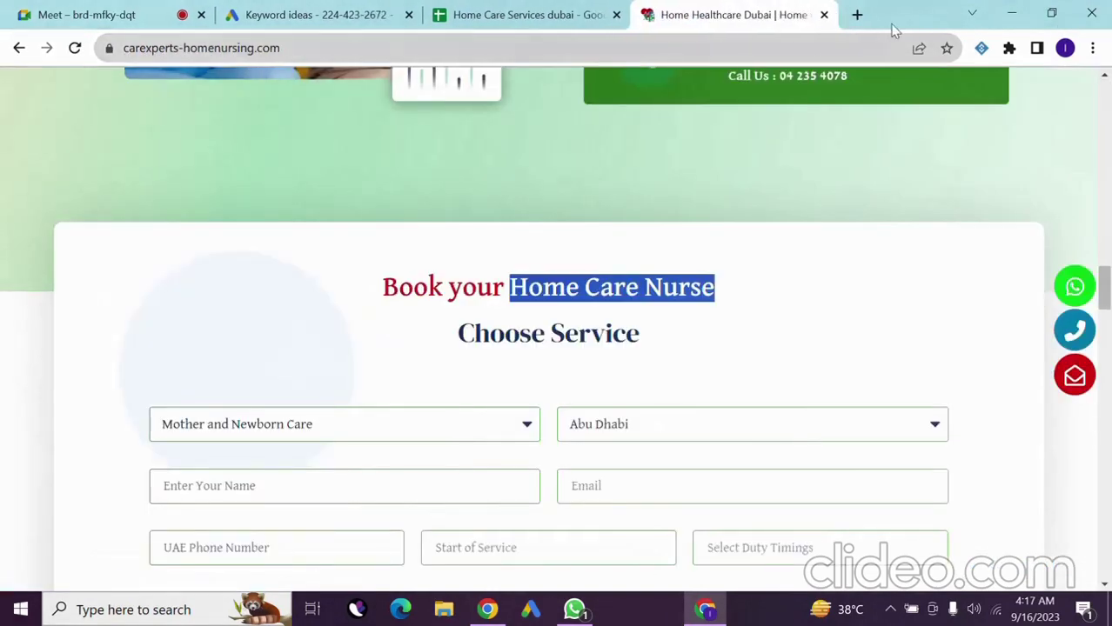
- Search Google for "indure" on a new page and open the ndure.com website
left_click(857, 15)
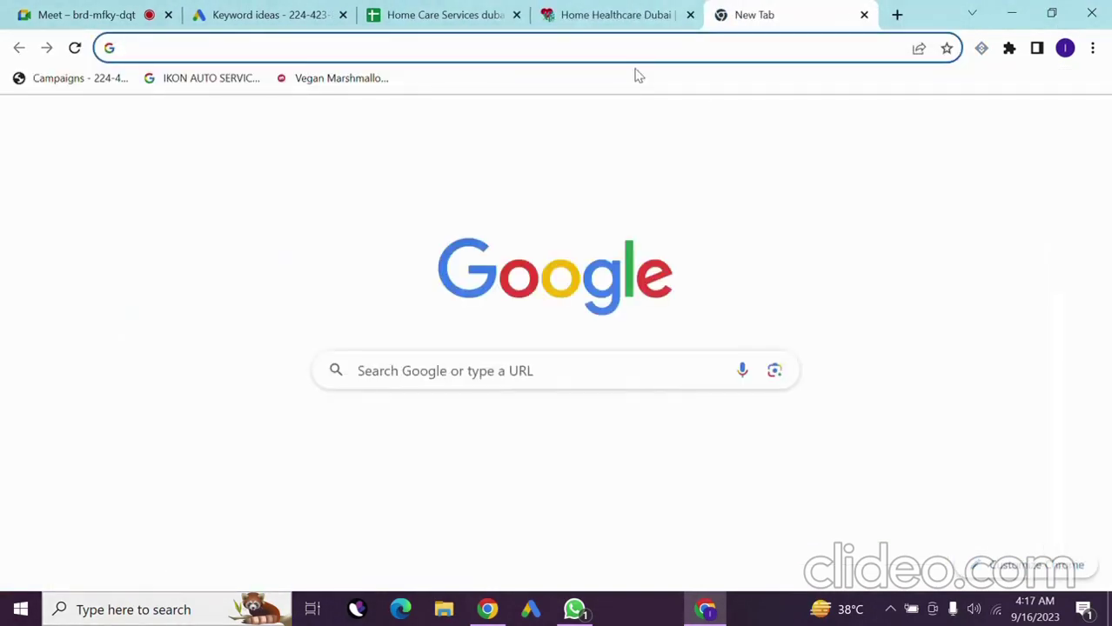
type("indure")
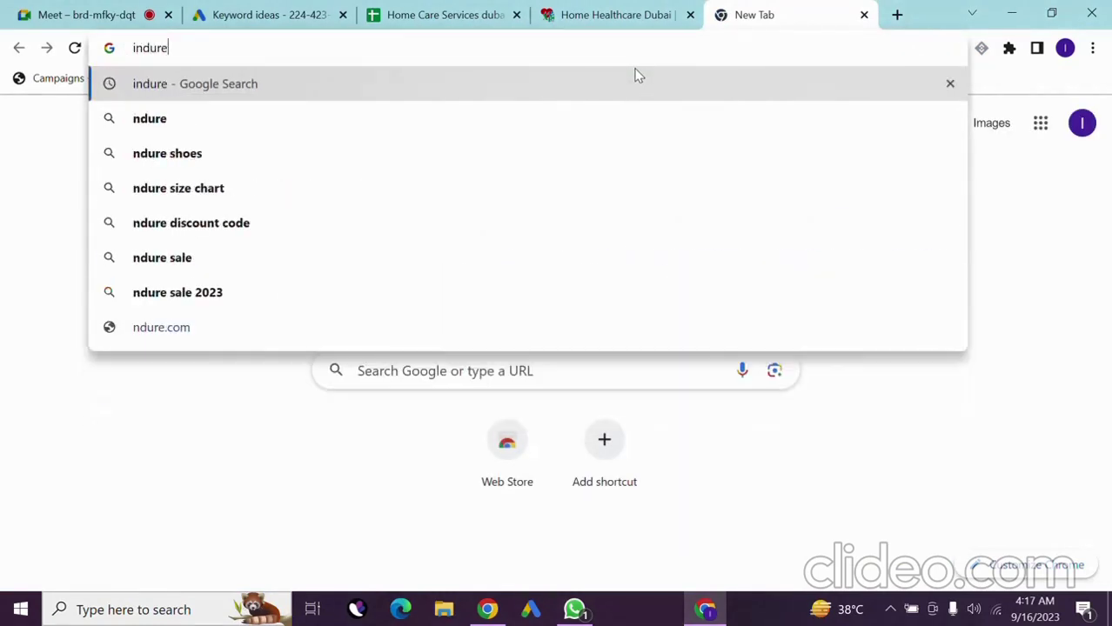
key("Return")
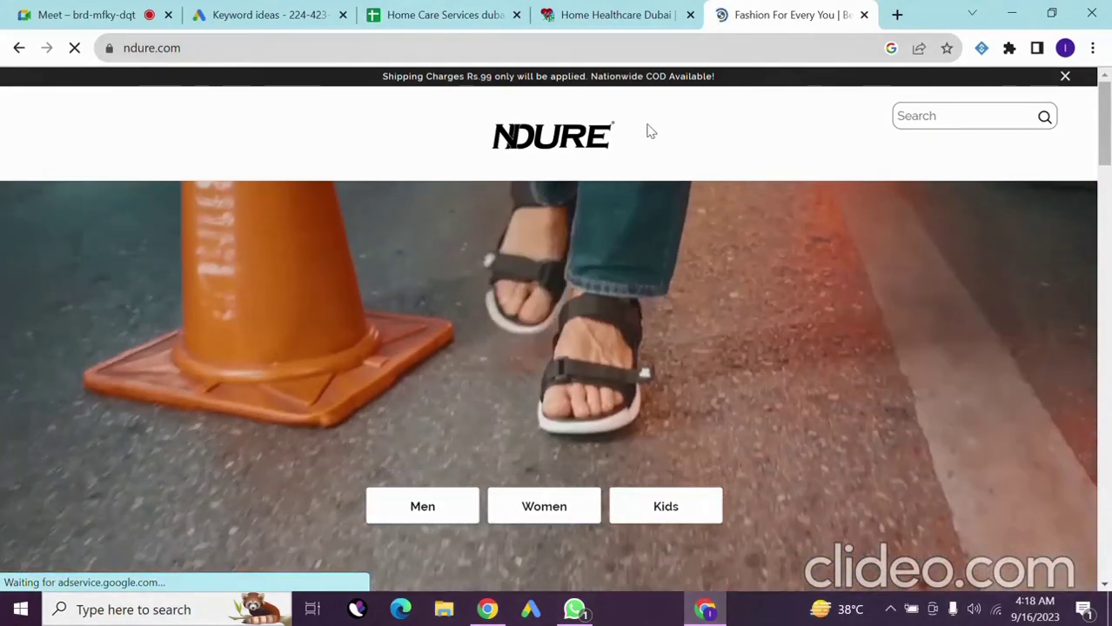
- Dismiss the notification prompt on the NDURE home page and look through the site's Men page
scroll(648, 131, "down", 2)
scroll(648, 130, "down", 5)
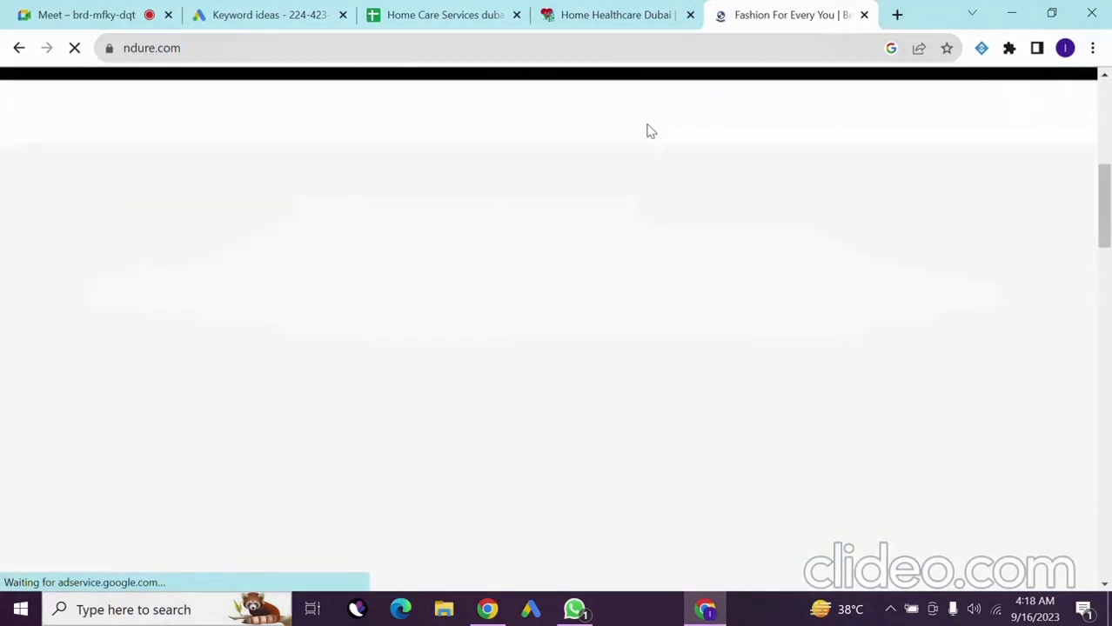
scroll(648, 131, "up", 10)
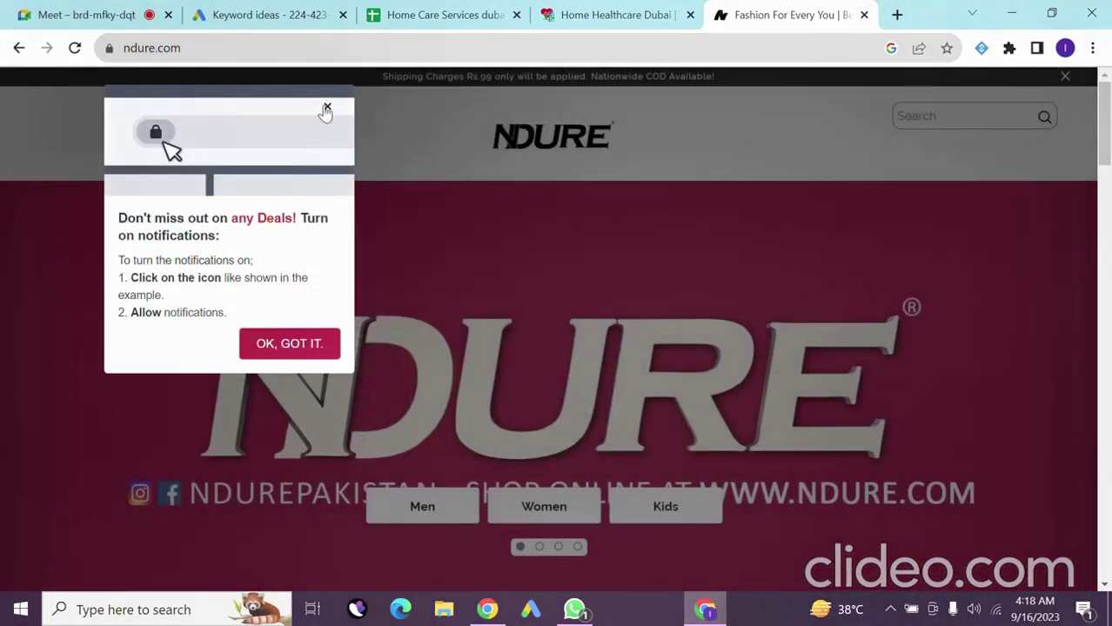
left_click(327, 109)
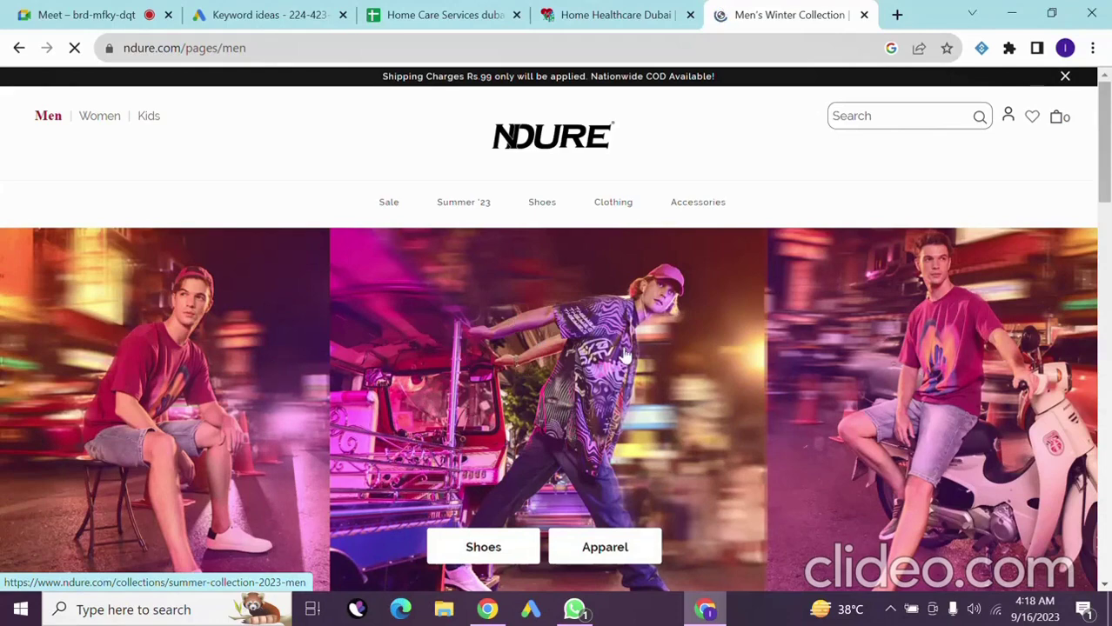
scroll(623, 354, "down", 3)
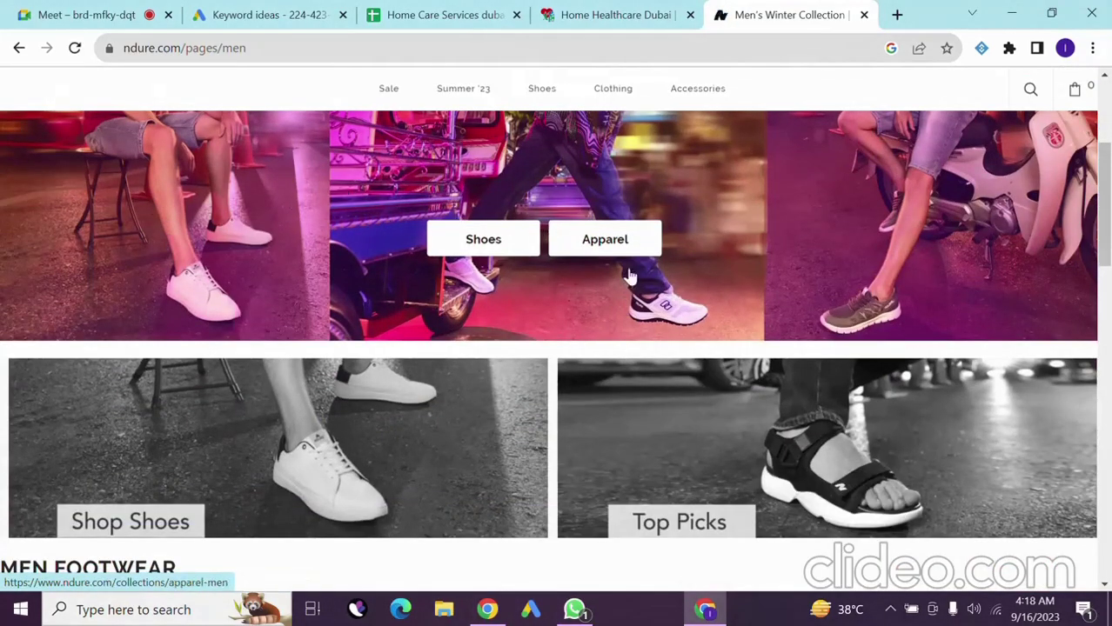